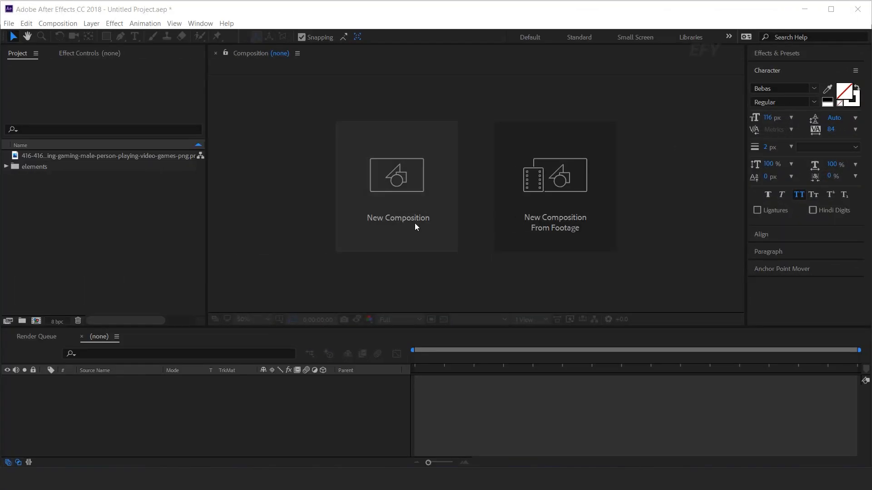
Create a new 1920 x 1080 composition at 30 fps, lasting 10 seconds, named "main comp"
click(415, 222)
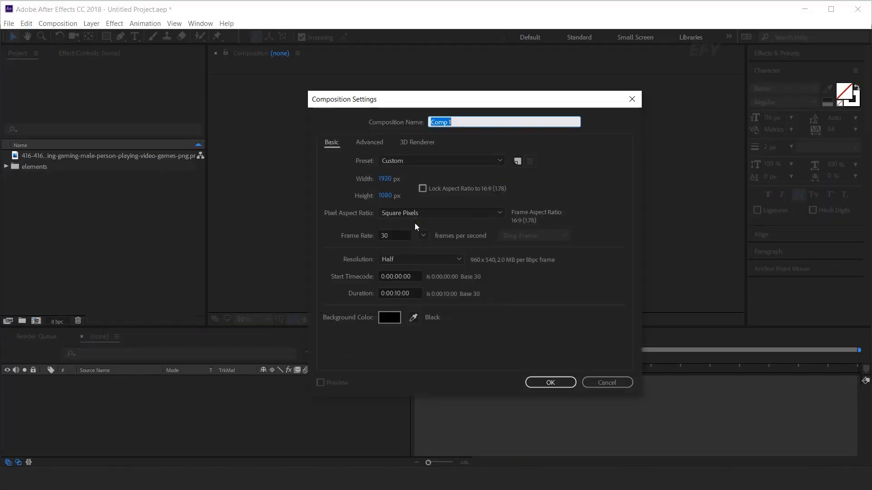
text(main comp)
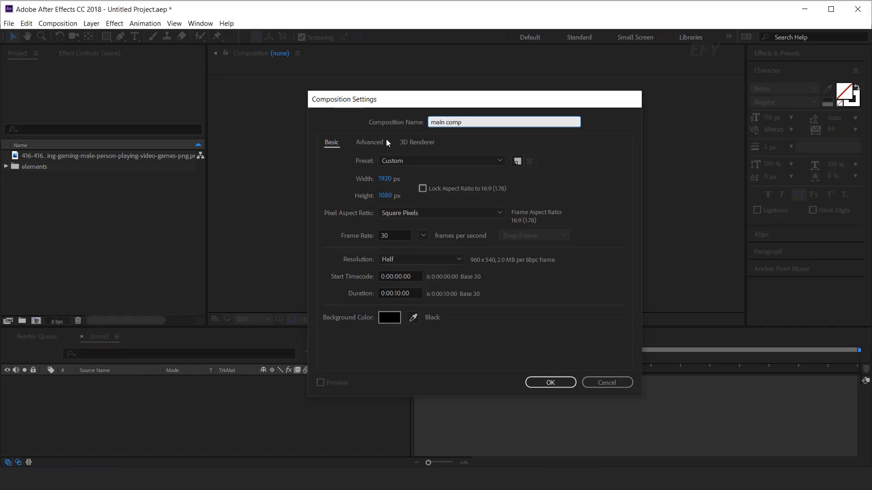
key(Return)
Add crumpled-white-paper.jpg from the elements folder to main comp as a layer
click(59, 163)
click(6, 162)
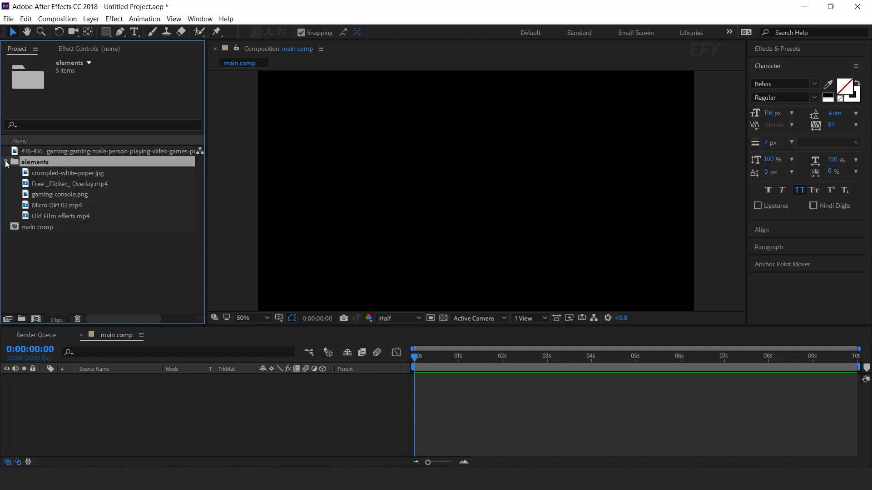
click(101, 174)
drag(92, 178, 214, 394)
Pre-compose the crumpled paper layer as "BG", moving all attributes into the new composition
right_click(135, 378)
click(168, 379)
click(559, 318)
click(707, 235)
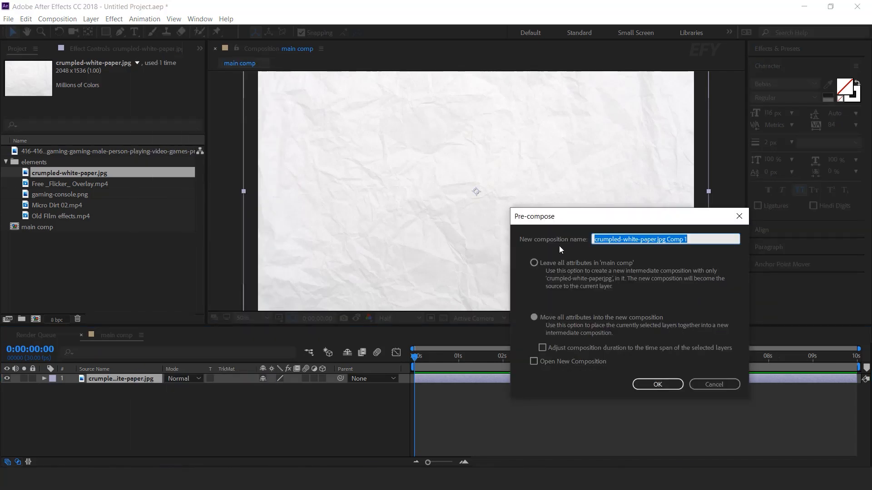
text(BG)
key(Return)
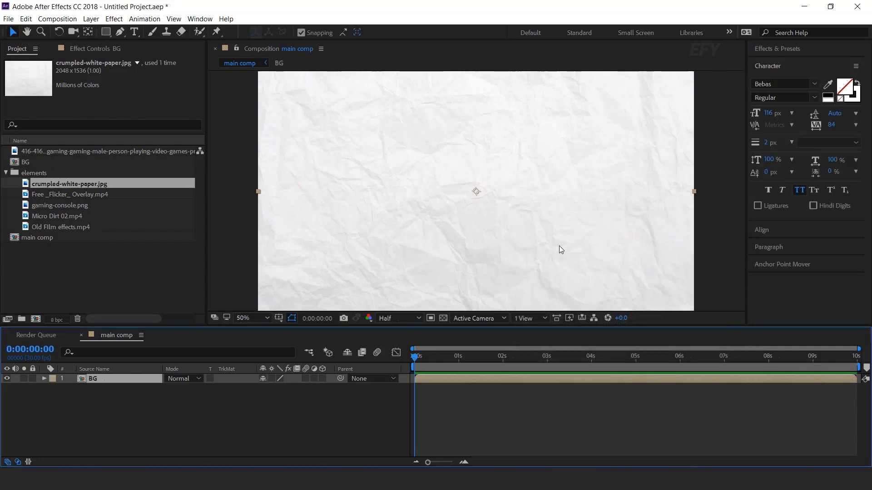
Inside the BG composition, keyframe the paper layer's Position at frame 0 and shift it down to about 960, 584 at frame 5
double_click(100, 379)
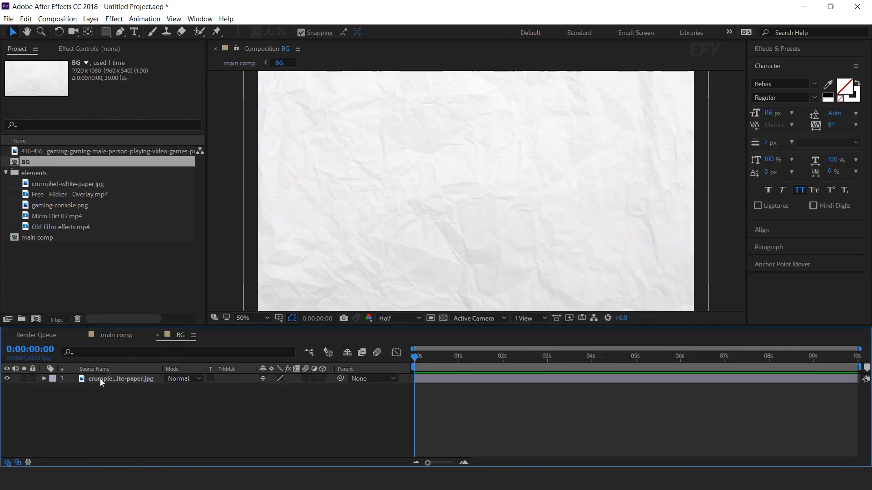
key(p)
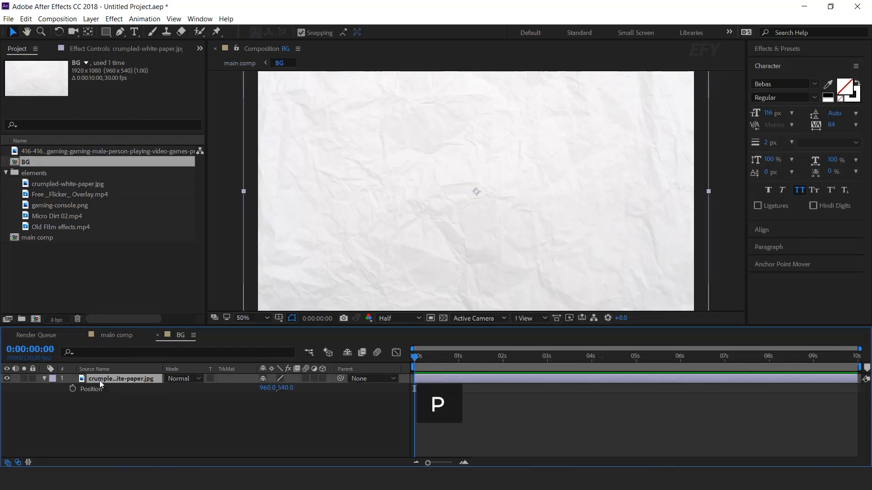
scroll(470, 176, down, 1)
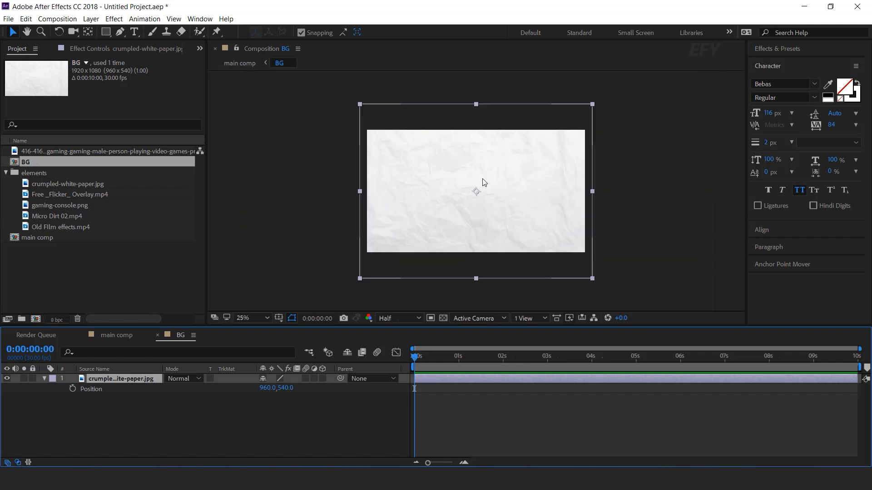
click(72, 389)
click(464, 462)
click(464, 462)
key(Page_Down)
key(Page_Down)
key(Page_Down)
key(Page_Down)
key(Page_Down)
drag(488, 183, 489, 189)
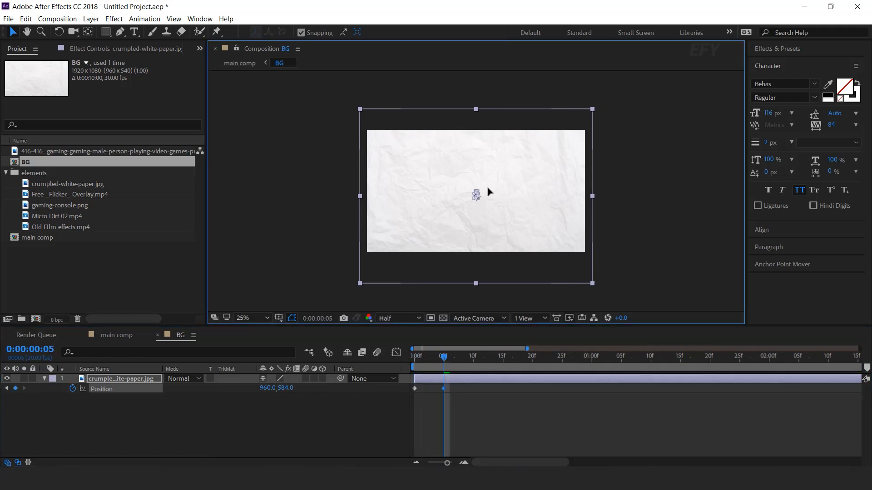
Add a Position keyframe at frame 10 with the paper layer nudged left and up to 920, 580
key(Page_Down)
key(Page_Down)
click(472, 359)
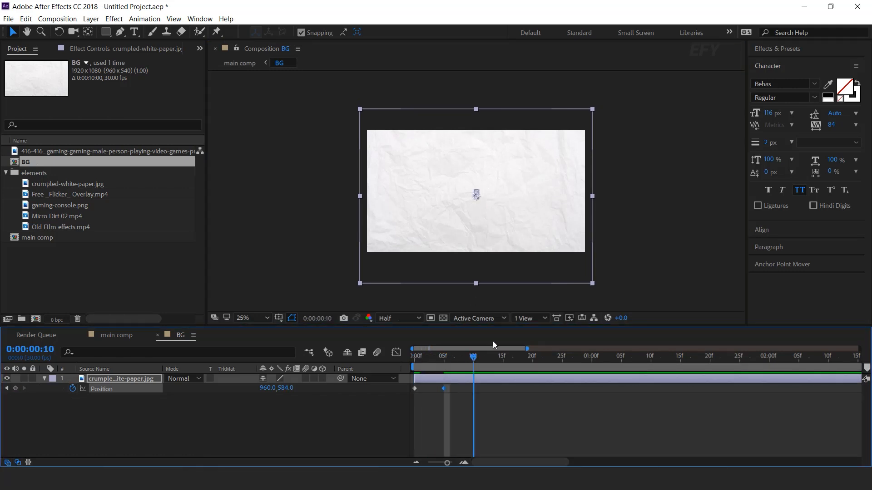
click(533, 228)
key(shift+Left)
key(shift+Left)
key(shift+Left)
key(shift+Left)
key(Up)
key(Up)
key(Up)
key(Up)
Shift the paper slightly in varying directions every five frames, adding Position keyframes from frame 15 through 0:00:01:05
drag(475, 357, 504, 358)
drag(511, 249, 518, 238)
drag(505, 358, 532, 358)
drag(540, 248, 538, 245)
drag(535, 356, 565, 358)
drag(540, 245, 543, 250)
drag(564, 358, 591, 358)
drag(543, 229, 544, 234)
drag(591, 358, 621, 357)
drag(552, 236, 554, 242)
Continue the paper's random Position keyframes every five frames from 0:00:01:10 to 0:00:02:00, ending at about 988, 504
drag(621, 357, 650, 358)
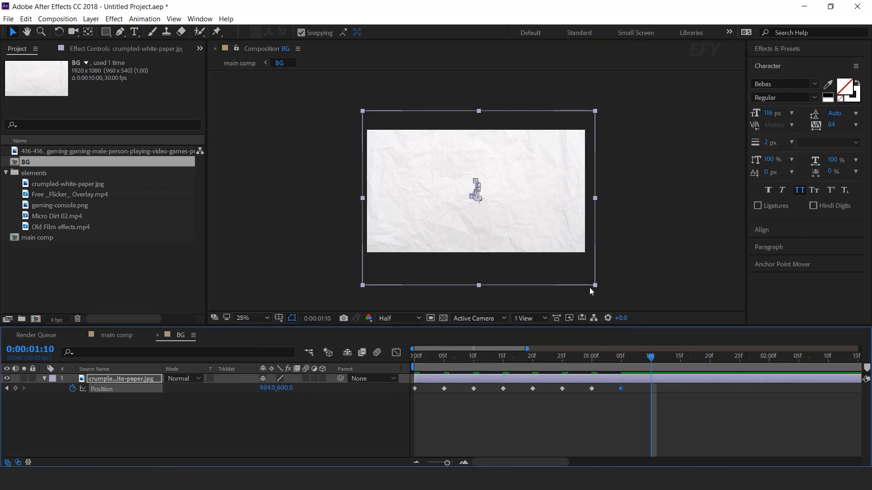
drag(590, 286, 584, 279)
drag(650, 357, 679, 357)
drag(512, 273, 516, 273)
drag(681, 358, 713, 359)
drag(590, 275, 587, 271)
drag(711, 357, 739, 357)
drag(577, 268, 583, 263)
drag(741, 358, 769, 357)
drag(542, 262, 541, 267)
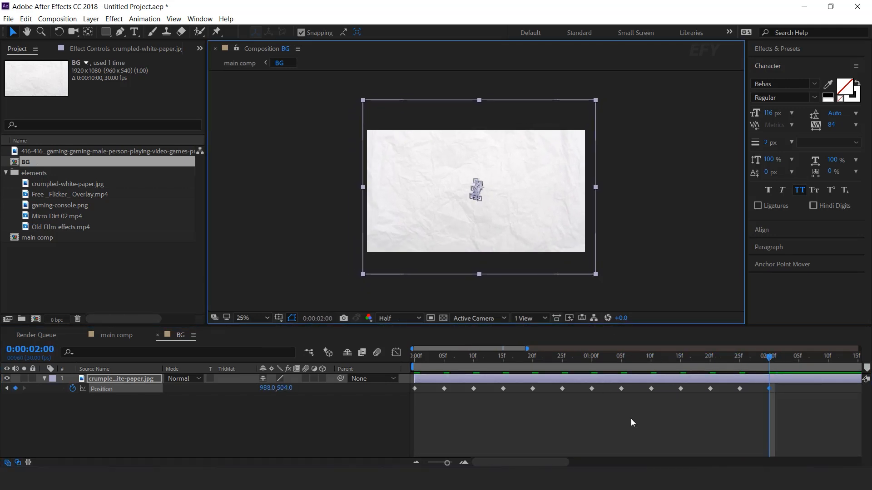
Convert all of the paper layer's Position keyframes to hold keyframes
click(538, 413)
key(;)
drag(588, 420, 418, 392)
right_click(429, 389)
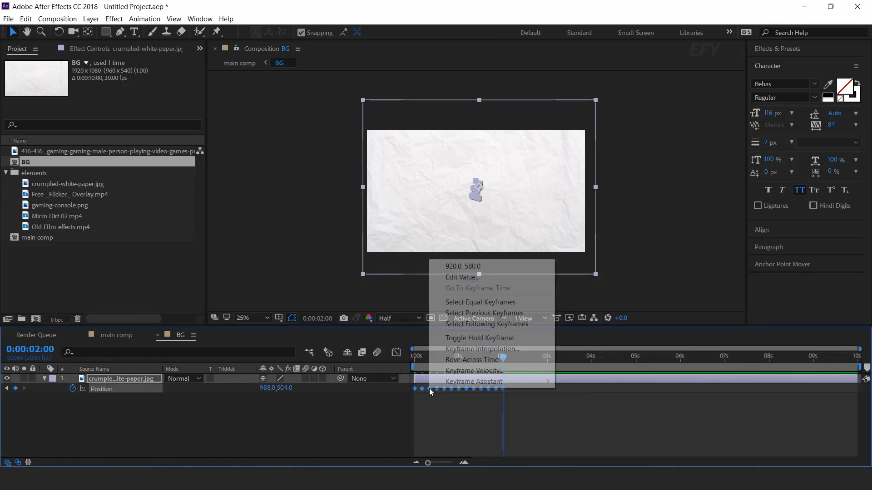
click(534, 338)
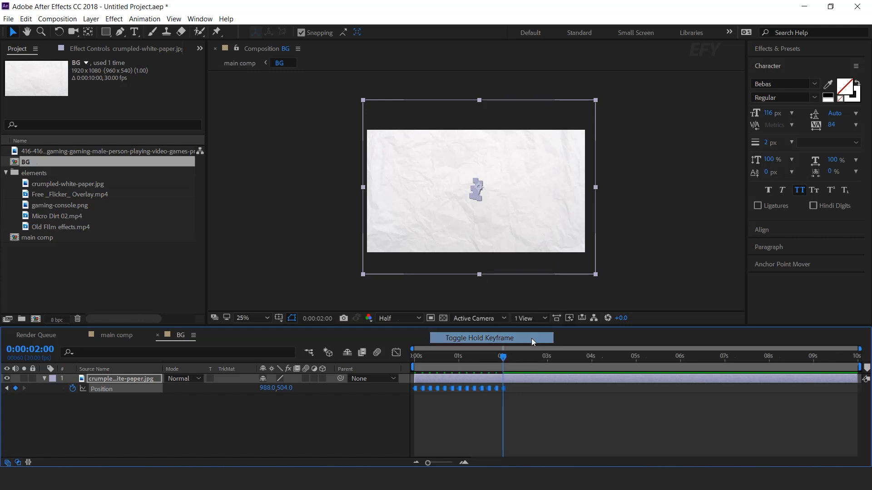
Preview the paper's stepped position animation from the start and scrub through its keyframes
click(463, 461)
drag(525, 462, 485, 462)
click(423, 358)
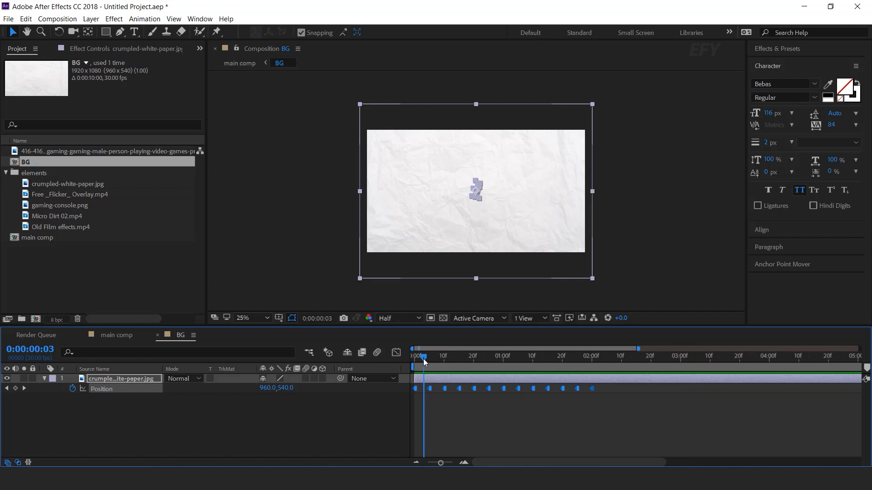
drag(424, 359, 422, 358)
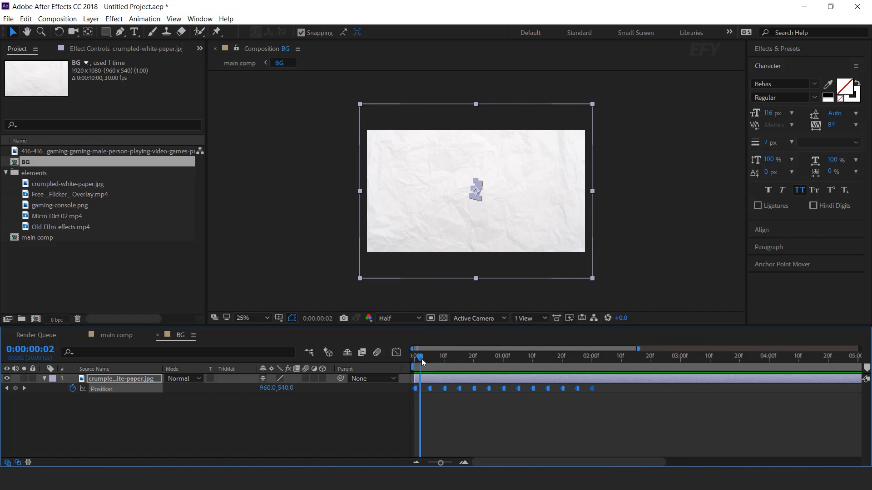
key(Home)
click(639, 415)
key(space)
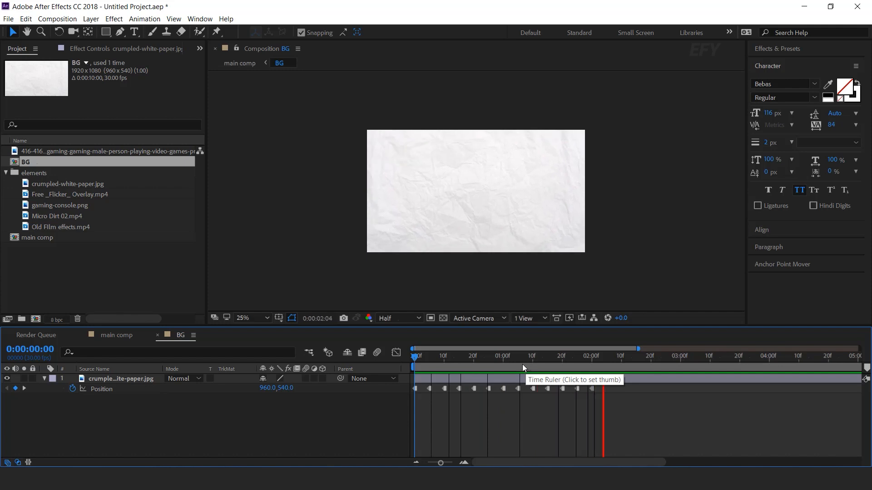
key(space)
click(527, 358)
drag(553, 358, 443, 361)
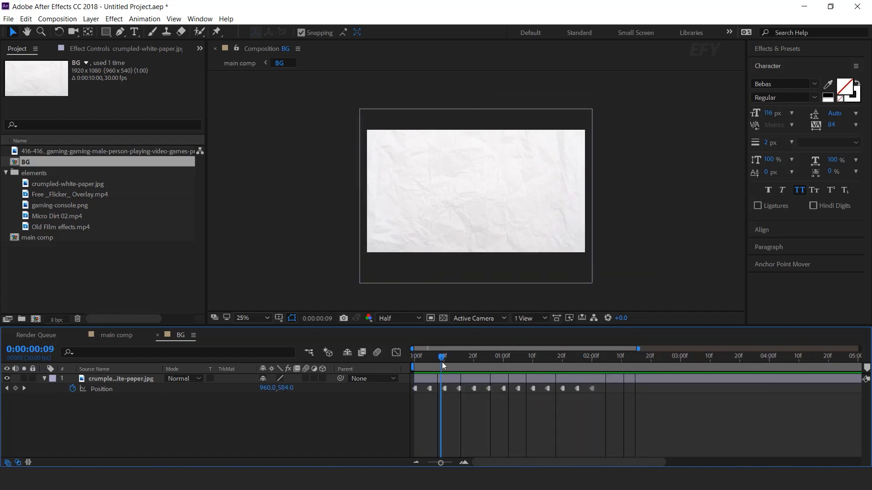
Add the expression loopOut() to the paper layer's Position property
alt+click(73, 389)
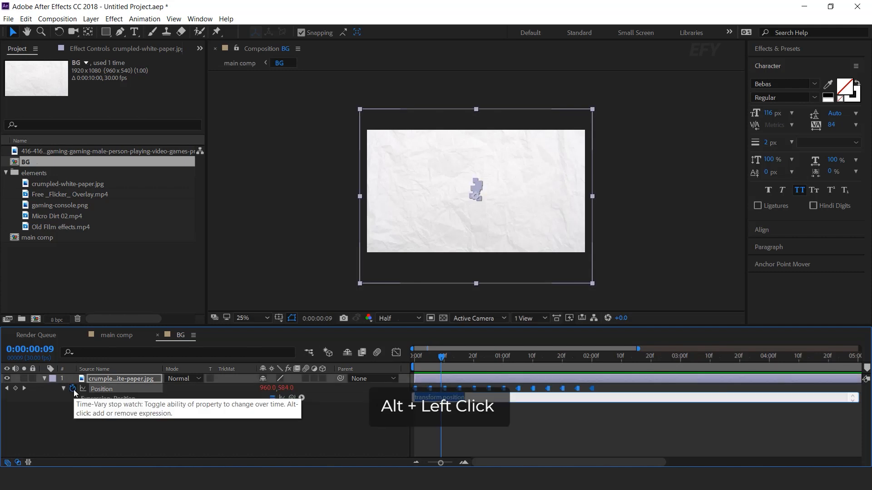
text(l)
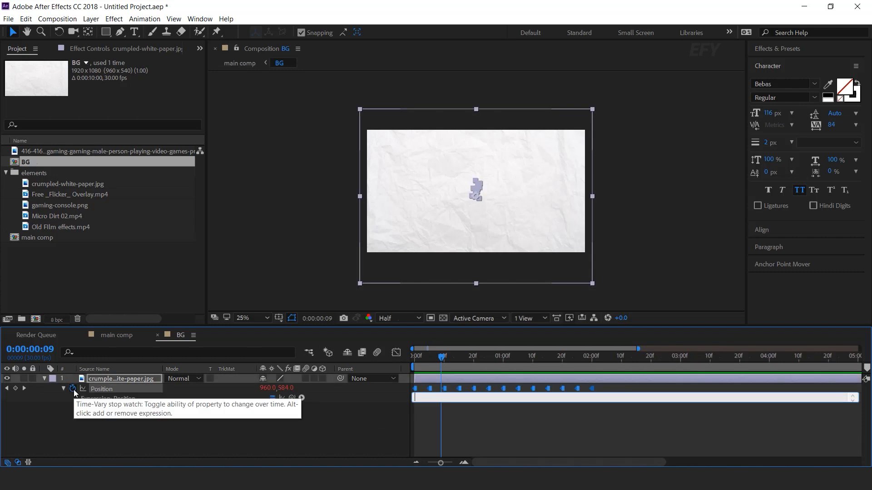
text(oopO)
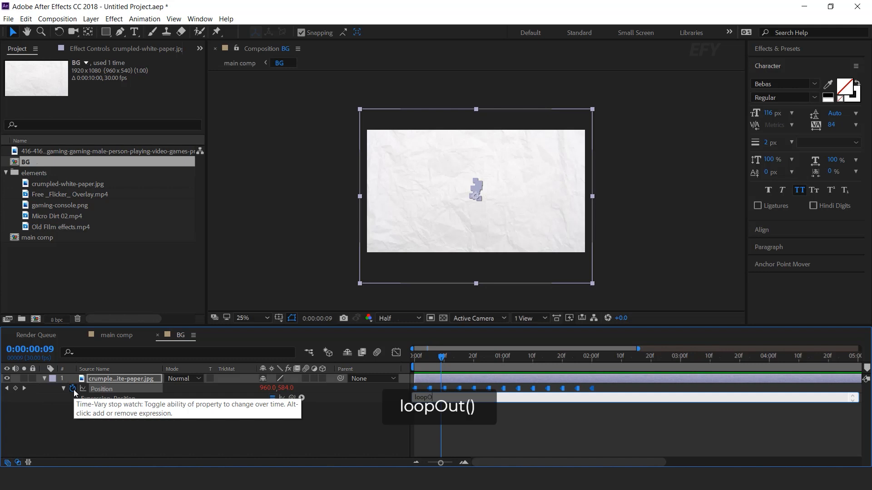
text(ut())
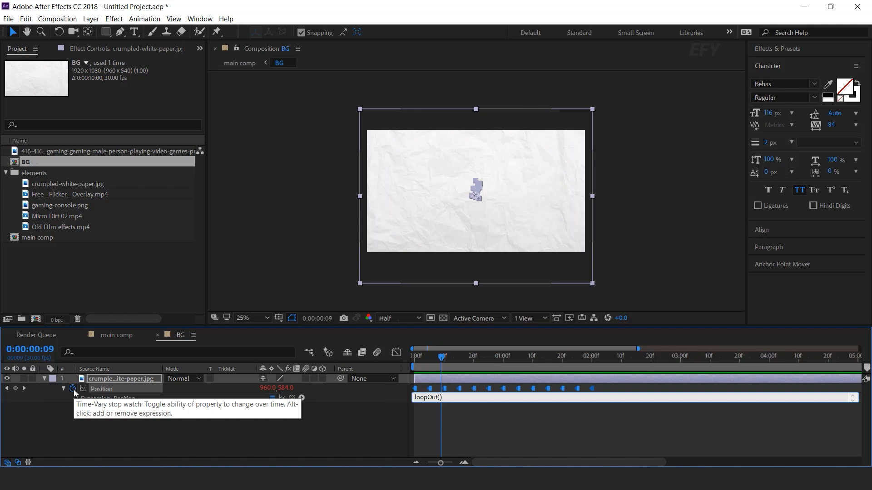
key(KP_Enter)
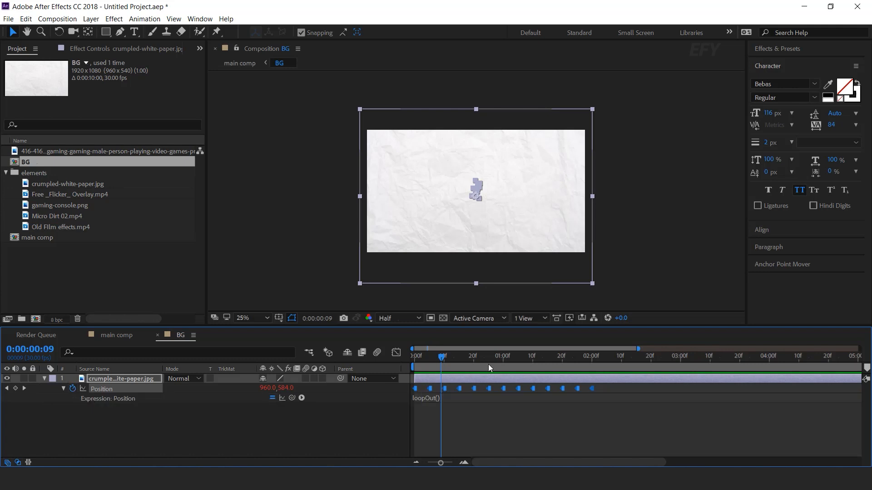
Play the BG composition from the start to check the looping paper movement beyond the last keyframe
key(Home)
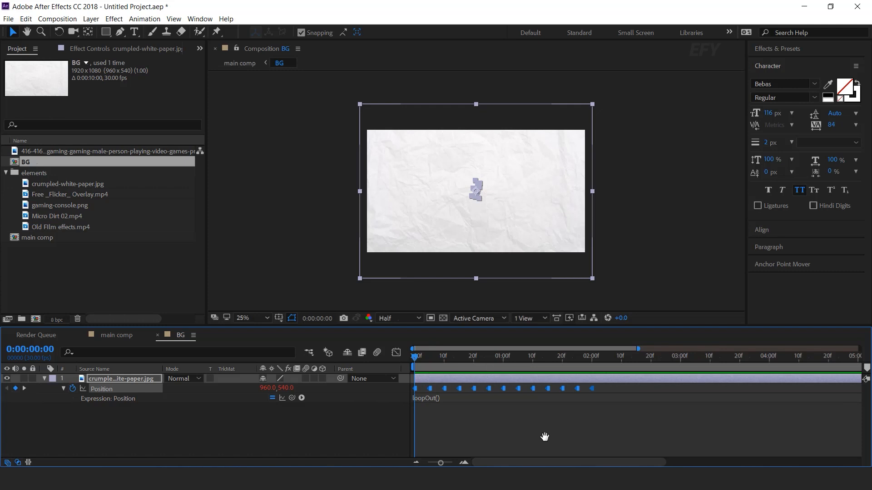
key(space)
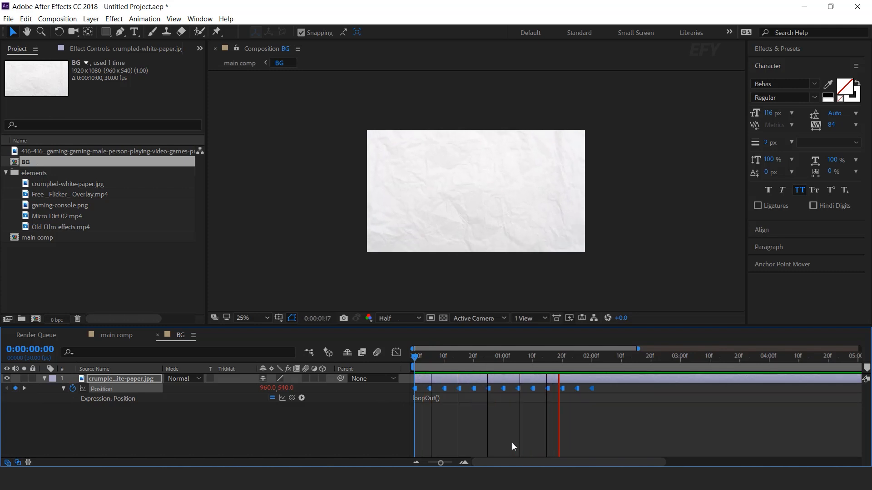
drag(440, 463, 434, 463)
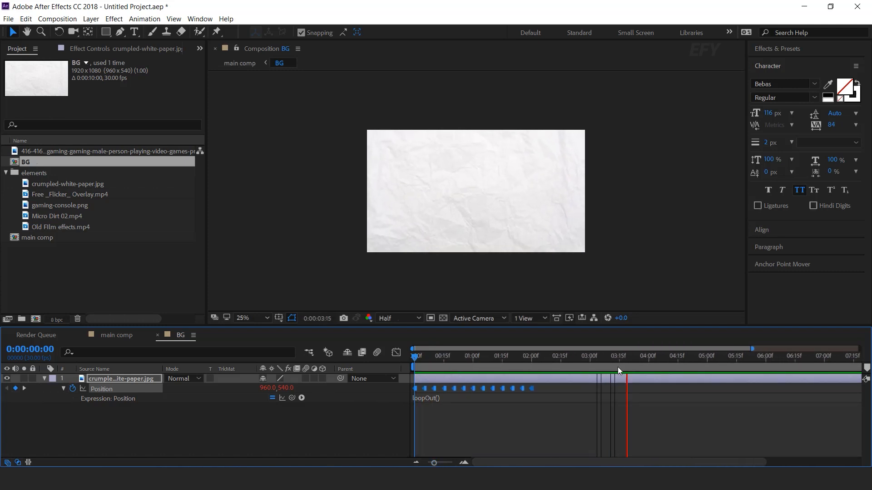
key(space)
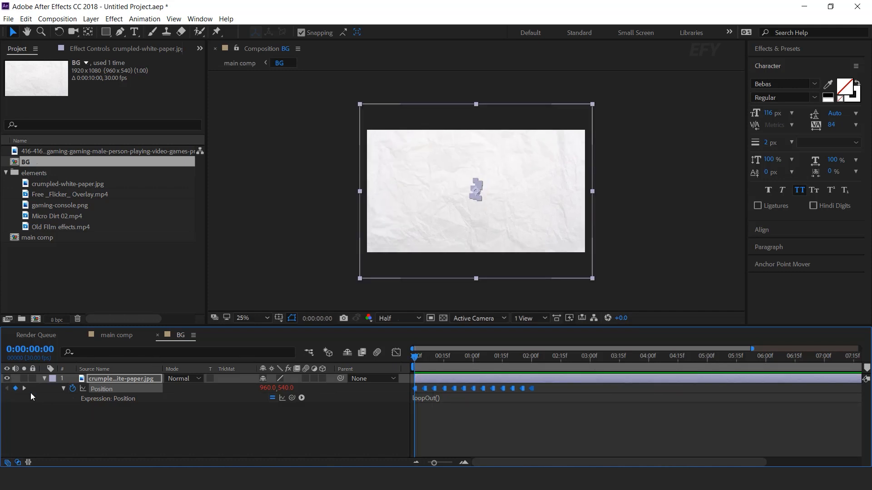
Return to main comp and apply the Tint effect to the BG layer
click(44, 379)
click(158, 334)
click(105, 396)
click(98, 380)
key(ctrl+space)
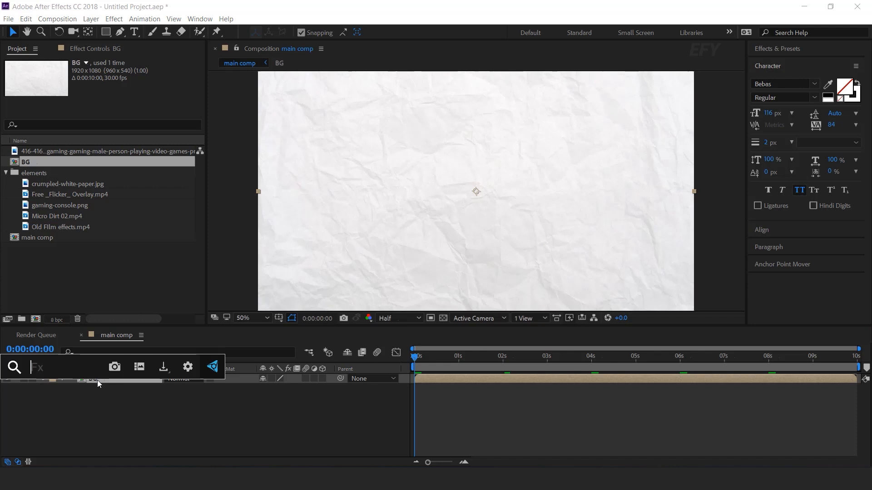
text(tin)
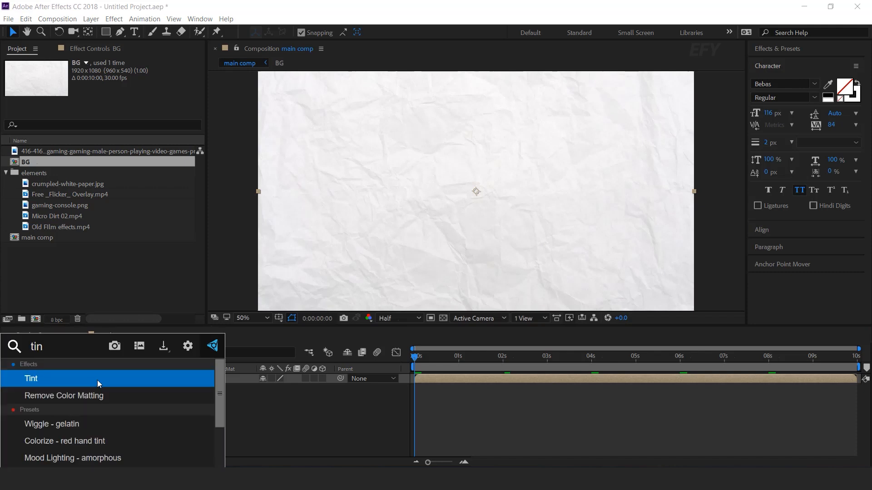
key(Return)
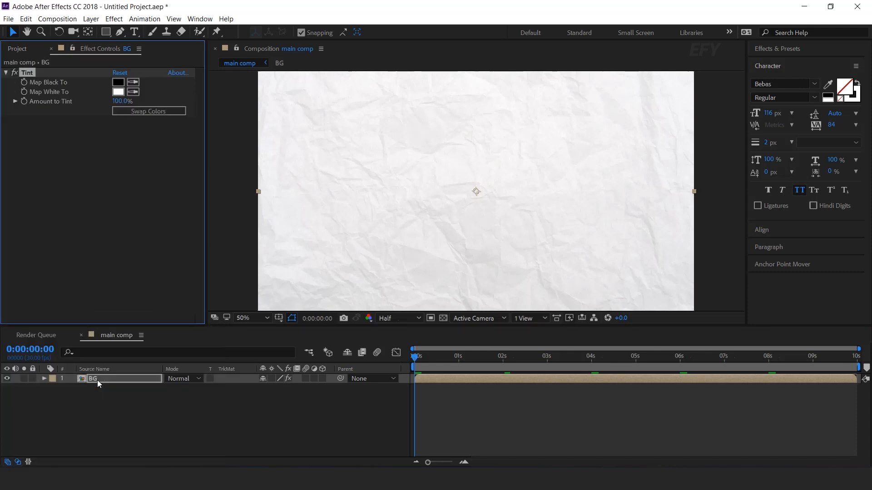
Set the Tint effect's Map White To color on the BG layer to a medium purple
click(118, 92)
click(233, 145)
click(181, 150)
click(237, 145)
drag(238, 149, 240, 159)
click(173, 140)
click(323, 119)
click(337, 427)
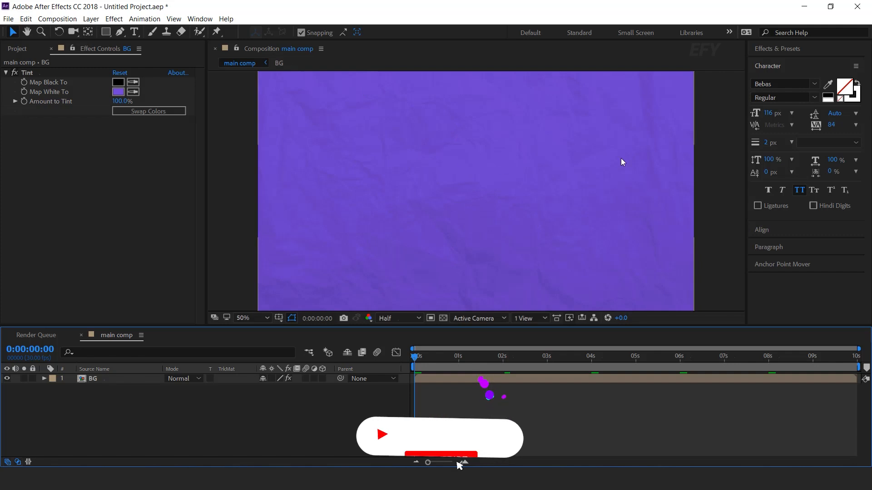
Create a new 1920 x 1080 composition at 30 fps, lasting 10 seconds, named "BG text"
click(17, 48)
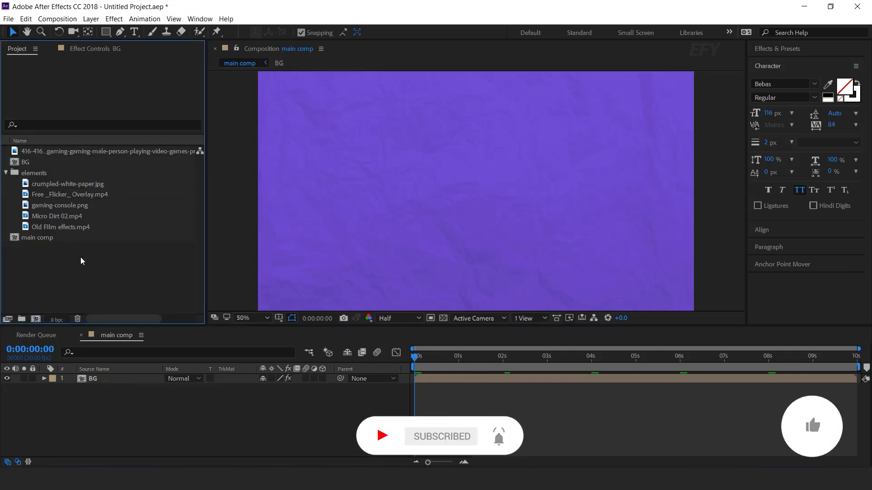
click(36, 319)
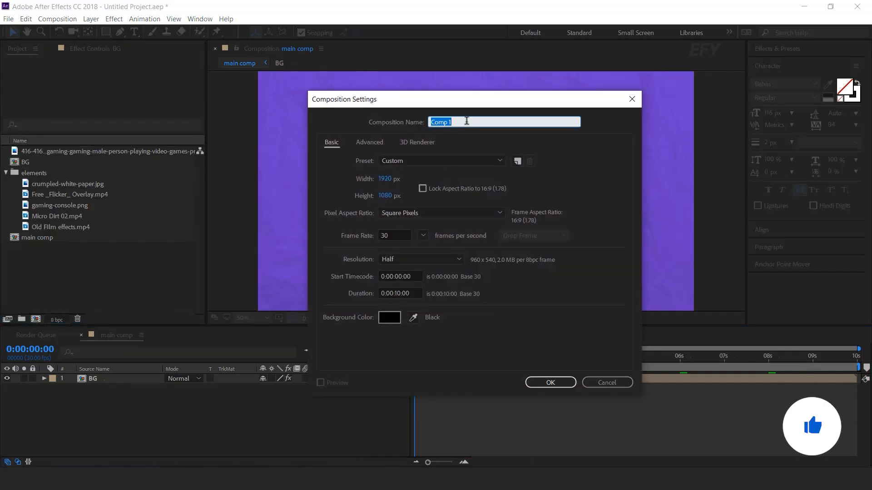
text(BGtext)
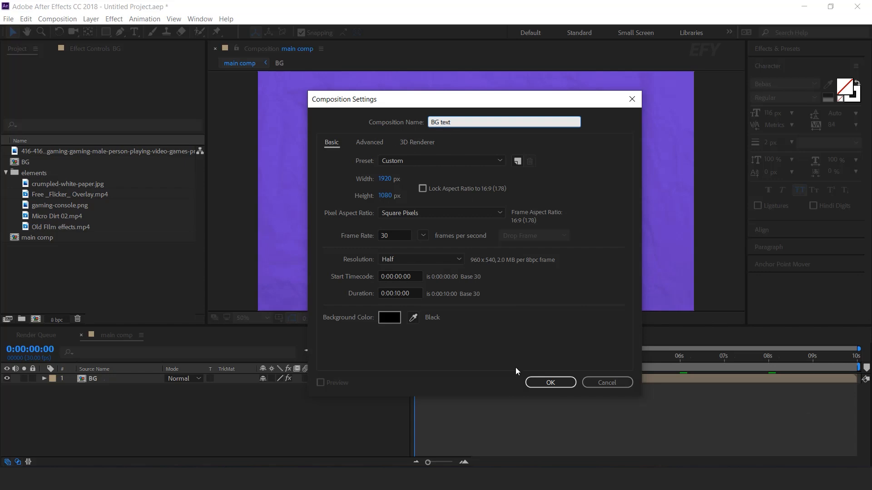
click(552, 381)
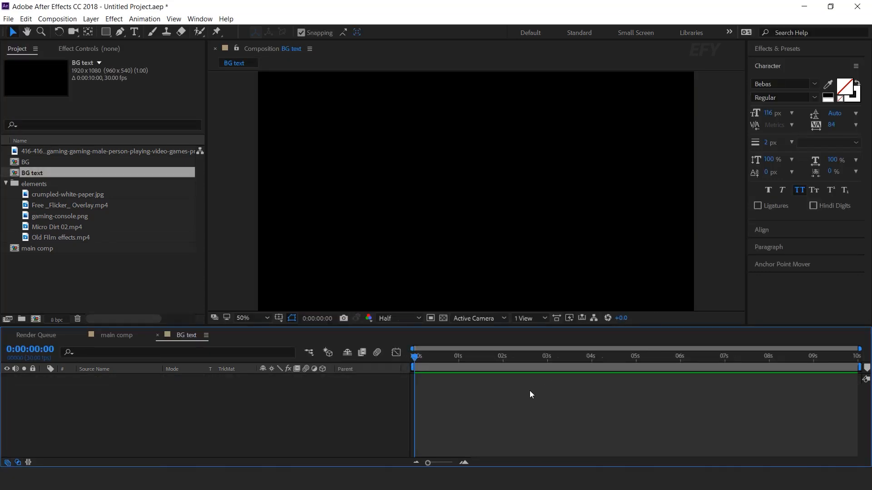
Add a text layer reading "gaming" and place it in the upper-left corner of the BG text composition
click(135, 33)
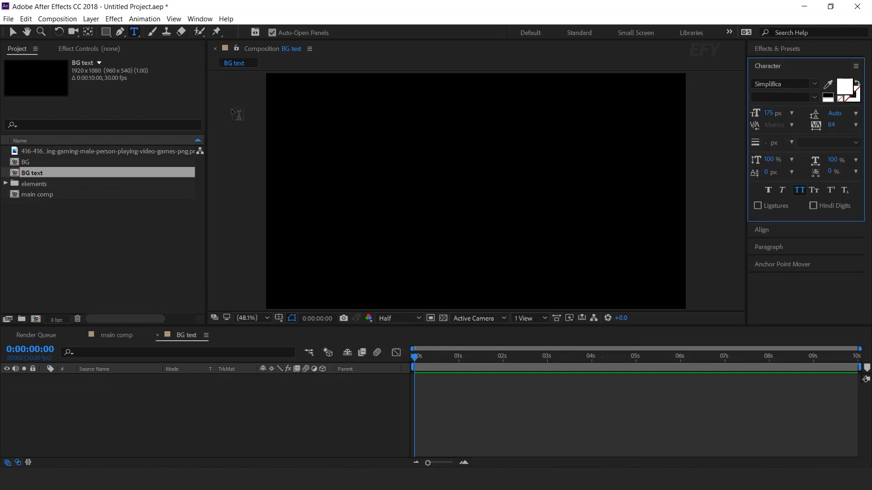
click(281, 97)
text(gaming)
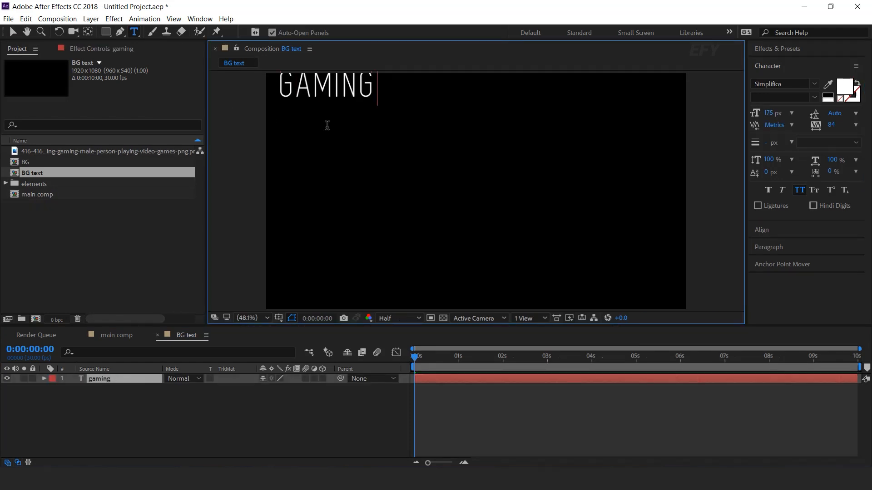
click(12, 32)
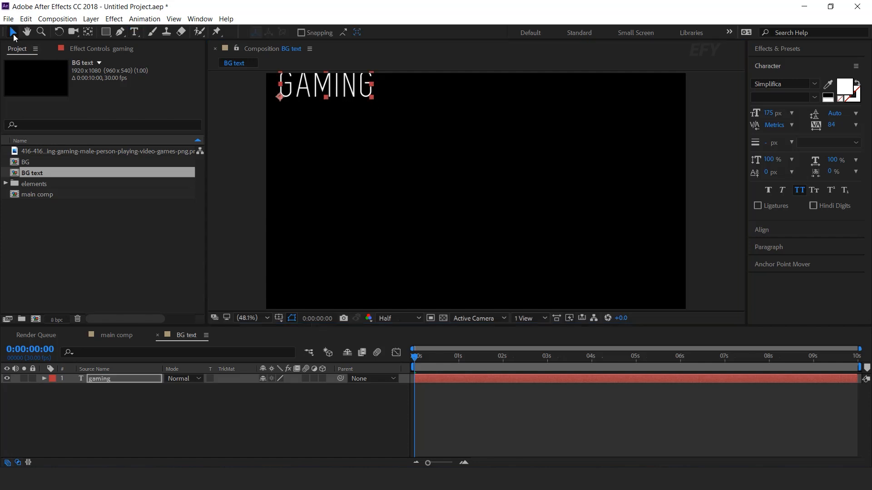
drag(343, 99, 334, 103)
Copy the word "gaming" and repeat it without spaces until the line contains it six times, running past the frame's right edge
double_click(343, 105)
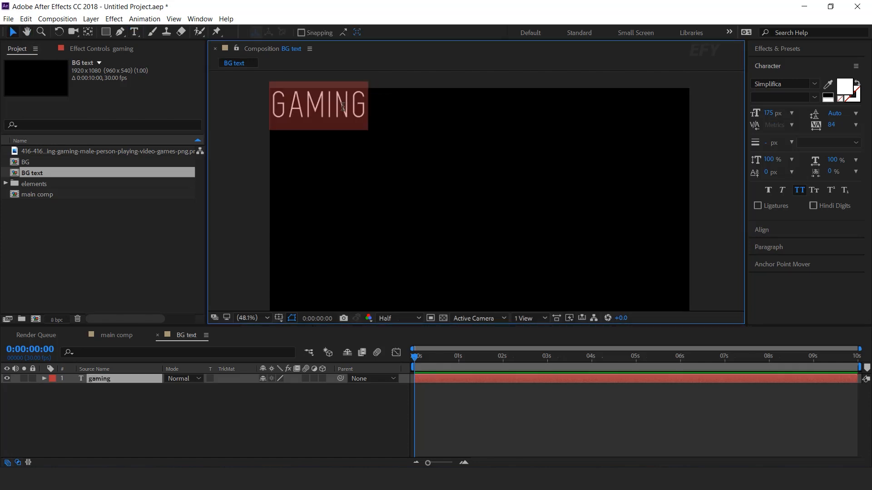
key(ctrl+c)
key(ctrl+v)
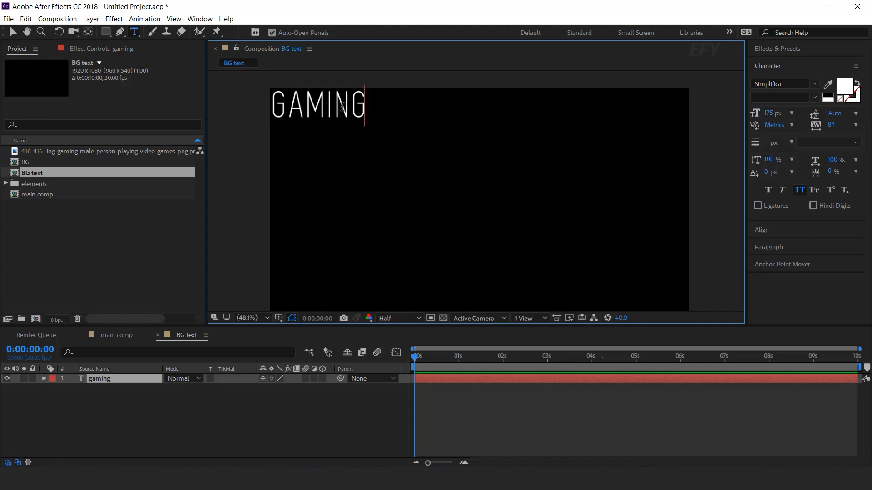
key(ctrl+v)
key(ctrl+v)
key(ctrl+v)
key(ctrl+v)
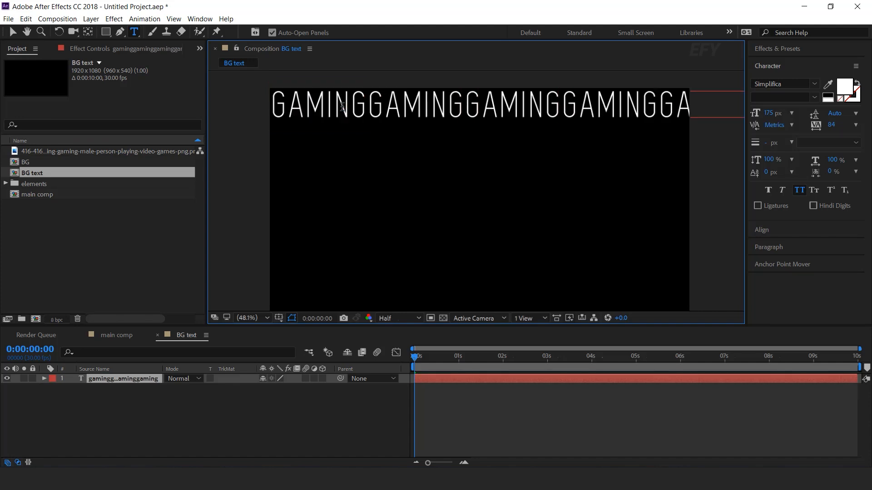
click(12, 32)
key(comma)
key(comma)
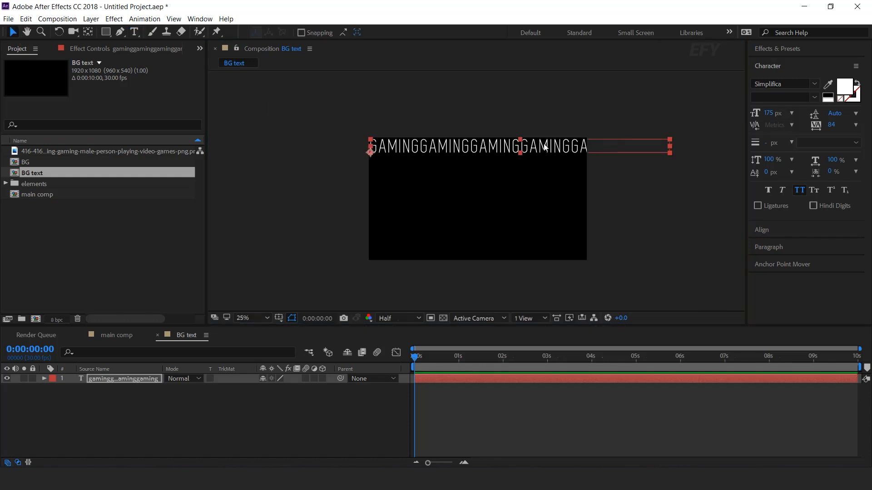
Add text animators for Position and Opacity to the gaming text layer, grouped in one animator
click(44, 378)
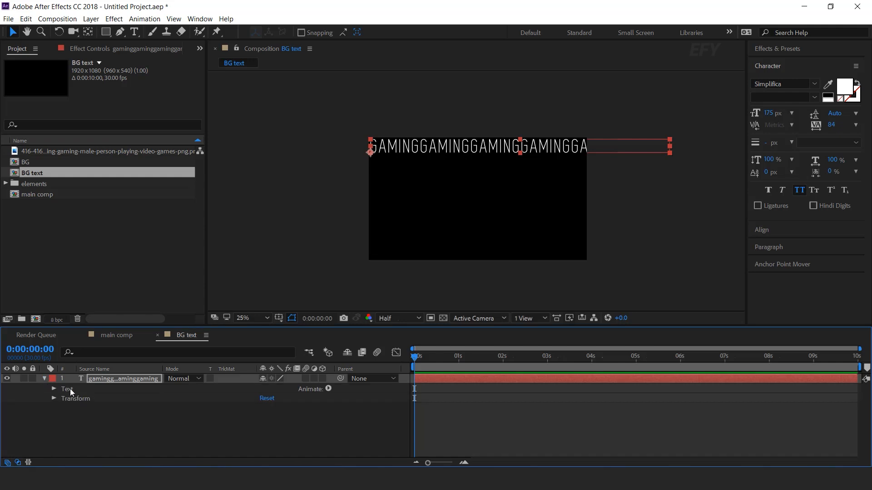
click(329, 389)
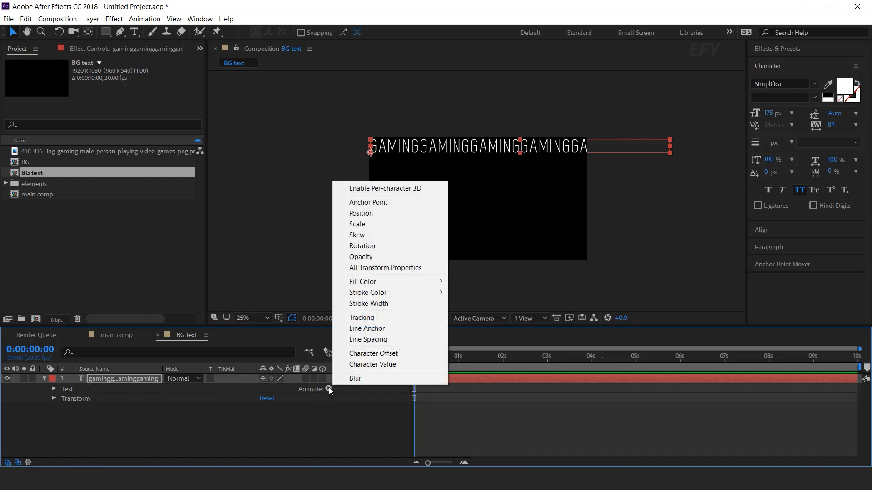
click(360, 214)
click(328, 390)
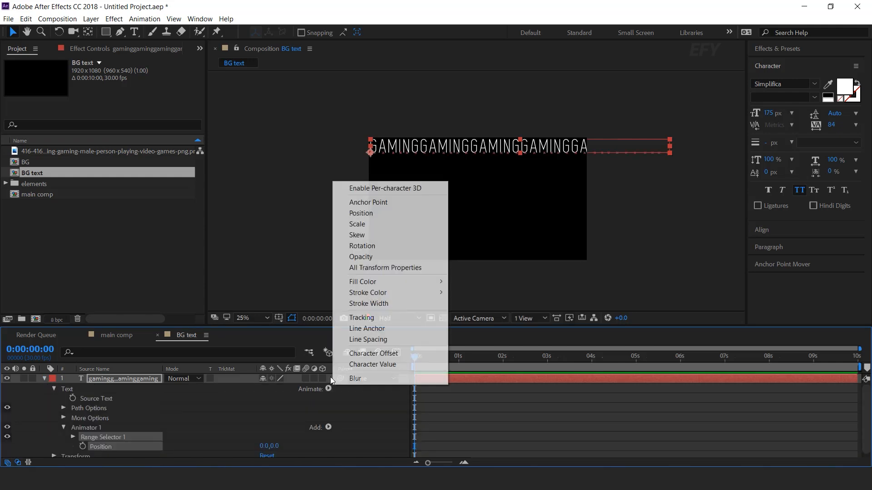
click(360, 257)
Set Animator 1's Position to 1200, 0 and its Opacity to 0%
scroll(153, 430, down, 1)
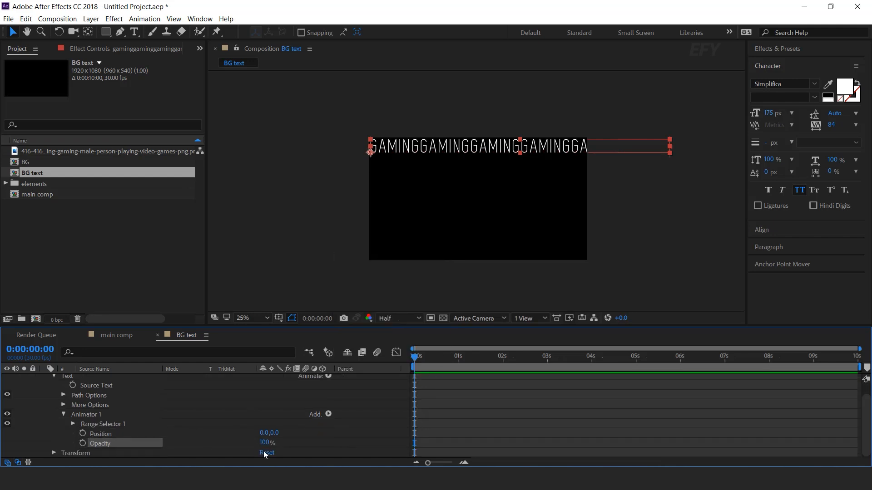
drag(263, 435, 265, 433)
click(265, 433)
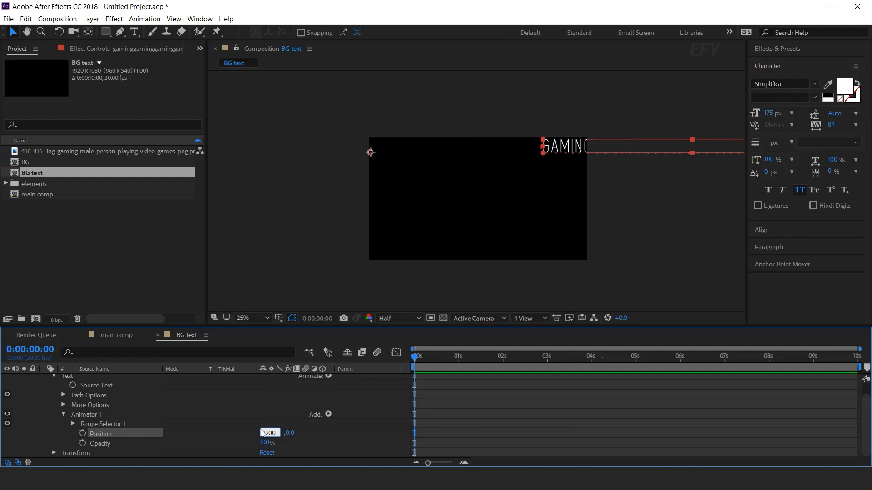
key(Return)
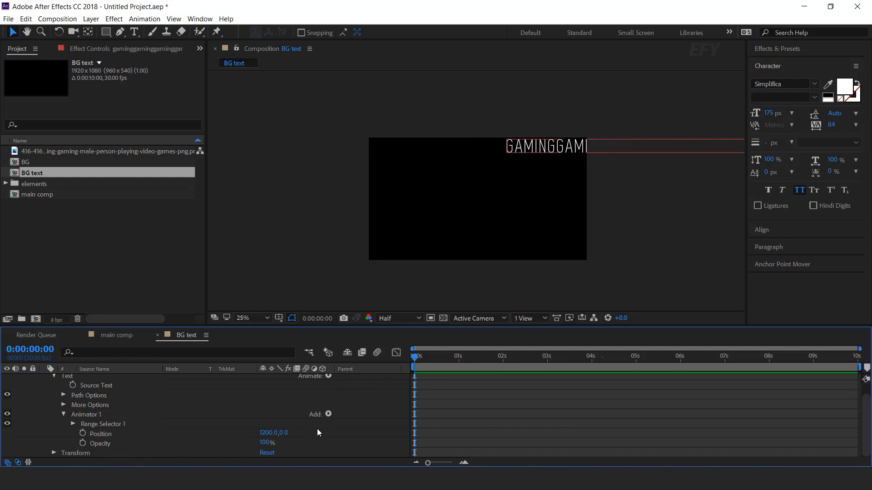
click(265, 442)
text(0)
key(Return)
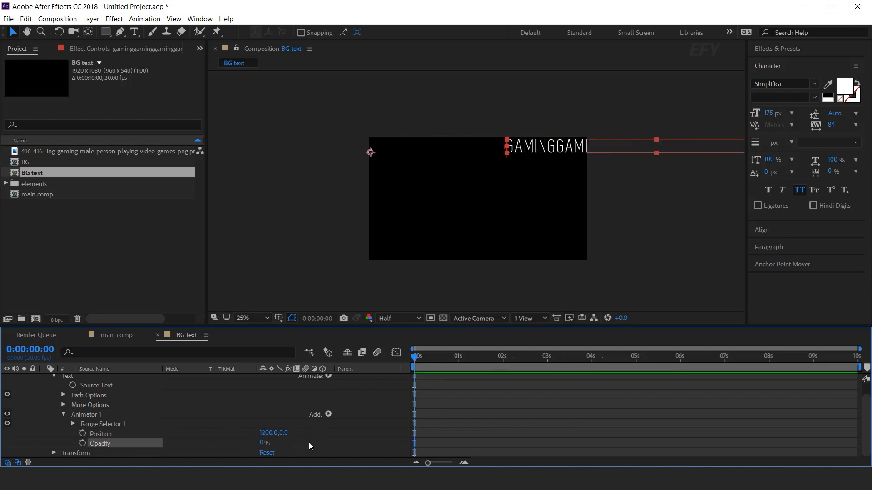
Add an Expression selector to Animator 1 of the gaming text
click(79, 416)
click(327, 414)
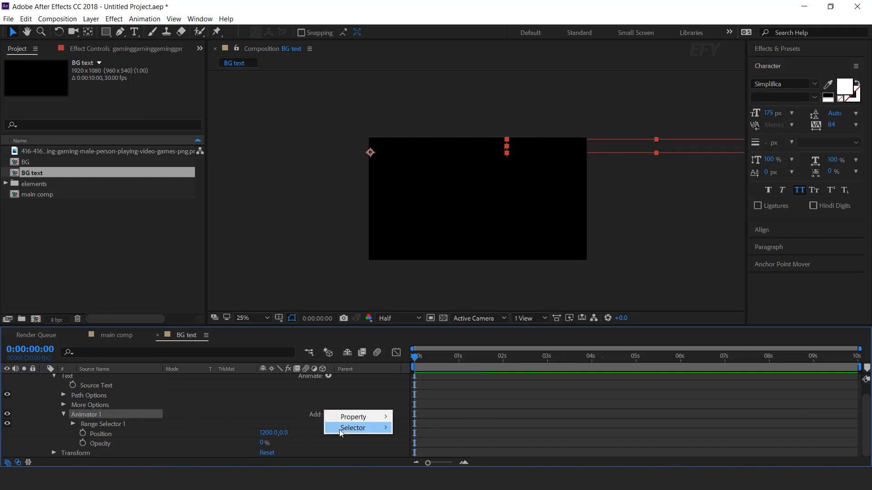
mouse_move(352, 428)
click(426, 448)
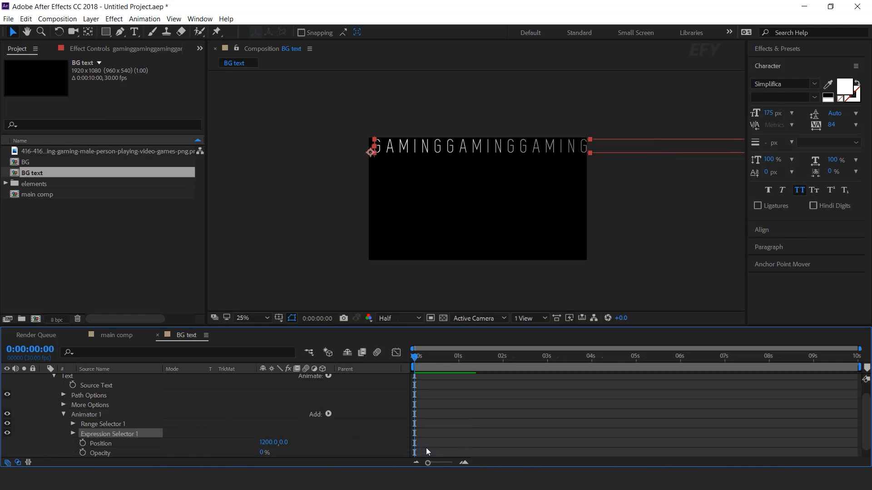
Set the Expression selector's Based On option to Words
click(72, 433)
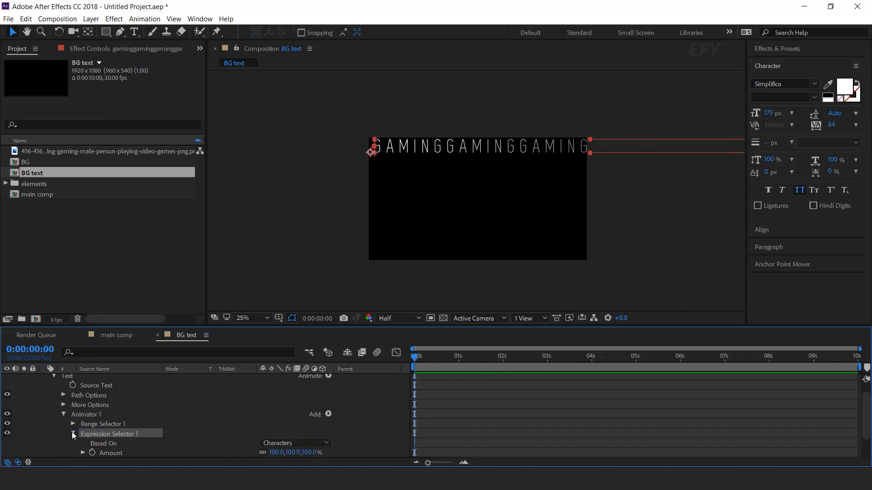
scroll(123, 432, down, 2)
click(131, 428)
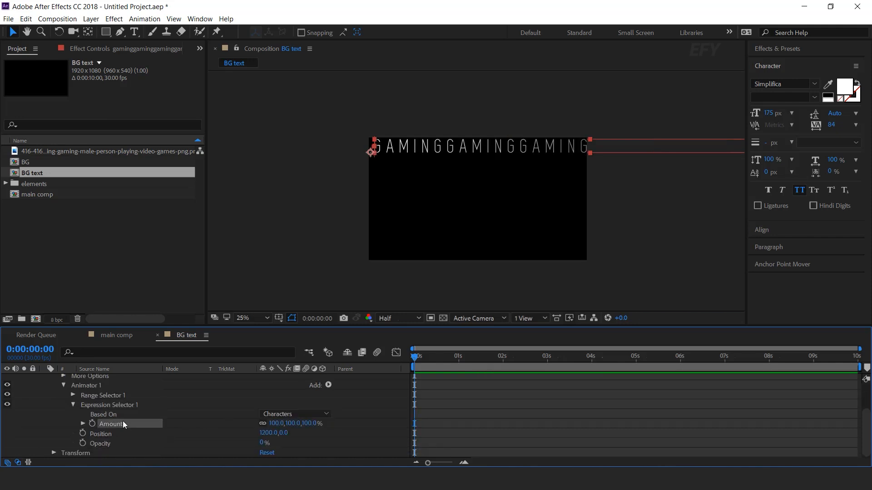
click(108, 415)
click(288, 414)
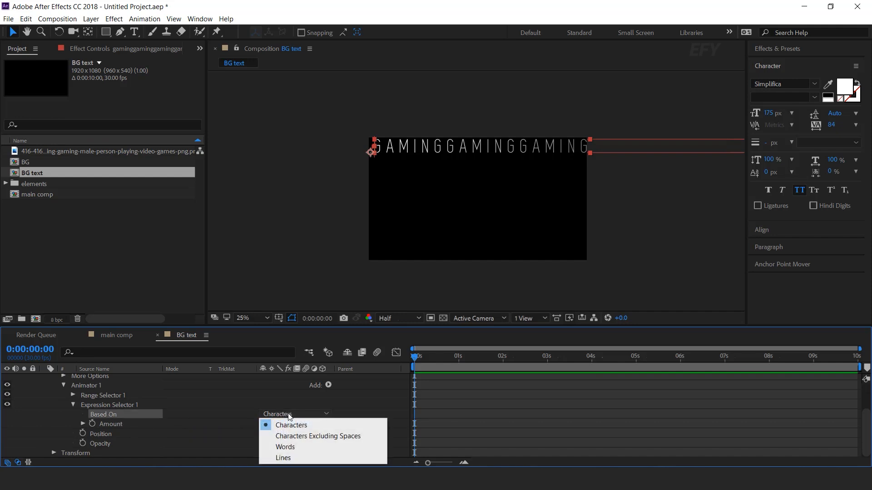
click(295, 446)
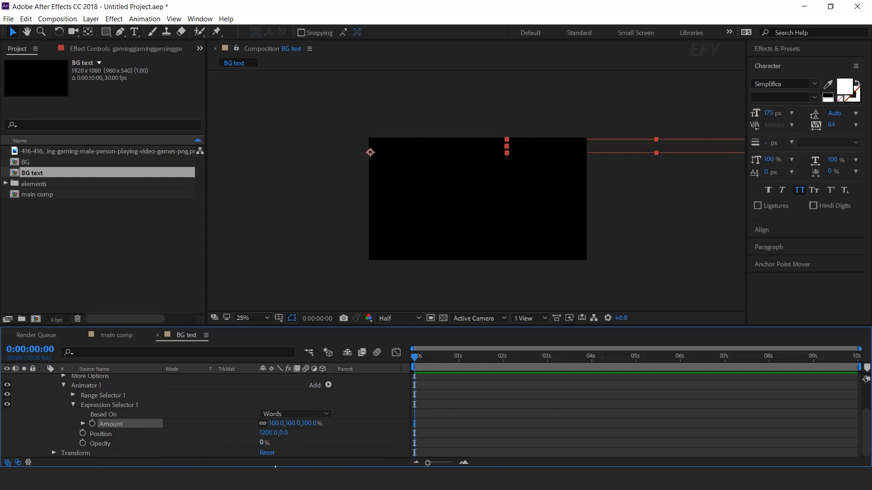
Enable an expression on the Expression selector's Amount and paste in the prepared code containing "delay = 0.03;"
key(alt+Tab)
key(alt+Tab)
alt+click(92, 427)
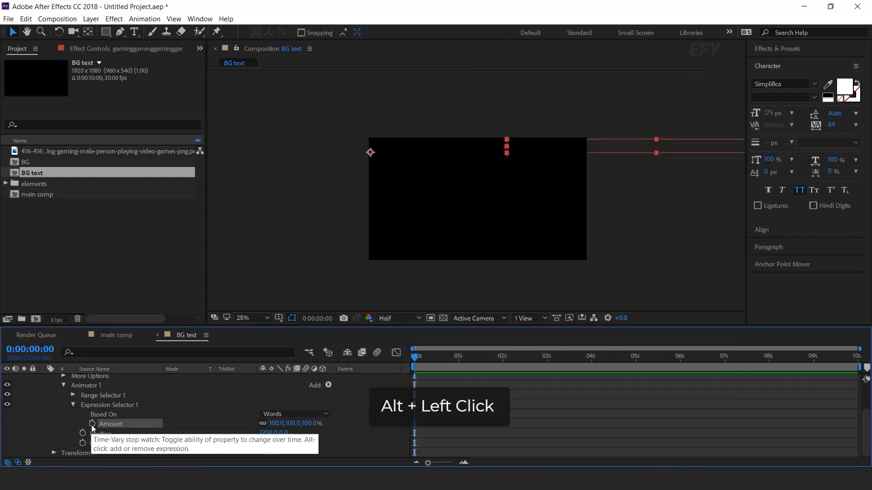
key(ctrl+v)
click(435, 357)
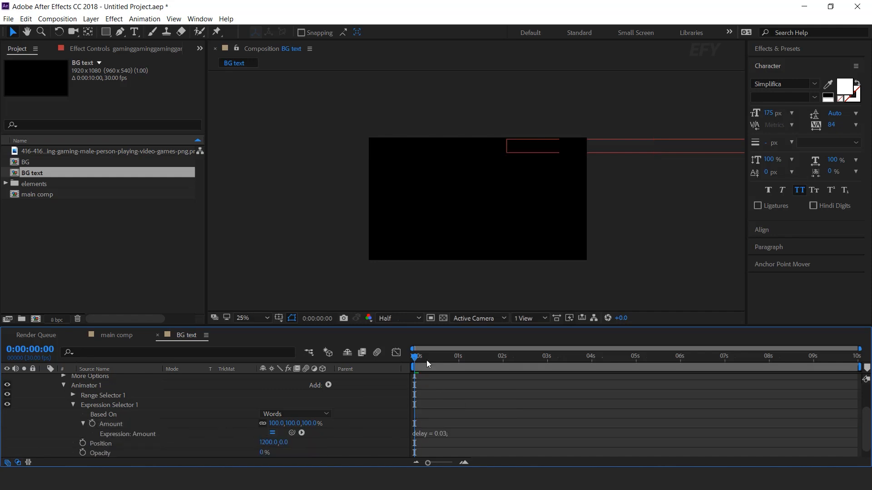
Play the BG text composition from the start to check the text's slide-in, and collapse Animator 1
key(Home)
key(space)
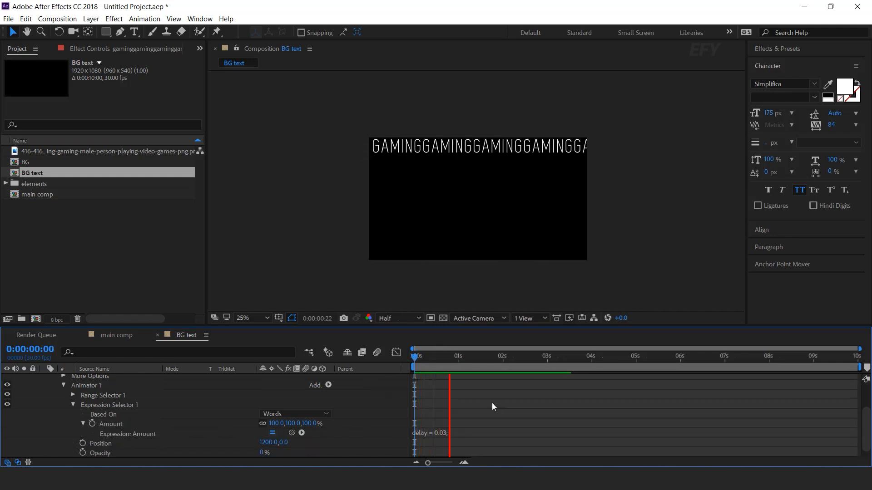
key(space)
key(space)
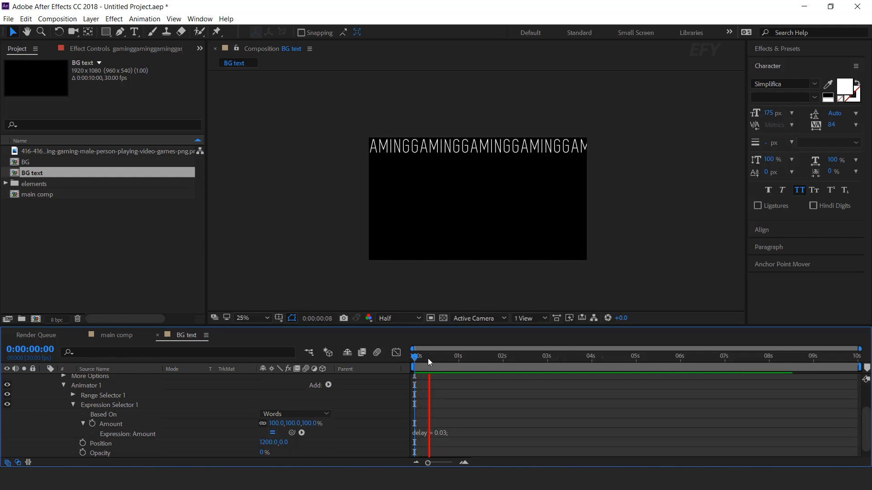
key(space)
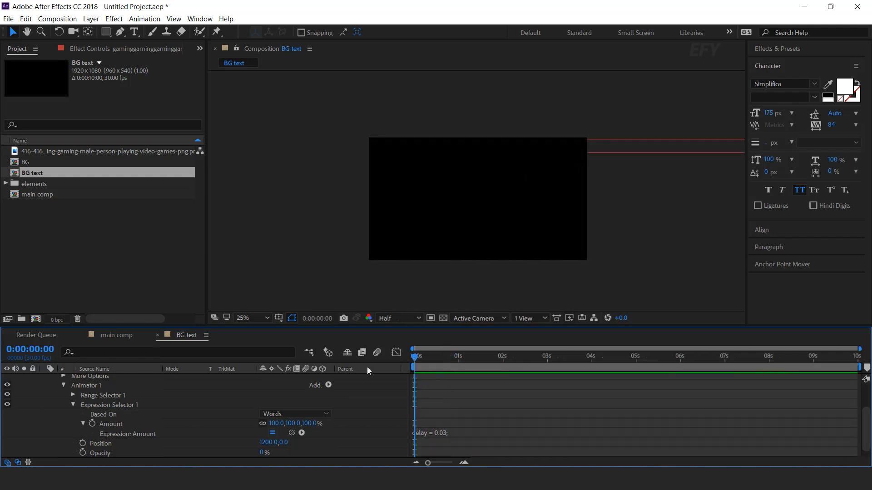
scroll(110, 409, up, 3)
click(64, 426)
key(space)
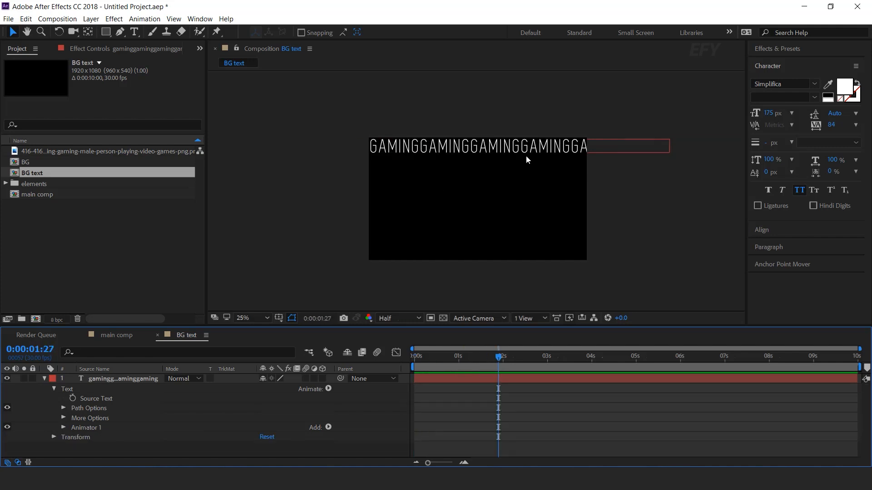
Add a second text animator with Position and Rotation to the gaming text layer
click(114, 379)
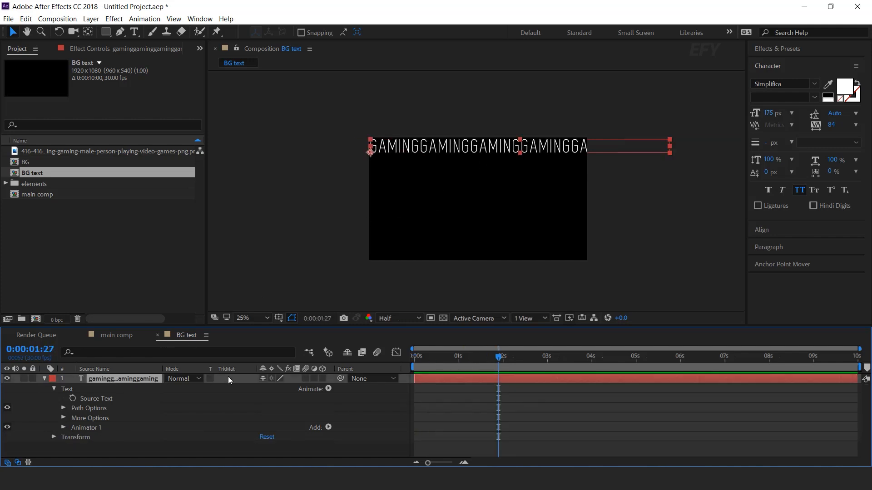
click(327, 388)
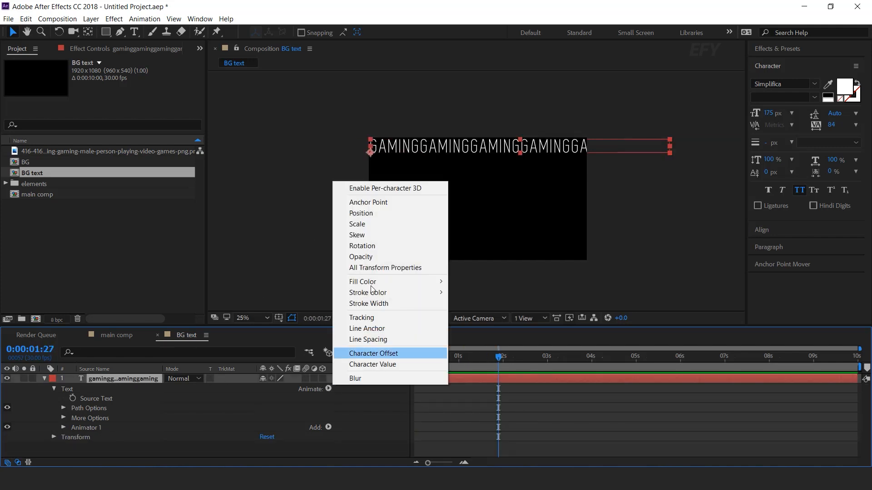
click(364, 213)
click(329, 385)
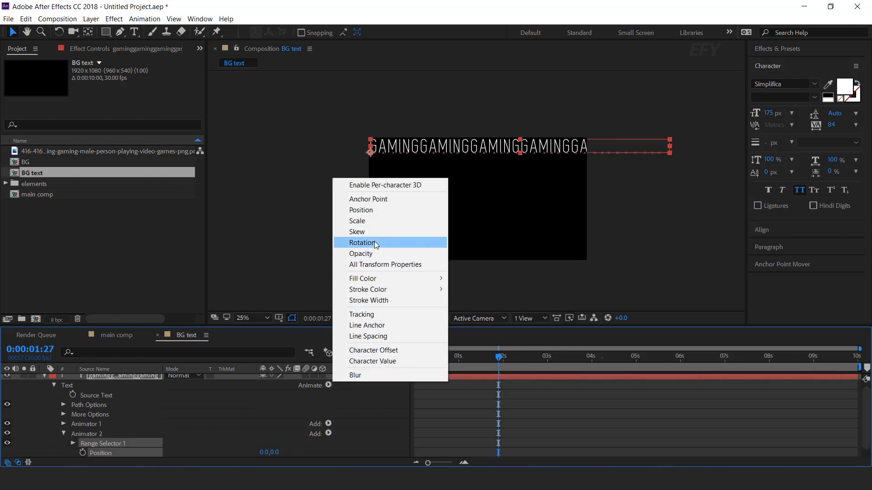
click(376, 243)
Set Animator 2's Position to 4, 4 and its Rotation to 10°
scroll(182, 446, down, 2)
click(265, 433)
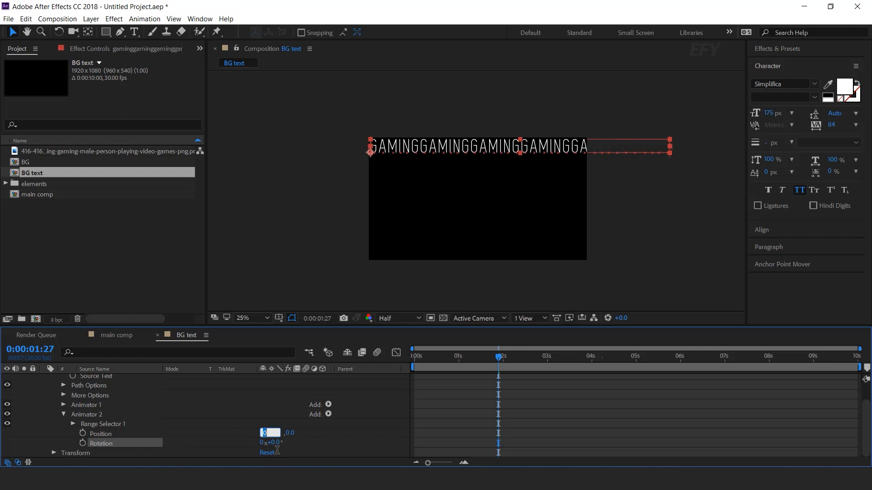
text(4)
key(Tab)
text(4)
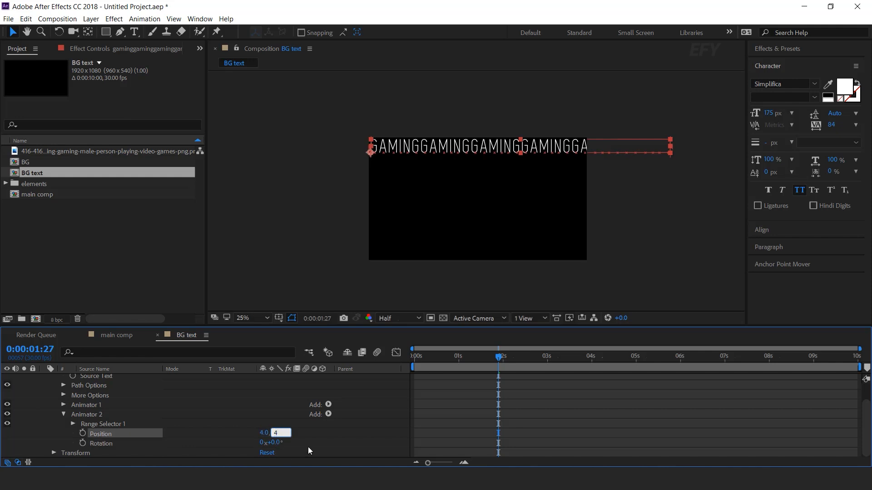
key(Return)
drag(275, 442, 280, 442)
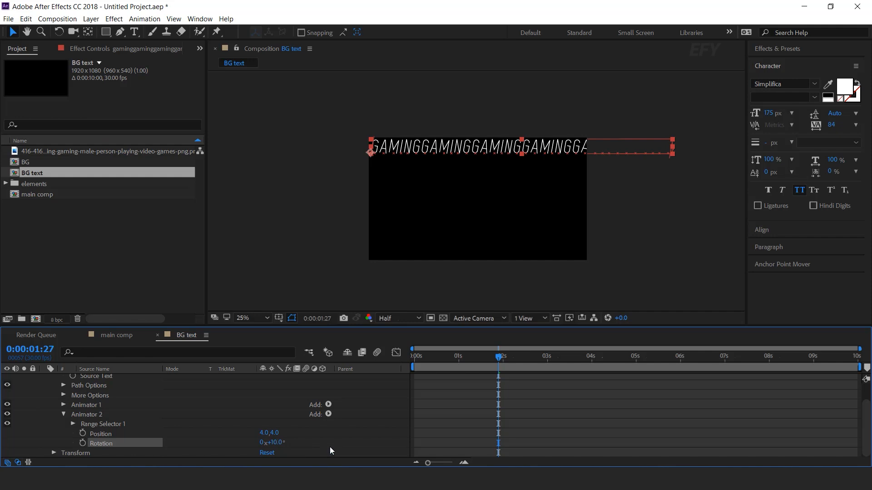
Add a Wiggly selector to Animator 2 of the gaming text layer
click(116, 425)
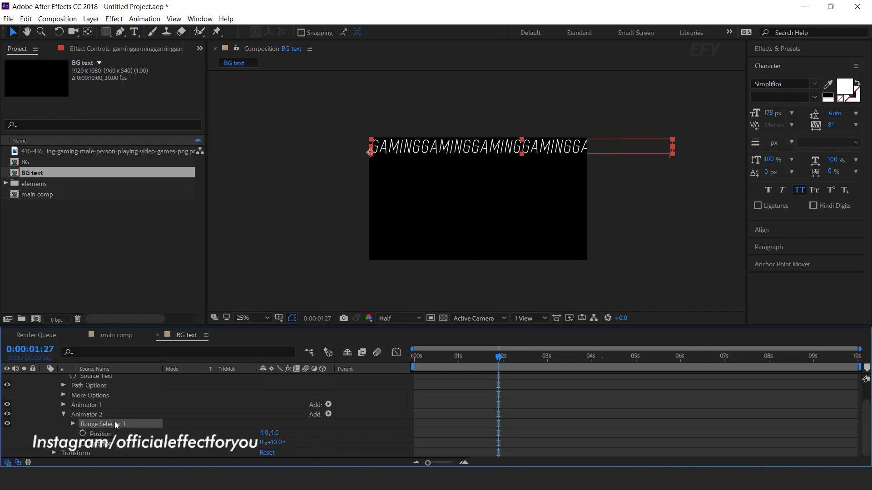
click(95, 415)
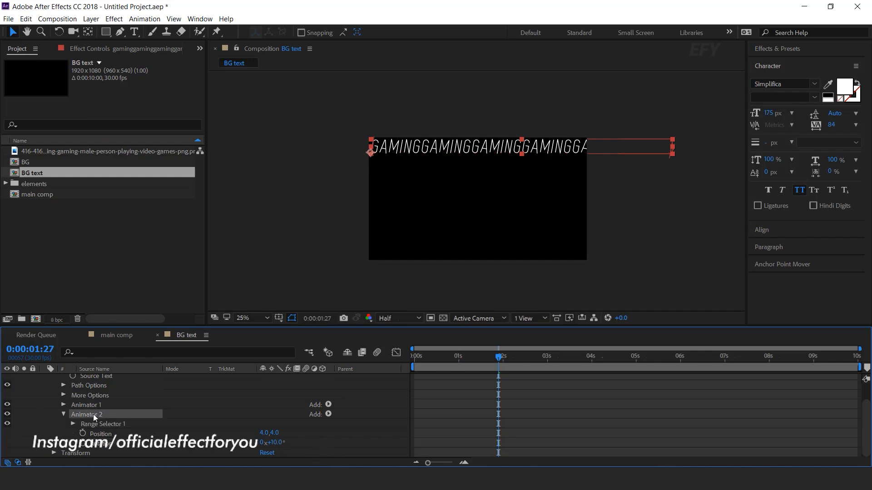
click(326, 415)
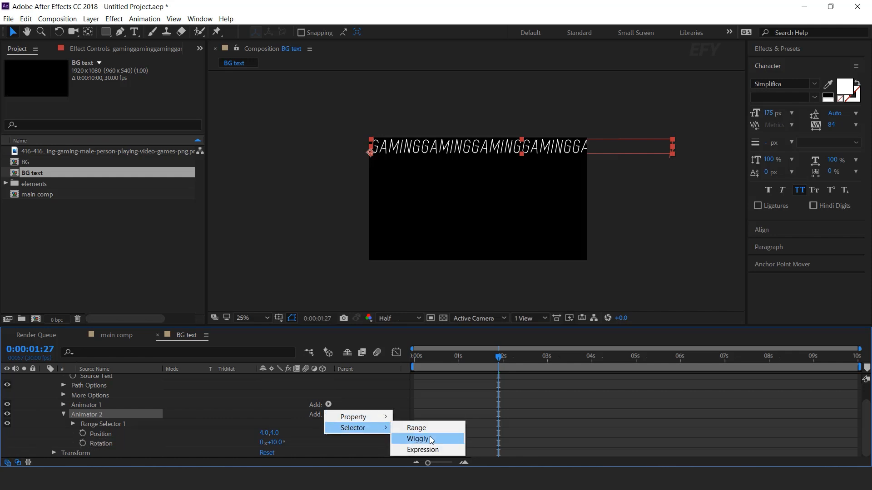
click(431, 440)
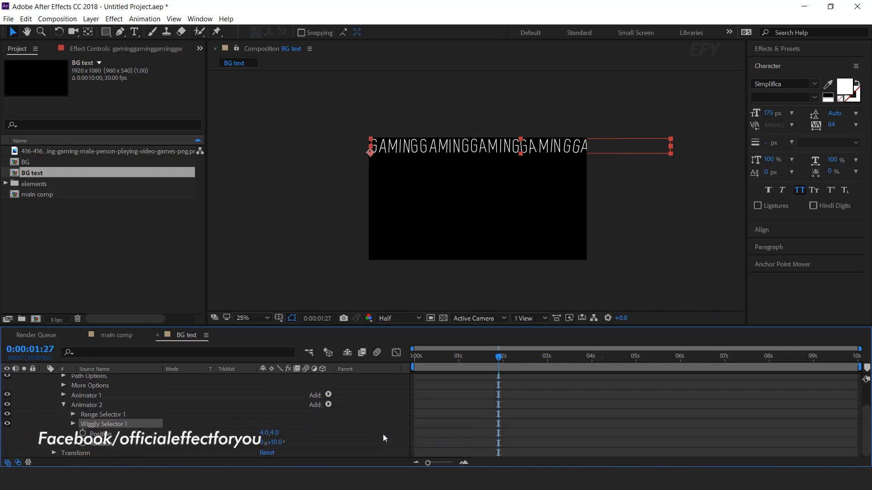
Set the Wiggly selector's Wiggles/Second to 0
click(72, 424)
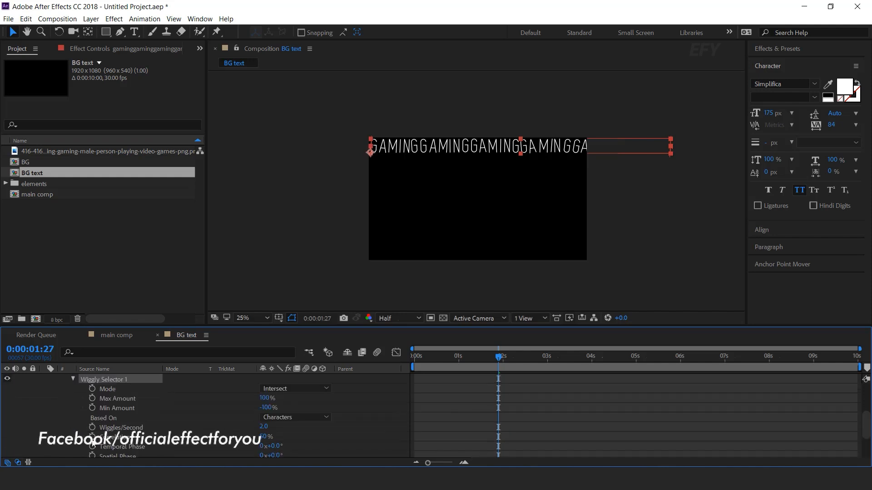
click(115, 428)
click(264, 426)
text(0)
key(Return)
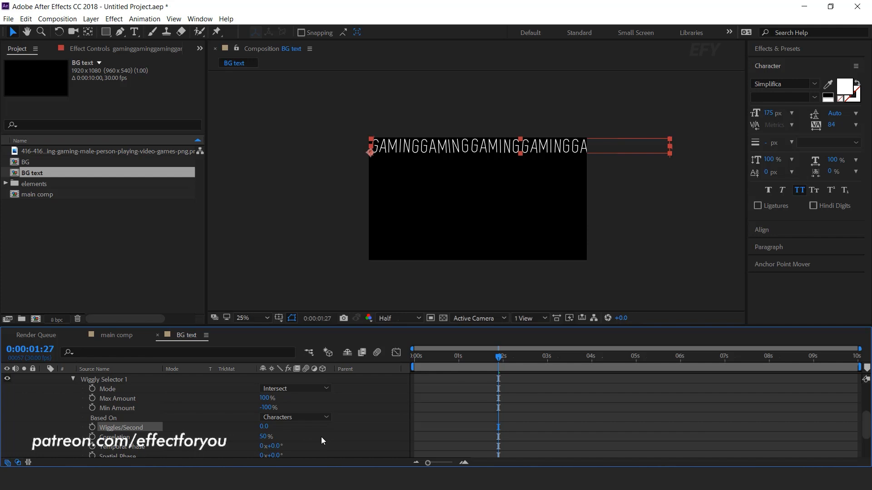
Add the expression "posterizeTime(5);wiggle(5,3)" to the Wiggly selector's Random Seed
scroll(321, 437, down, 3)
click(337, 412)
click(108, 427)
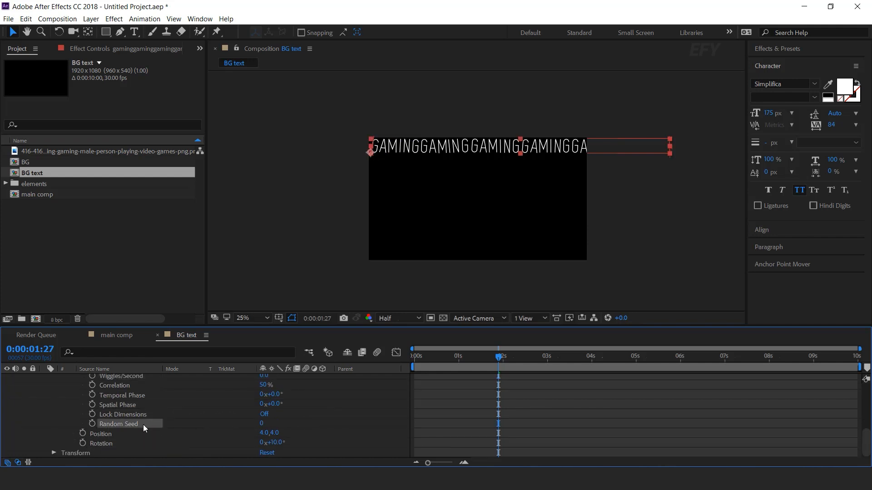
alt+click(93, 424)
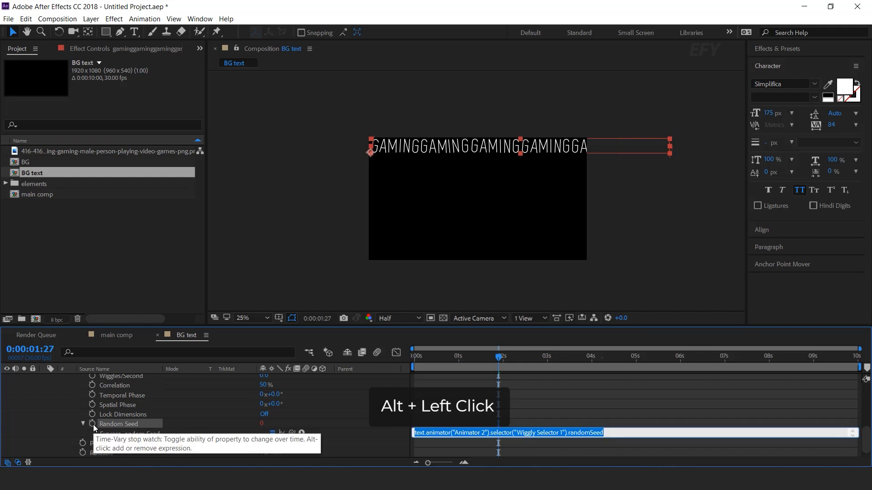
text(pos)
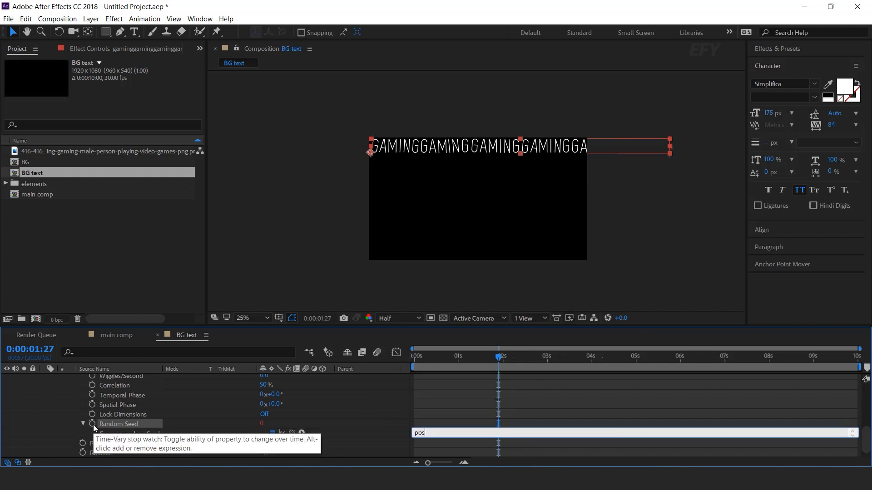
text(terizeTime(5)
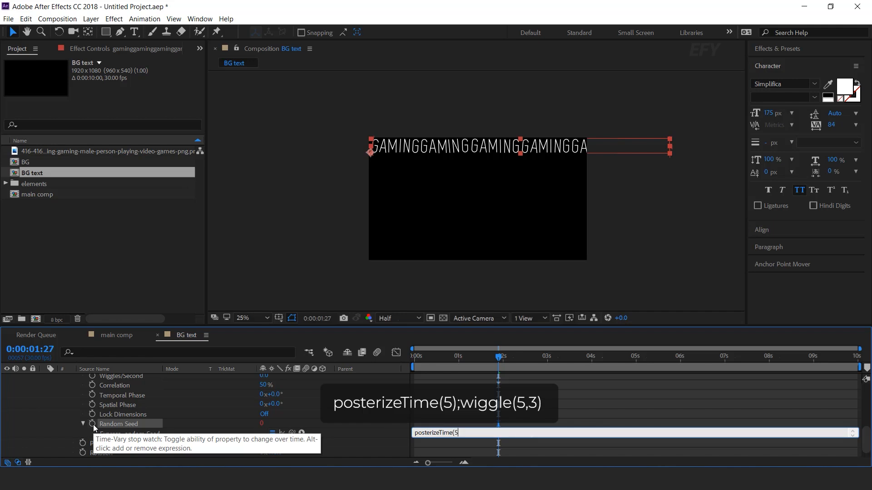
text();wiggle(5,3))
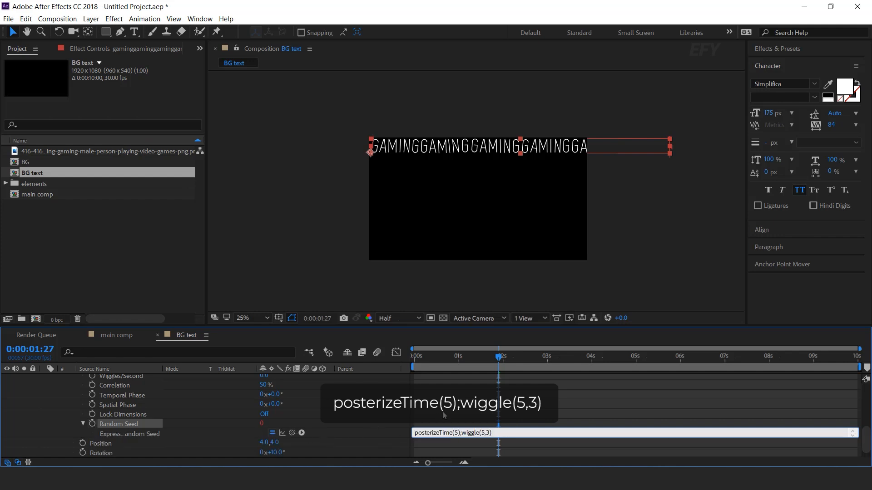
click(319, 387)
Play the BG text composition from the start to check the letter wiggle, and collapse the text layer's properties
key(Home)
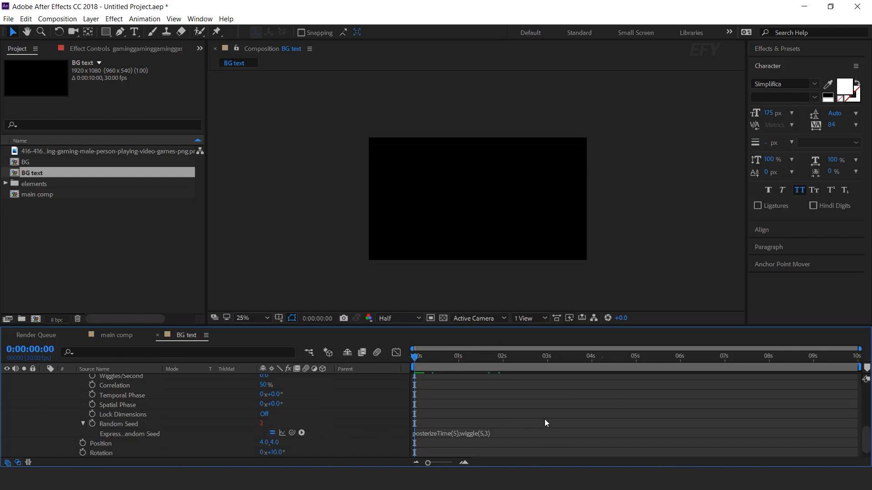
key(space)
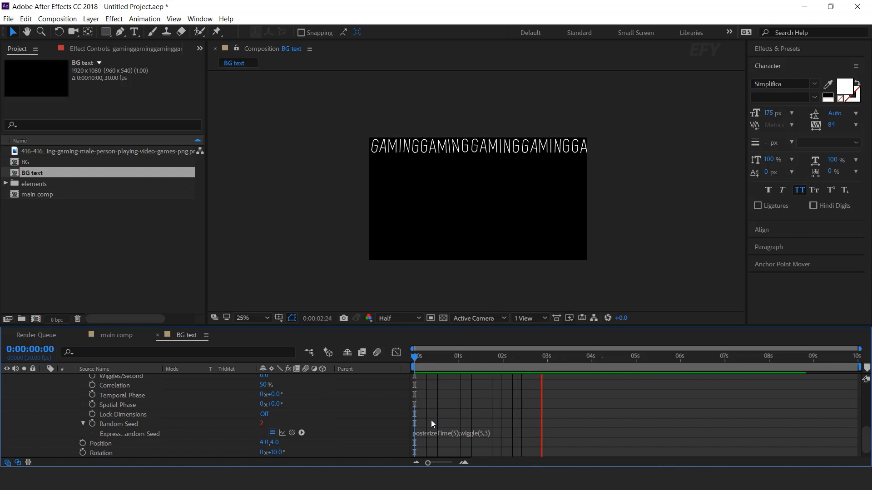
key(space)
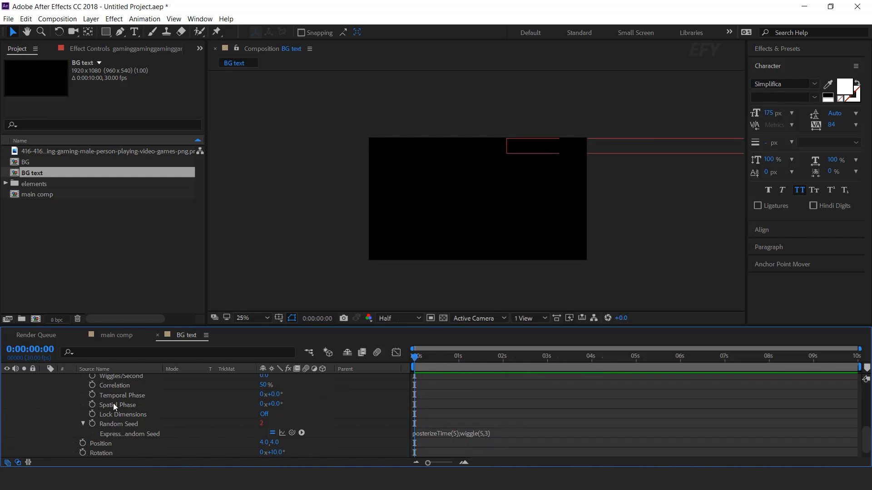
scroll(110, 405, up, 5)
click(45, 378)
Keyframe the text layer's Position at 0 seconds, and at 9 seconds move the text left to about 618, 74
click(127, 378)
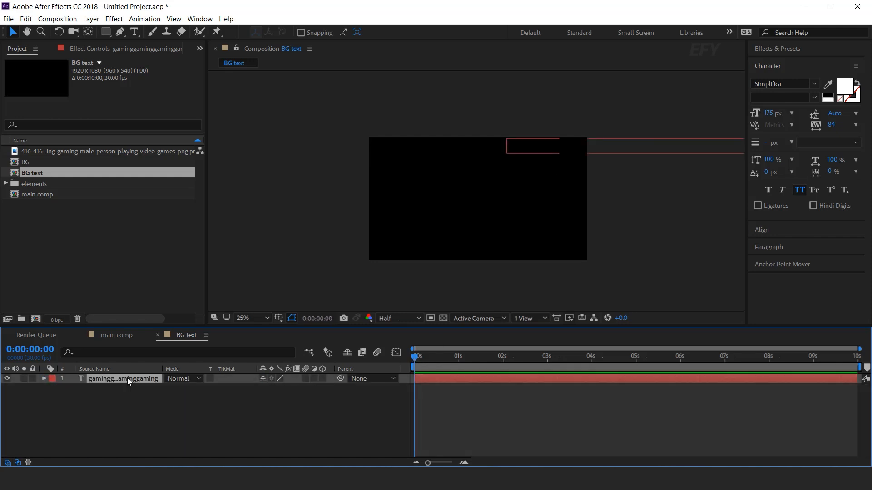
drag(437, 358, 369, 367)
key(p)
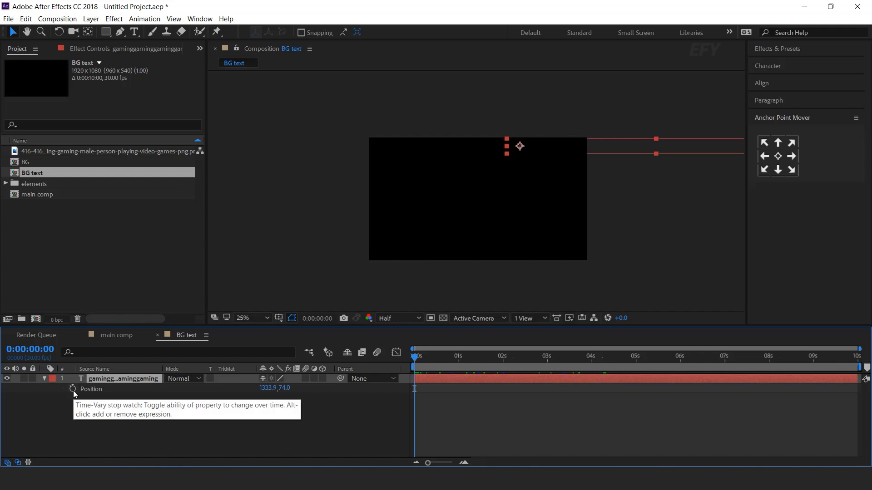
click(73, 389)
click(607, 357)
drag(723, 357, 813, 364)
drag(644, 152, 562, 153)
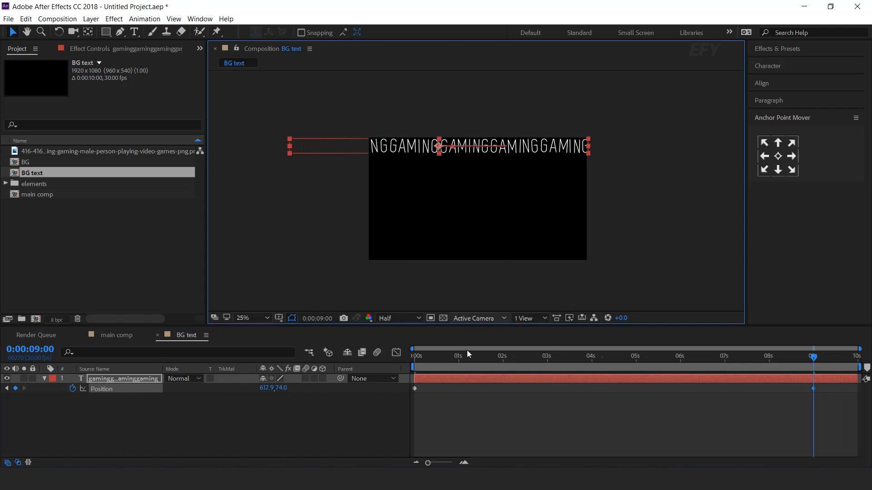
Play the composition from the start to check the text row's leftward drift
drag(444, 359, 412, 419)
key(space)
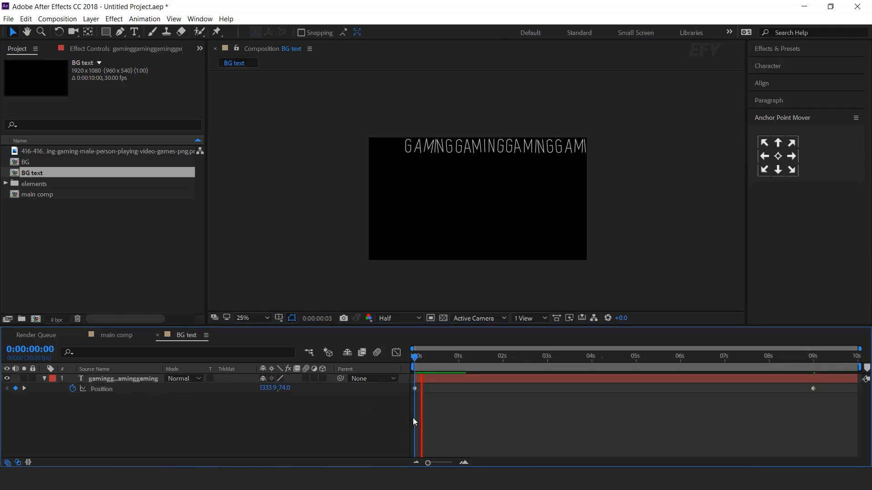
drag(467, 358, 411, 386)
key(space)
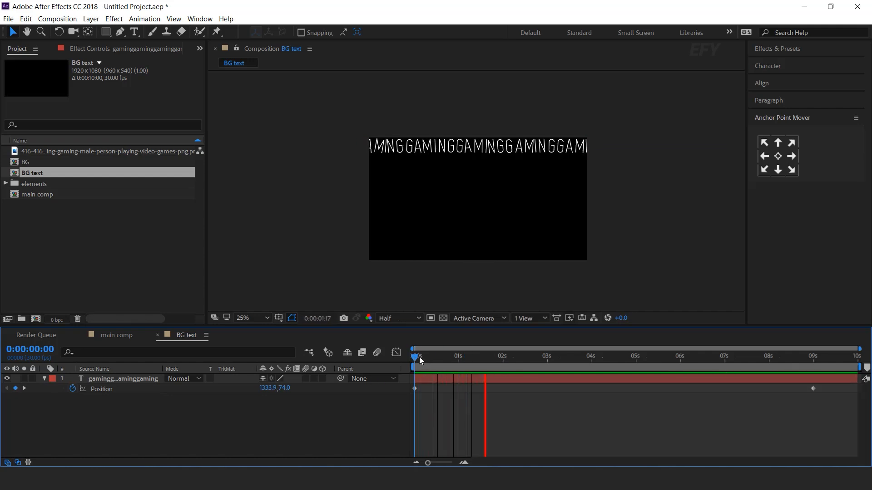
Duplicate the gaming text layer with the current time at 0:00:01:16
drag(420, 359, 483, 359)
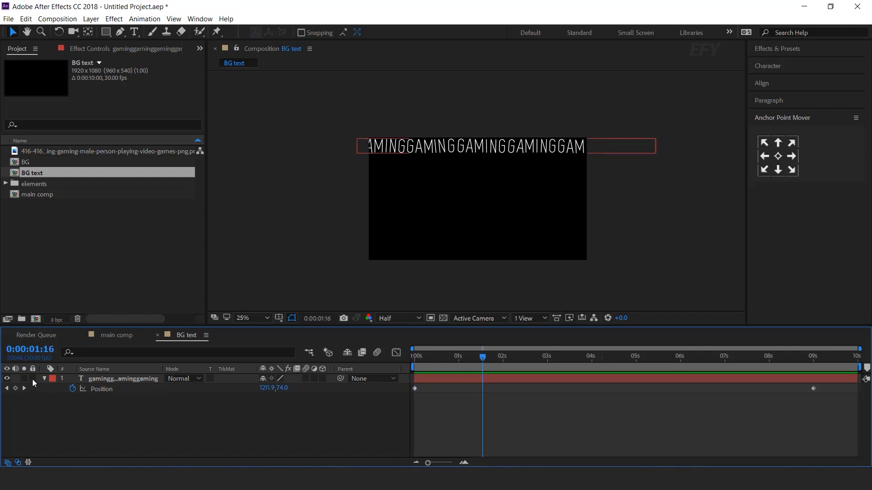
click(138, 382)
key(ctrl+d)
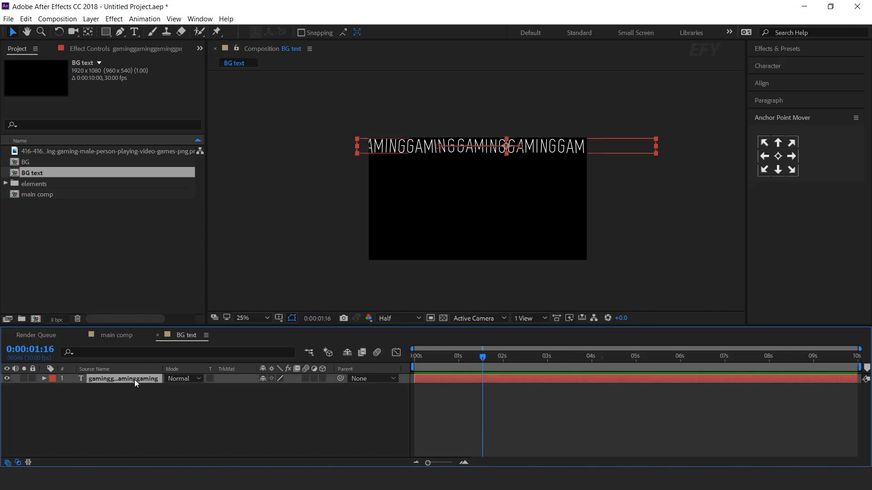
Delete the duplicate layer's Position keyframes and move it directly below the first row, to about 624, 202
key(u)
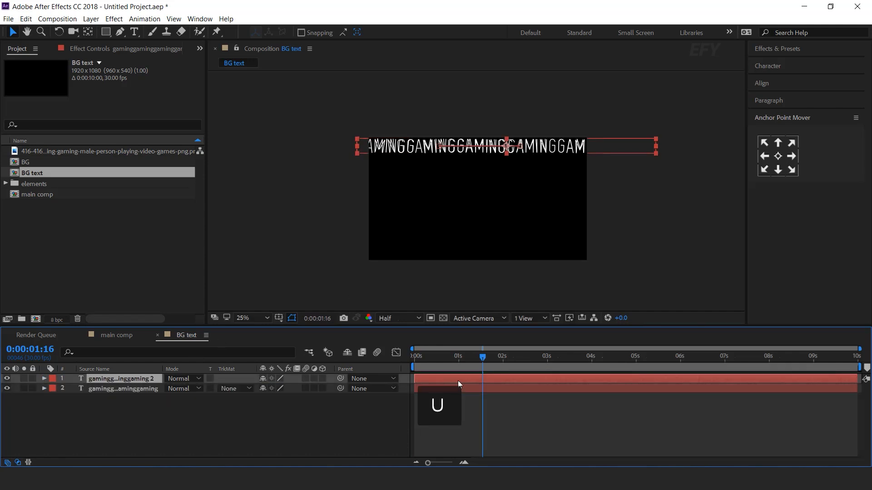
drag(831, 389, 320, 398)
key(Delete)
drag(489, 152, 486, 164)
drag(625, 162, 558, 165)
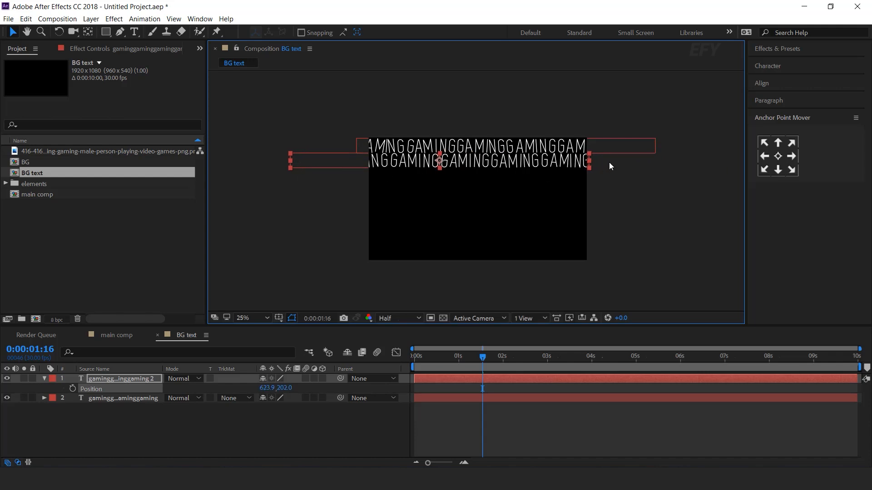
Set the horizontal Position of Animator 1 on the duplicate text layer to -1200
click(44, 379)
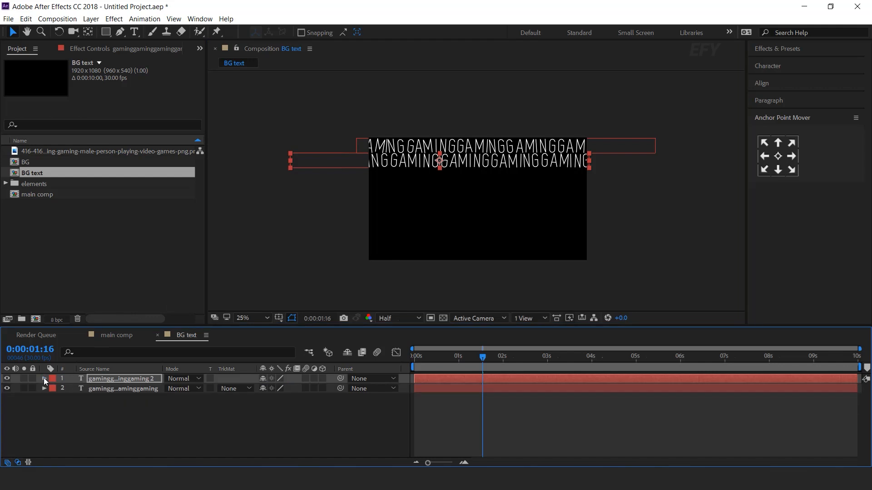
click(44, 378)
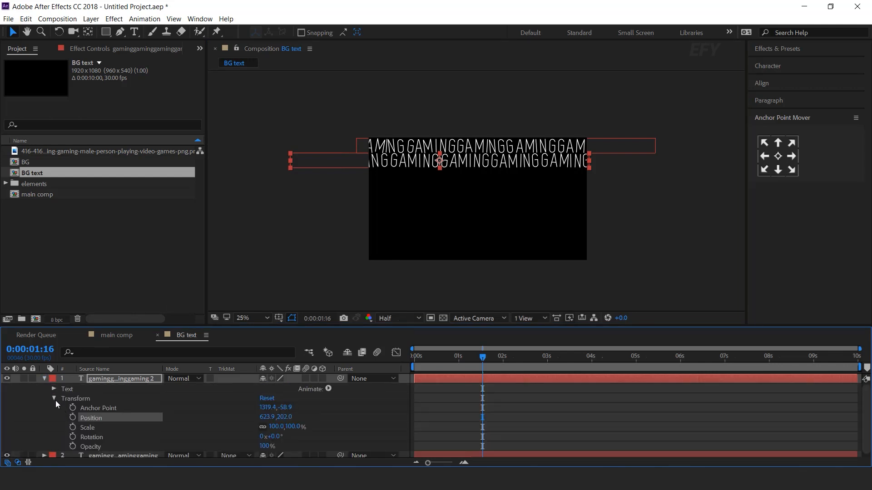
click(55, 399)
click(53, 389)
click(65, 427)
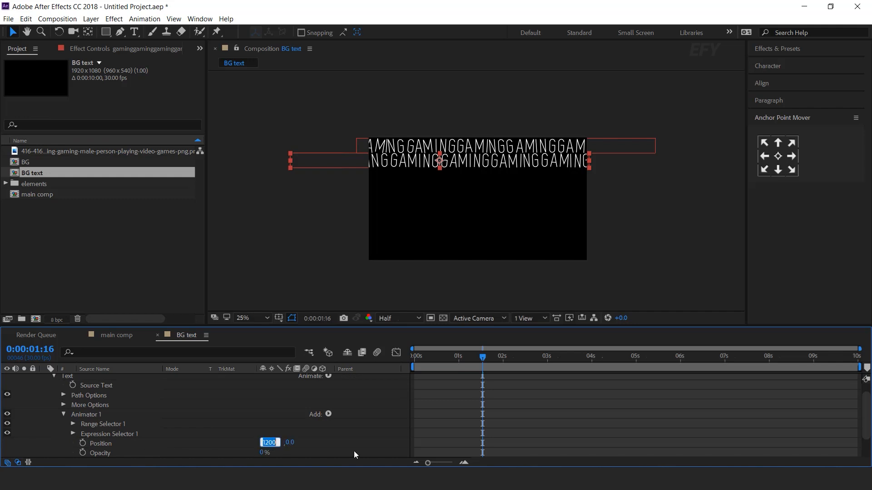
key(Home)
text(-)
key(Return)
Play the composition from the start to check the second row sliding in from the opposite side
drag(489, 369, 377, 371)
key(space)
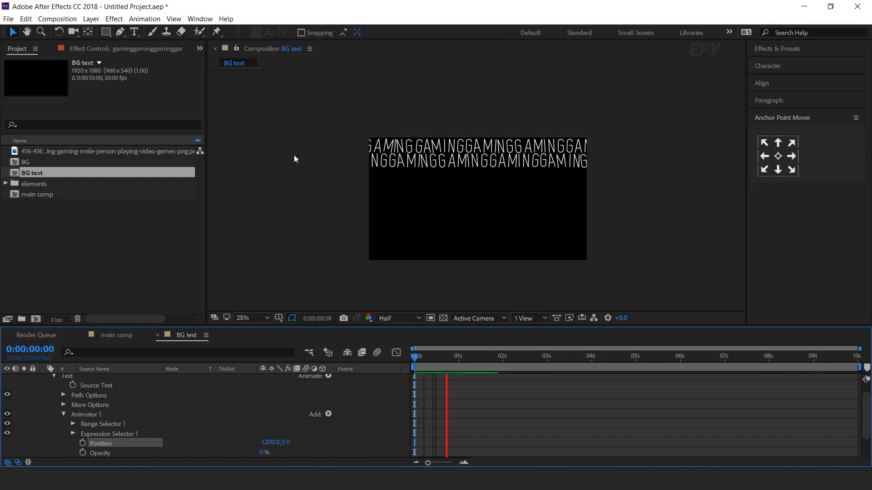
key(space)
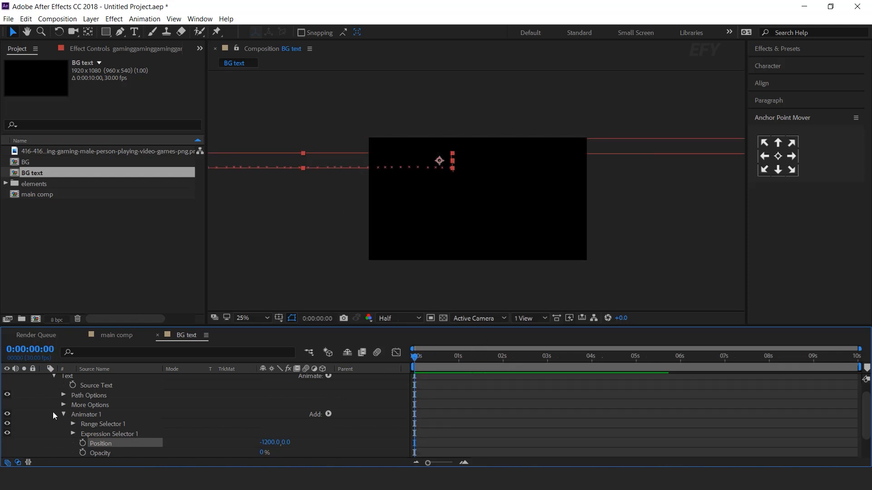
scroll(53, 414, up, 2)
Keyframe the duplicate layer's Position at 0 seconds, and at 9 seconds move the second row to the right
click(86, 378)
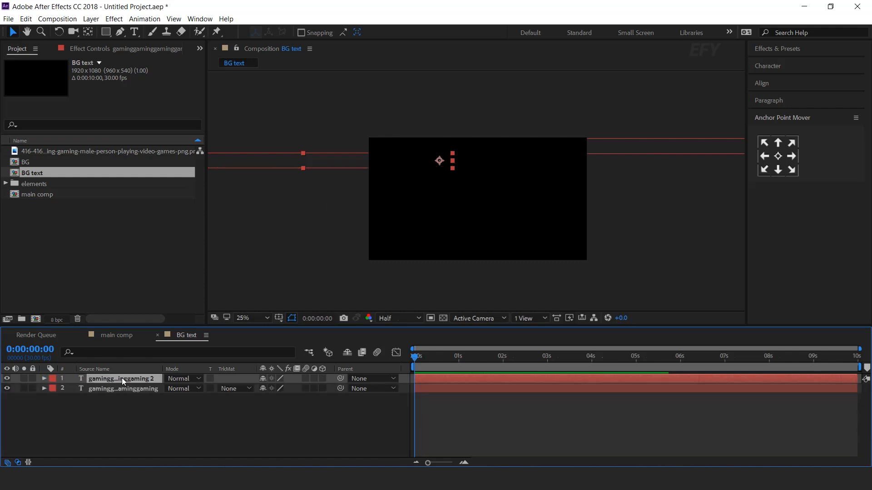
key(p)
click(72, 388)
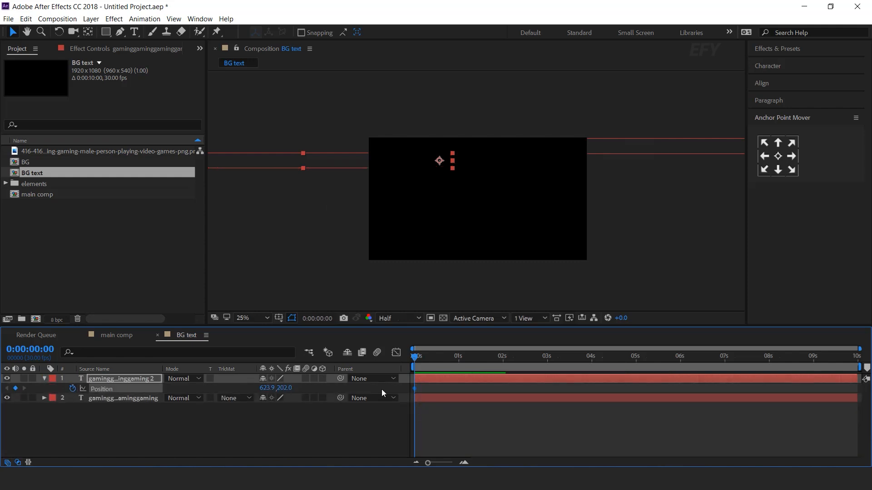
click(814, 362)
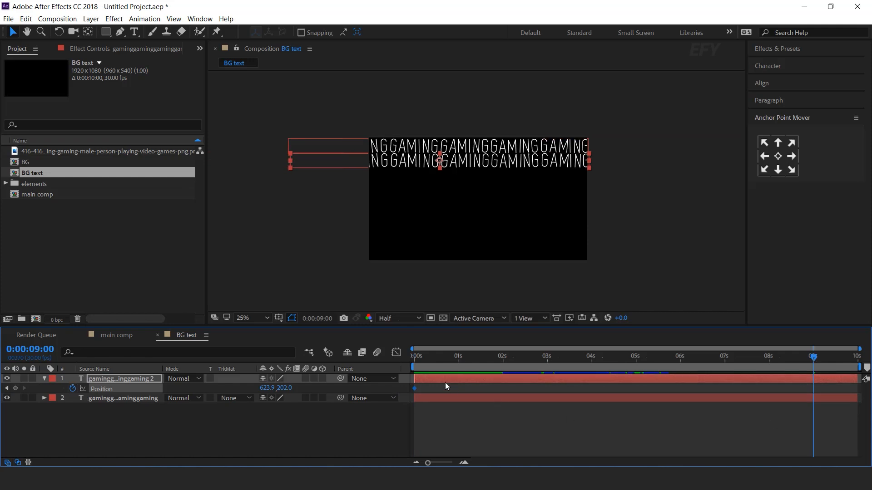
drag(320, 166, 401, 169)
Play the composition from the start to check both rows moving in opposite directions, and collapse the duplicate layer
key(Home)
key(space)
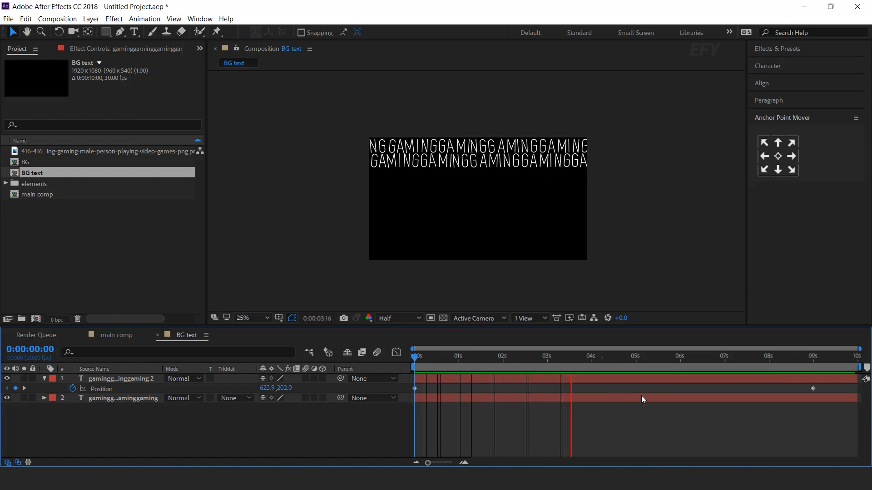
key(space)
click(45, 378)
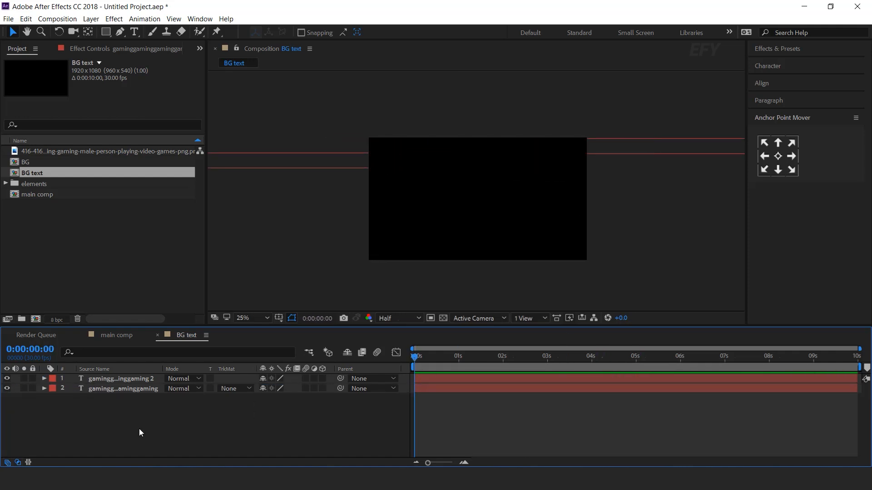
Duplicate both gaming text layers and select all Position keyframes of the two duplicates
click(131, 389)
shift+click(132, 380)
key(ctrl+d)
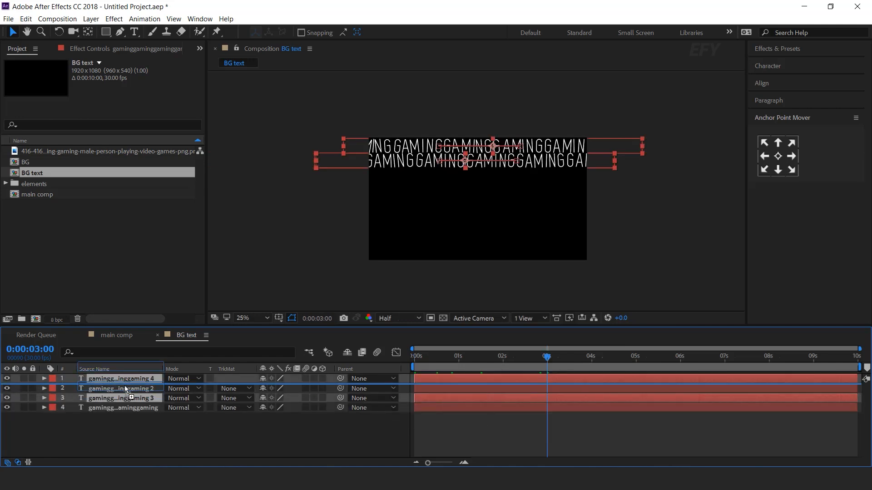
key(u)
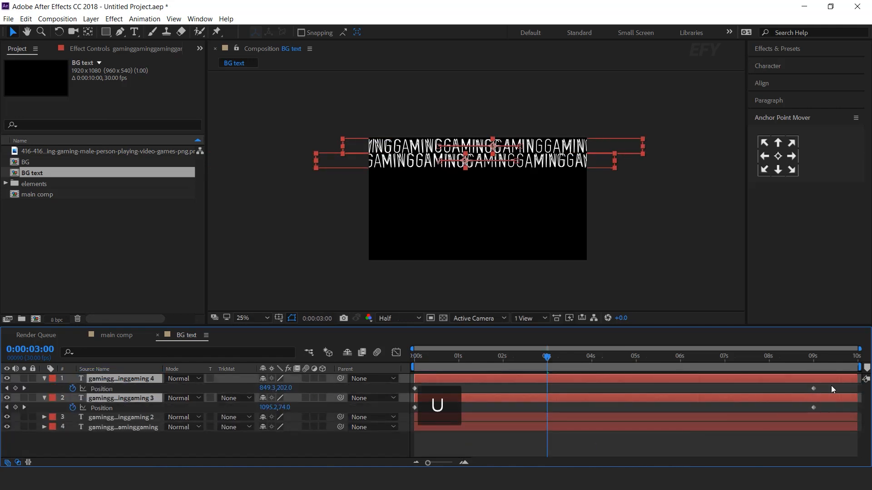
drag(831, 385, 378, 414)
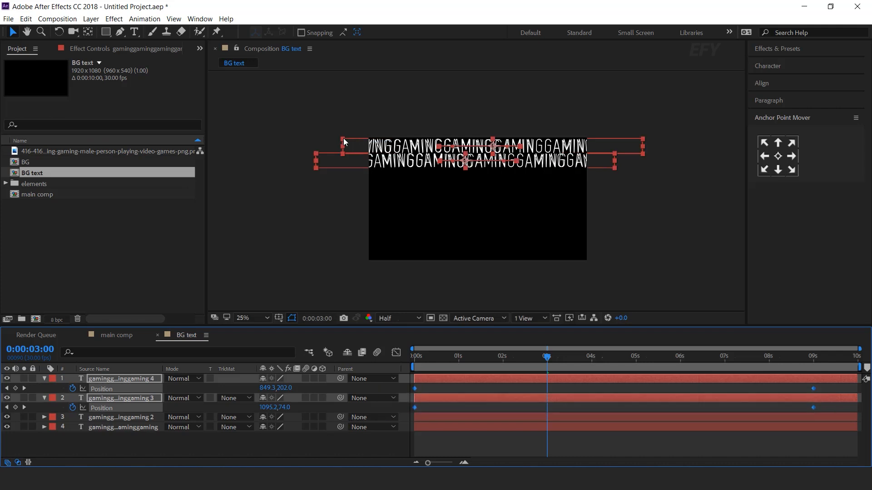
Move the two duplicated text rows straight down so they sit directly below the original two rows, and collapse the layers
key(period)
key(period)
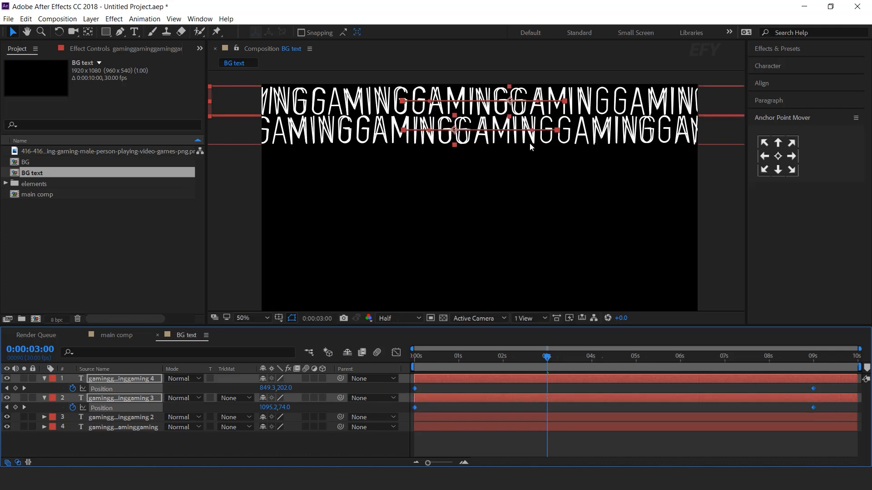
drag(555, 138, 555, 192)
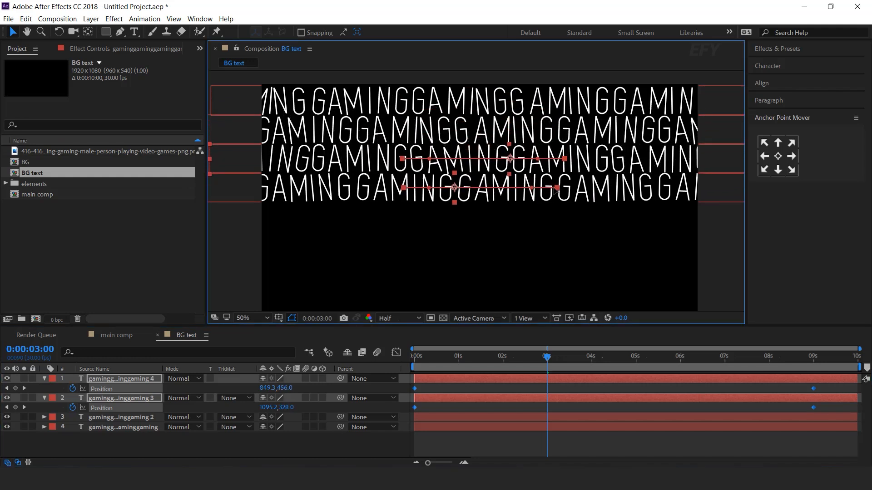
key(comma)
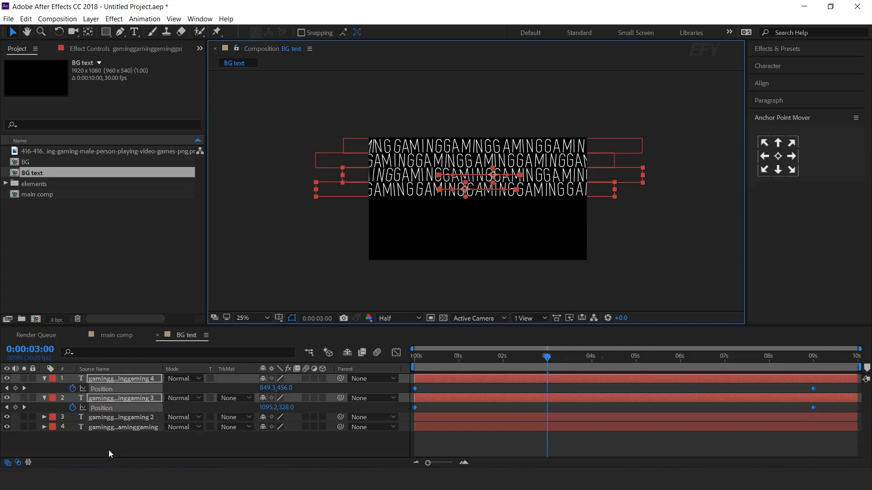
click(44, 380)
click(103, 423)
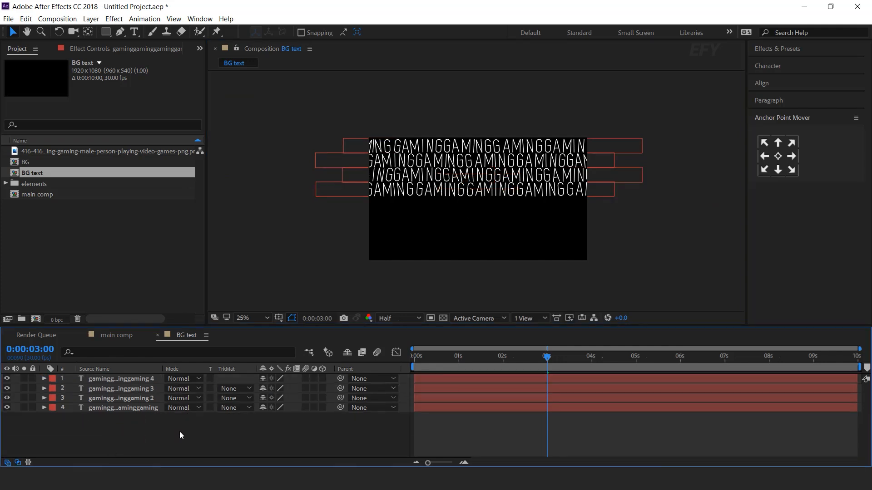
Duplicate all four text layers and select every Position keyframe of the four new duplicates
key(ctrl+a)
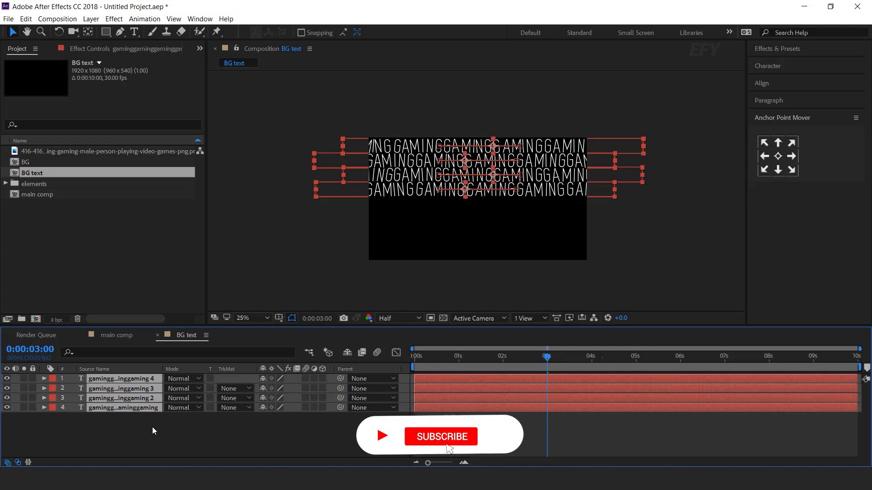
key(ctrl+d)
drag(142, 398, 140, 387)
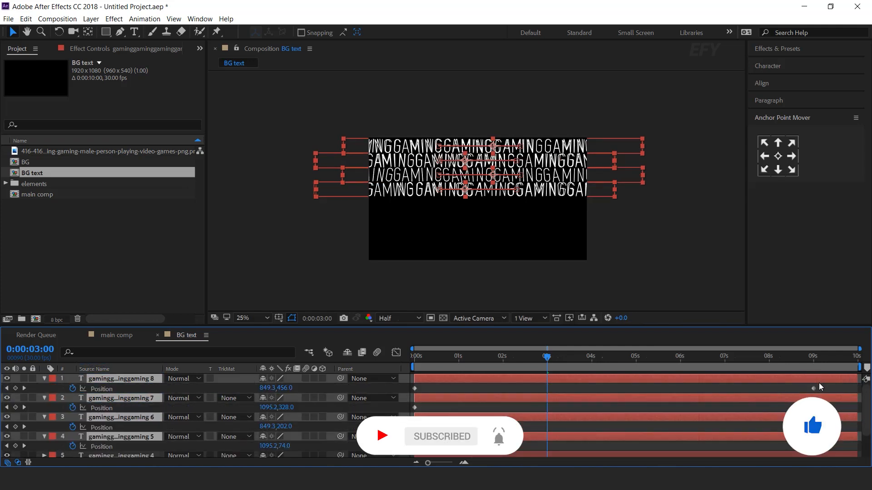
key(u)
key(grave)
drag(835, 99, 366, 173)
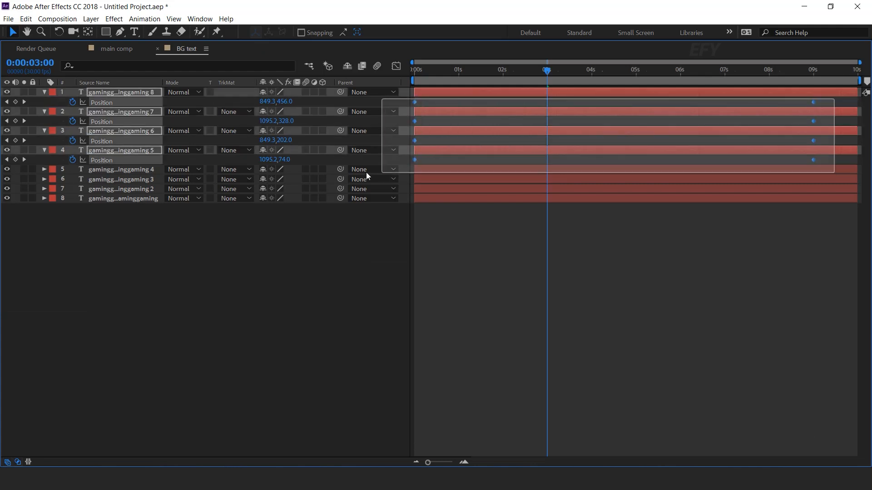
Move the four new text rows down to fill the lower half of the frame, and collapse their properties
key(grave)
drag(518, 193, 520, 252)
click(665, 269)
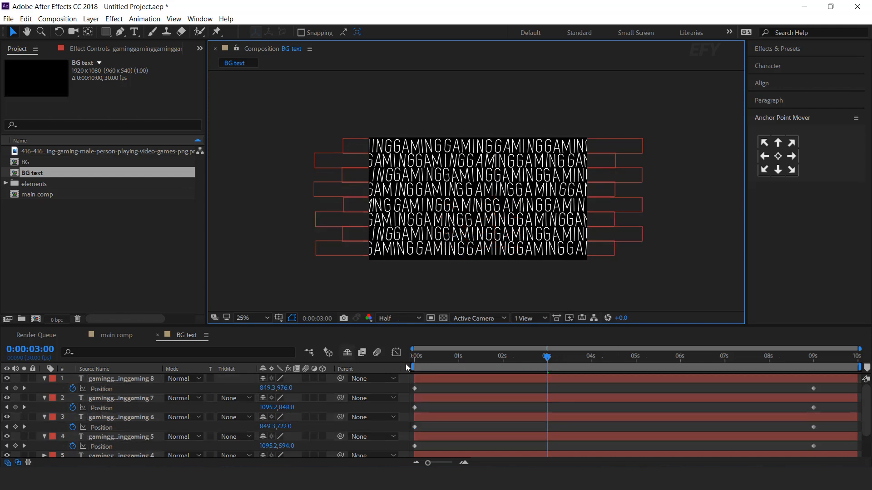
key(u)
Play BG text from the start and scrub ahead to check all eight rows drifting in opposite directions
drag(429, 367, 339, 381)
key(space)
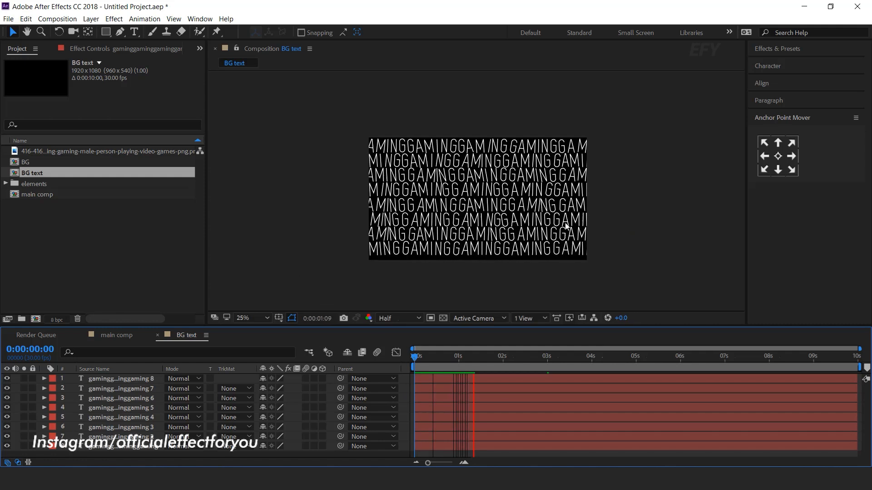
drag(459, 361, 582, 358)
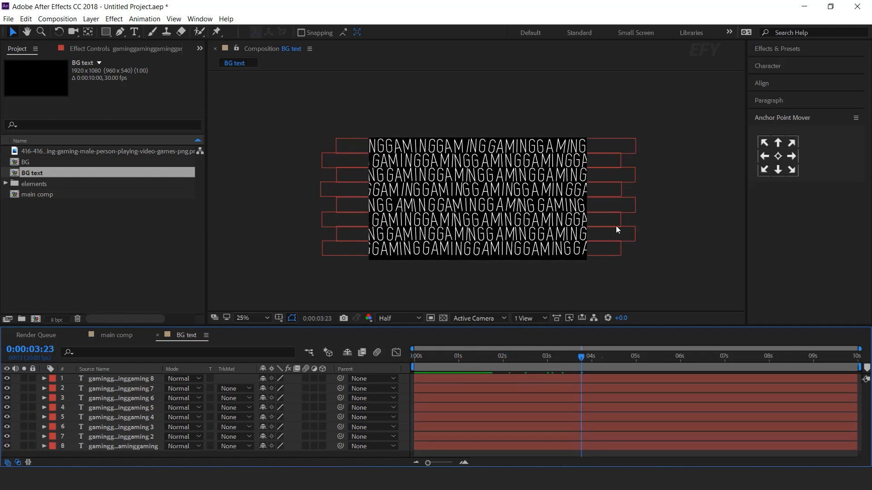
Close the BG text composition and add it to main comp as the top layer above BG
click(157, 335)
drag(24, 172, 127, 378)
drag(430, 363, 539, 358)
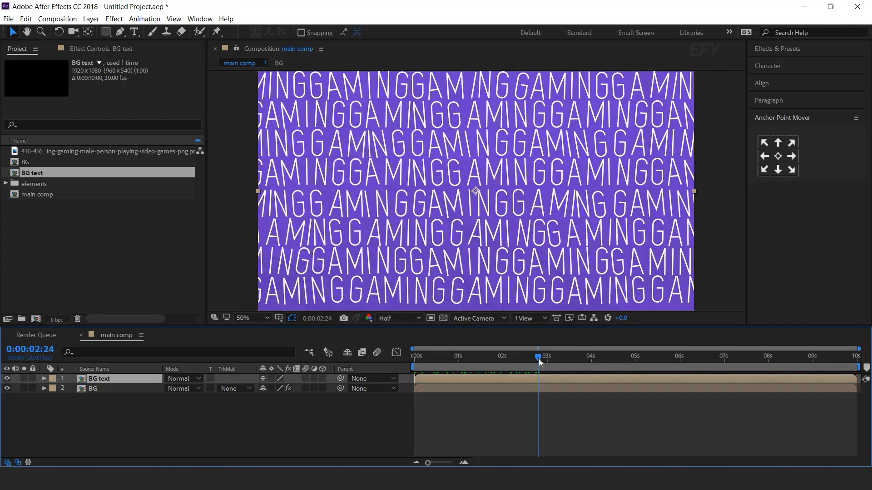
Set the Opacity of the BG text layer in main comp to 5%
key(t)
click(265, 388)
text(5)
key(Return)
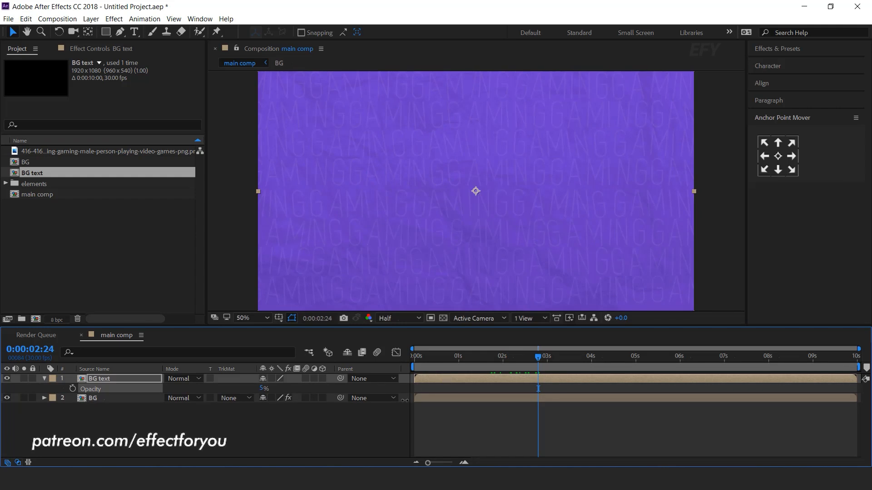
click(44, 378)
Play main comp from the start to check the faint text moving over the purple background
drag(539, 359, 406, 364)
key(space)
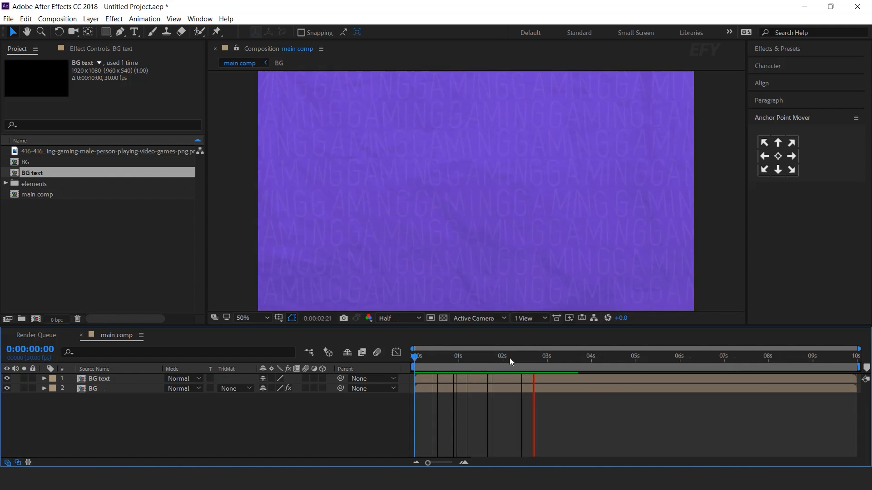
key(space)
drag(433, 357, 449, 357)
Create a new composition named halftone with the default settings
click(61, 296)
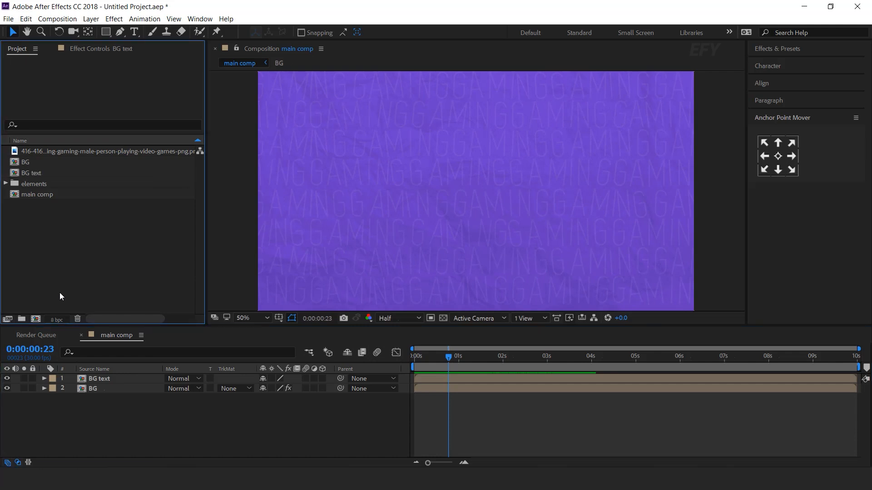
click(35, 320)
text(halftone)
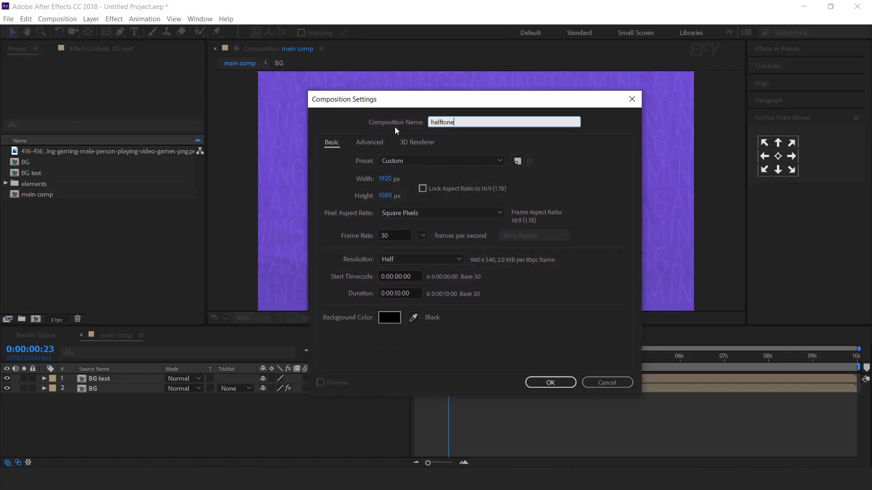
key(Return)
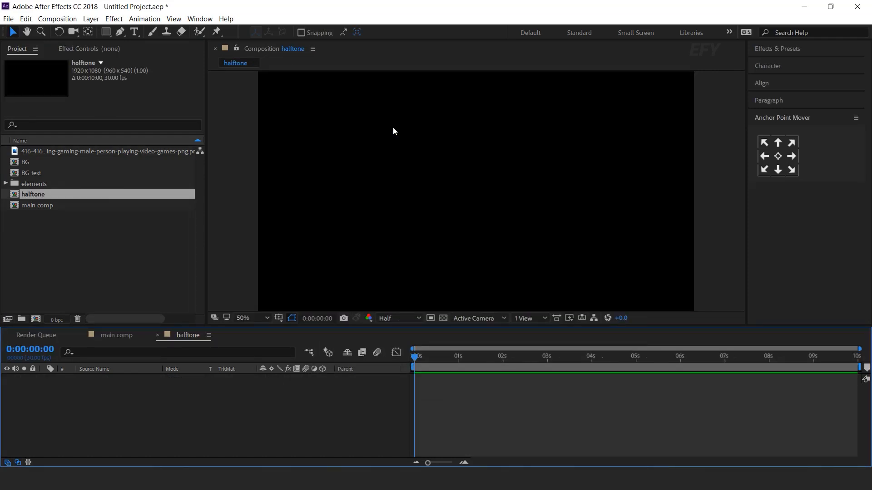
Add a full-size black solid to the halftone composition and apply the CC Ball Action effect to it
key(ctrl+y)
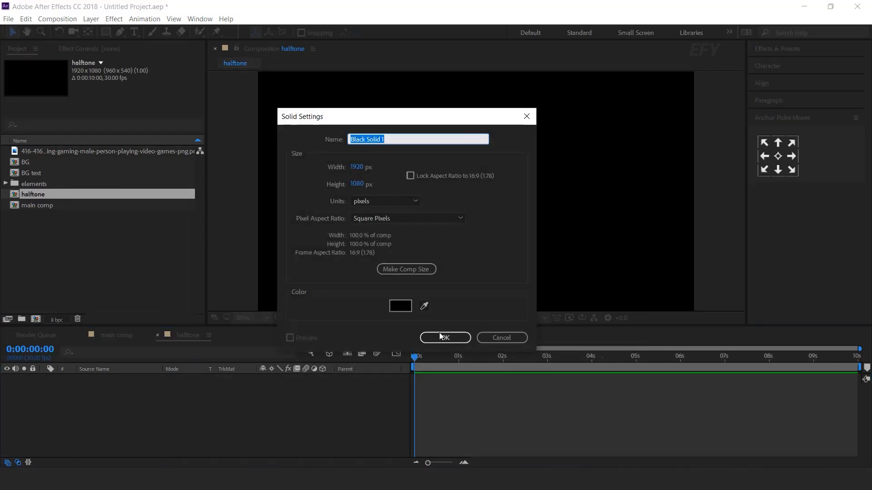
click(446, 337)
key(ctrl+space)
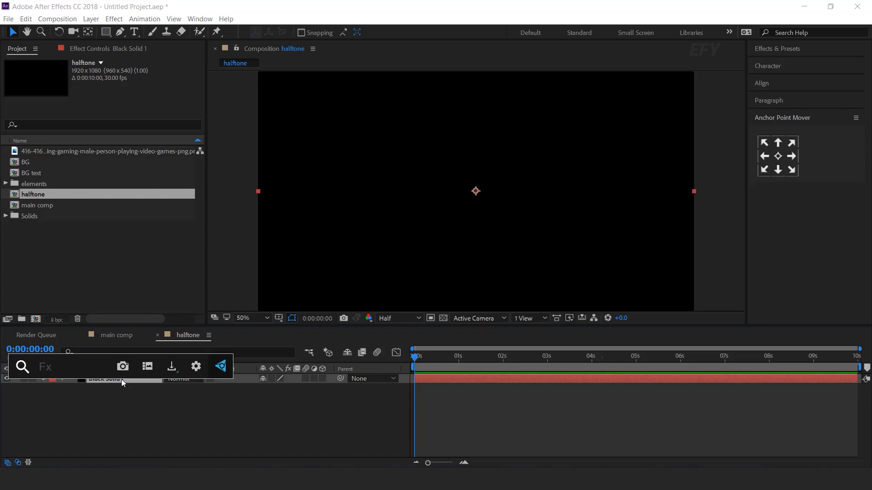
text(cc ba)
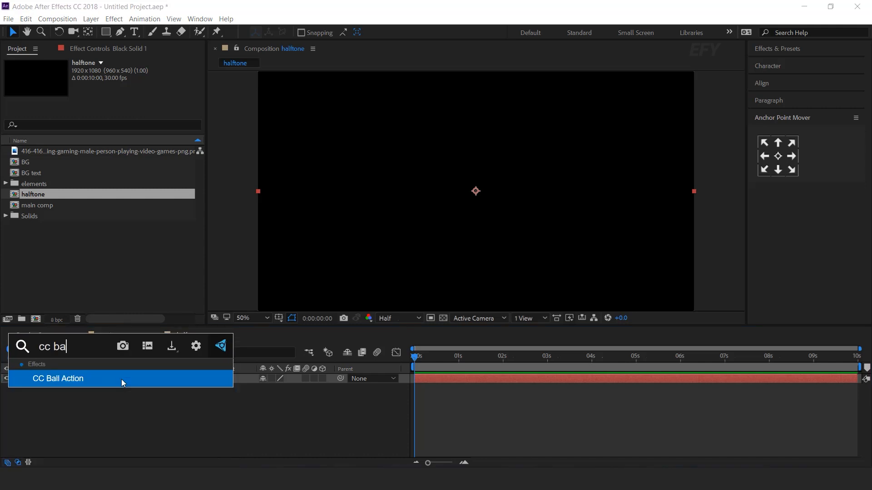
click(179, 378)
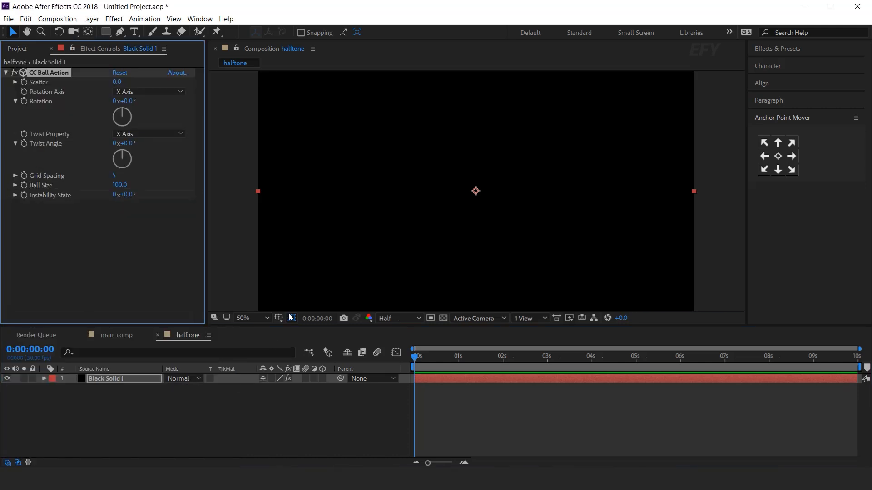
Turn on the transparency grid and set CC Ball Action's Ball Size to 18 and Grid Spacing to 8
drag(119, 187, 72, 185)
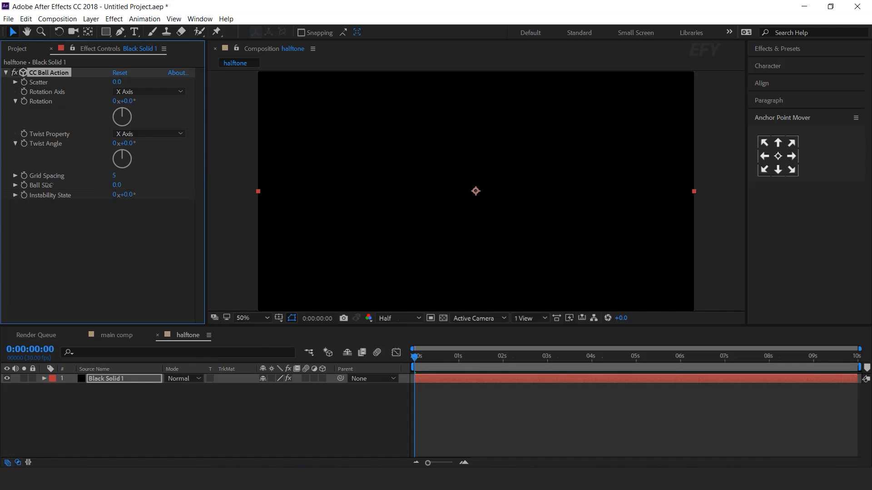
click(116, 185)
text(10)
key(Return)
click(444, 322)
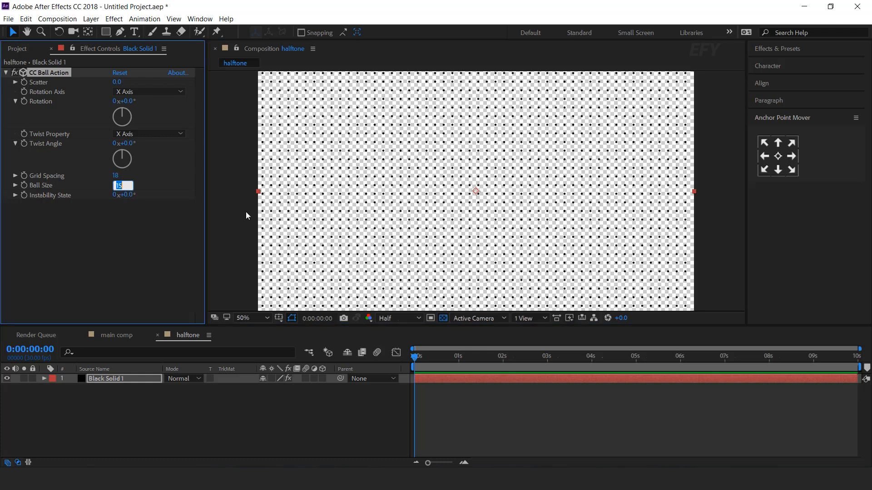
text(18)
key(shift+Tab)
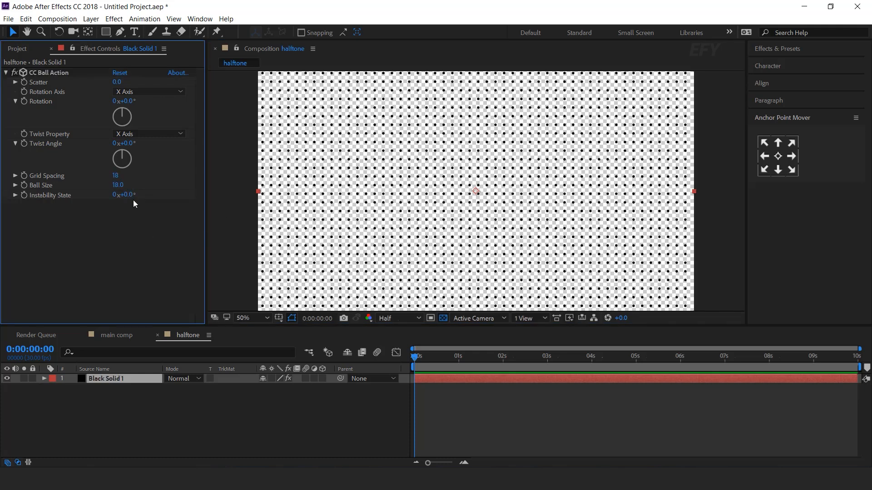
text(9)
key(Return)
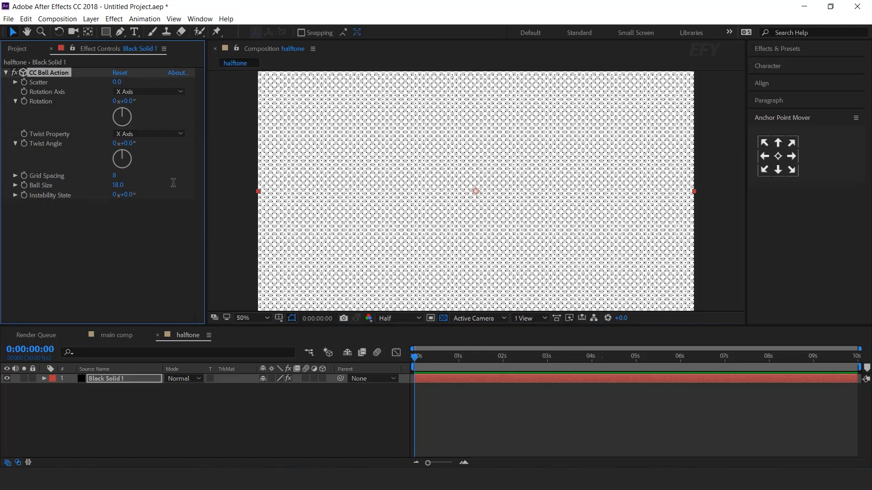
Place the halftone composition in main comp as the top layer above BG text
click(114, 335)
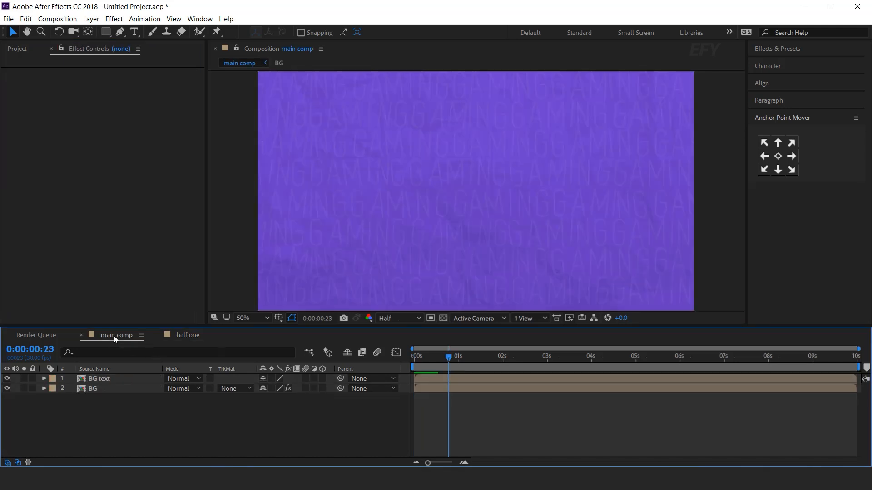
click(23, 53)
drag(28, 193, 138, 375)
click(295, 428)
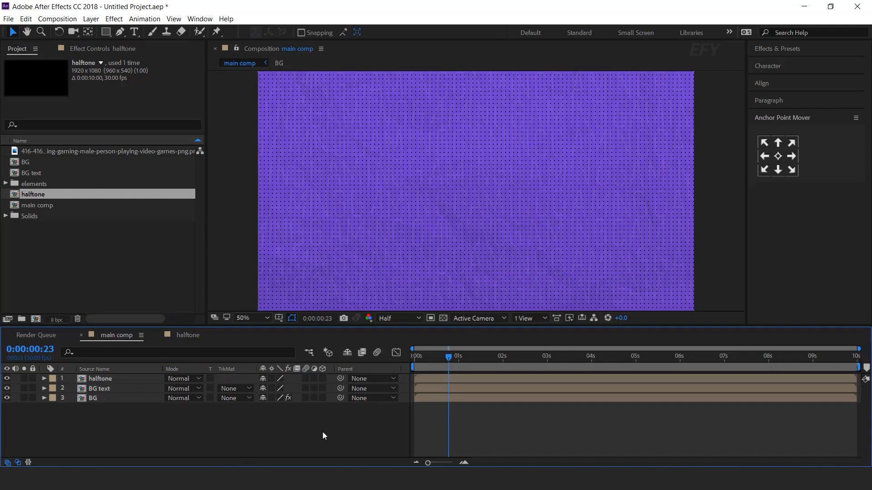
Create a new composition named line elements with the default settings
click(72, 279)
click(35, 319)
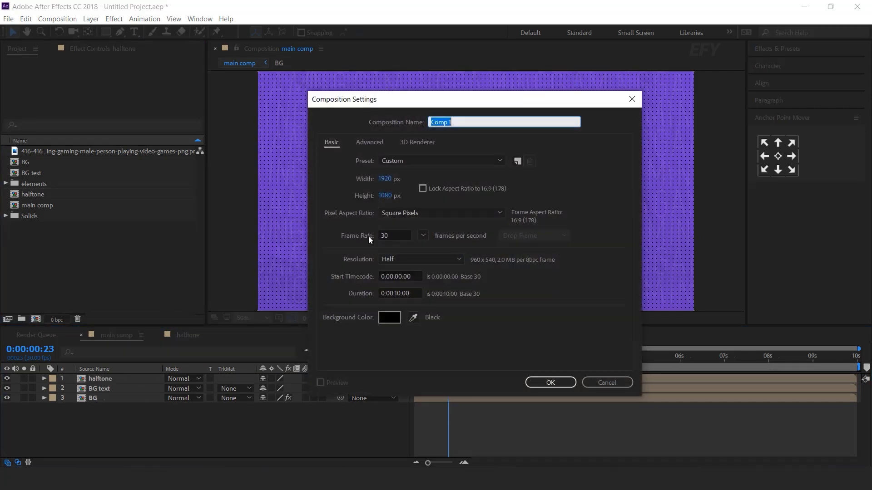
text(line elements)
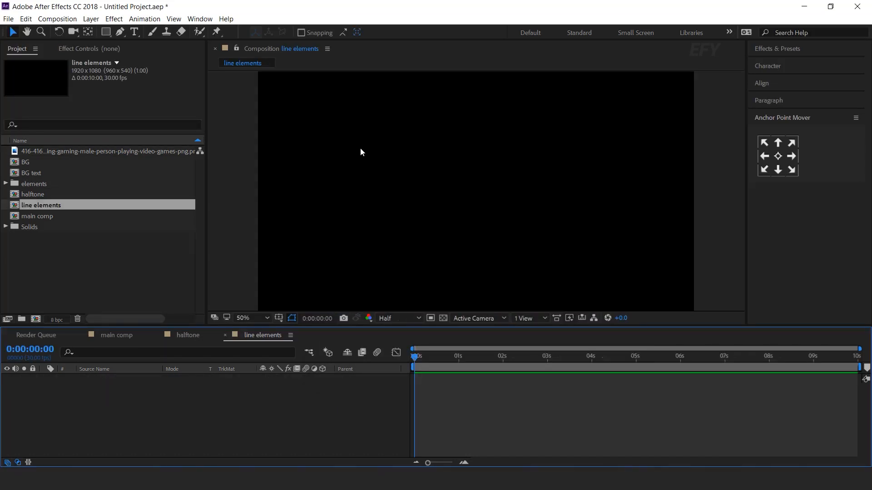
Draw a thin white rectangle spanning the full width of the frame along its upper edge
click(105, 33)
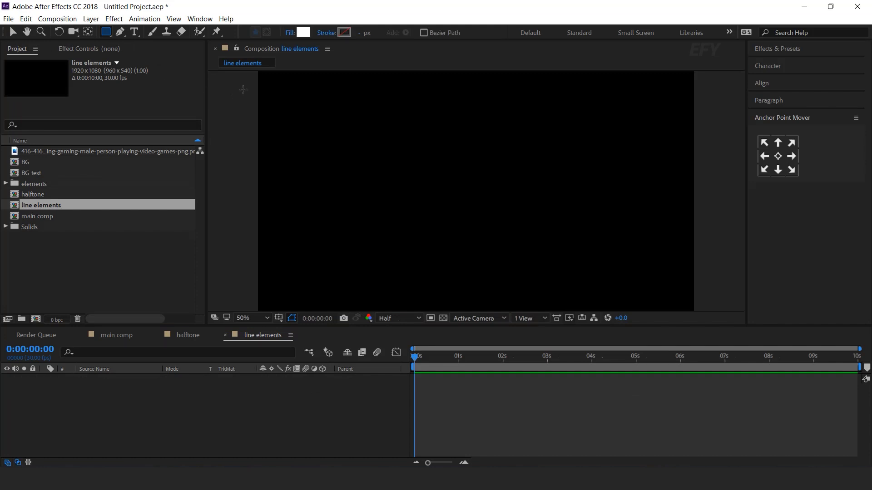
drag(256, 76, 699, 86)
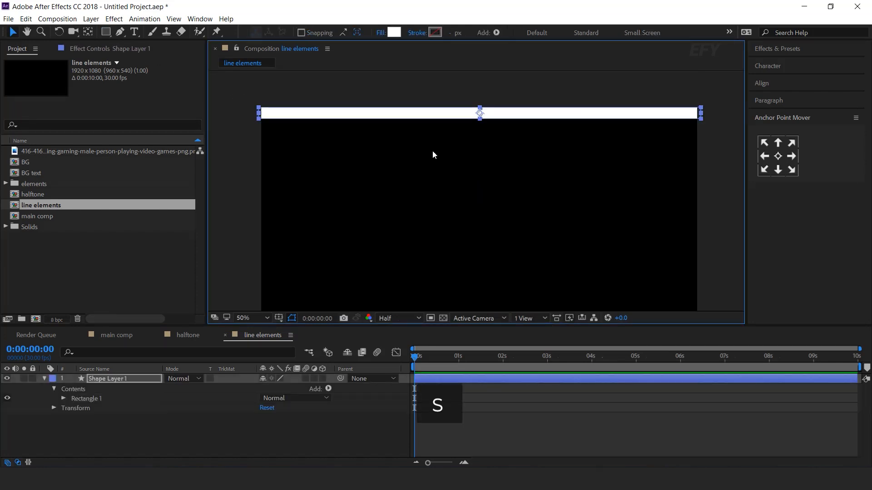
Move the white bar's anchor point to the middle of its left edge
click(118, 380)
key(s)
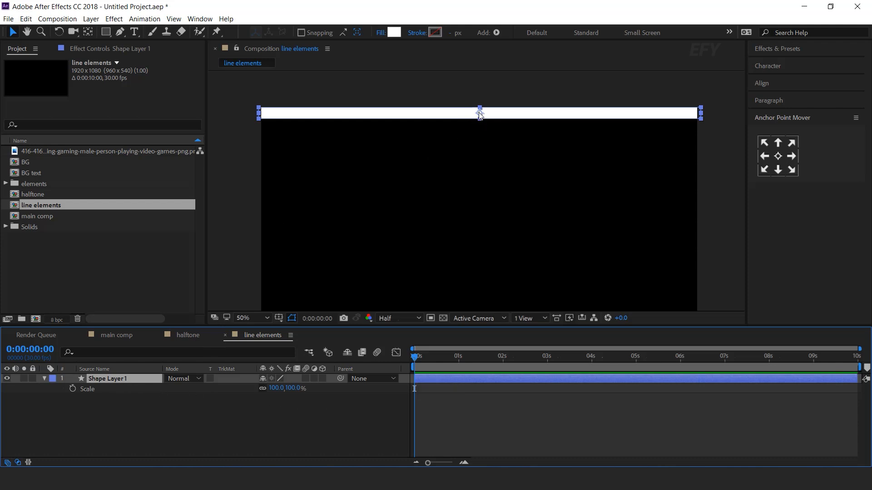
click(764, 159)
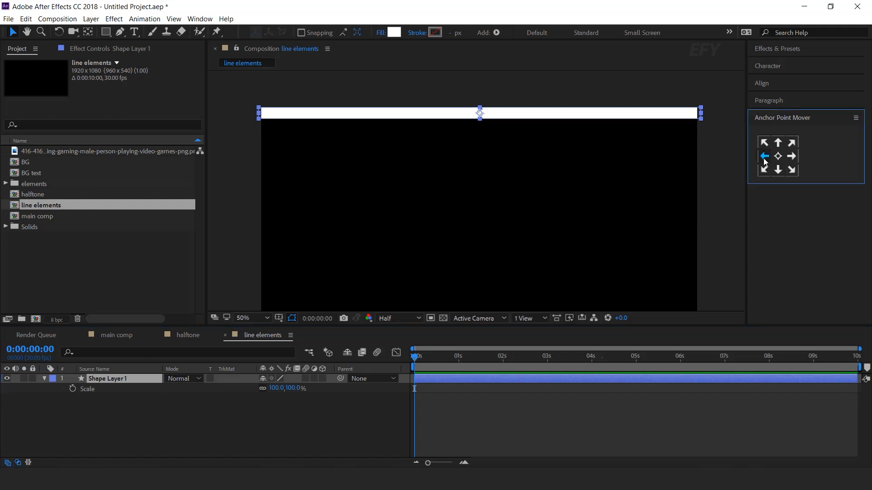
drag(504, 364, 409, 376)
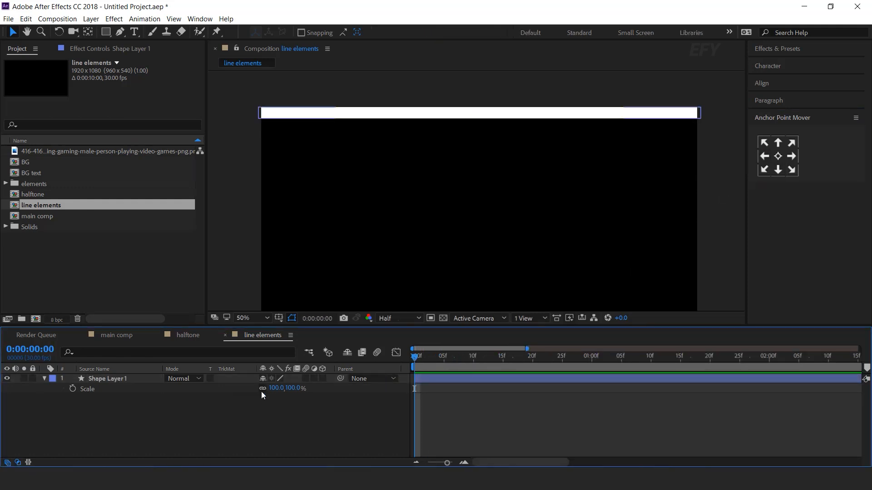
Unlink the bar's Scale and keyframe its horizontal value at 0% at frame 0 and 100% at frame 15
click(263, 388)
click(277, 388)
text(0)
key(Return)
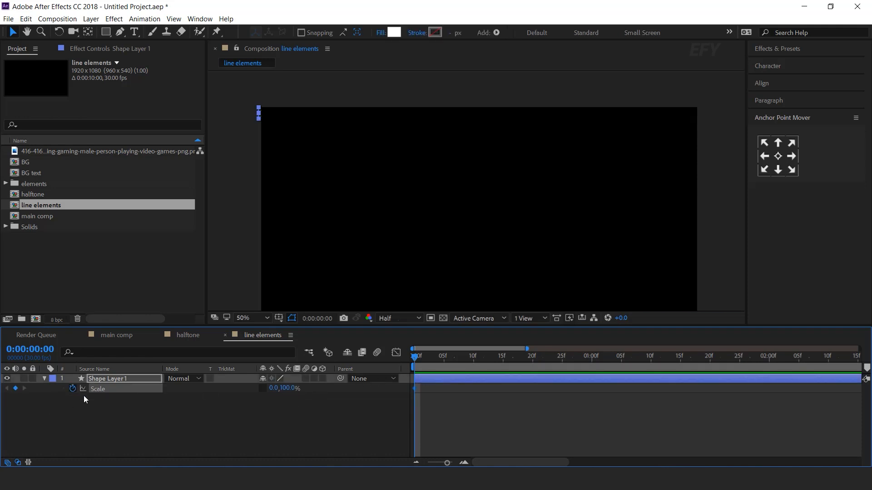
click(505, 359)
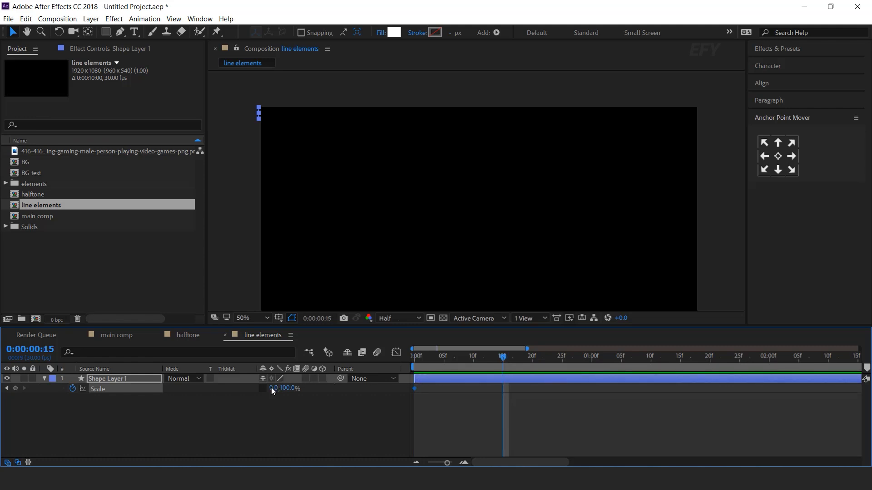
text(100)
key(Return)
Apply Easy Ease to both Scale keyframes and extend the ending keyframe's influence in the speed graph for a fast start and slow finish
drag(574, 418, 422, 387)
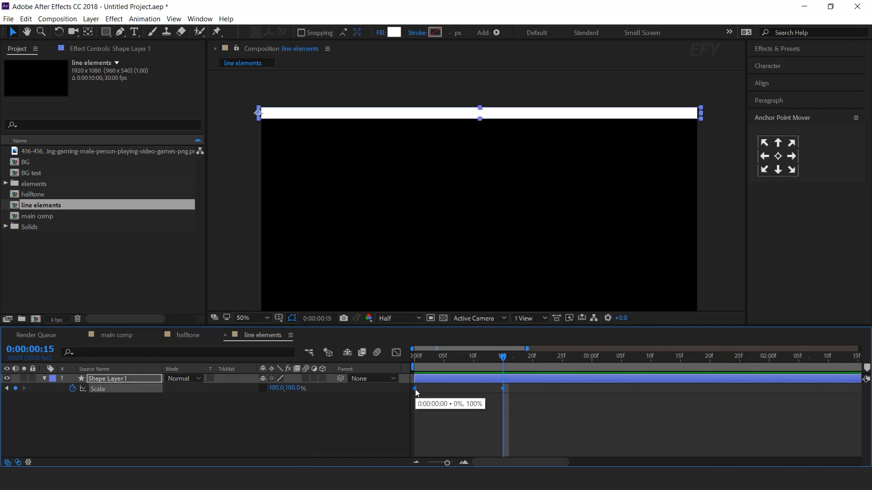
right_click(415, 389)
mouse_move(452, 382)
click(605, 415)
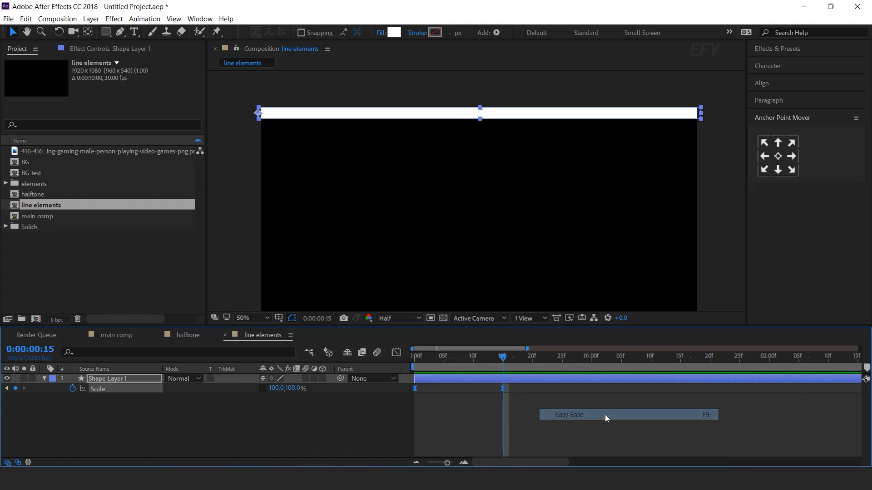
click(396, 353)
drag(490, 436, 451, 436)
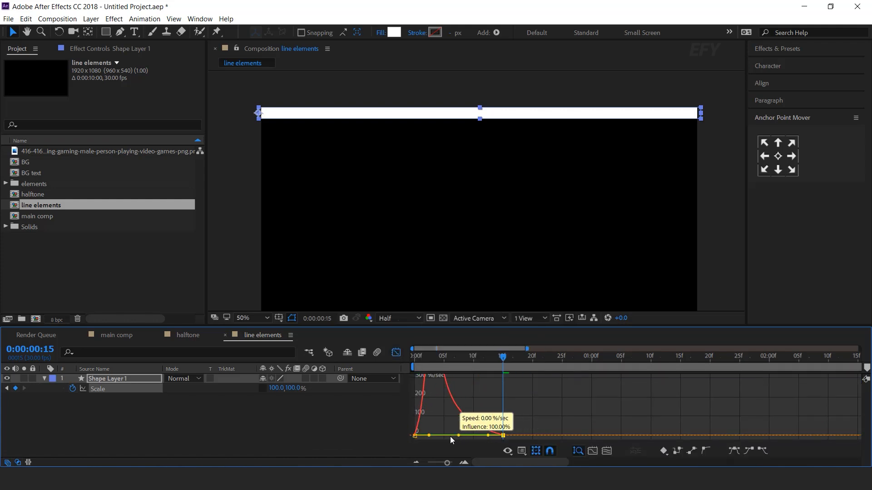
click(396, 352)
Preview the bar's scale animation from the start of the composition
key(space)
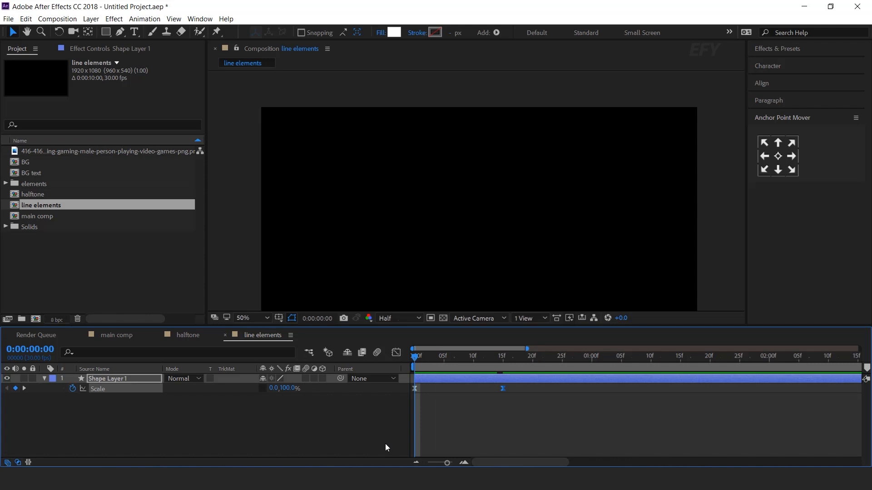
key(space)
key(space)
key(space)
key(minus)
key(minus)
key(minus)
click(491, 412)
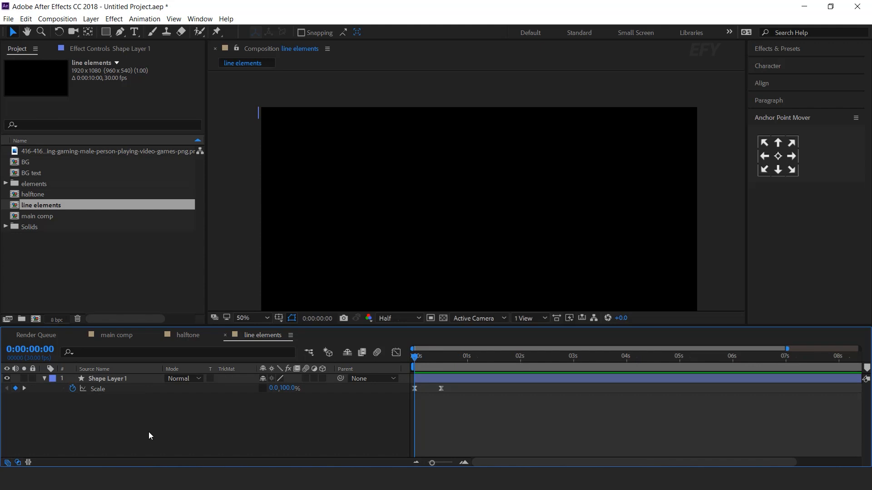
Duplicate the bar layer and place the copy just below the original
click(103, 381)
key(ctrl+d)
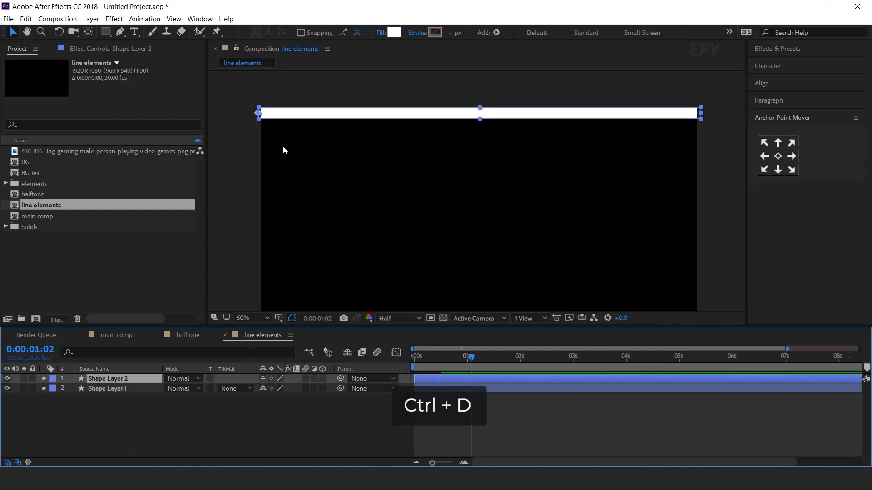
drag(350, 117, 347, 128)
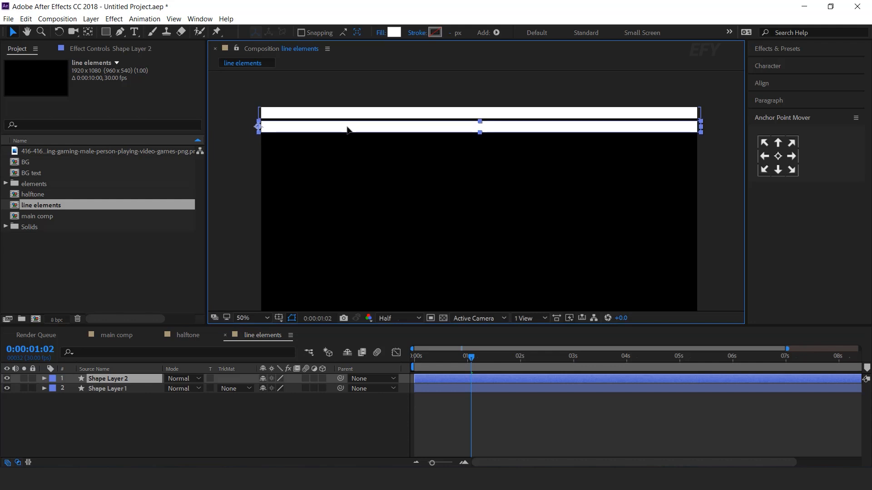
Rotate the duplicate bar 180° and move it back across the frame beneath the first bar
key(r)
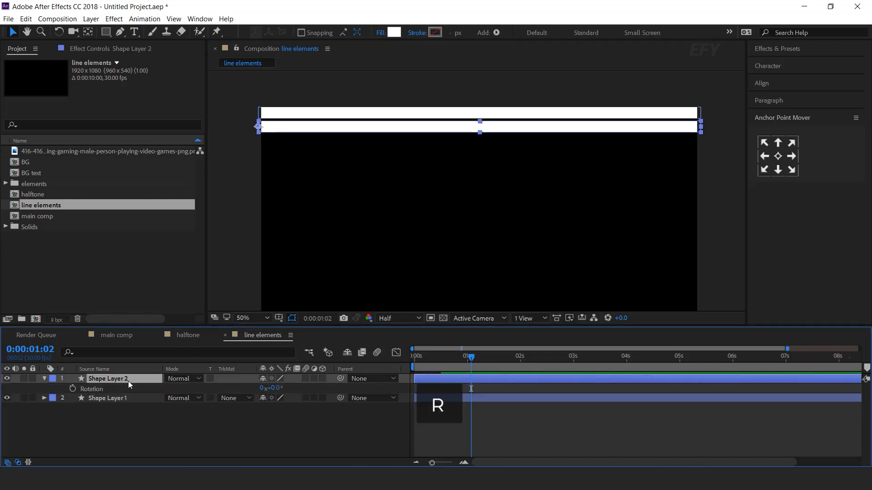
click(278, 388)
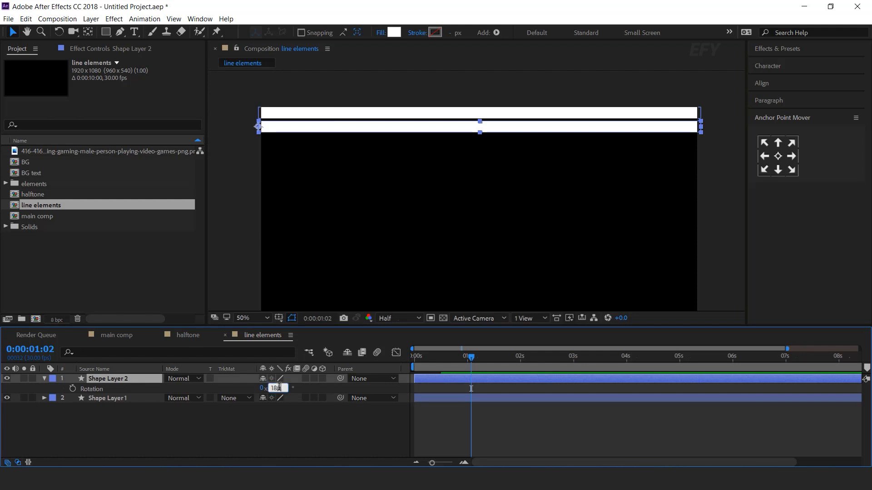
text(180)
key(Return)
drag(235, 129, 674, 140)
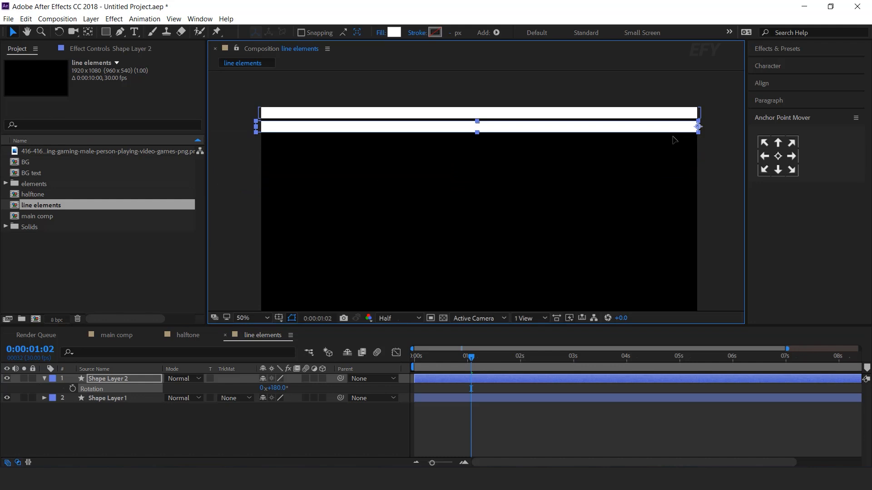
Nudge the lower bar upward to leave only a thin gap between the two bars
scroll(549, 129, up, 2)
key(Up)
key(Up)
key(Up)
key(Up)
key(Up)
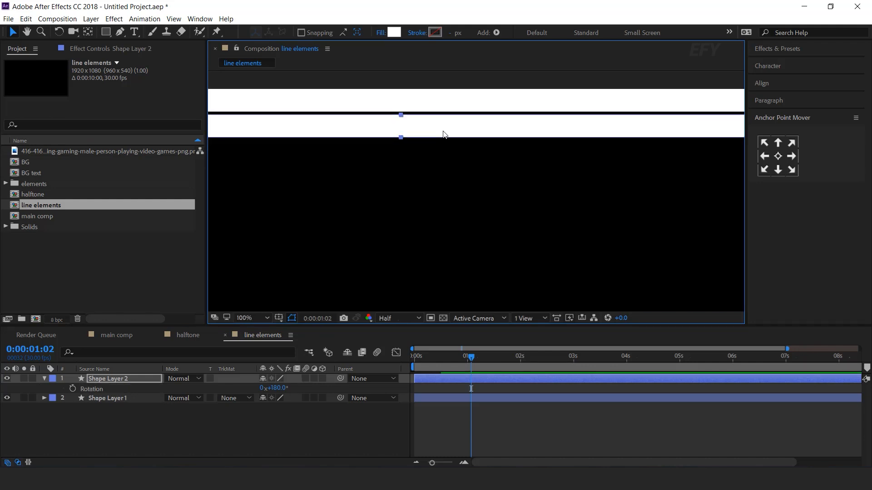
key(comma)
Preview the two bars animating together from the start
click(505, 424)
drag(468, 356, 328, 399)
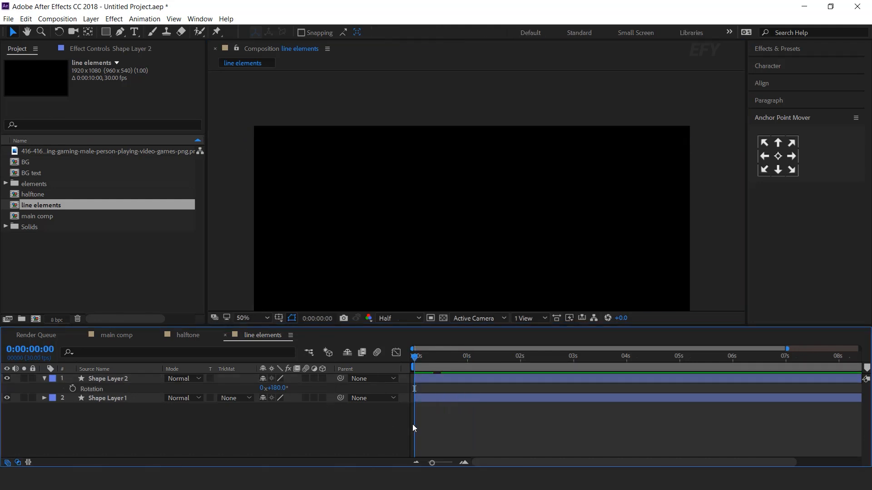
key(space)
drag(423, 359, 409, 360)
key(space)
click(481, 359)
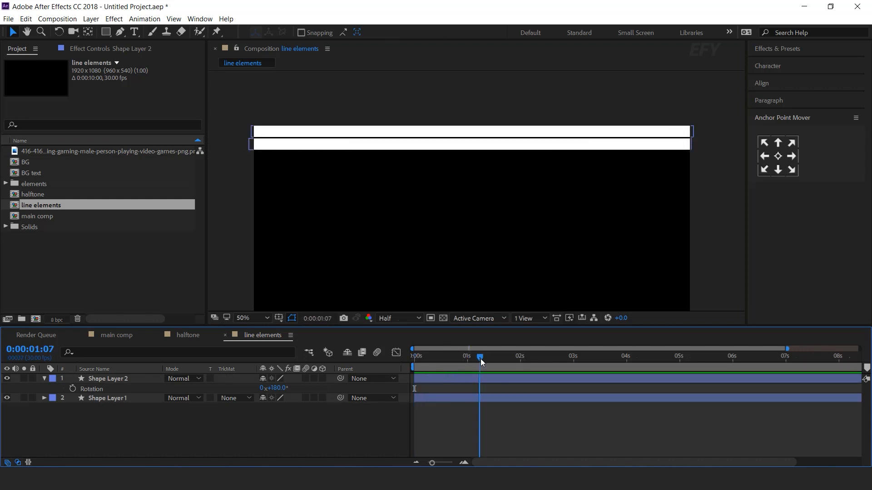
Duplicate both bar layers and position the copied pair directly below the first two
click(44, 378)
click(113, 389)
key(ctrl+a)
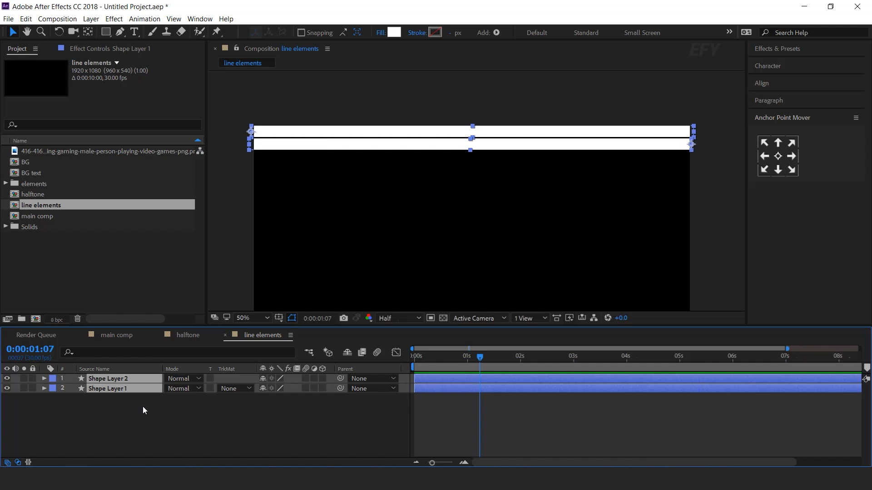
key(ctrl+d)
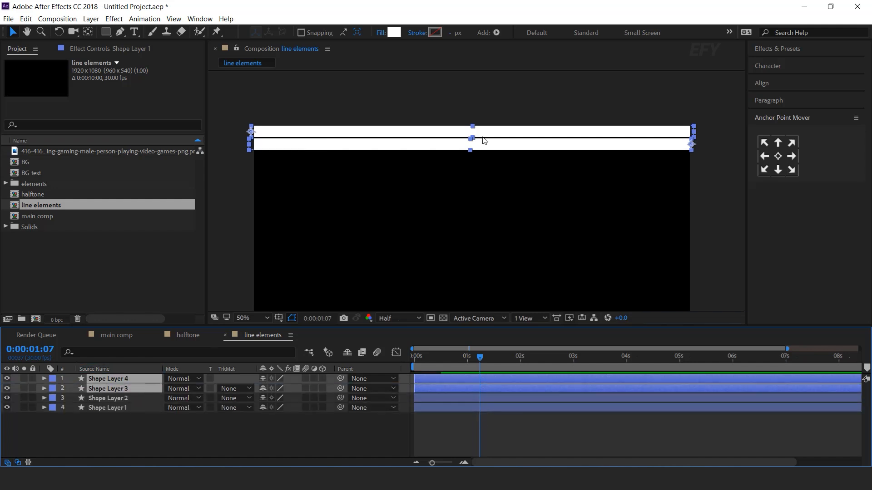
drag(493, 146, 420, 273)
Duplicate the whole set of bars twice, stacking each copied group below the previous one, for 16 bars in total
key(ctrl+a)
key(ctrl+d)
scroll(479, 183, up, 4)
scroll(478, 183, down, 4)
key(ctrl+a)
key(ctrl+d)
scroll(506, 154, up, 4)
scroll(529, 166, down, 4)
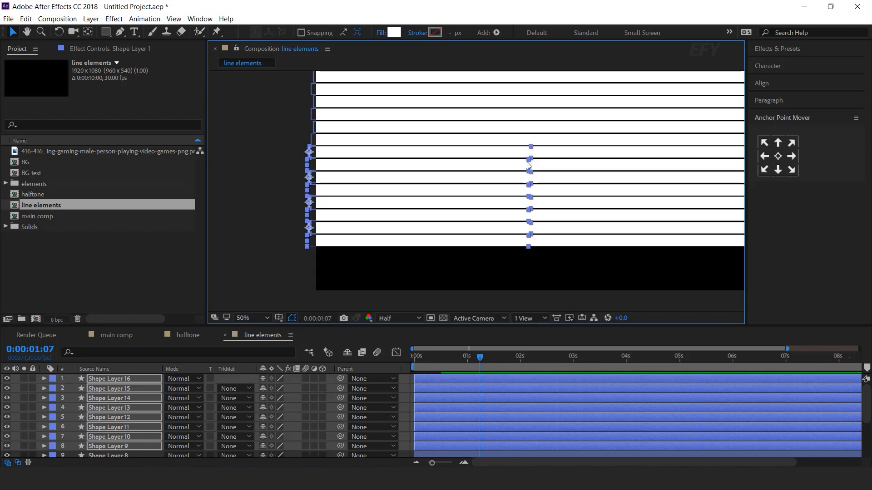
Duplicate four of the bars and move the copies down to fill the remaining space at the frame's lower edge
scroll(529, 166, down, 2)
scroll(327, 266, up, 2)
click(109, 407)
shift+click(109, 379)
key(ctrl+d)
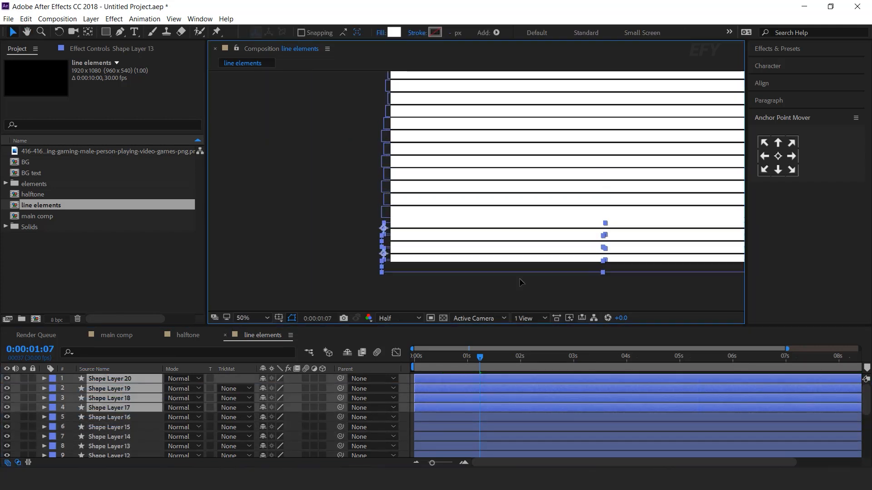
scroll(477, 218, right, 2)
scroll(590, 264, down, 2)
click(591, 260)
Preview the full set of animated bars from the start
drag(466, 349, 383, 377)
key(space)
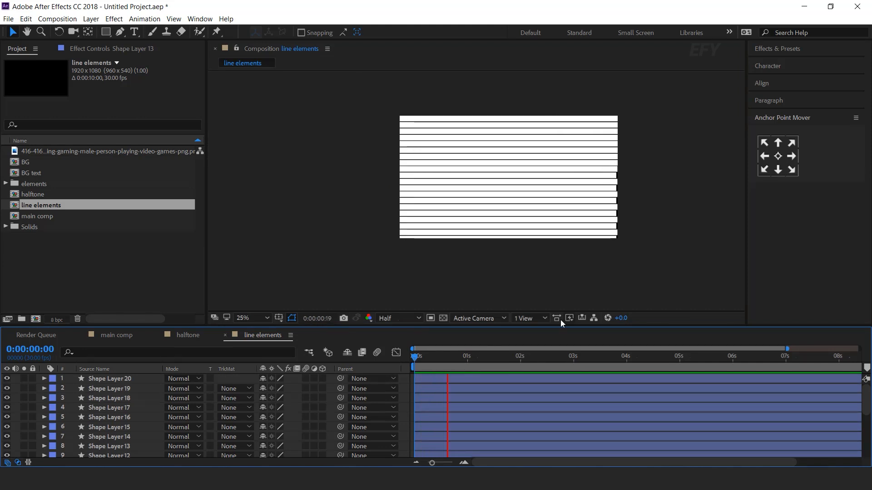
key(space)
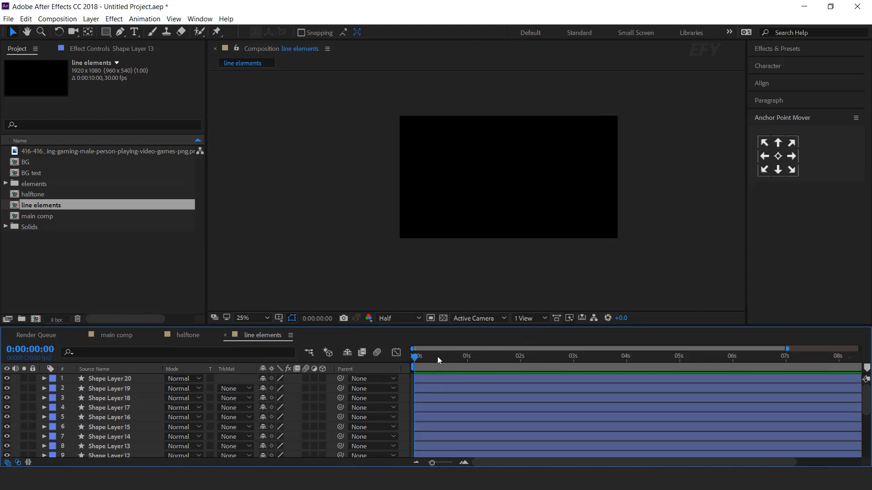
key(space)
click(536, 356)
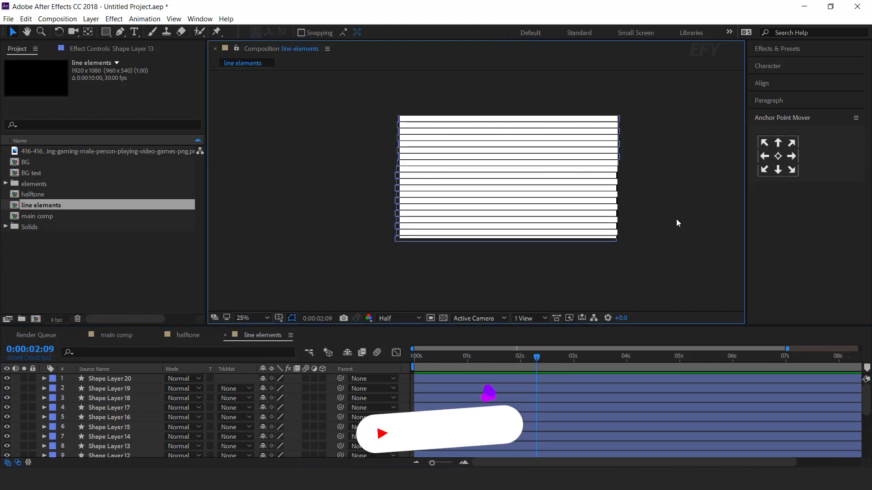
Place the line elements composition in main comp as the top layer above halftone
click(224, 335)
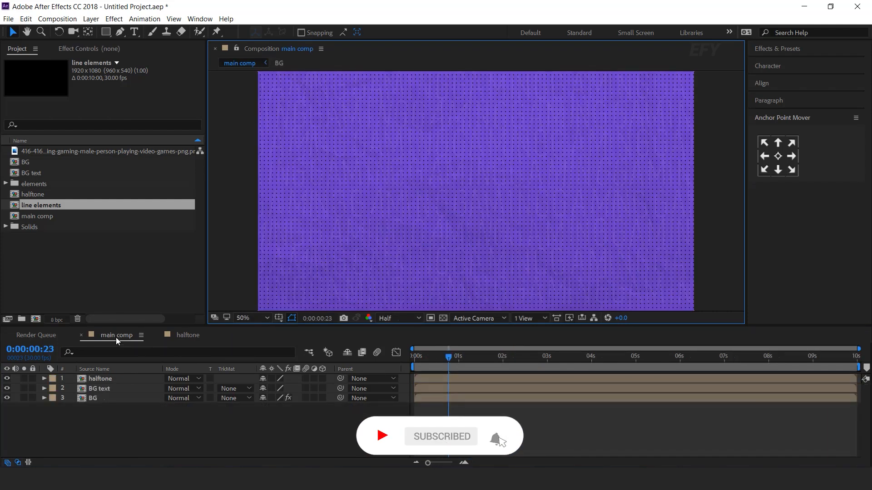
click(36, 195)
drag(23, 206, 141, 378)
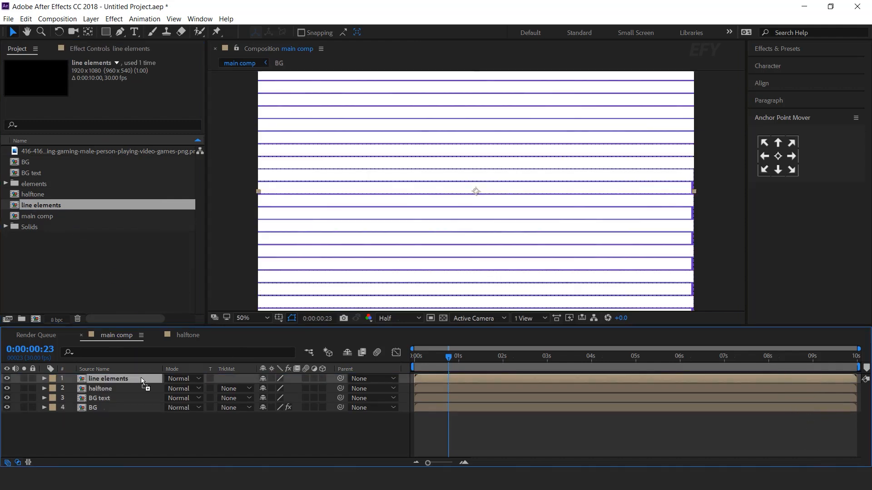
Apply the Fill effect to the line elements layer with the salmon colour F49085
key(ctrl+space)
text(fil)
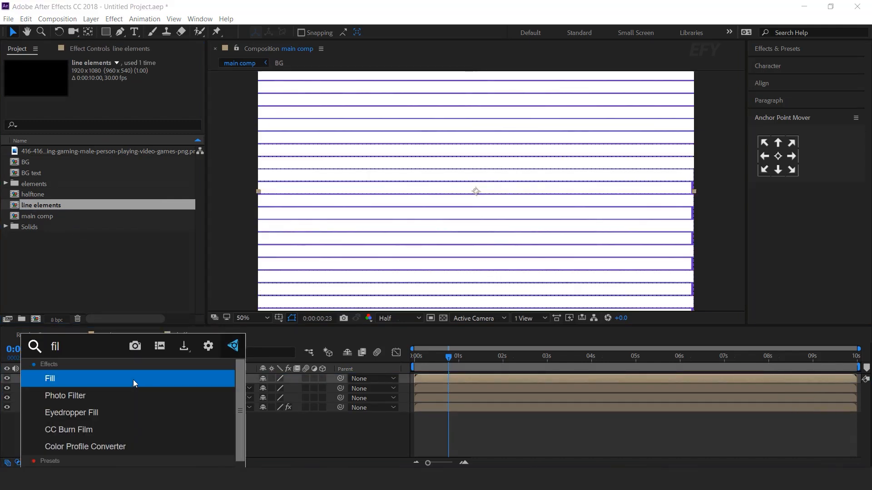
key(Return)
click(118, 100)
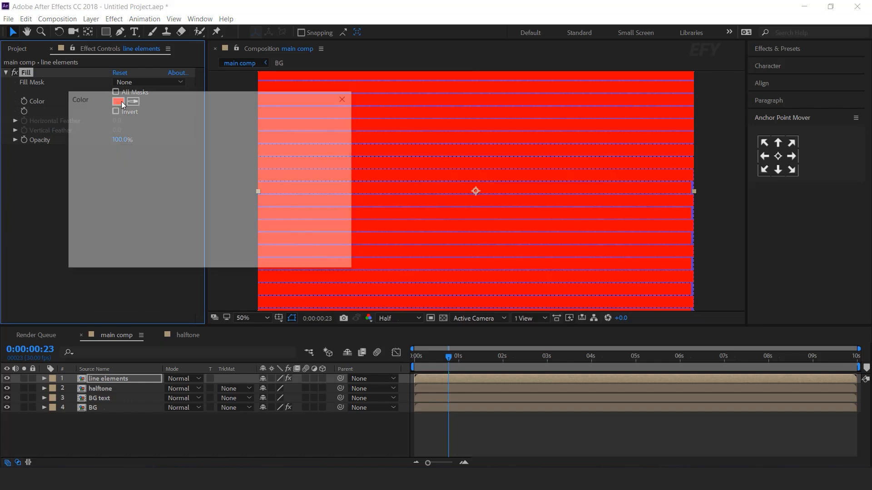
click(152, 117)
click(141, 122)
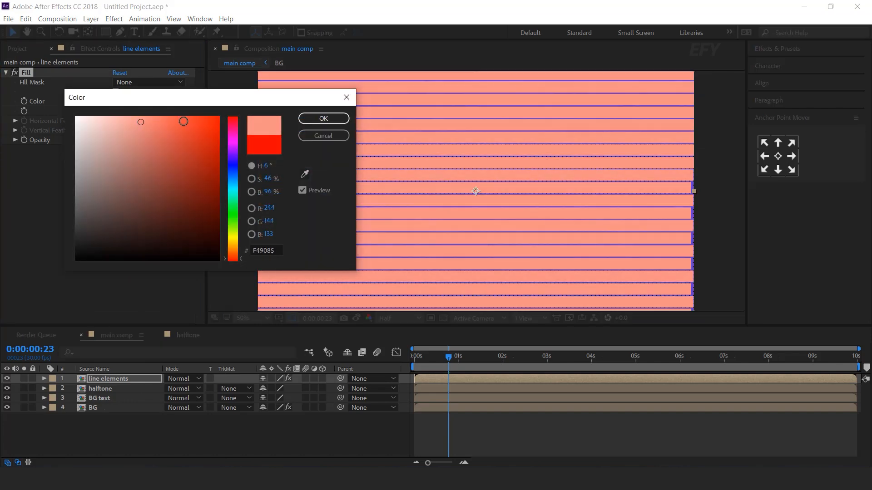
click(324, 119)
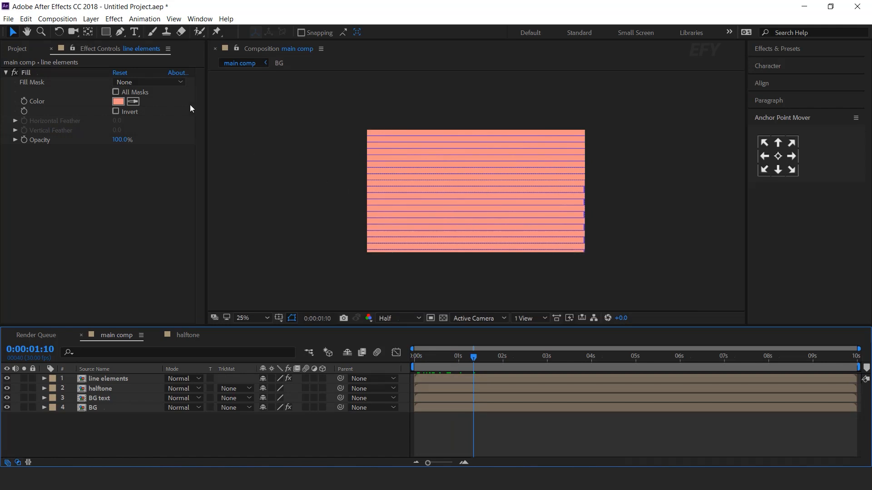
Draw a circular mask on the line elements layer over the left part of the frame with the Ellipse tool
click(110, 32)
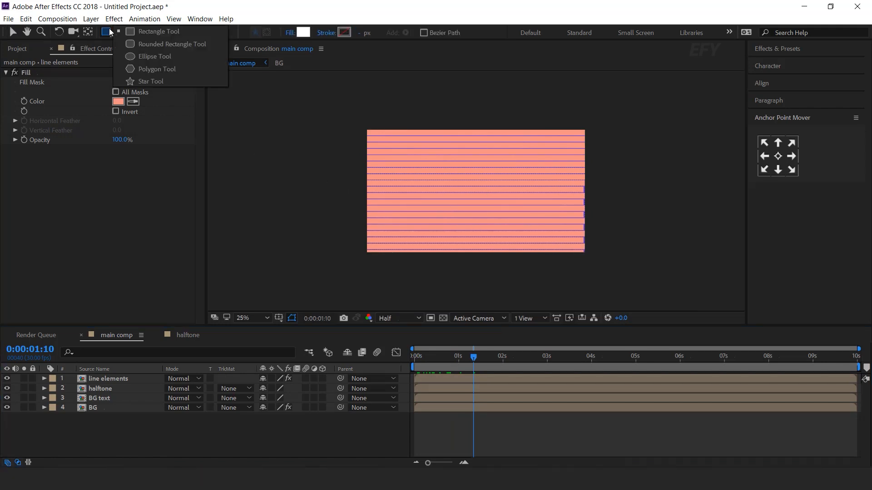
click(152, 56)
drag(410, 187, 452, 227)
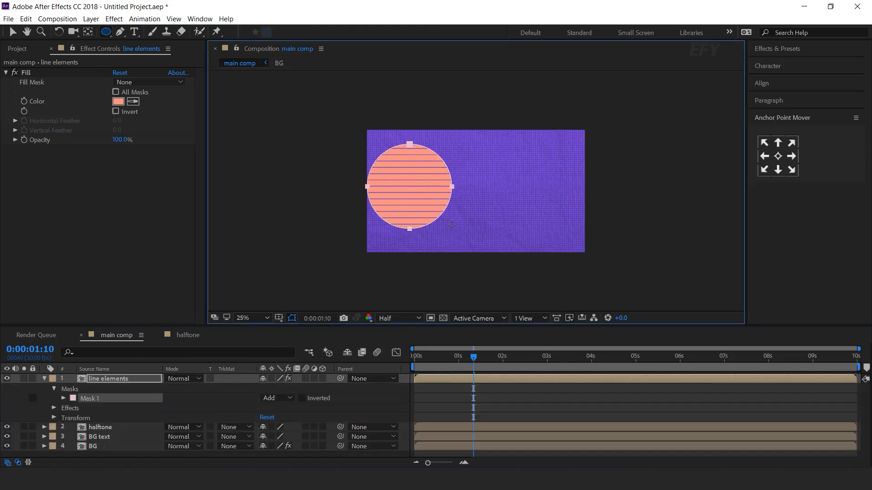
Centre the line elements layer's anchor point on the masked circle and set its Rotation to -18°
click(13, 32)
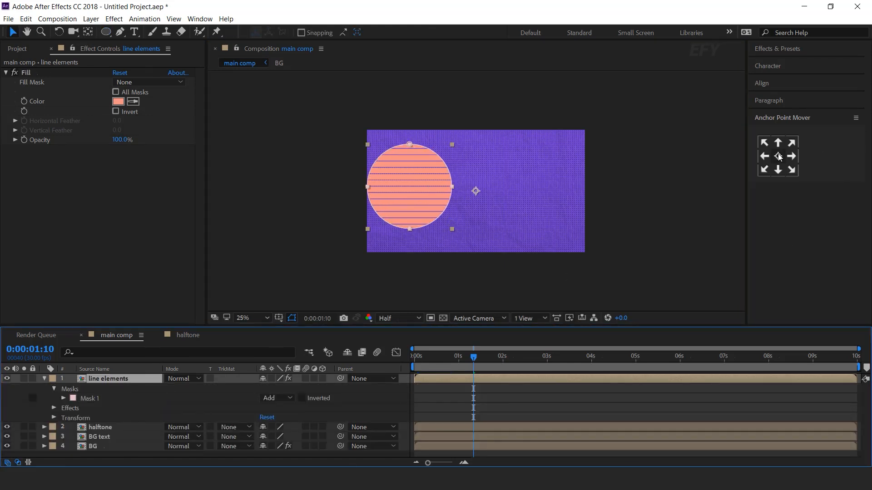
key(r)
mouse_move(273, 388)
mouse_down()
mouse_move(257, 387)
mouse_move(268, 387)
mouse_up()
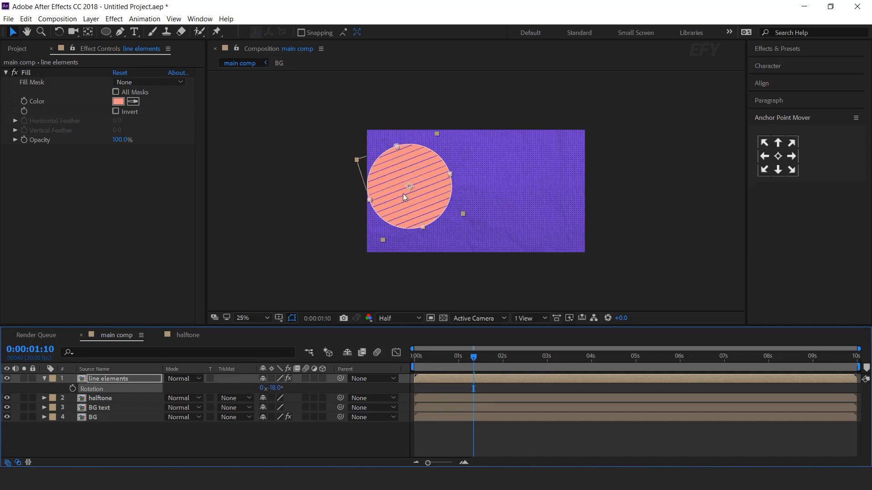
Move the masked line circle down to the lower-left part of the frame and preview its reveal from the start
drag(408, 187, 408, 209)
key(Home)
key(space)
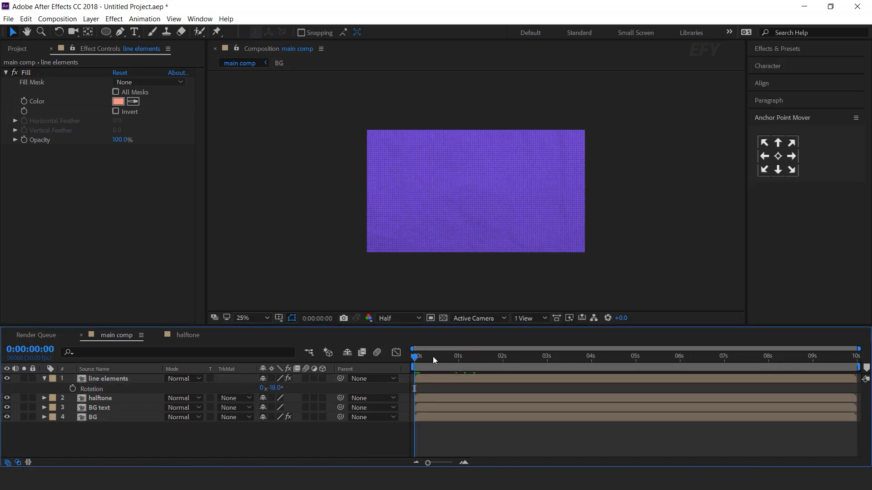
drag(420, 358, 445, 365)
Open the line elements composition and stagger the start times of its shape layers within the first half second
double_click(119, 379)
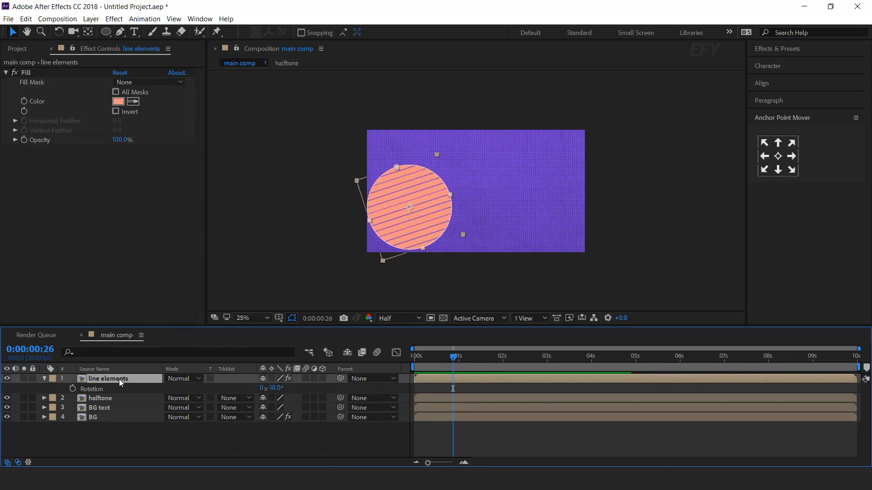
drag(413, 362, 469, 380)
scroll(464, 391, down, 4)
scroll(454, 400, up, 4)
drag(477, 391, 483, 390)
drag(489, 378, 505, 378)
drag(454, 398, 497, 426)
drag(490, 420, 479, 437)
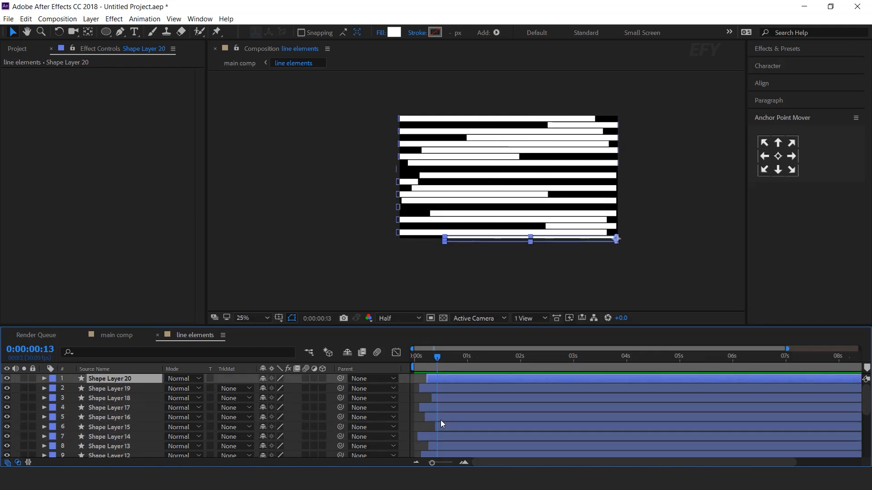
drag(441, 426, 434, 425)
Play back the staggered line animation and close the line elements composition to return to main comp
click(416, 358)
key(space)
drag(438, 367, 440, 368)
click(400, 182)
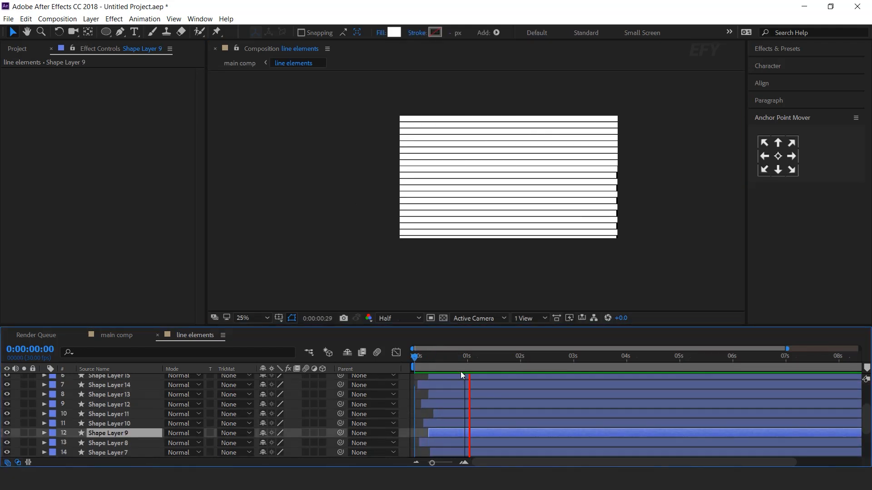
click(457, 359)
click(499, 359)
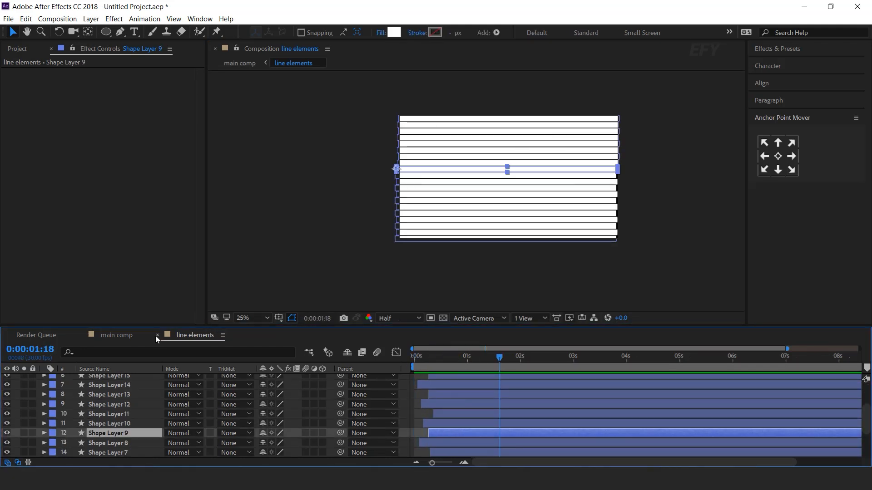
click(157, 335)
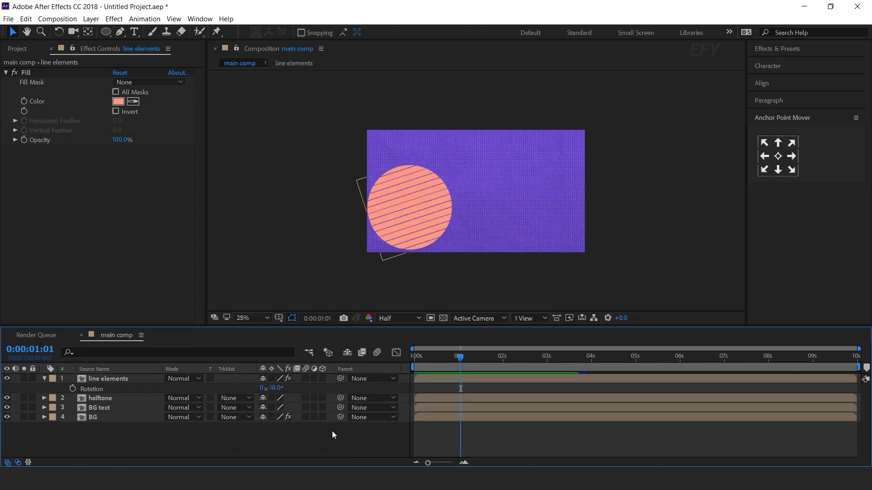
Duplicate the line elements layer and move the copy to the upper-right corner of the frame
click(116, 377)
click(44, 378)
key(ctrl+d)
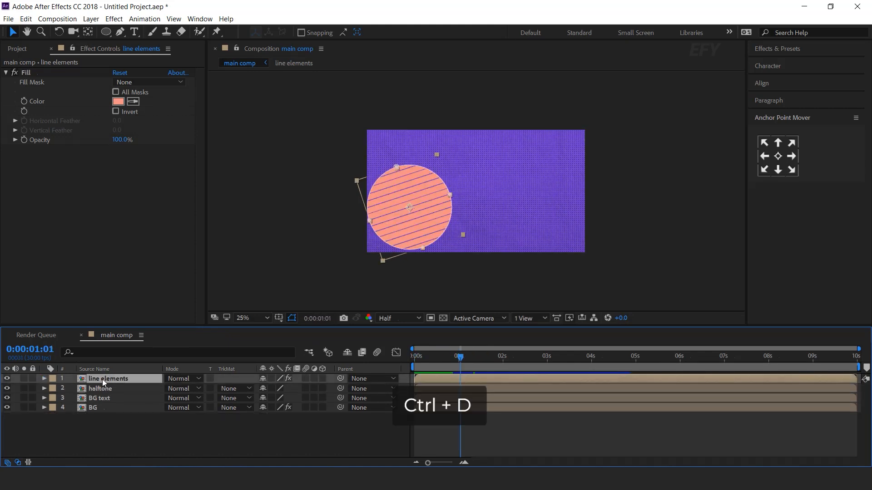
drag(409, 211, 561, 131)
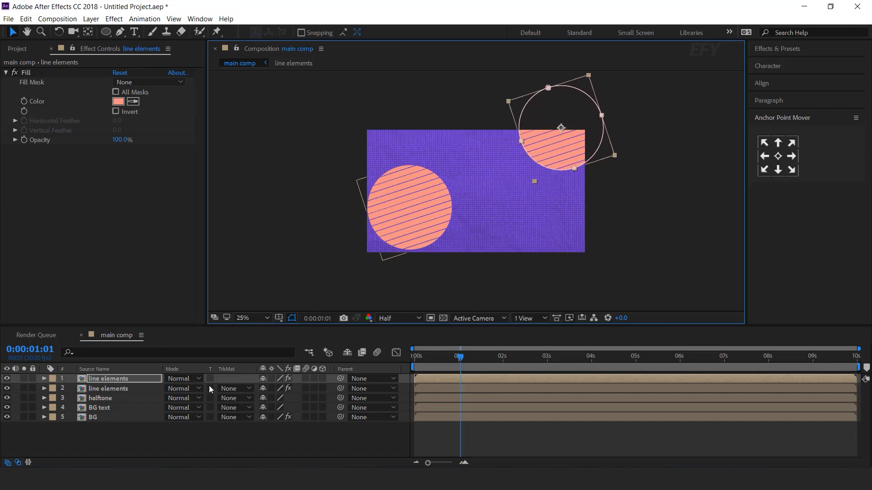
Scale the upper-right line circle to 64% and place it over the corner of the frame
key(s)
drag(290, 392, 273, 392)
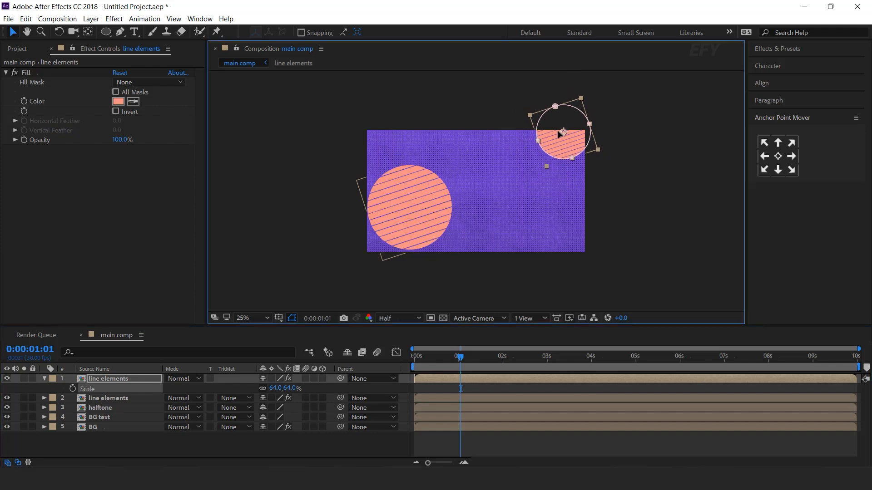
click(648, 197)
key(period)
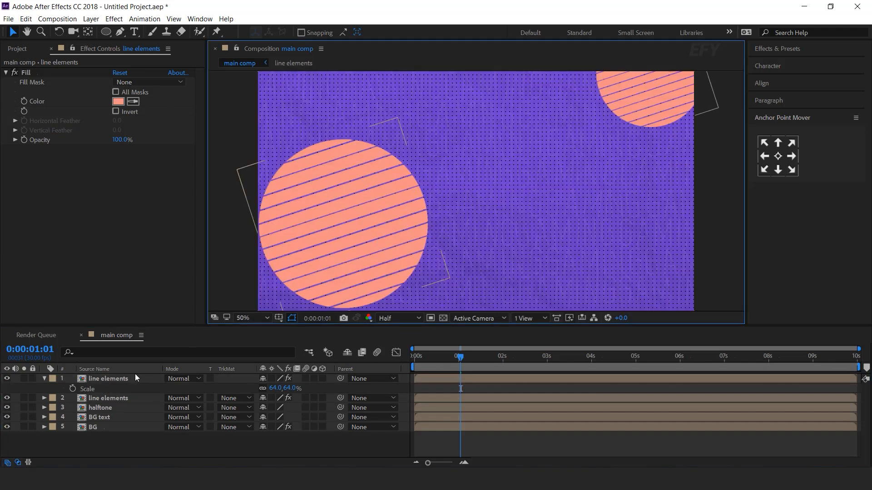
click(44, 378)
key(comma)
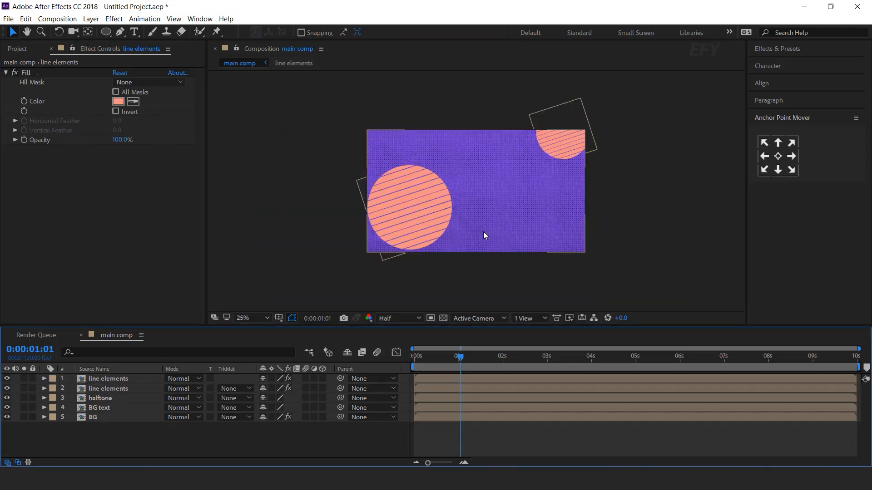
Delay the lower line elements layer to about frame 3 and the top one to about frame 5, and preview both circles
key(Home)
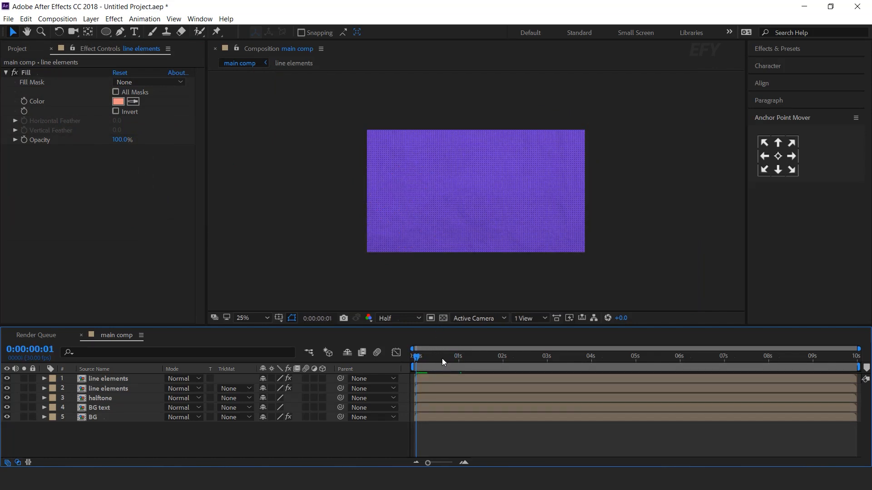
key(equal)
key(equal)
click(437, 380)
shift+click(465, 389)
mouse_move(467, 389)
mouse_down()
mouse_move(485, 389)
mouse_move(461, 383)
mouse_up()
click(422, 357)
click(462, 427)
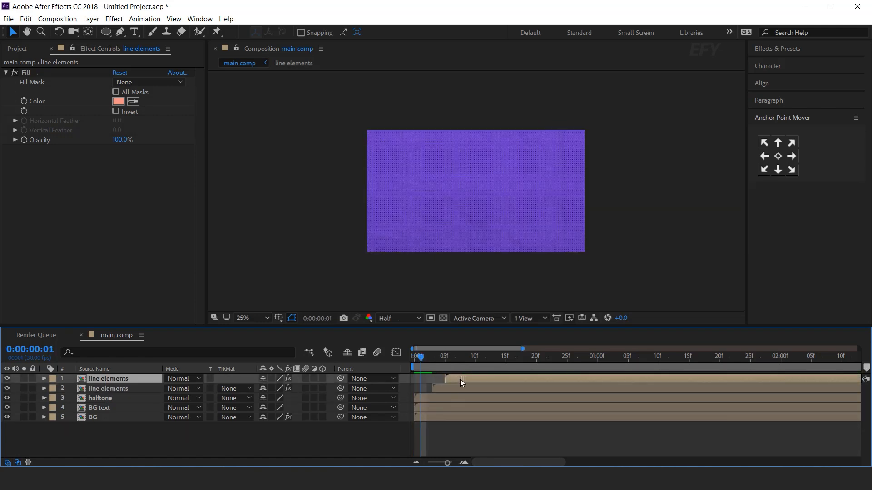
click(414, 357)
key(space)
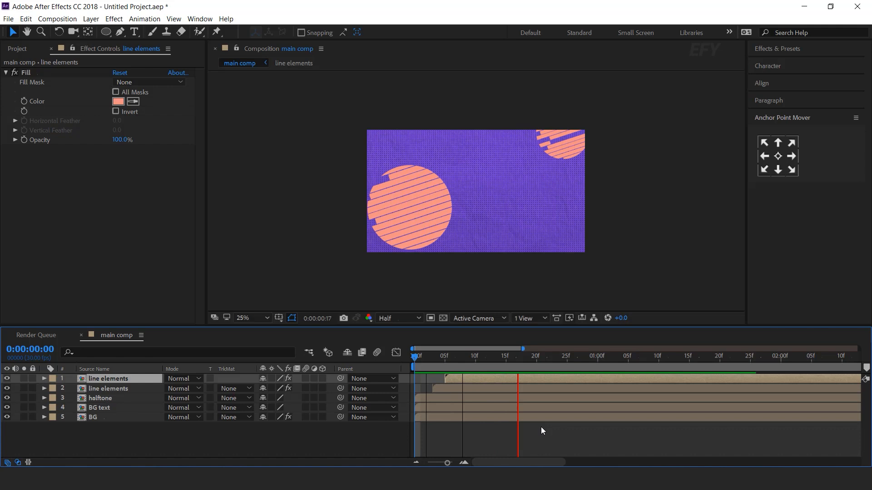
drag(429, 356, 561, 358)
click(644, 366)
click(369, 423)
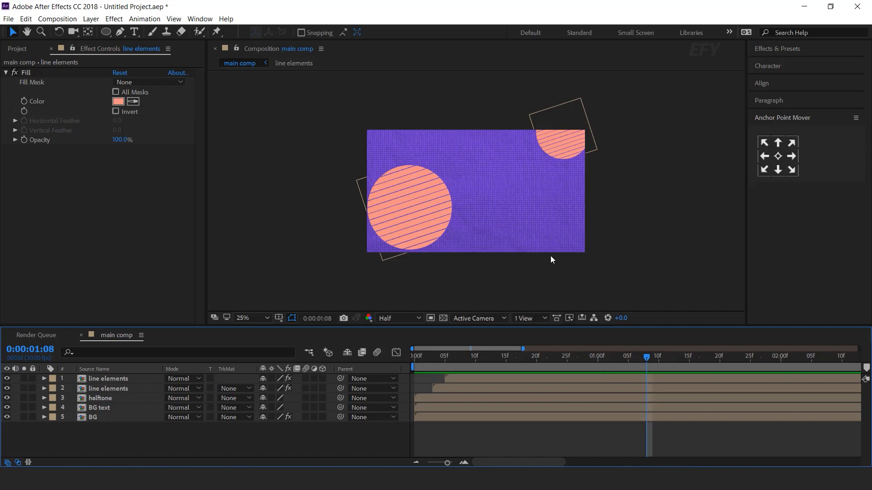
Create a new 1920 x 500 px composition at 30 fps with a 10-second duration
click(18, 49)
click(71, 271)
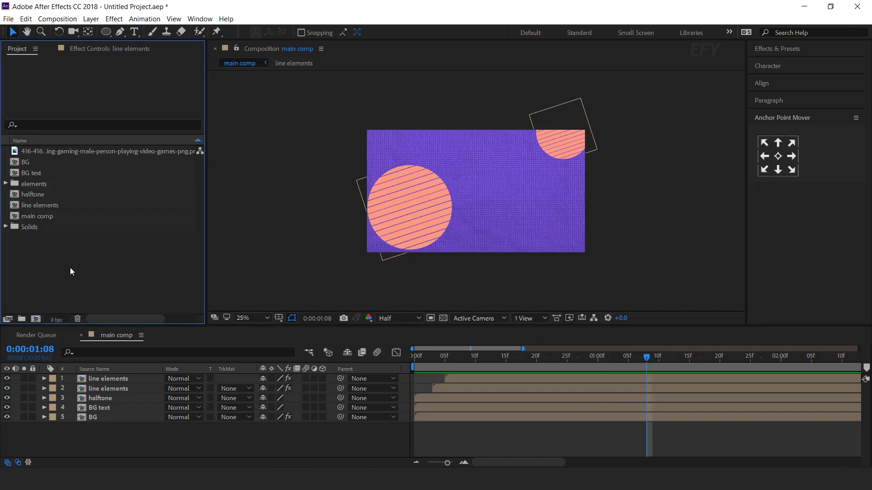
click(38, 319)
click(384, 195)
text(500)
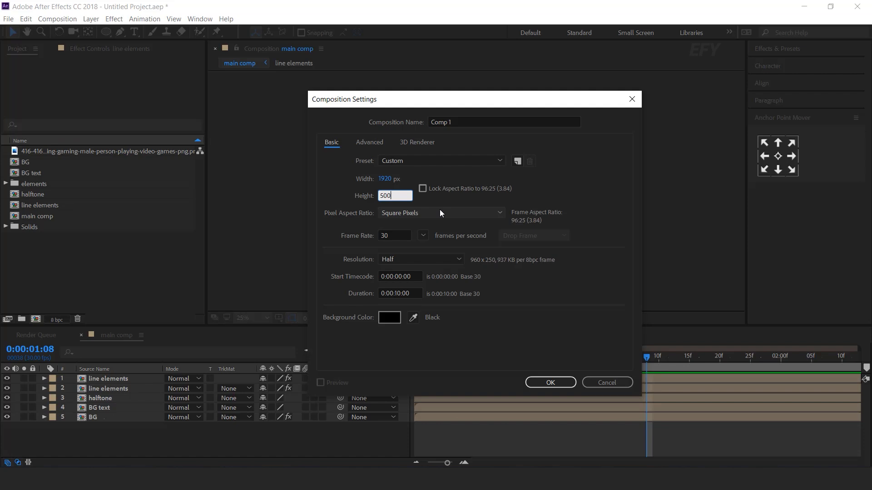
key(Return)
Draw a closed, right-pointing white chevron right of the composition's centre with the Pen tool
click(120, 31)
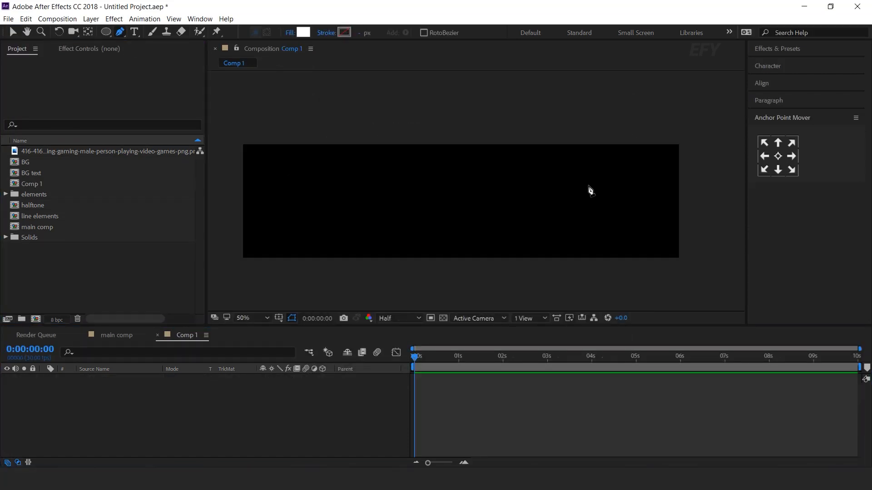
scroll(591, 190, up, 2)
click(578, 168)
click(617, 218)
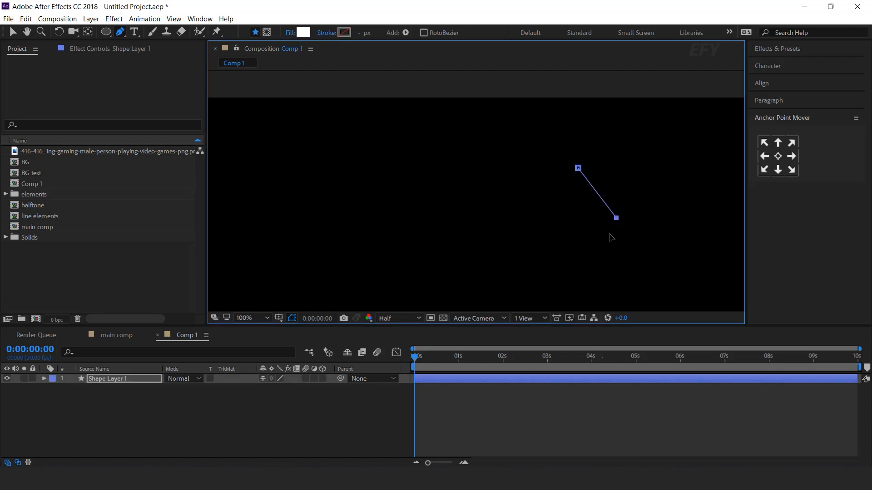
click(584, 279)
click(551, 273)
click(584, 221)
click(542, 164)
click(578, 168)
Adjust the chevron's tip and lower inner point to even out its two arms
drag(617, 218, 615, 220)
drag(551, 273, 582, 280)
key(v)
click(357, 420)
scroll(586, 246, down, 2)
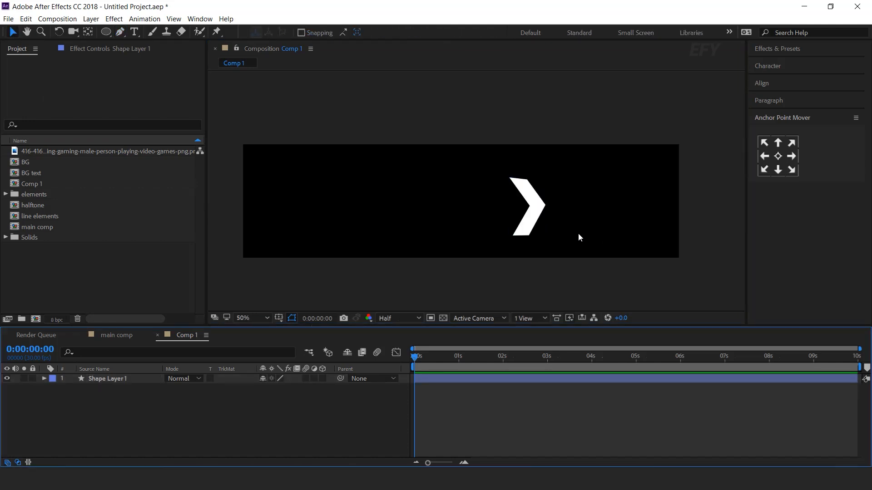
Centre the chevron layer's anchor point on the shape and set its Scale to 67%
click(526, 200)
click(778, 157)
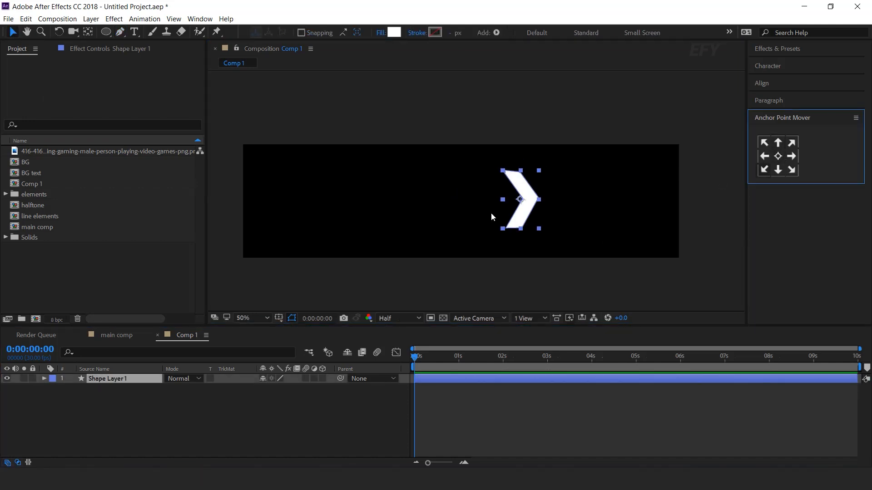
scroll(491, 212, up, 2)
key(s)
drag(301, 389, 281, 389)
click(302, 404)
click(48, 377)
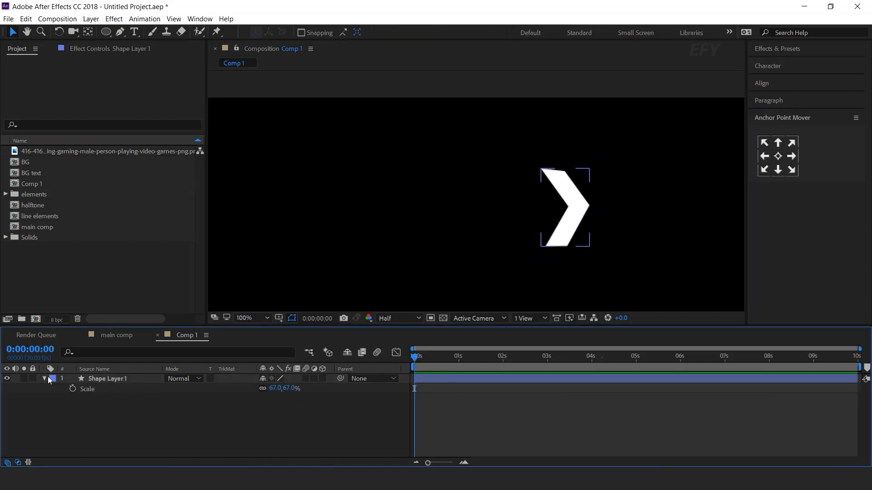
click(44, 379)
key(comma)
Add a Repeater with 40 copies to the chevron layer and shift the layer past the frame's left edge
click(44, 379)
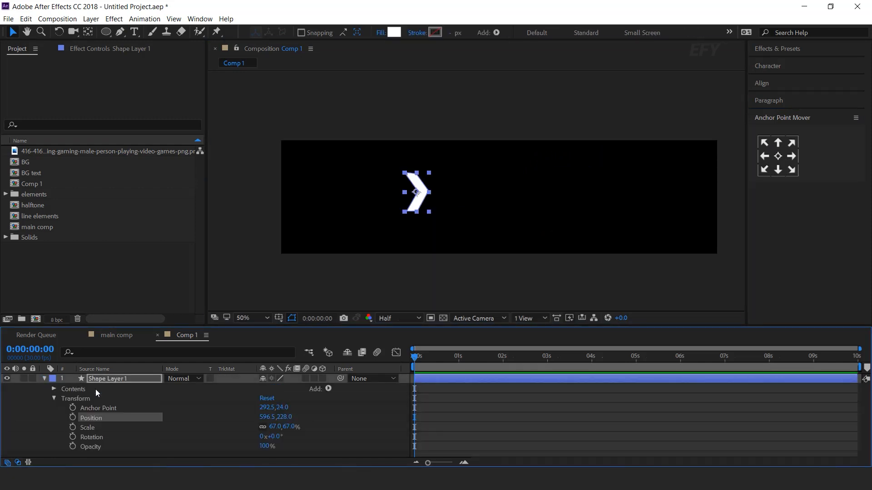
click(318, 390)
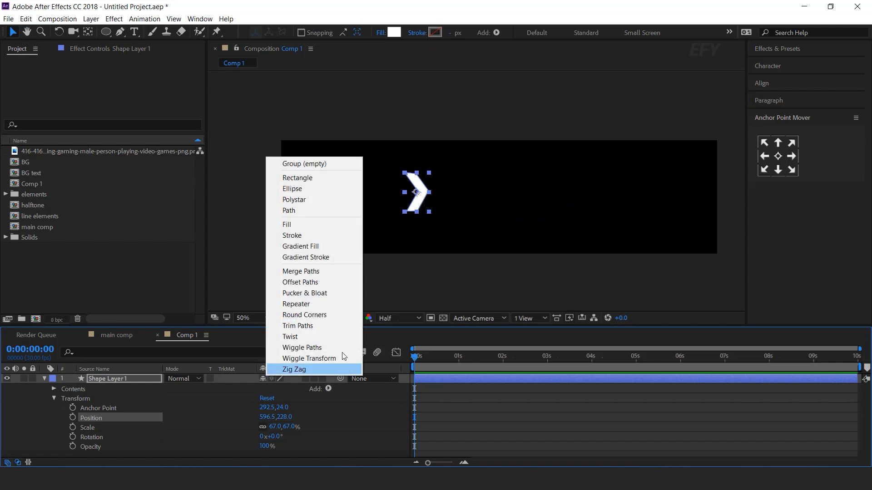
click(306, 304)
click(64, 408)
drag(265, 417, 304, 420)
scroll(475, 191, down, 1)
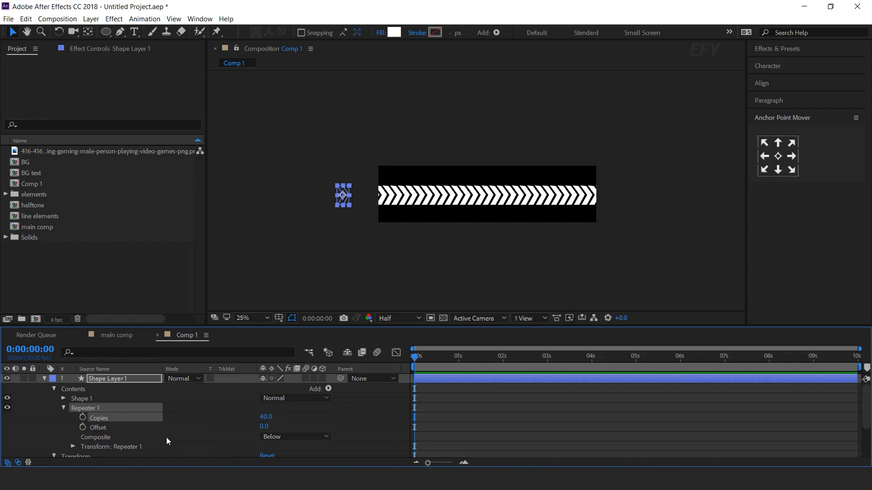
Set the Repeater transform's horizontal Position to 124 to widen the spacing between the chevrons
key(period)
scroll(166, 438, down, 2)
click(72, 417)
scroll(71, 419, down, 2)
click(116, 416)
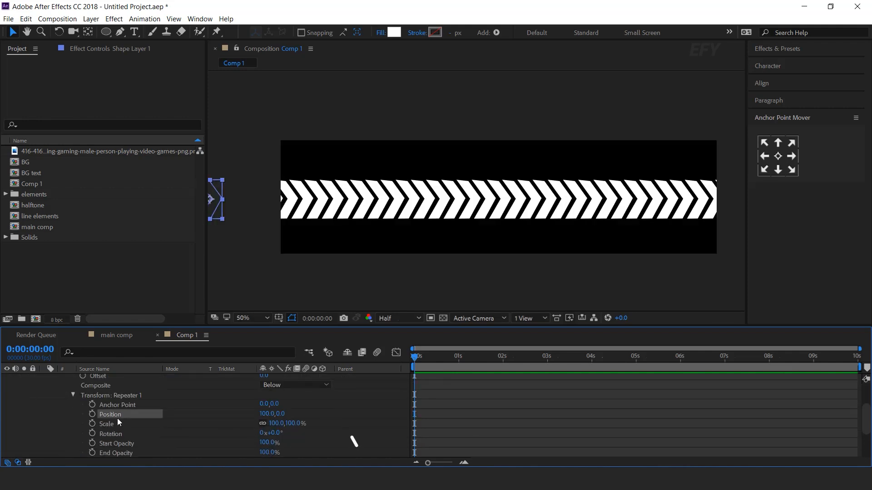
drag(265, 414, 276, 414)
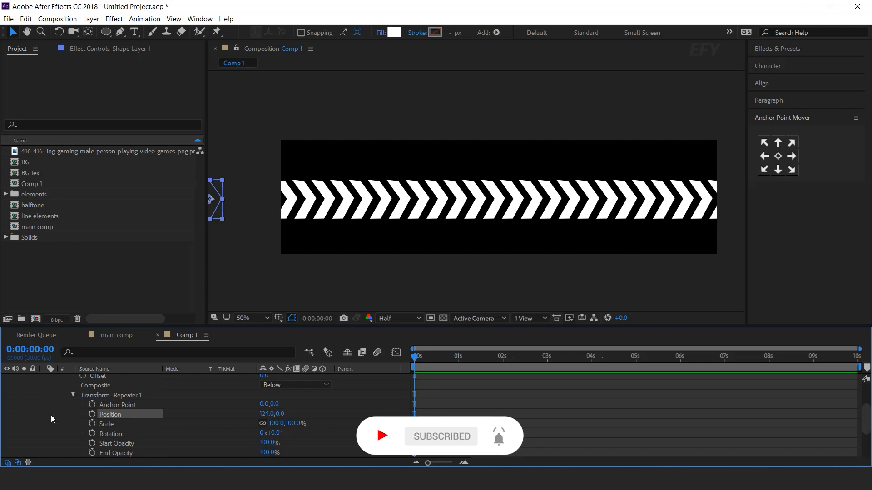
click(72, 395)
scroll(89, 423, up, 3)
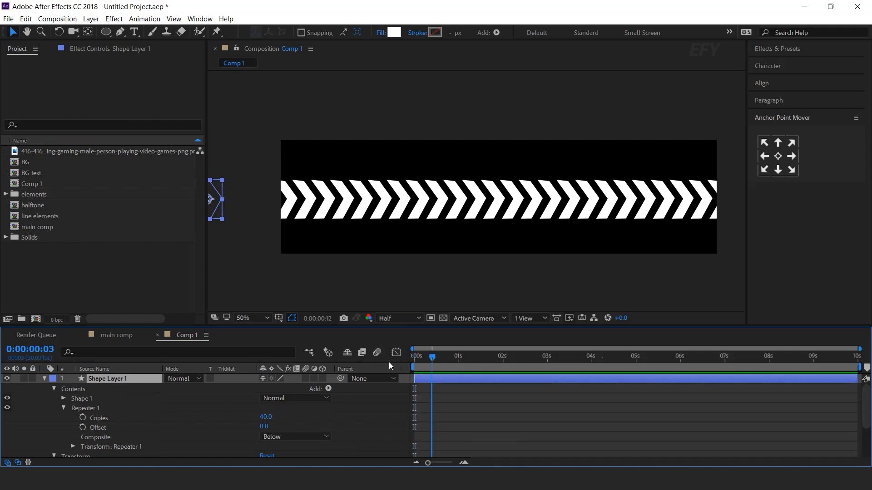
Keyframe the Repeater's Offset from -36.4 at the start to 0 at 9 seconds, and preview the moving chevrons
click(82, 427)
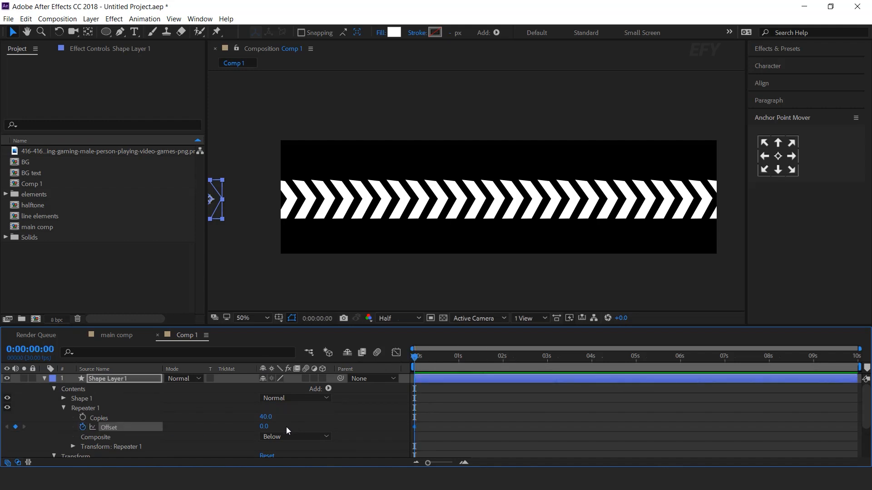
drag(263, 430, 216, 431)
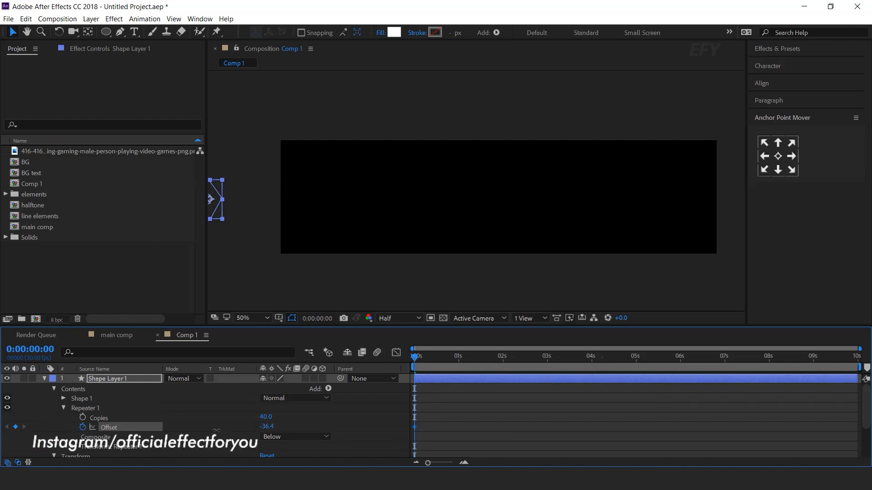
drag(417, 361, 816, 371)
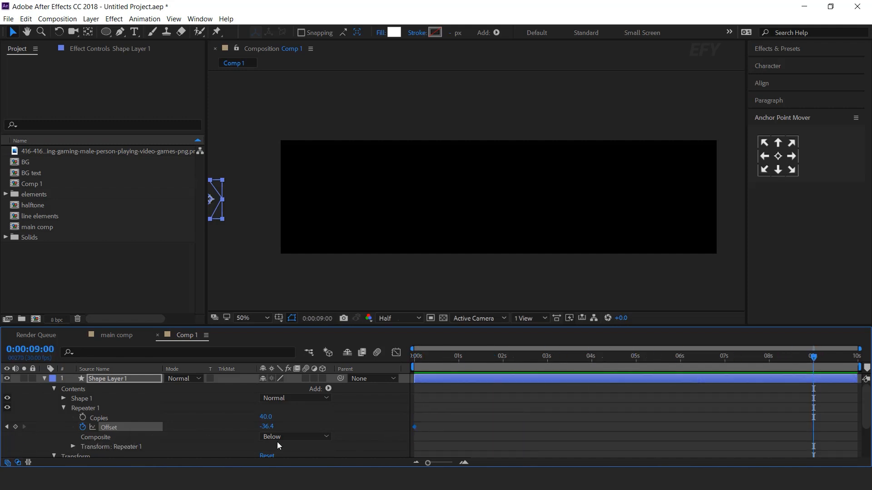
drag(268, 430, 360, 429)
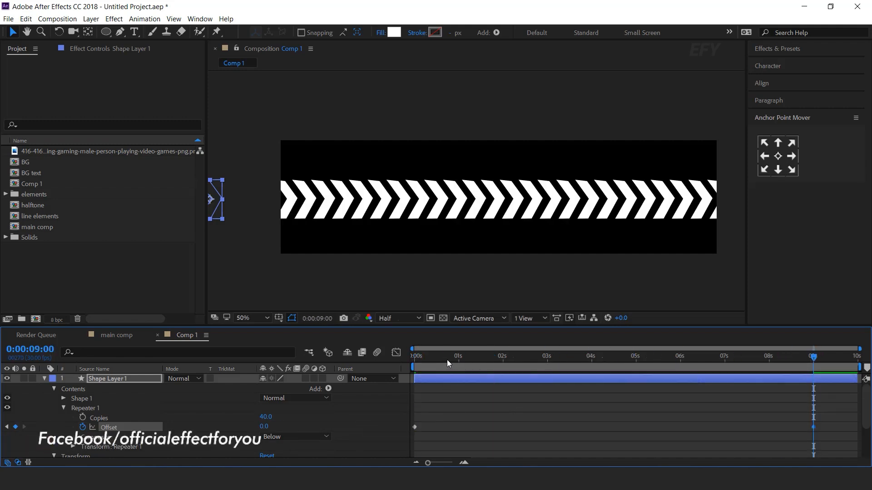
key(Home)
key(space)
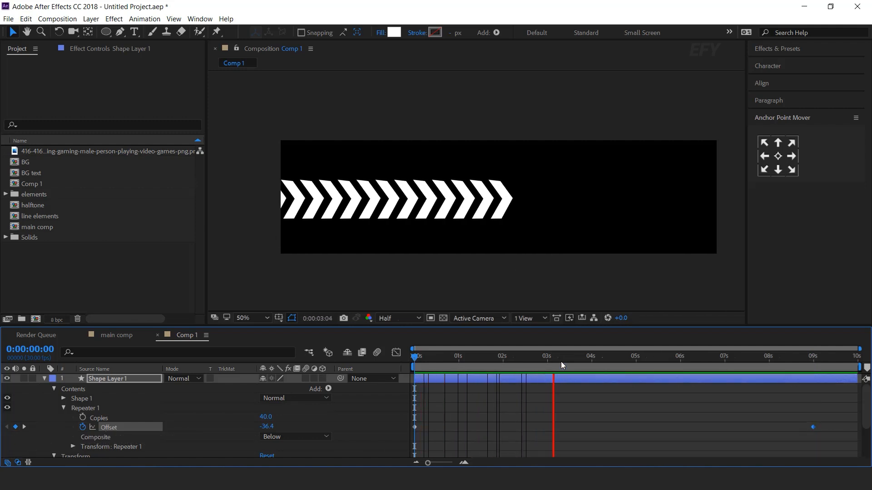
click(542, 359)
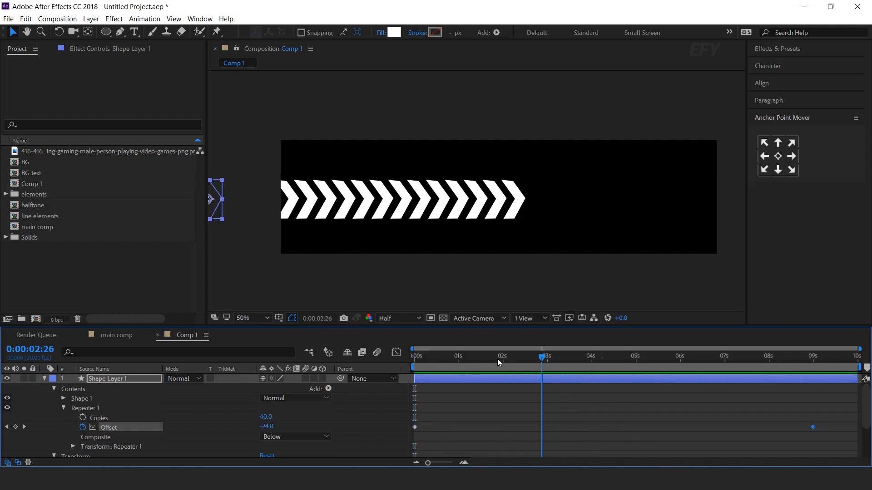
key(Home)
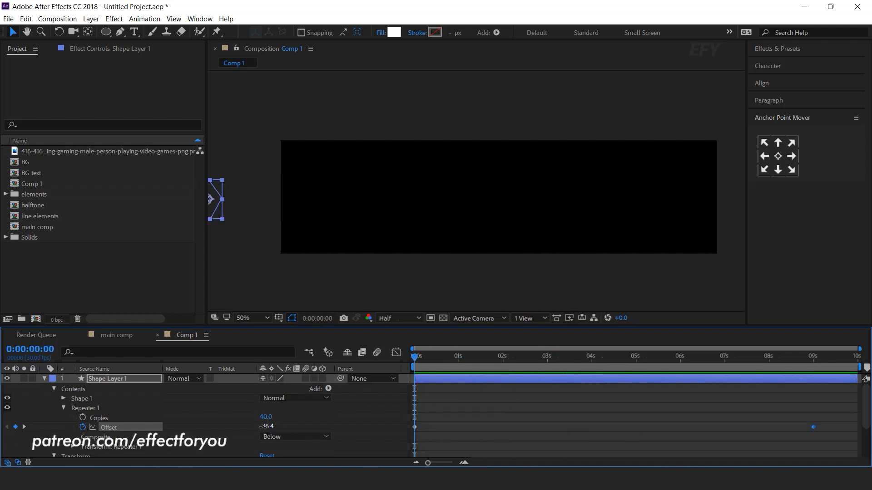
Set the Repeater's starting Offset to -72.4 and its Copies to 80, and preview the chevron strip
drag(262, 427, 247, 429)
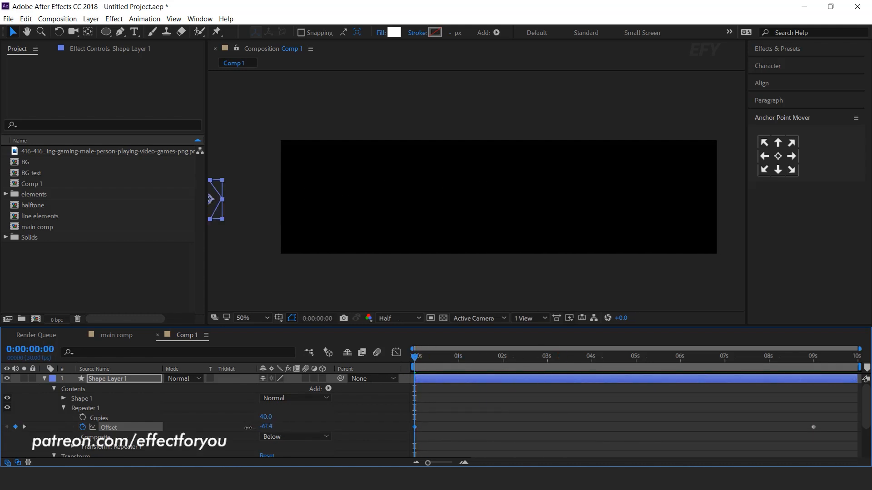
click(266, 417)
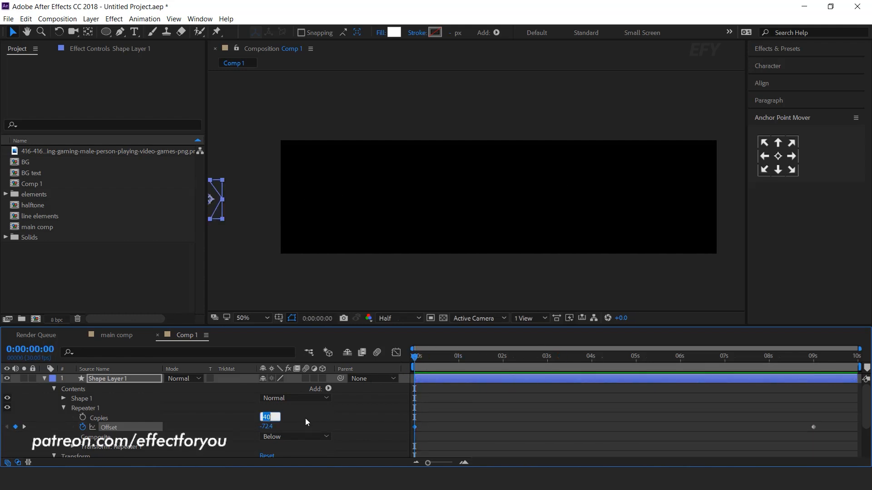
text(80)
key(Return)
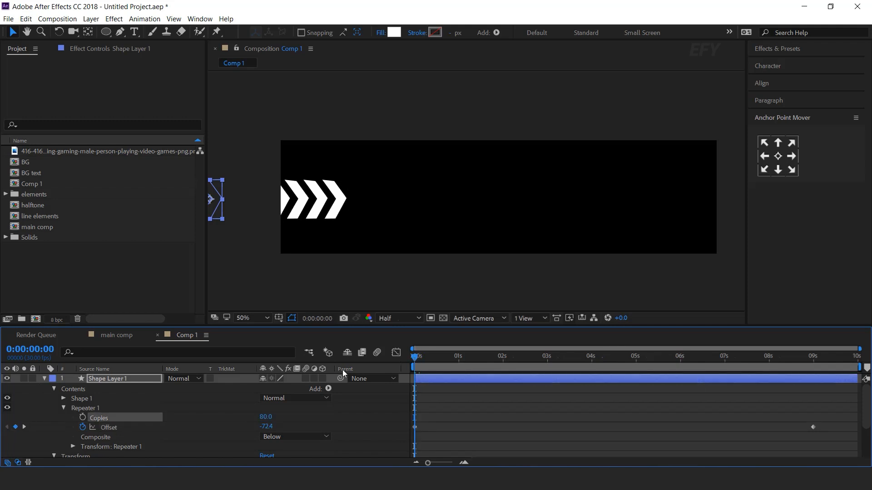
key(space)
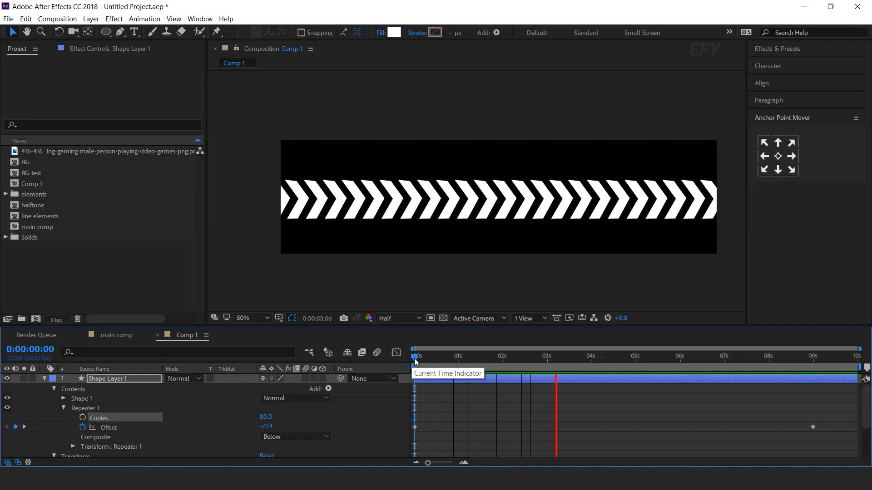
key(space)
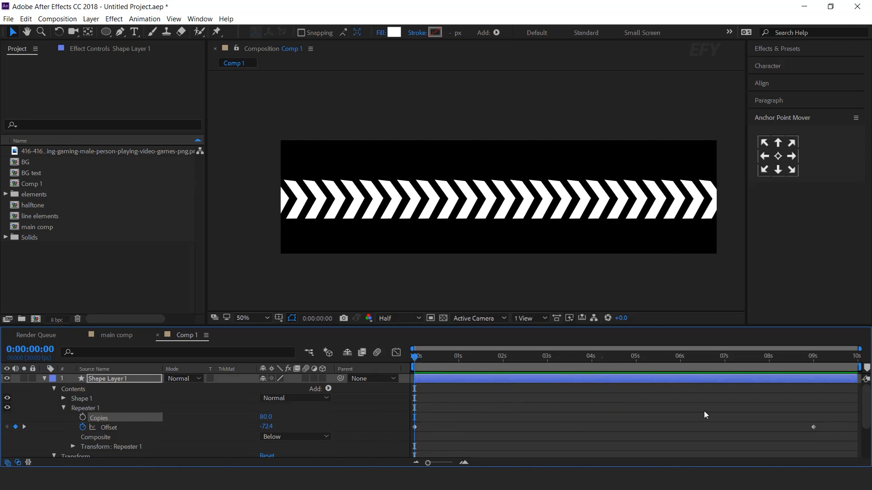
Move the Repeater's final Offset keyframe earlier to about 7.5 seconds and preview the faster chevrons
drag(813, 427, 782, 429)
key(space)
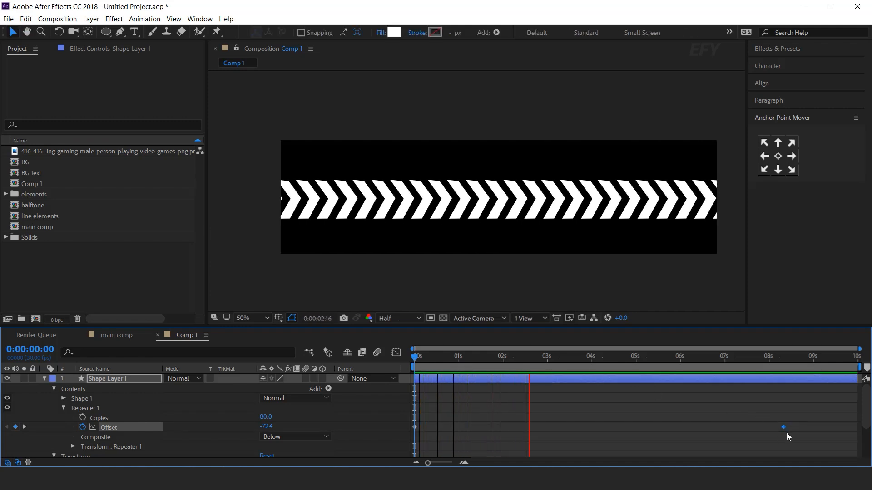
drag(783, 428, 747, 427)
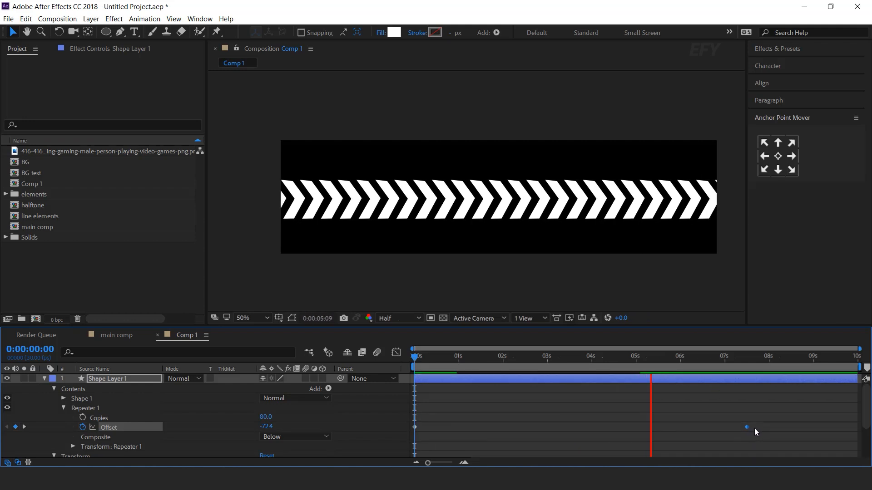
drag(666, 365, 444, 378)
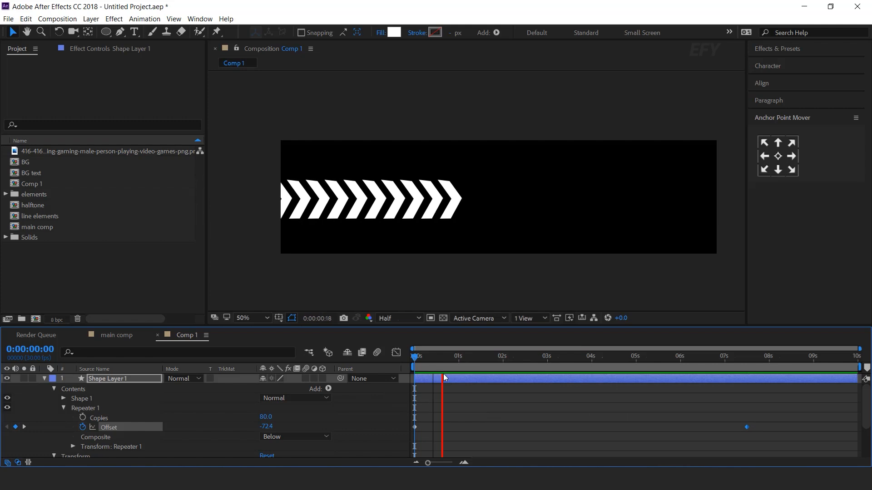
Rename Comp 1 as arrow and place it as the uppermost layer of main comp, along the frame's top edge
click(44, 379)
click(131, 407)
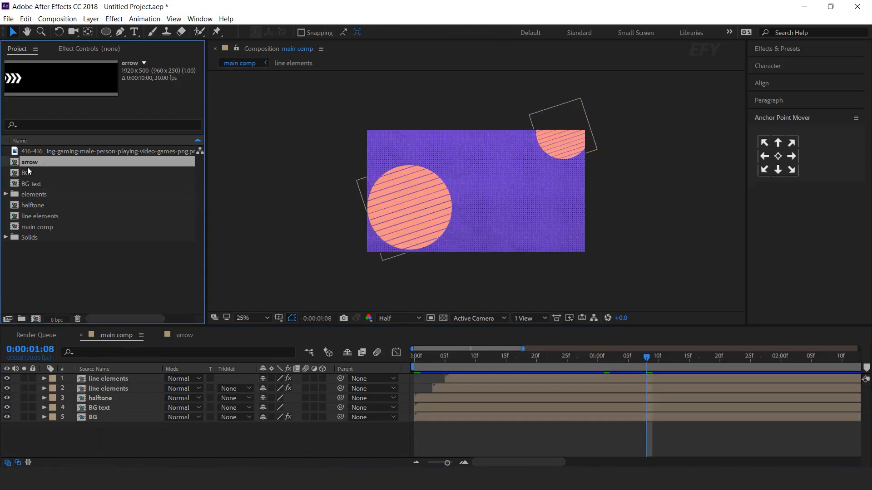
drag(27, 168, 130, 377)
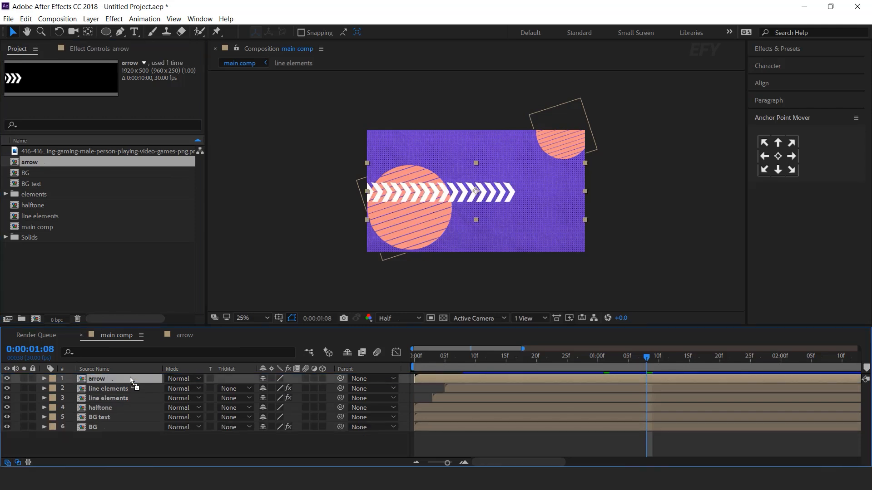
drag(478, 196, 471, 136)
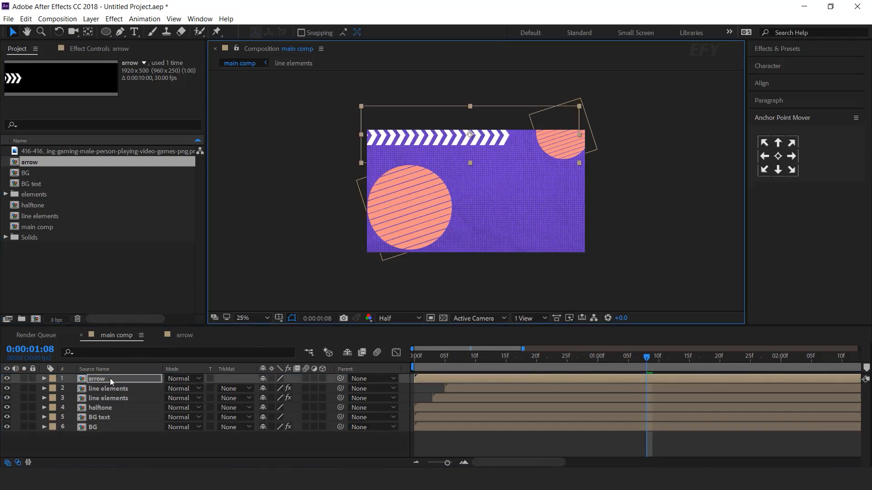
Apply a Fill effect to the arrow layer and set its colour to the salmon of the line circles
key(ctrl+space)
text(fil)
key(Return)
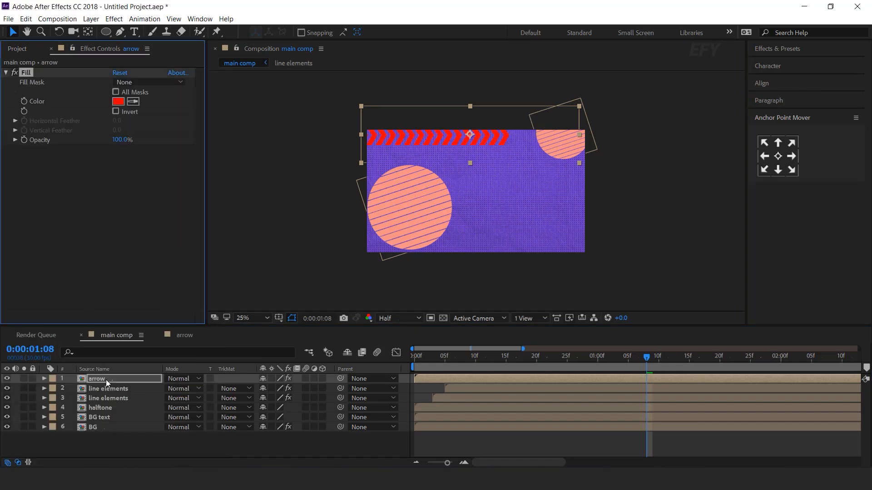
click(117, 101)
drag(70, 82, 72, 88)
click(269, 77)
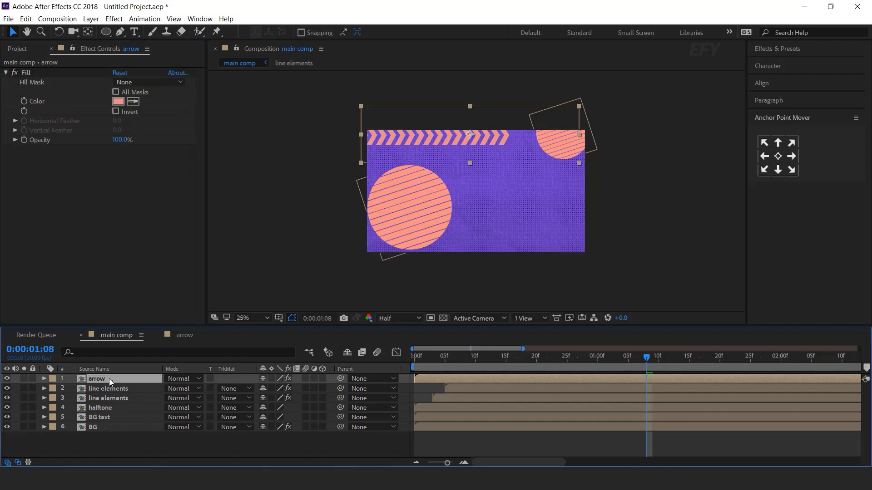
Duplicate the arrow layer, place the copy along the frame's bottom edge with Rotation 180°, and preview both strips
key(ctrl+d)
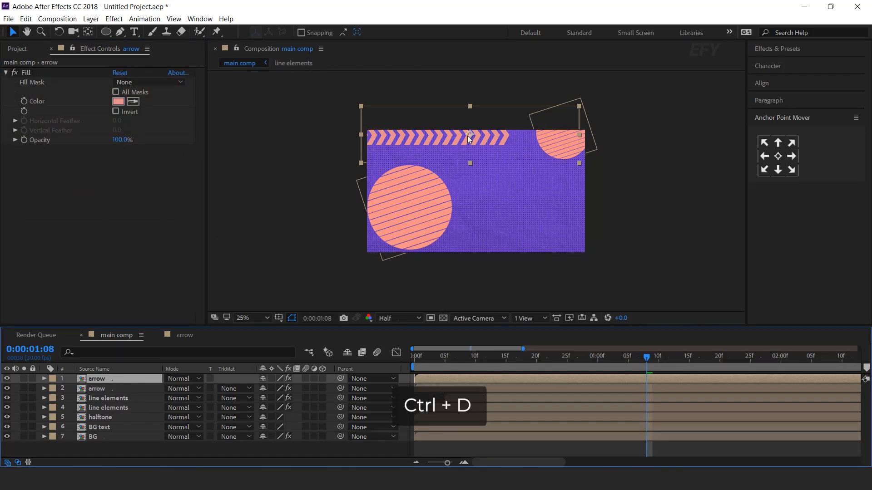
drag(469, 136, 535, 249)
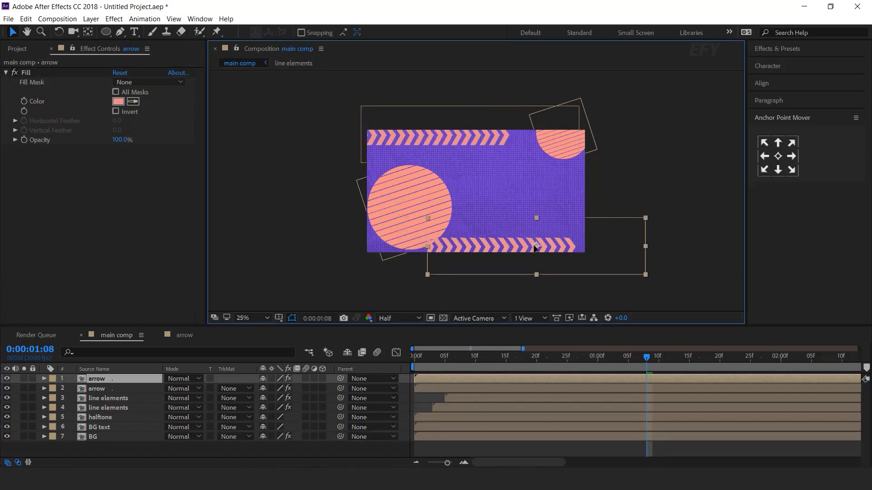
key(r)
click(277, 387)
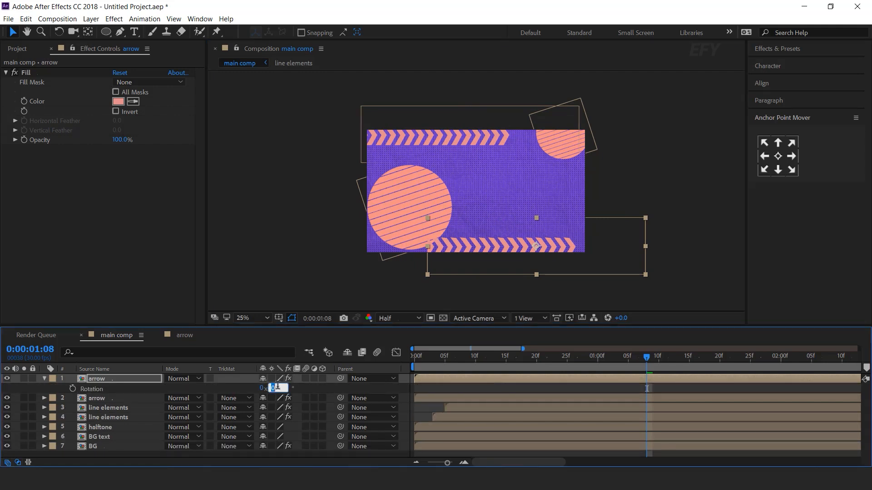
text(180)
key(Return)
key(space)
click(788, 363)
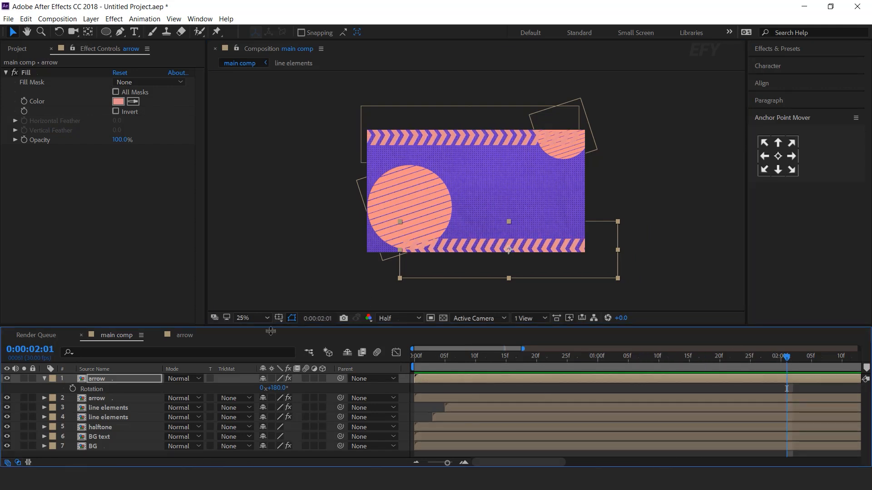
Turn off the Fill effect on the bottom arrow layer to make its chevrons white, and preview it
click(23, 72)
click(13, 73)
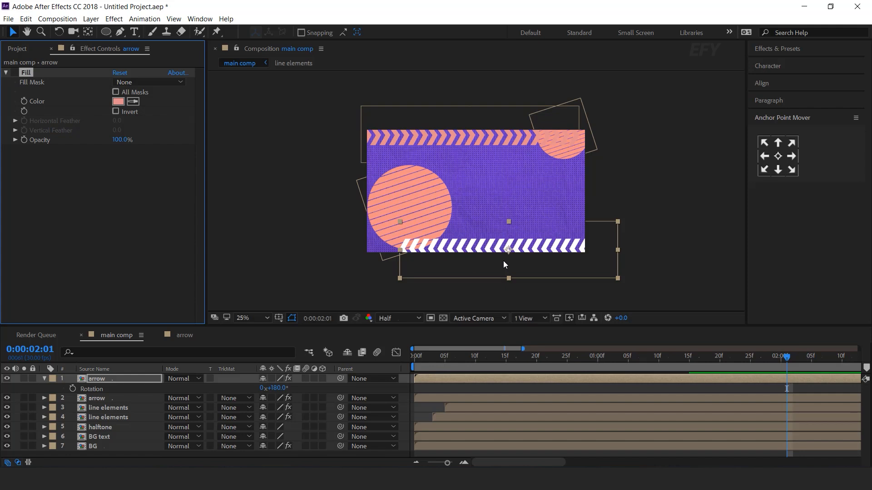
key(space)
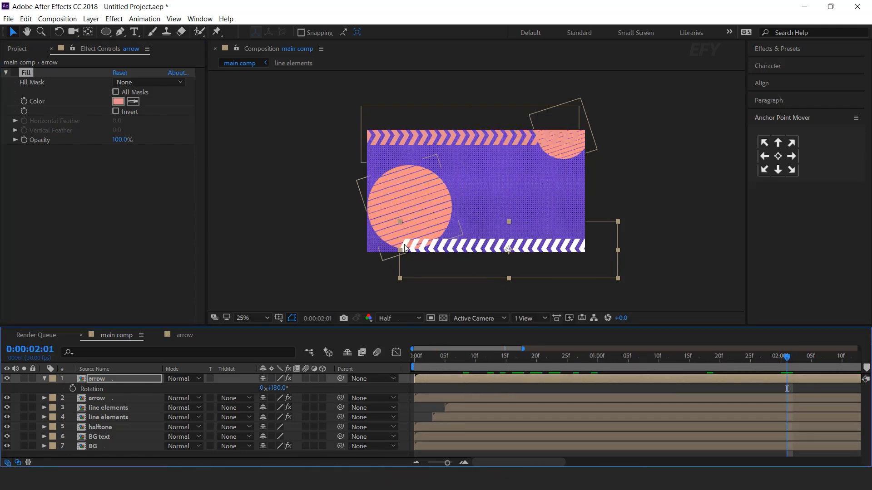
Draw a closed Pen mask around the bottom arrow strip, with notched ends following the chevron shape
scroll(418, 251, up, 2)
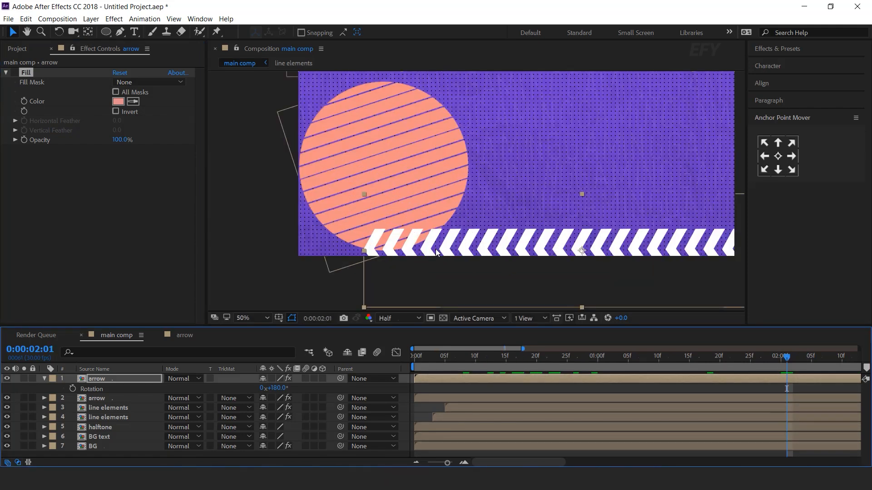
click(105, 380)
click(119, 32)
scroll(383, 253, up, 2)
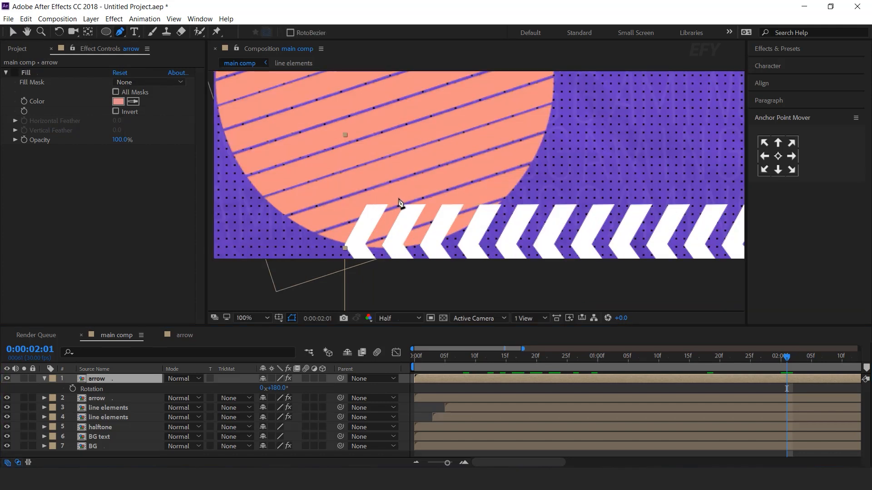
click(410, 187)
drag(374, 246, 413, 290)
scroll(304, 284, down, 2)
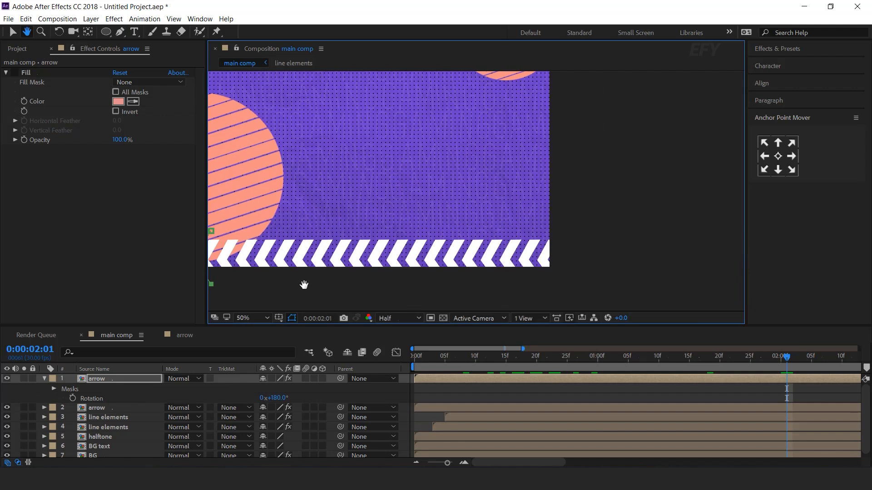
click(602, 276)
click(586, 245)
click(262, 217)
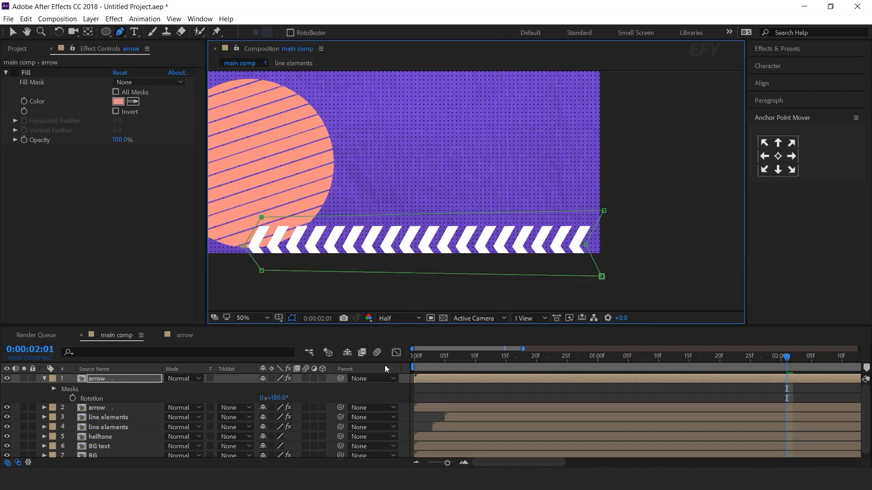
Preview the animation from the start and shift the white strip lower so the frame's bottom edge crops its chevrons
click(429, 394)
key(Home)
key(space)
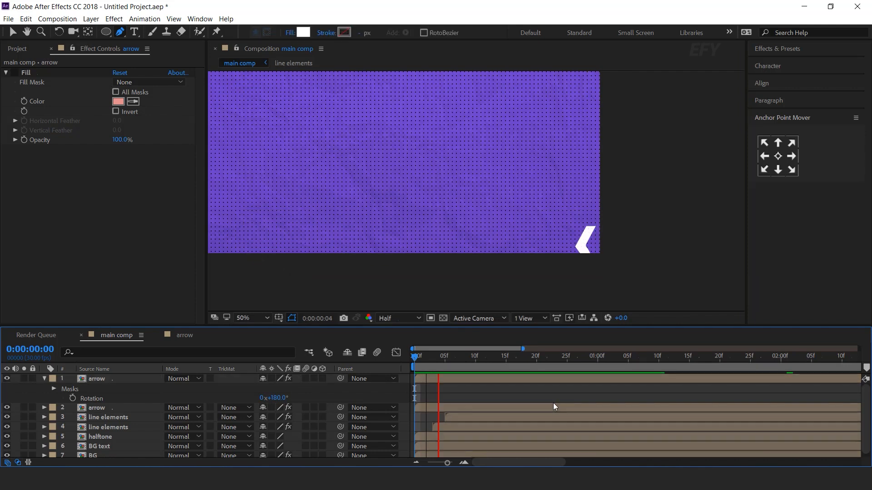
scroll(620, 240, down, 2)
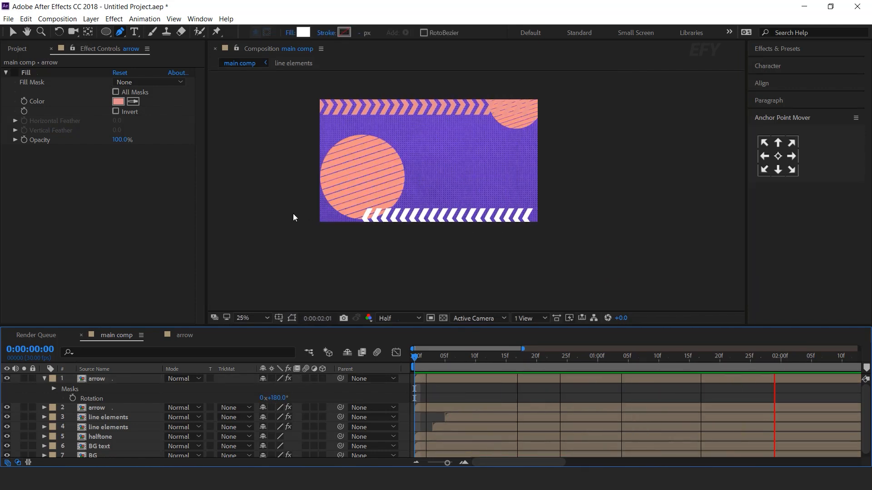
click(13, 33)
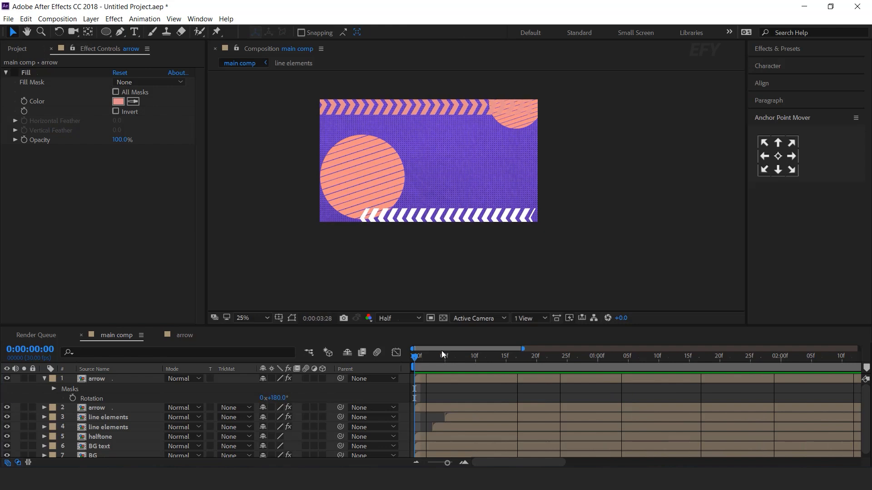
click(442, 383)
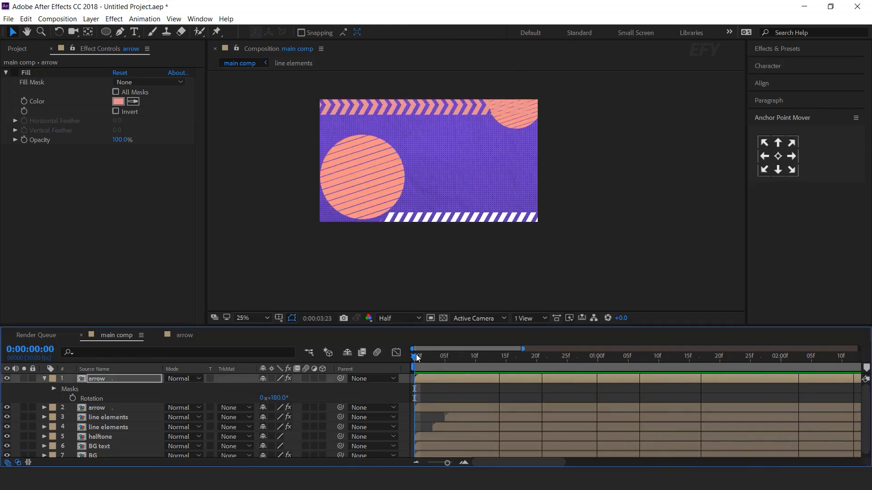
Draw a closed Pen mask around the top salmon arrow strip at 0:00:01:18
click(432, 357)
click(44, 379)
click(124, 390)
drag(468, 356, 707, 356)
click(120, 32)
scroll(440, 91, up, 2)
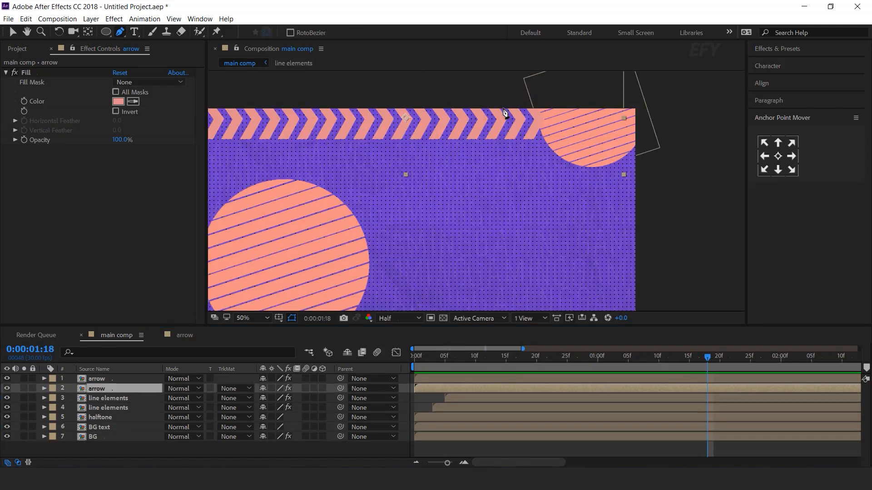
click(501, 100)
scroll(497, 150, left, 5)
click(717, 148)
click(300, 148)
click(296, 88)
click(724, 101)
Adjust three corner points of the top arrow strip's mask and preview the animation from the start
drag(296, 88, 309, 91)
drag(724, 100, 714, 86)
drag(300, 149, 307, 147)
click(13, 32)
drag(456, 358, 367, 380)
scroll(363, 208, down, 2)
key(space)
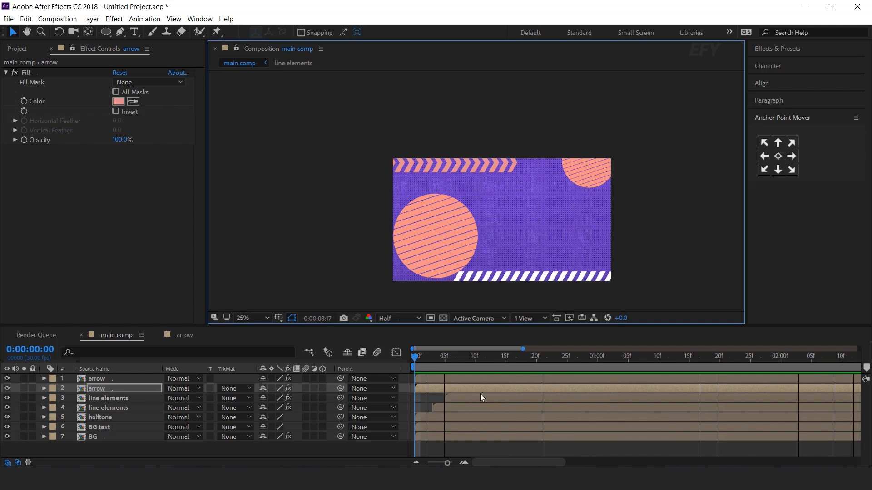
key(space)
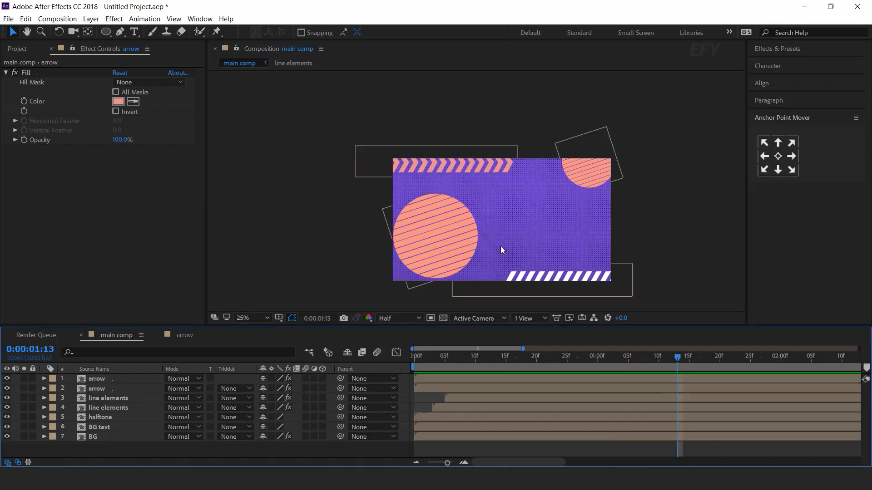
Select the line elements layer of the large salmon circle at 0:00:01:13
key(period)
scroll(420, 238, down, 2)
click(404, 227)
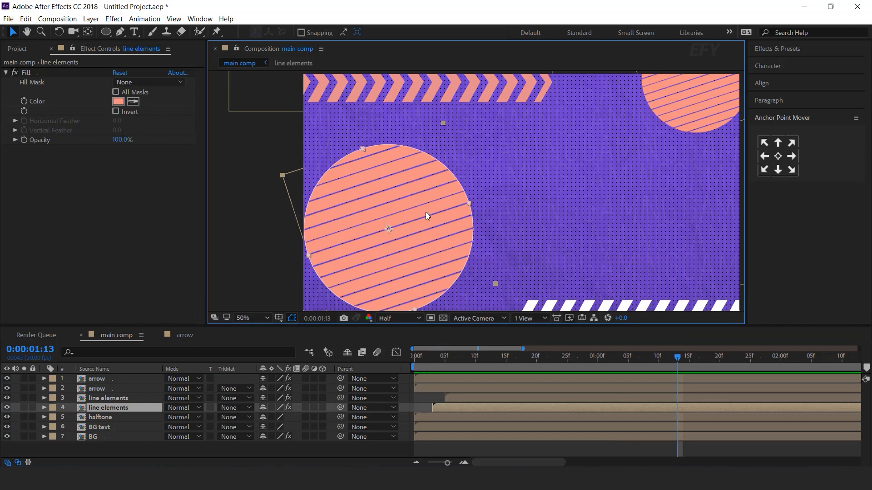
Add the expression posterizeTime(5);wiggle(5,3) to the Position of the upper-right circle's line elements layer and copy the expression
click(105, 398)
key(p)
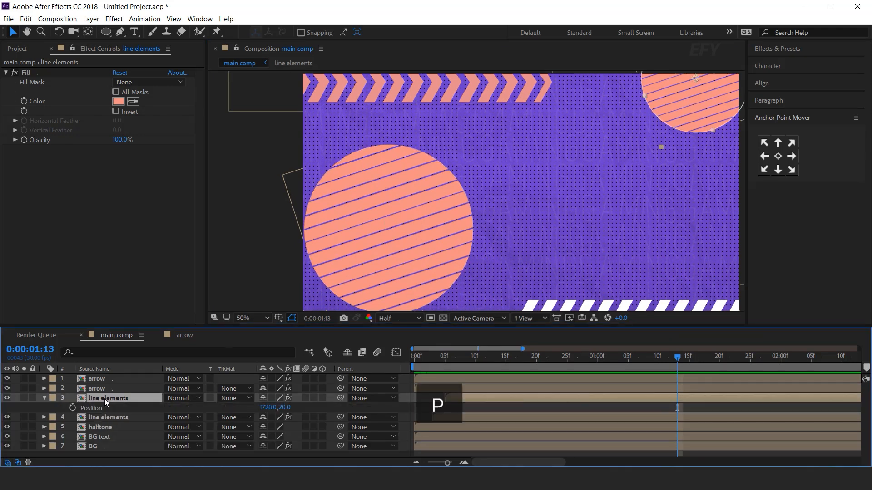
alt+click(73, 408)
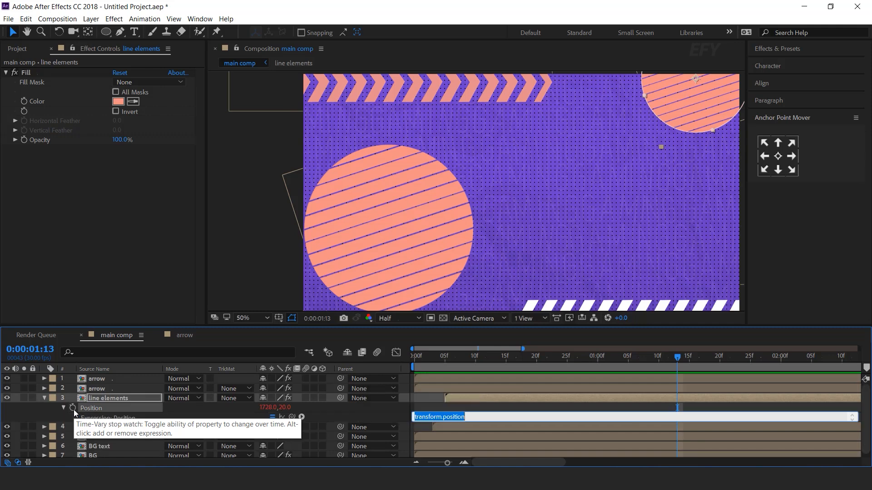
text(posterizerTime(5);wiggle()
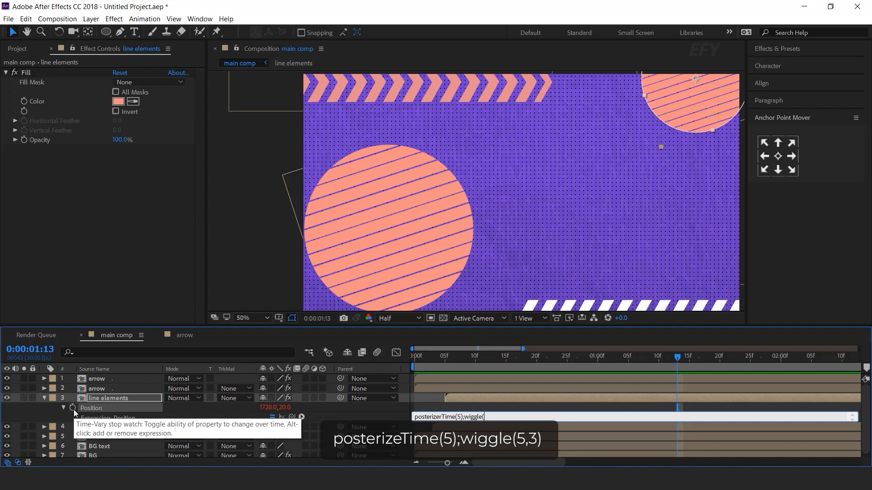
key(ctrl+a)
key(ctrl+c)
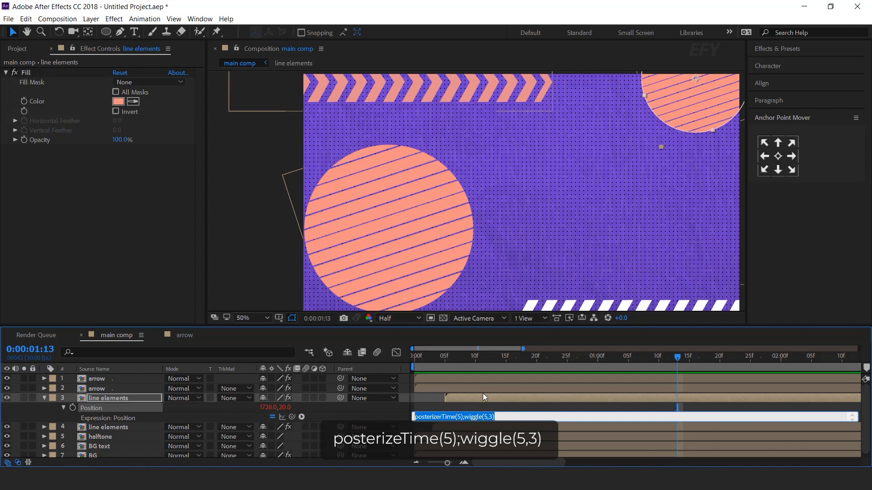
click(467, 422)
Apply the same posterizeTime(5);wiggle(5,3) expression to the Position of the large lower-left circle and preview the animation from the start
click(115, 428)
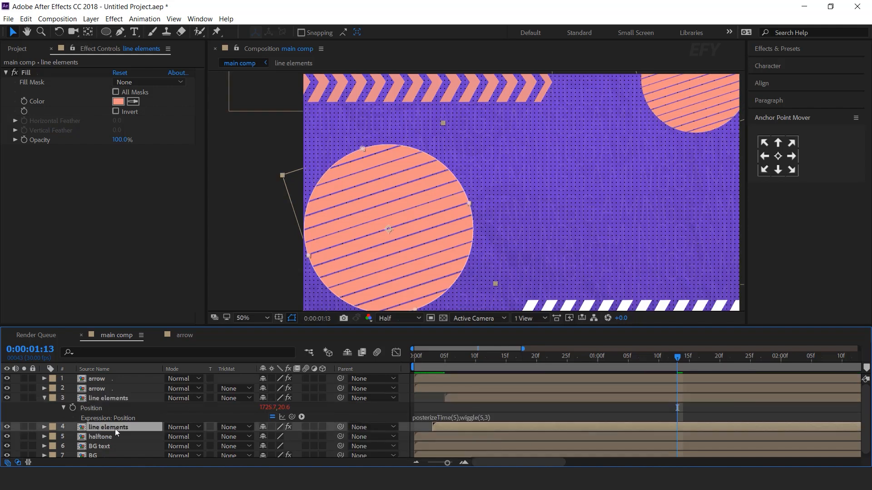
key(p)
alt+click(74, 437)
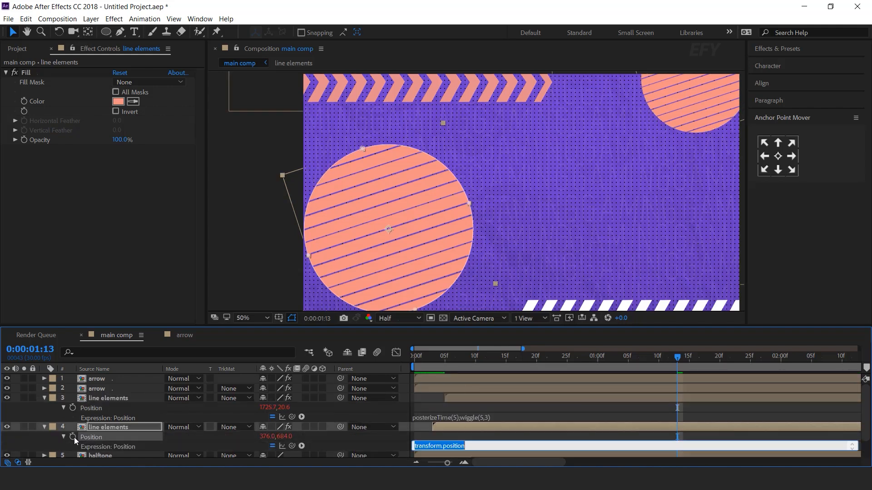
key(ctrl+v)
click(130, 399)
click(44, 427)
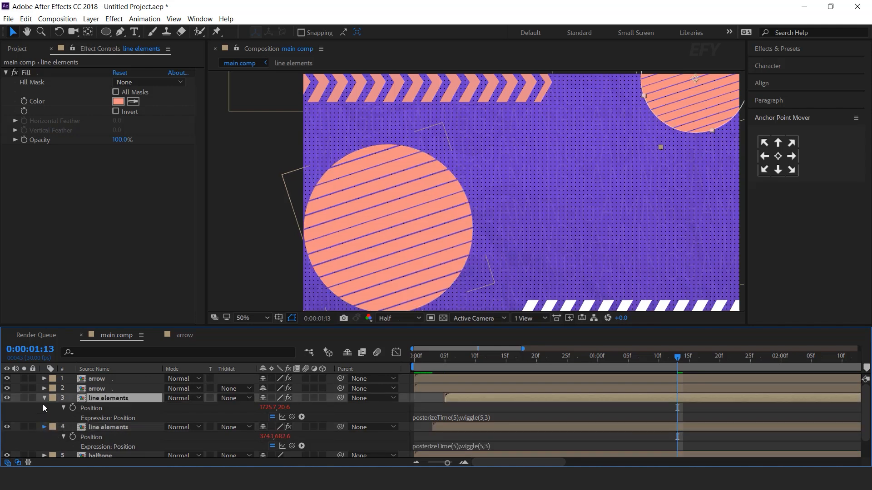
click(43, 399)
key(Home)
key(space)
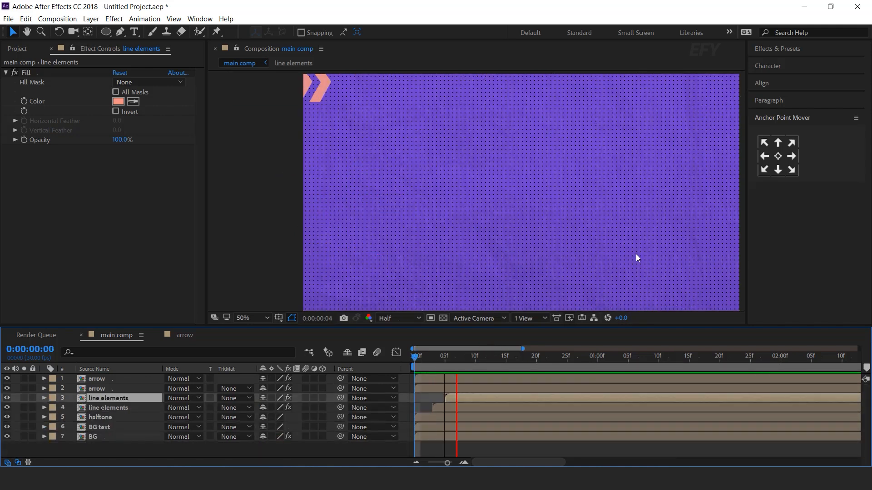
Add the expression posterizeTime(5);wiggle(4,2) to the Rotation of the upper-right circle's line elements layer
drag(442, 357, 659, 367)
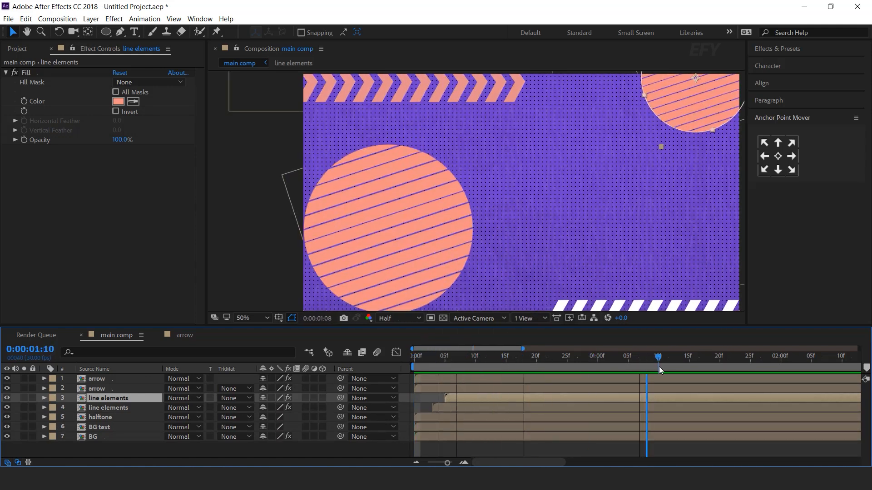
ctrl+click(119, 408)
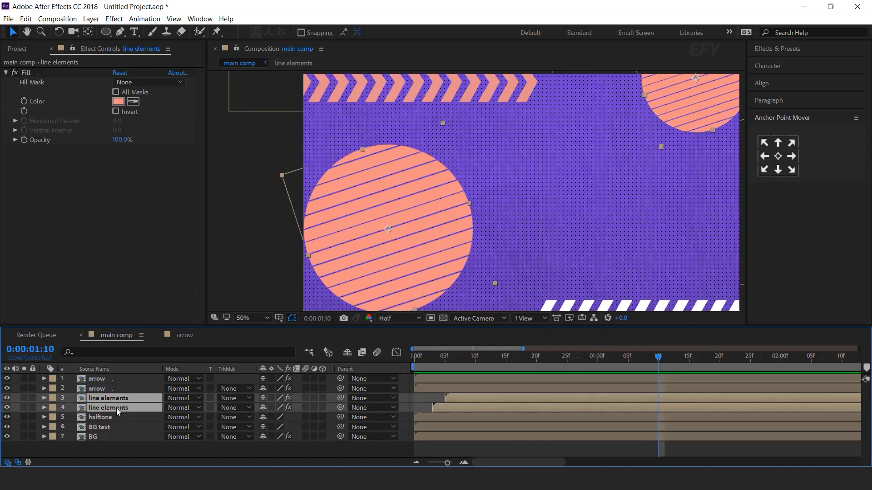
key(r)
click(124, 407)
alt+click(73, 408)
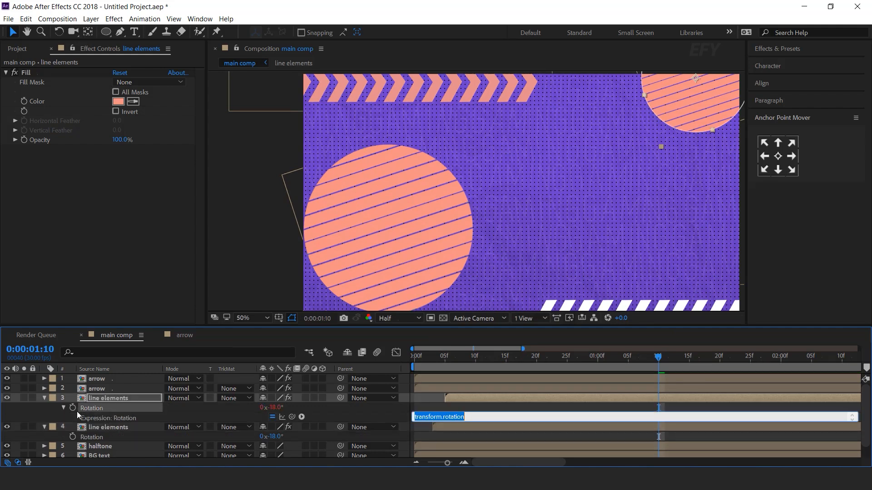
text(2)
text(4)
click(505, 430)
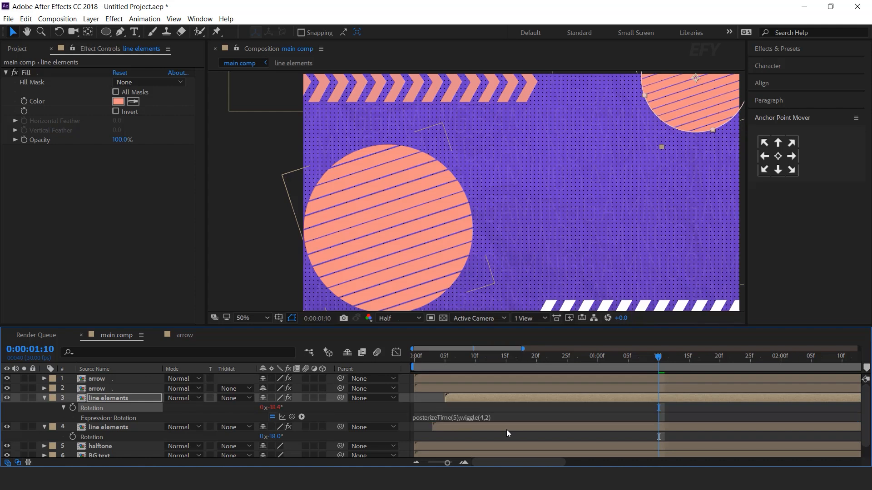
Add the expression posterizeTime(5);wiggle(5,3) to the Rotation of the lower-left circle's layer and preview the animation
click(91, 437)
alt+click(73, 437)
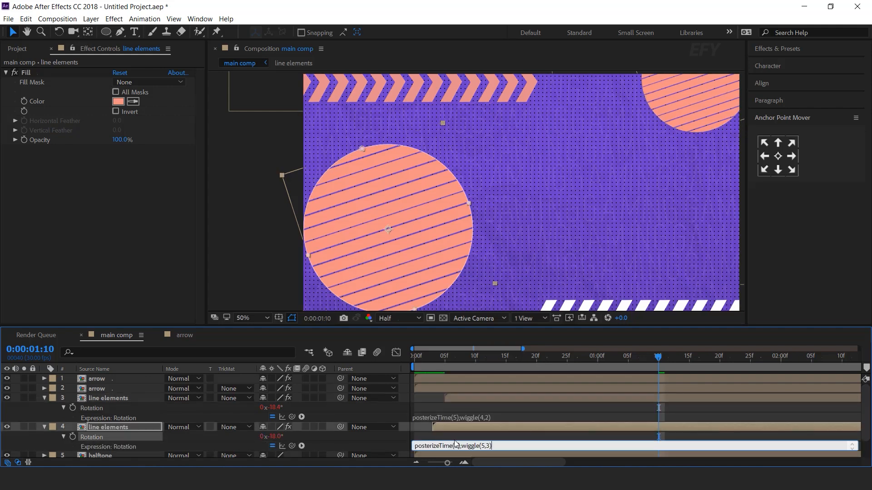
click(495, 426)
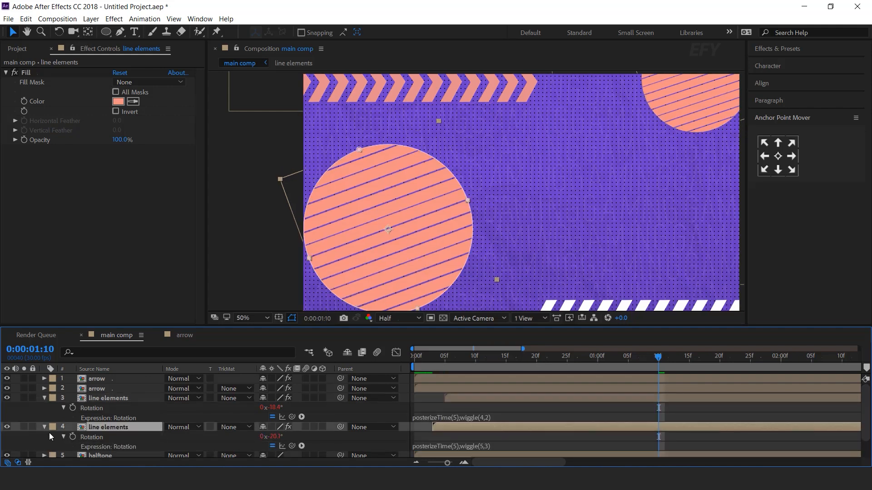
click(43, 399)
click(44, 408)
click(421, 358)
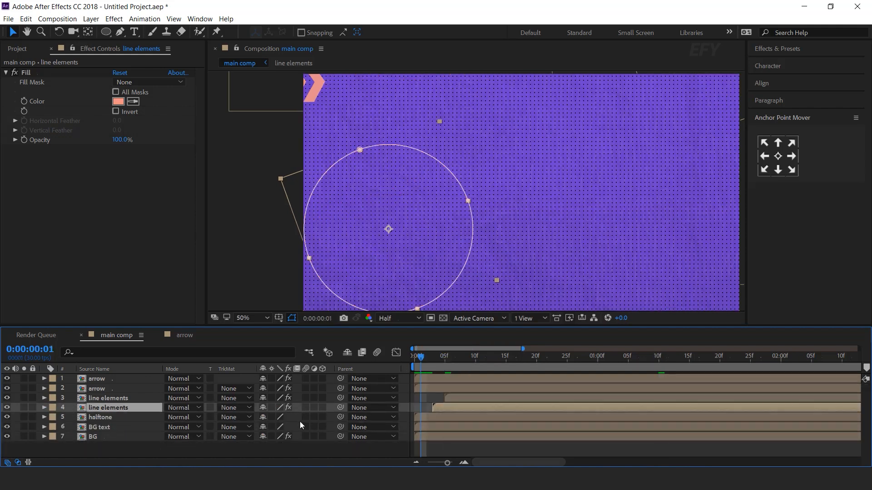
key(space)
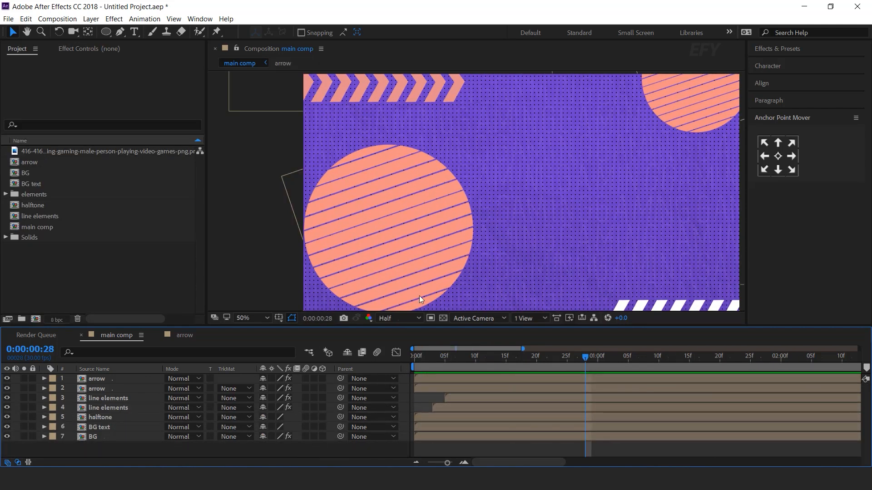
Create a new composition of 854 x 1152 px at 30 fps with a 10-second duration
click(172, 266)
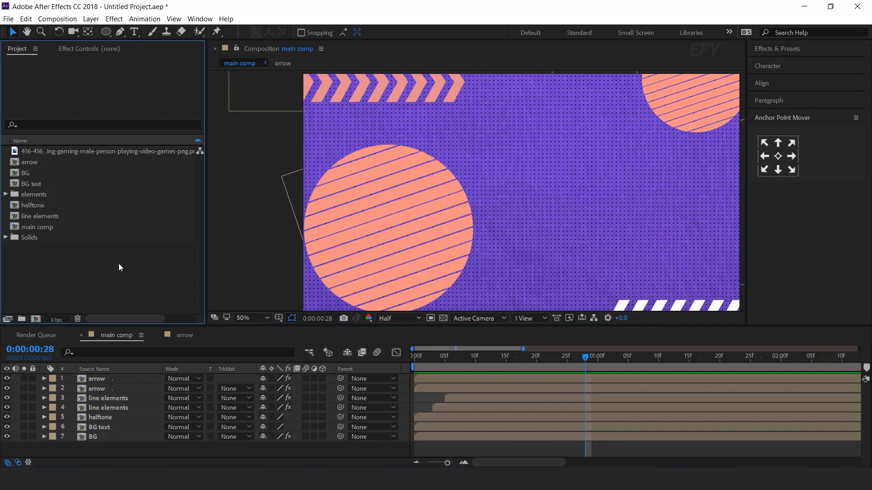
click(36, 320)
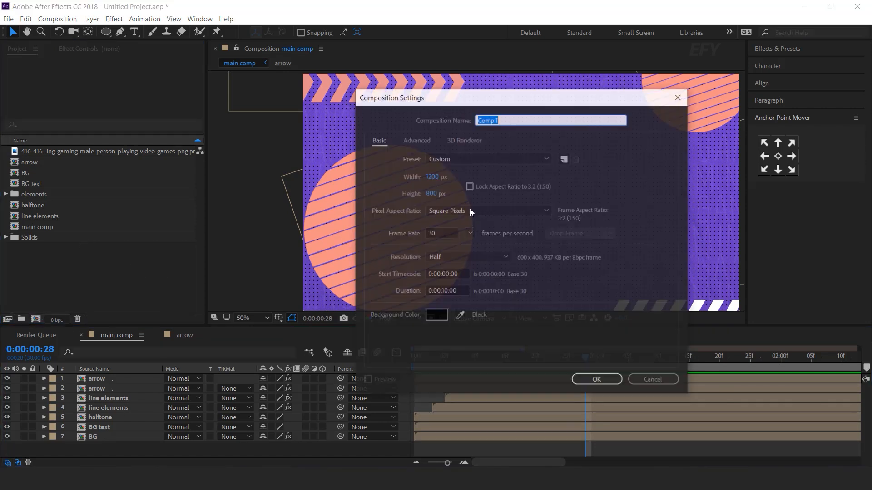
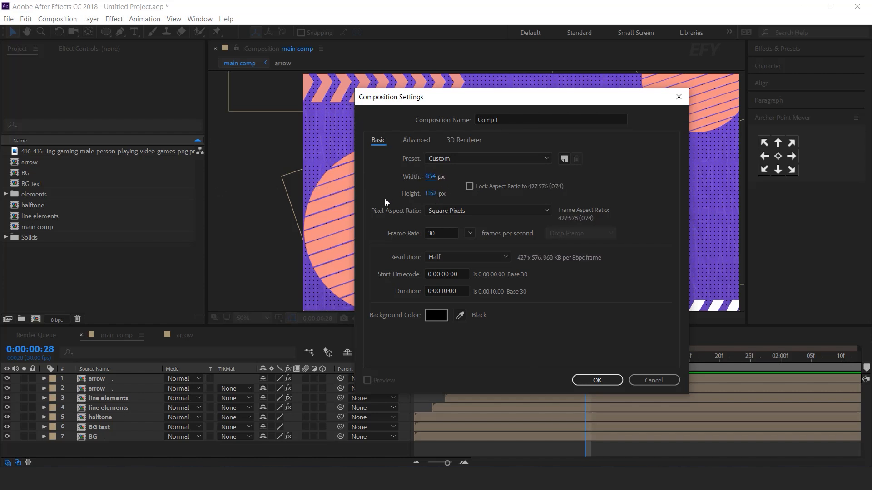
click(589, 380)
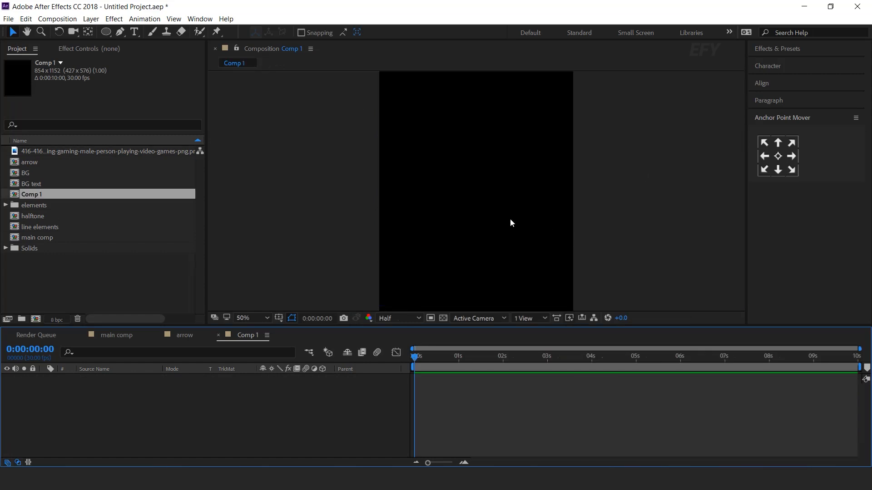
Add the PNG of the man playing video games to the new portrait composition
key(comma)
key(comma)
drag(109, 151, 217, 409)
key(period)
key(period)
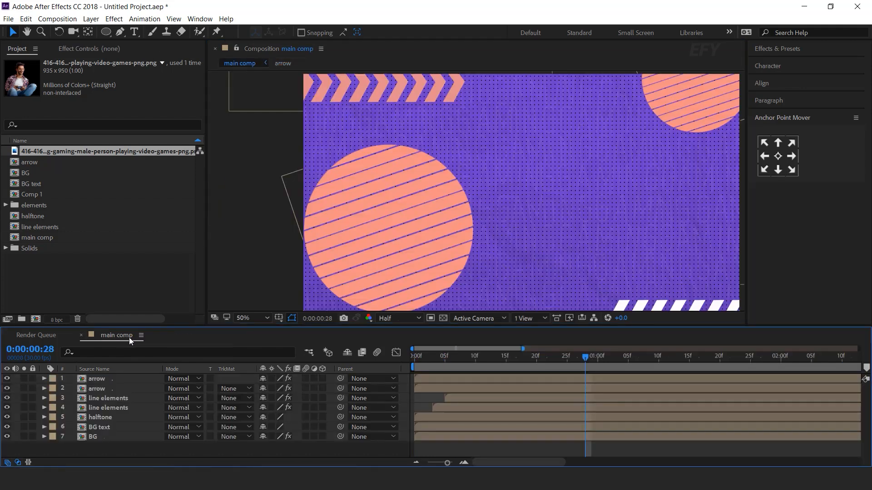
Insert the Placehlder 1 composition as the topmost layer of main comp and position it at about 598, 540 over the large circle
drag(50, 237, 134, 378)
drag(525, 238, 540, 213)
drag(542, 173, 458, 183)
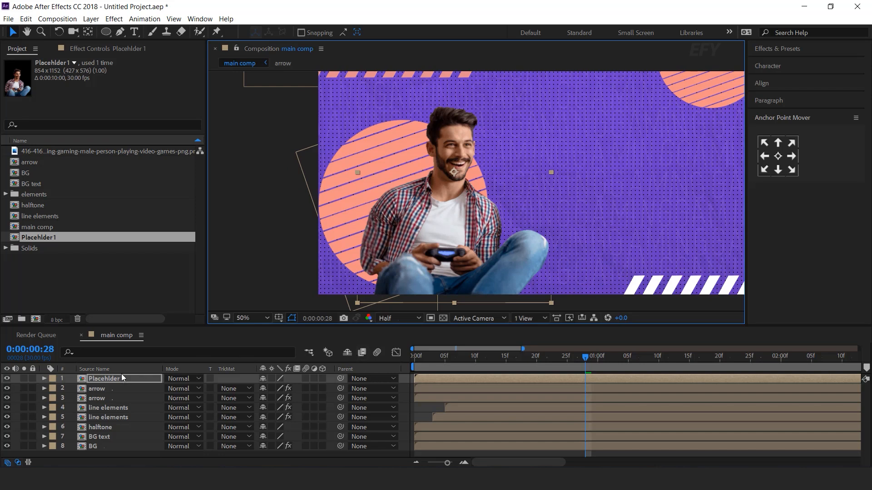
Keyframe Placehlder 1's Position to slide in from beyond the frame's left edge, from -512, 540 at frame 0 to 598, 540 at frame 10
key(p)
click(505, 356)
drag(505, 356, 343, 369)
click(72, 389)
drag(451, 171, 200, 171)
key(space)
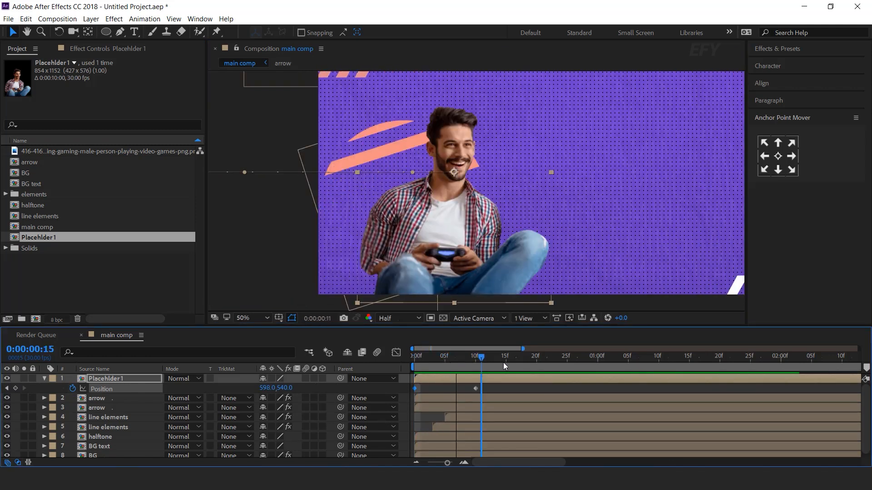
Copy the whole bounce script from Bounce script.txt in Notepad and apply it as an expression on Placehlder 1's Position
click(116, 379)
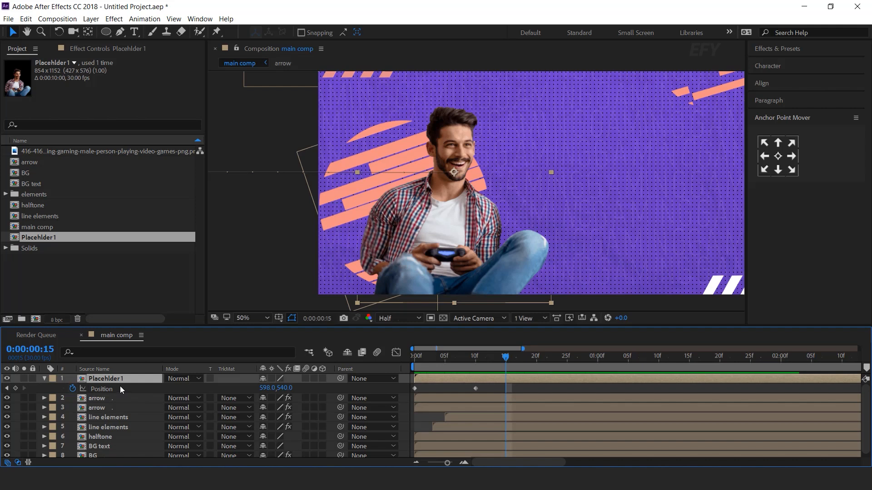
key(alt+Tab)
click(487, 240)
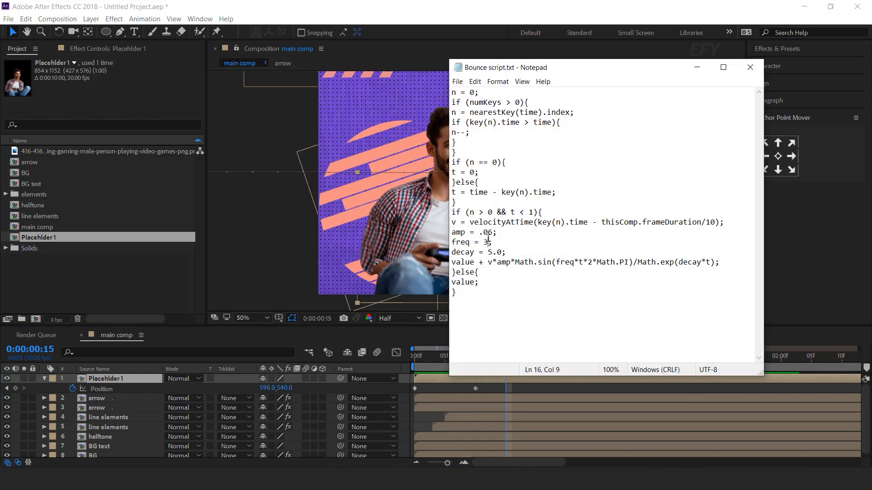
key(ctrl+a)
click(697, 67)
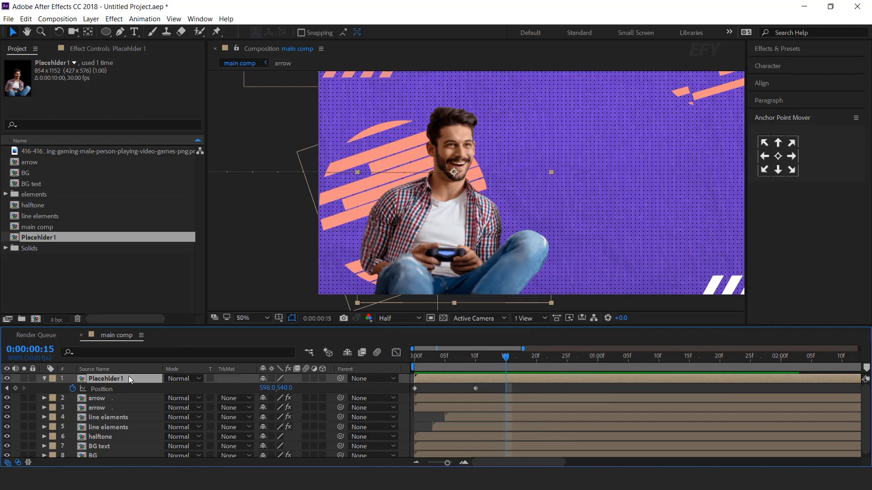
alt+click(72, 389)
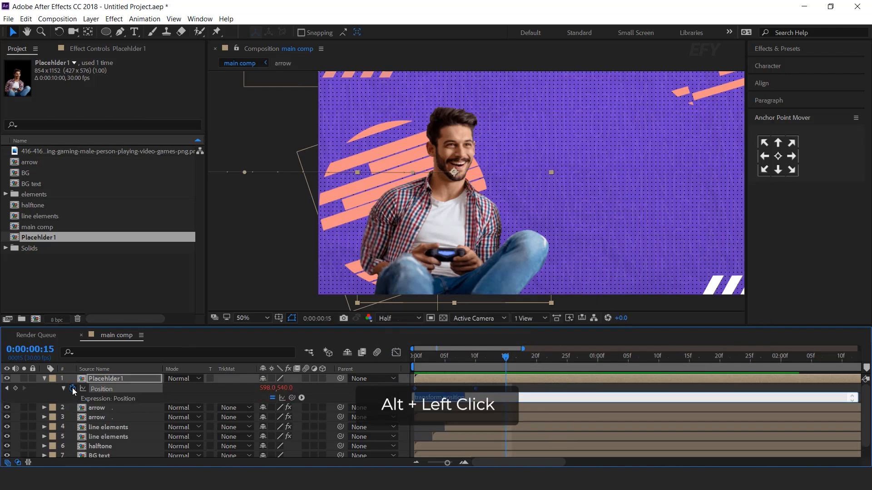
key(ctrl+v)
click(434, 377)
Preview the bounce, move Placehlder 1's ending Position keyframe to frame 5, and preview the faster entrance
key(Home)
key(space)
drag(476, 389, 440, 389)
key(space)
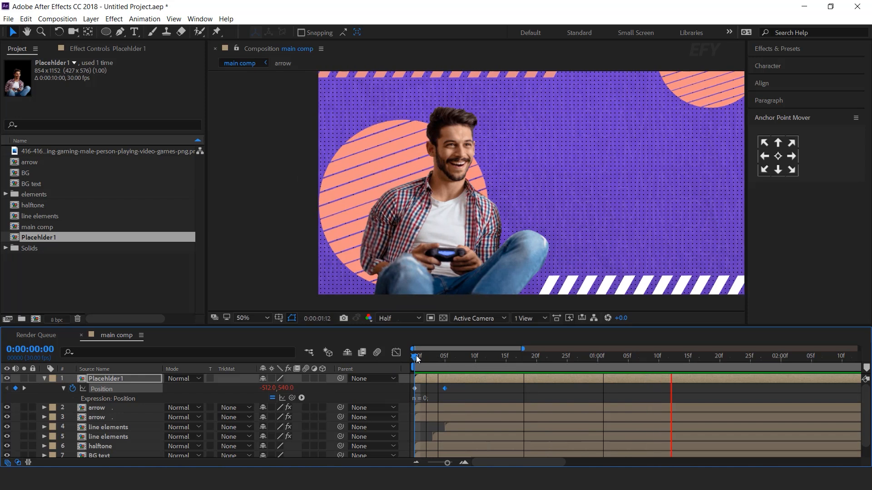
key(space)
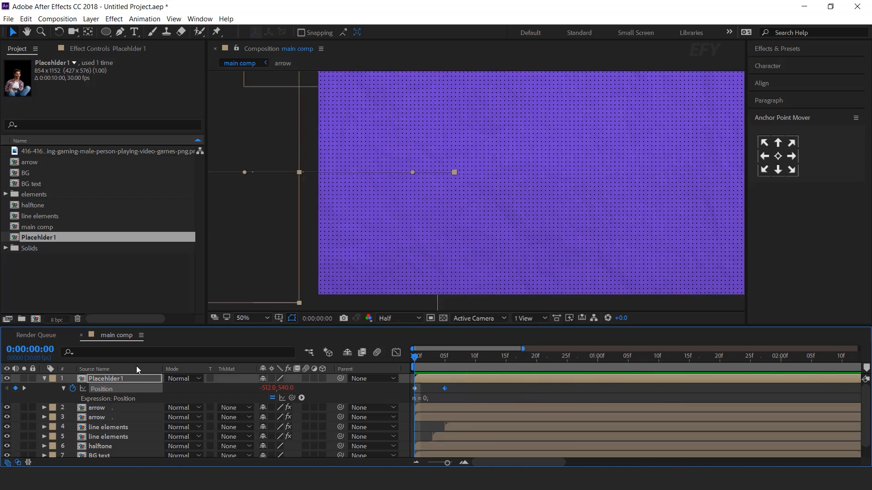
click(44, 378)
Apply the Black & White effect to the Placehlder 1 layer, viewing it at frame 14
drag(415, 360, 500, 358)
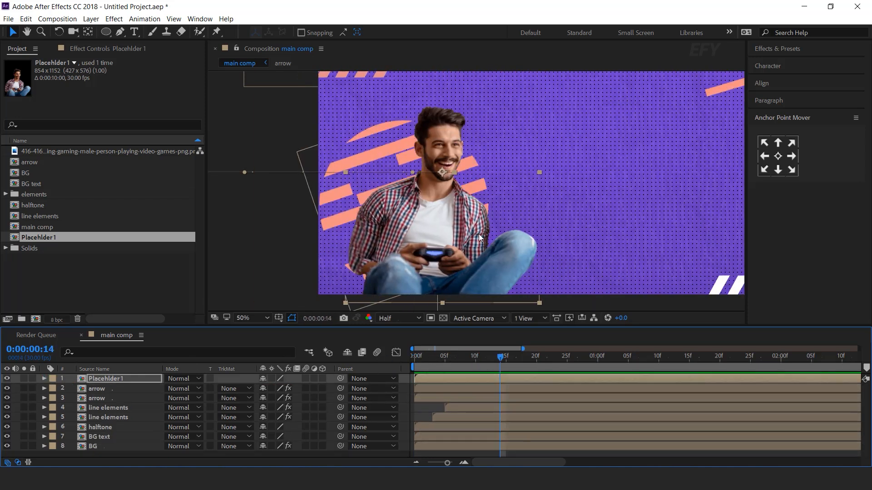
key(ctrl+space)
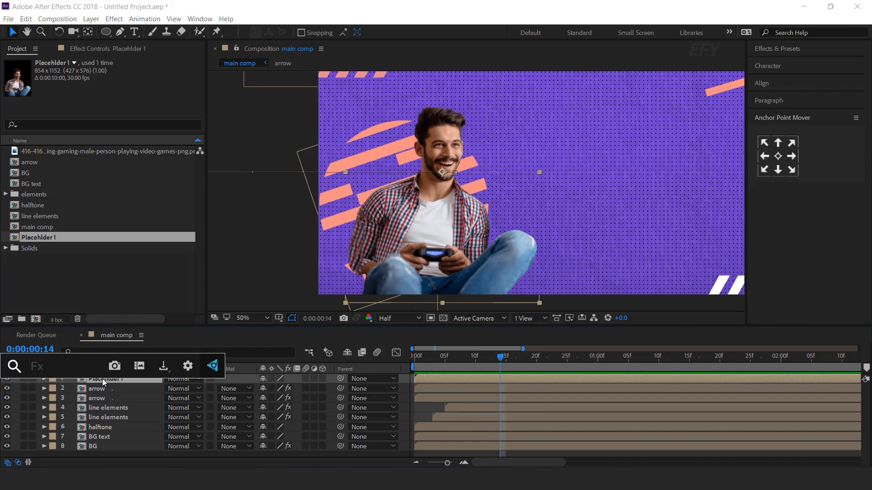
text(bla)
key(Return)
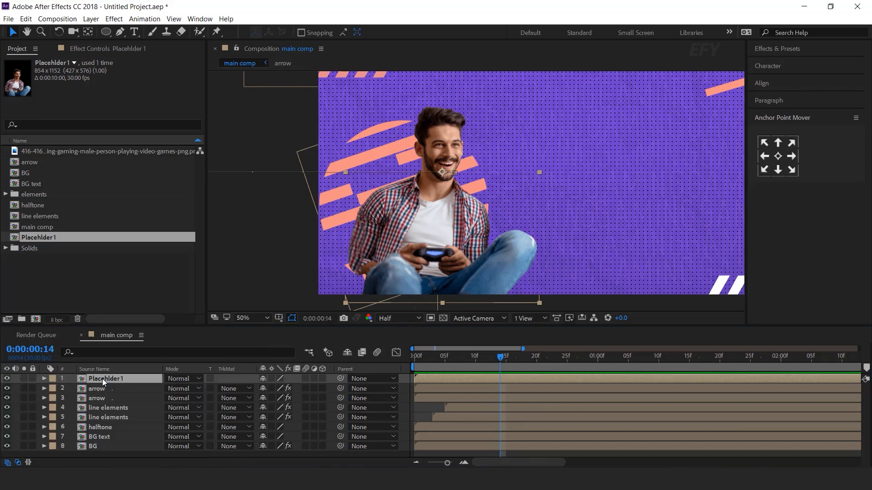
Add a Levels effect to Placehlder 1 and lower its Input White to 191 to brighten the man
key(ctrl+space)
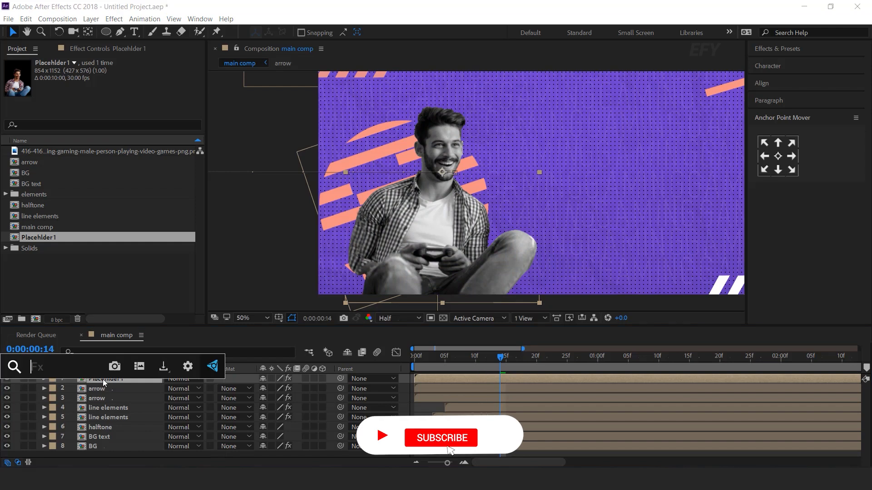
text(le)
key(Down)
key(Return)
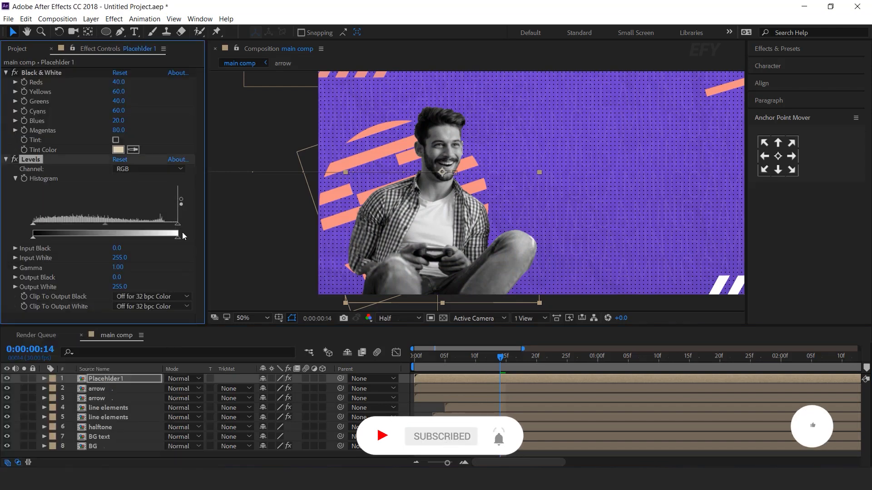
drag(178, 225, 146, 229)
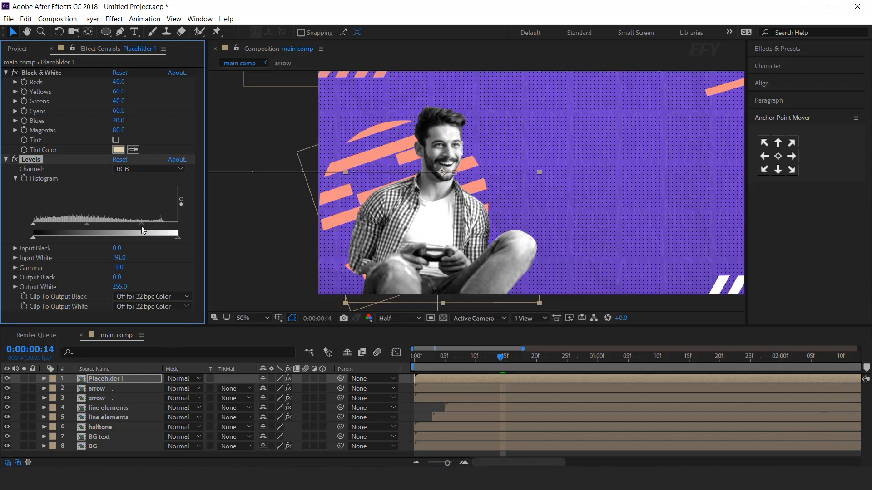
Apply the Sharpen effect to the Placehlder 1 layer and set its Sharpen Amount to 10
key(ctrl+space)
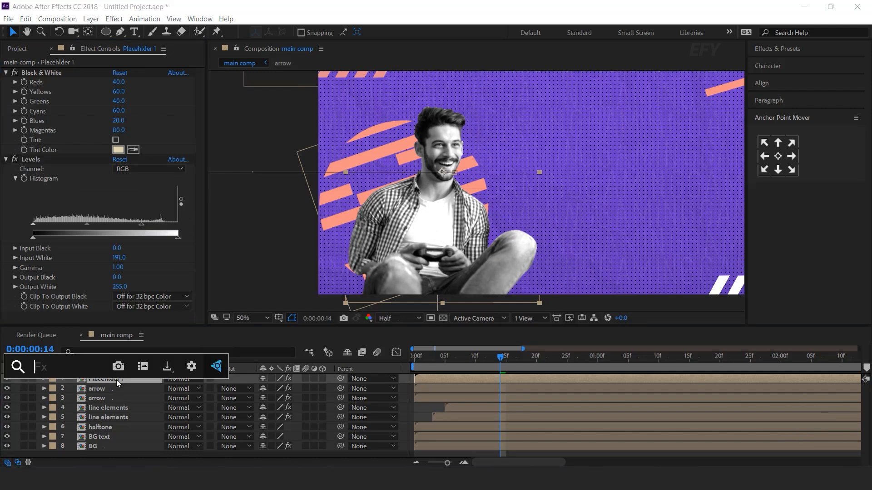
text(sha)
key(Return)
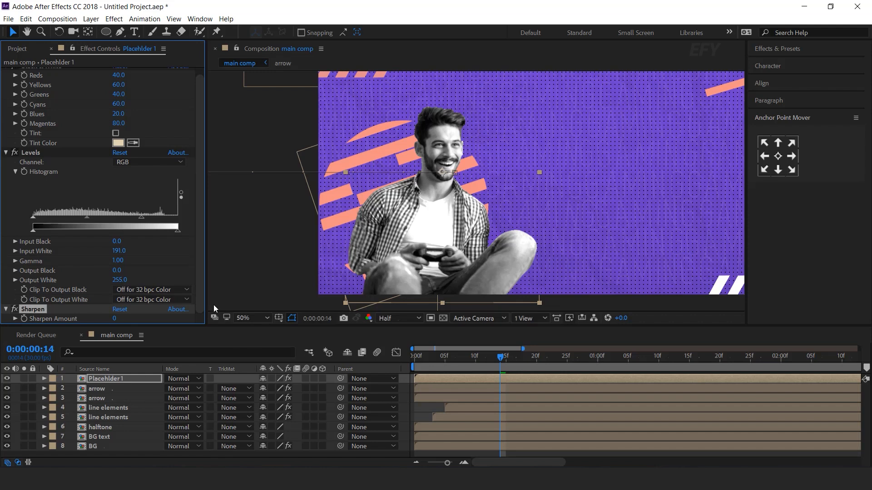
click(118, 318)
text(10)
key(Return)
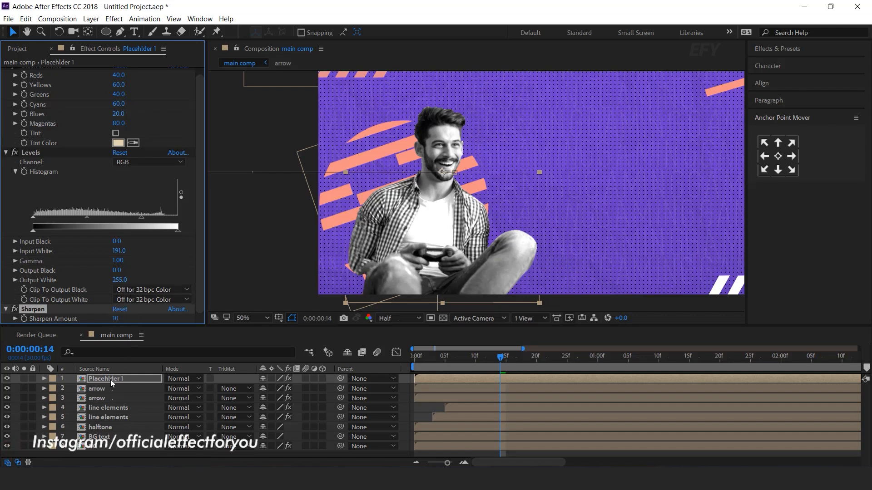
Add the Transform effect to the Placehlder 1 layer
click(110, 380)
key(ctrl+space)
text(tra)
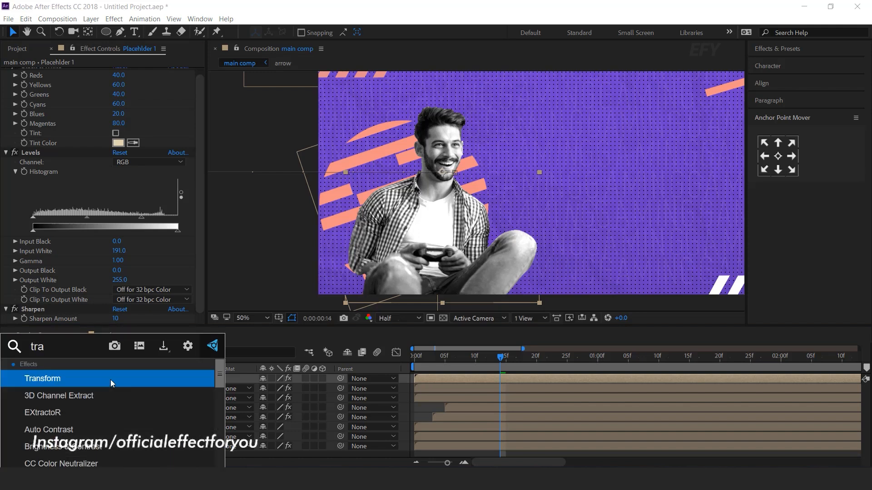
key(Return)
Give the Transform effect's Position the expression posterizeTime(5);wiggle(5,3) and preview the jitter from the first frame
scroll(115, 208, up, 1)
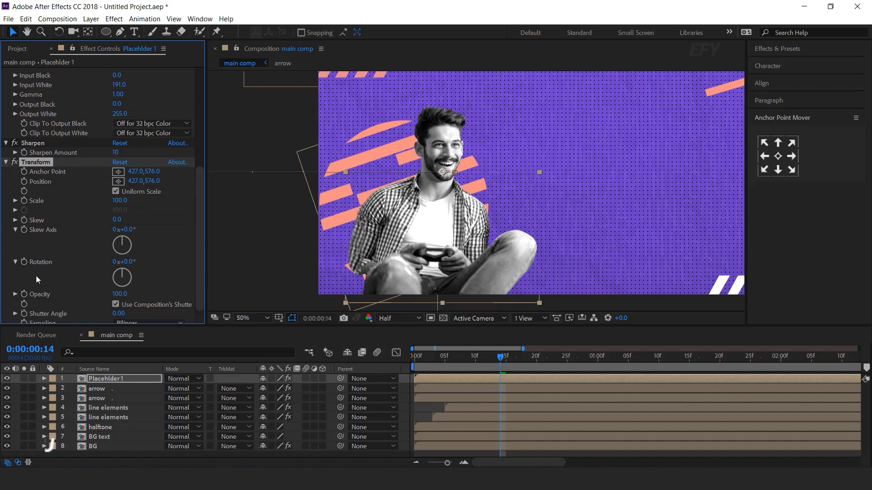
alt+click(24, 182)
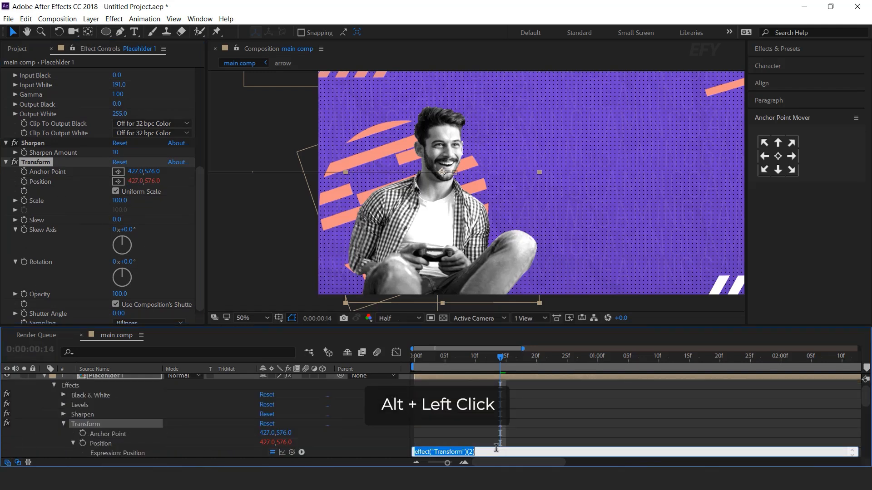
text(posterizeTime(5);wiggle(5,3)
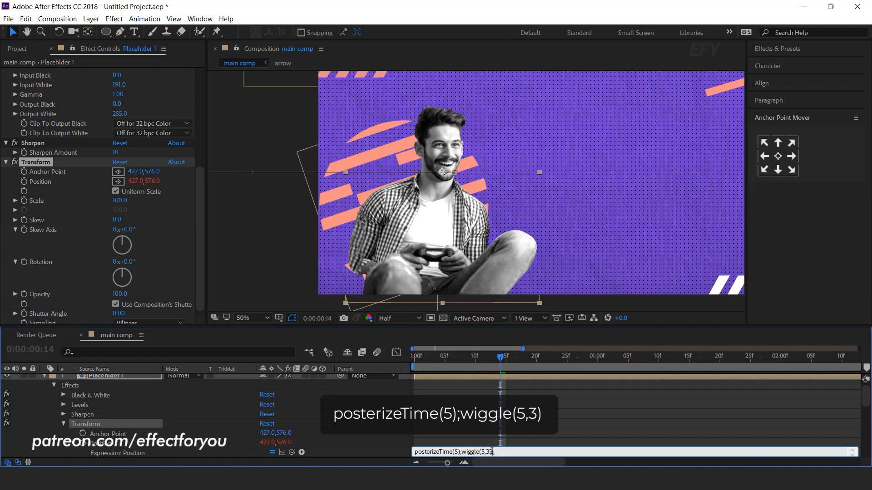
text())
click(446, 377)
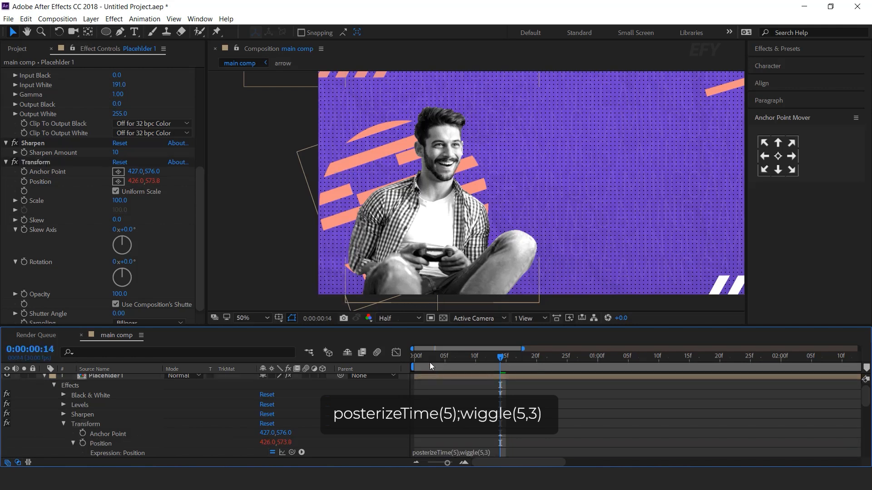
key(Home)
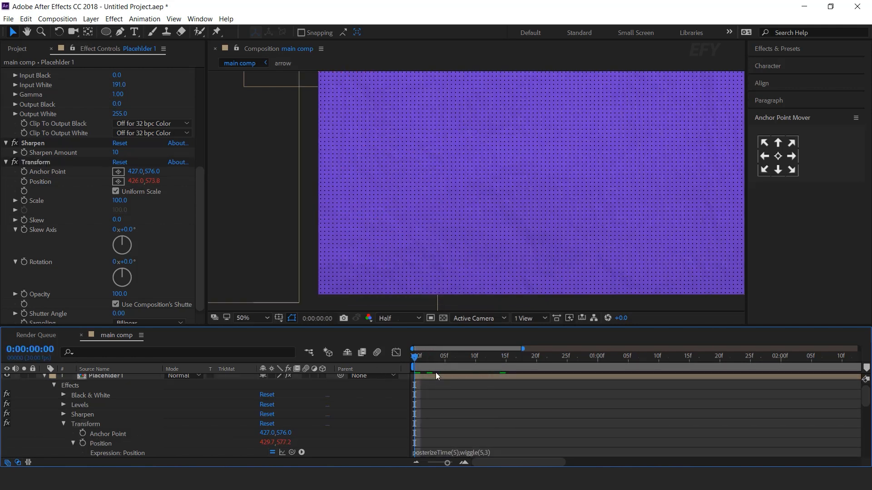
key(space)
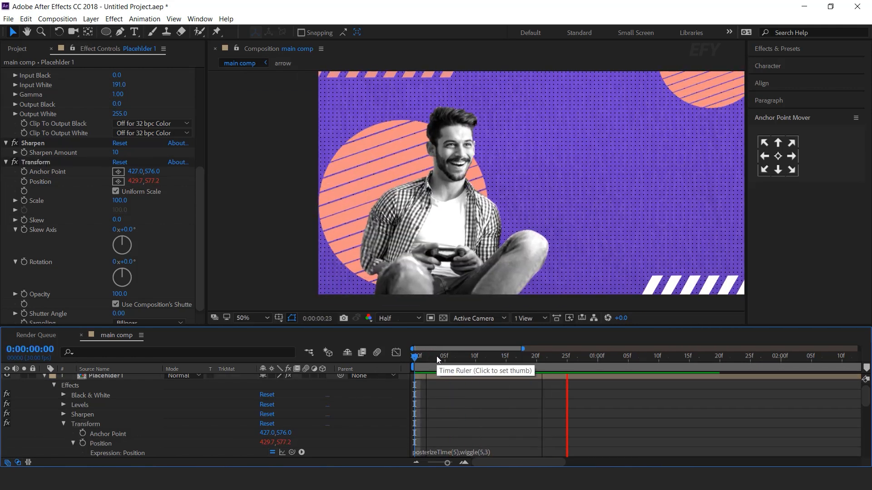
click(437, 356)
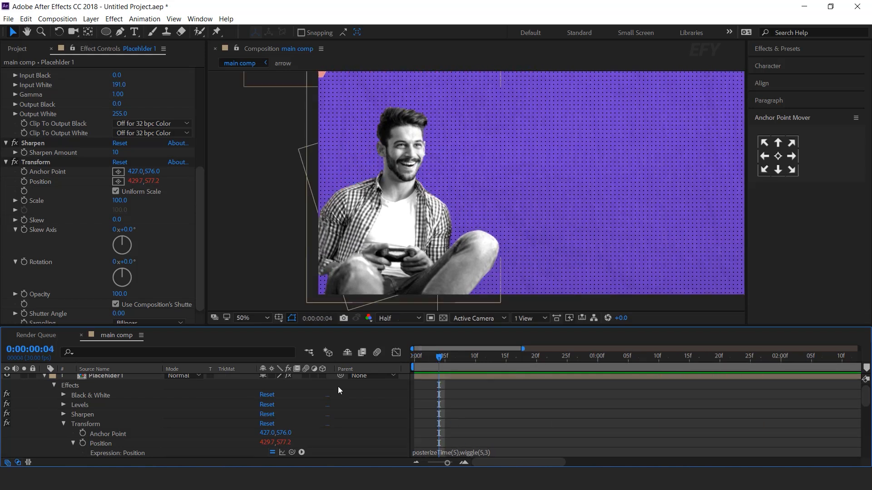
Apply the expression posterizeTime(5);wiggle(5,3) to the Transform effect's Rotation, preview it, and collapse the Placehlder 1 layer's properties
click(52, 265)
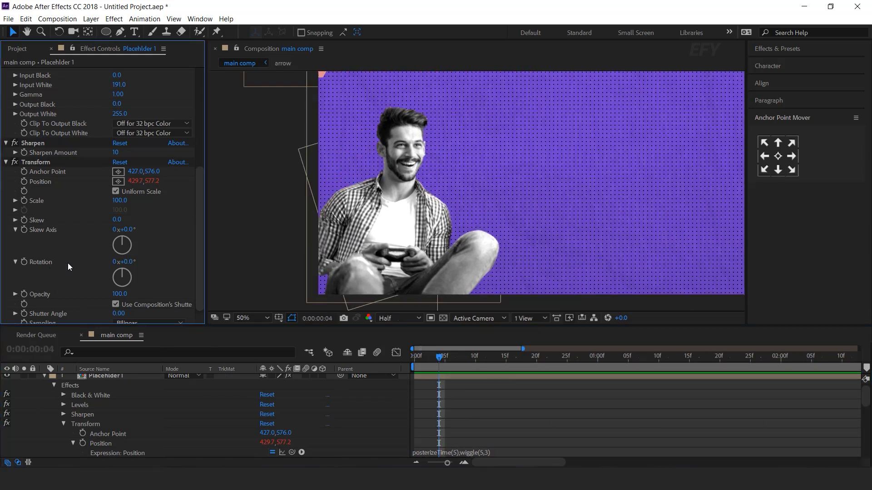
alt+click(25, 266)
text(posterizeTime(5);wiggle(5,3))
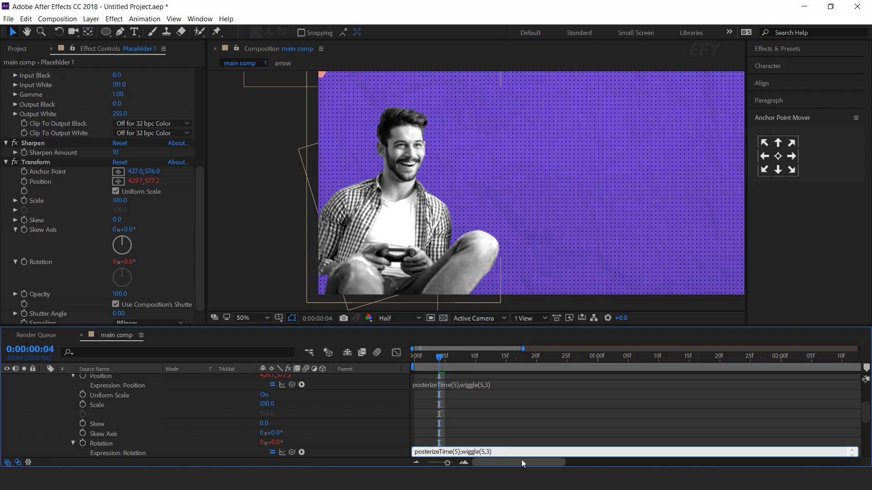
text(,3)
key(KP_Enter)
key(space)
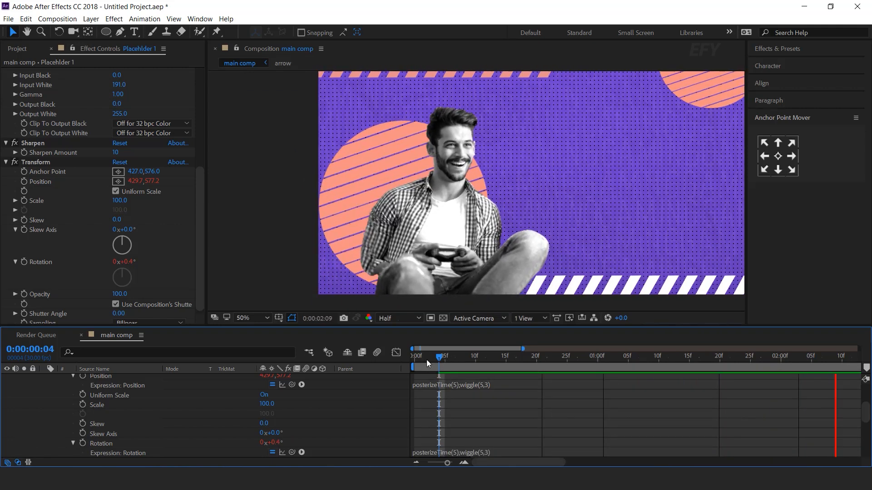
click(415, 357)
scroll(113, 408, up, 5)
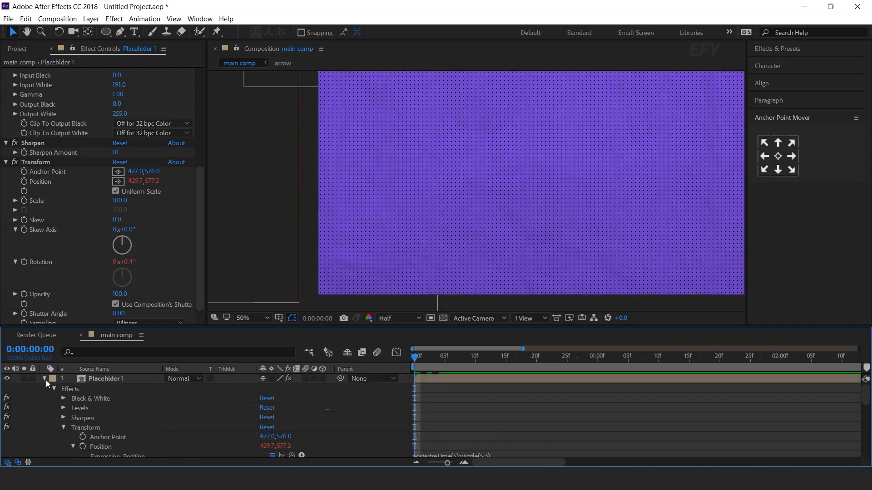
click(44, 379)
Duplicate the Placehlder 1 layer at frame 27 and apply a white (ffffff) Fill effect to the lower copy
key(comma)
drag(432, 356, 579, 356)
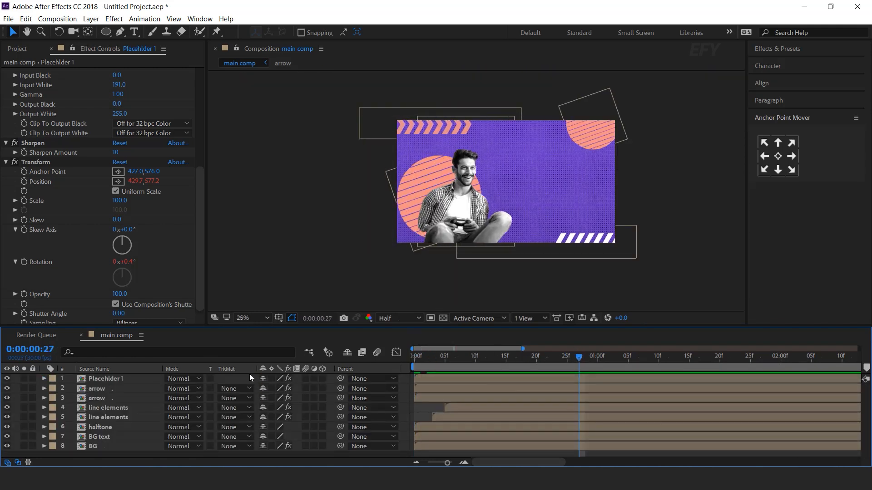
click(116, 383)
key(ctrl+d)
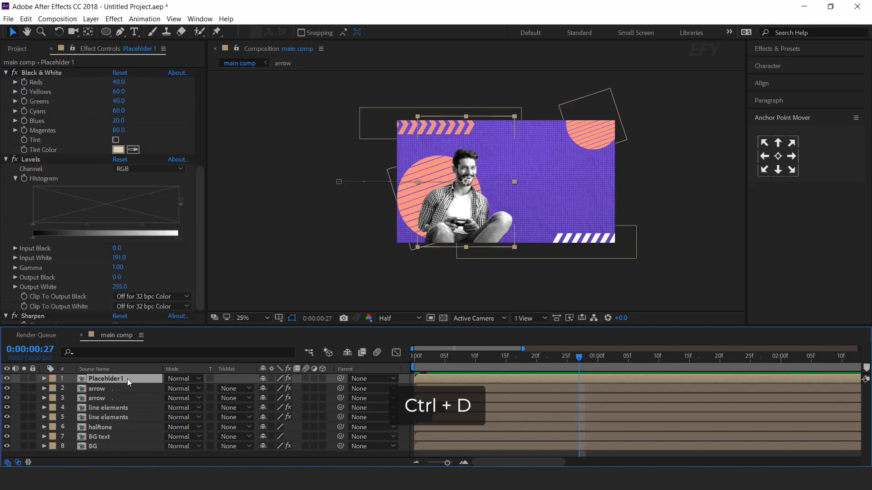
key(ctrl+space)
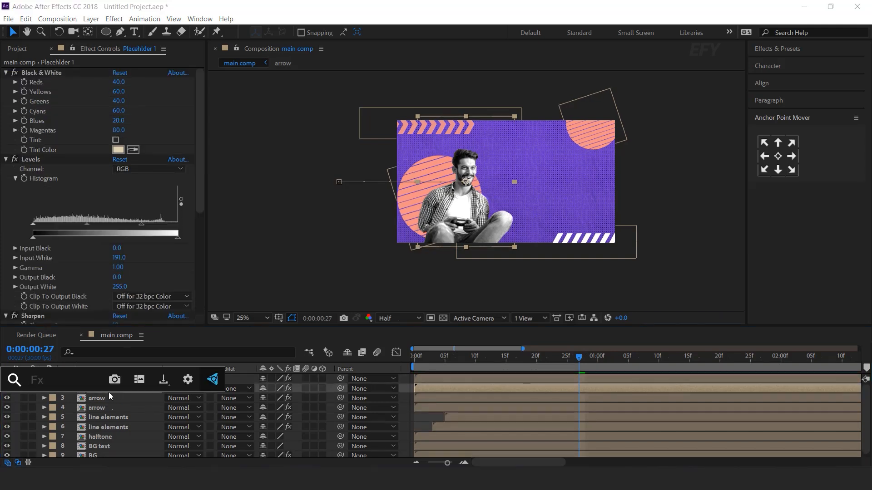
text(fil)
key(Return)
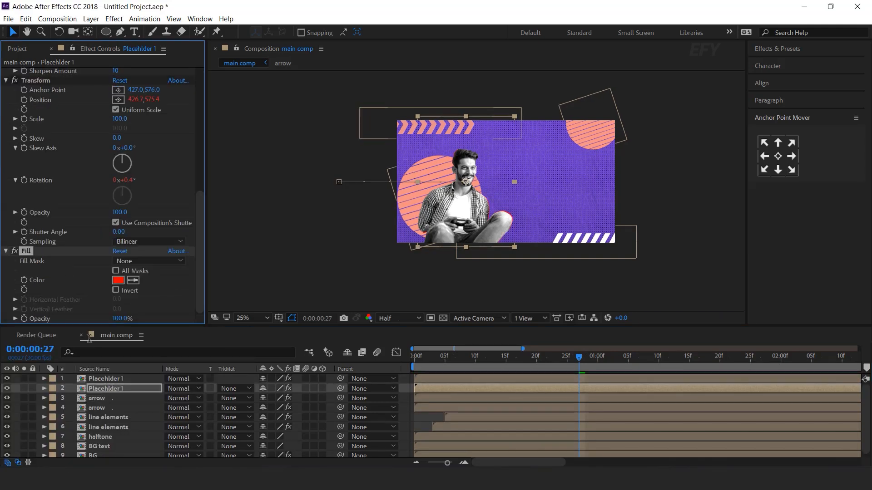
click(117, 281)
text(ffffff)
click(266, 74)
Preview the scene from the start and examine the jittering white edge behind the man
drag(443, 358, 409, 331)
key(space)
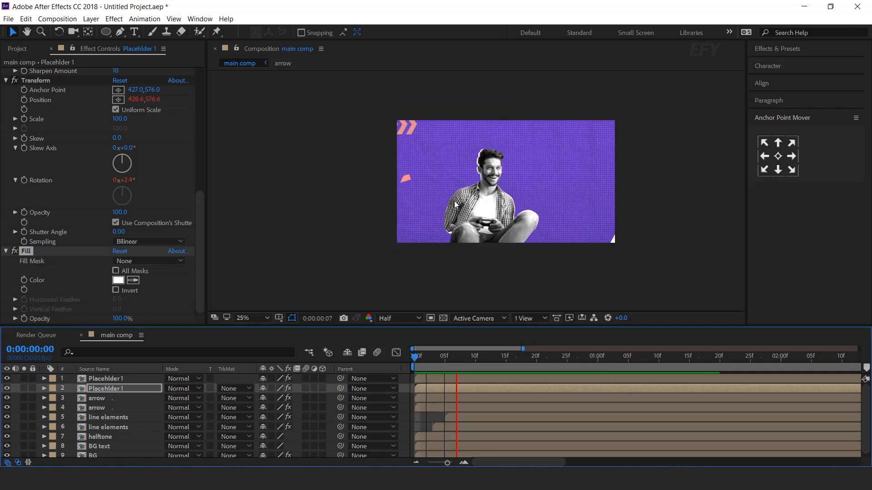
key(period)
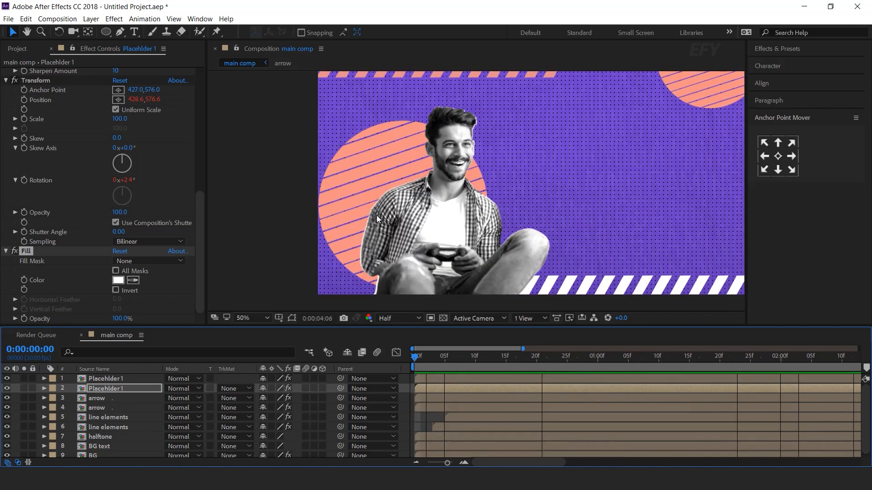
drag(431, 358, 482, 358)
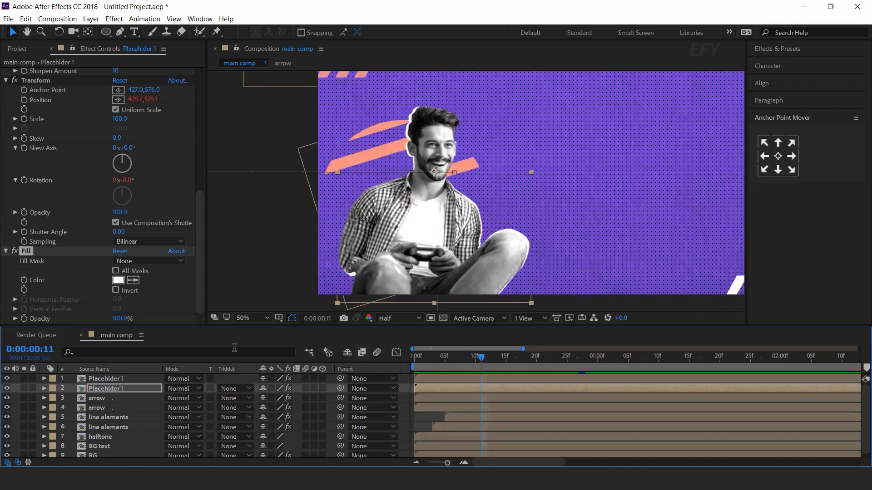
key(comma)
key(space)
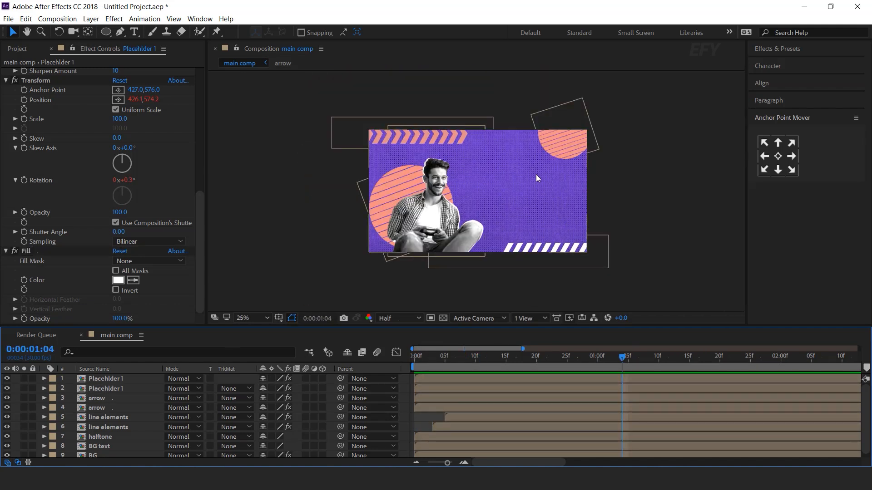
Create a new 1920 x 1080 composition named text 1
click(17, 48)
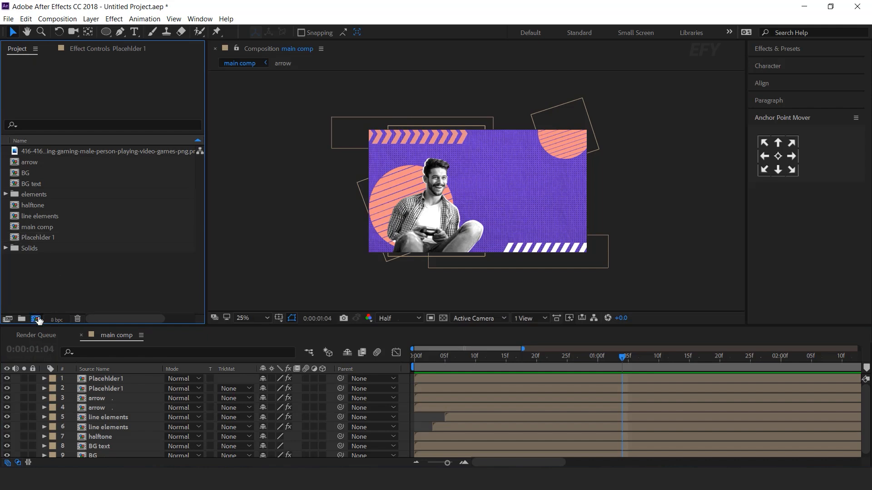
click(36, 319)
click(439, 177)
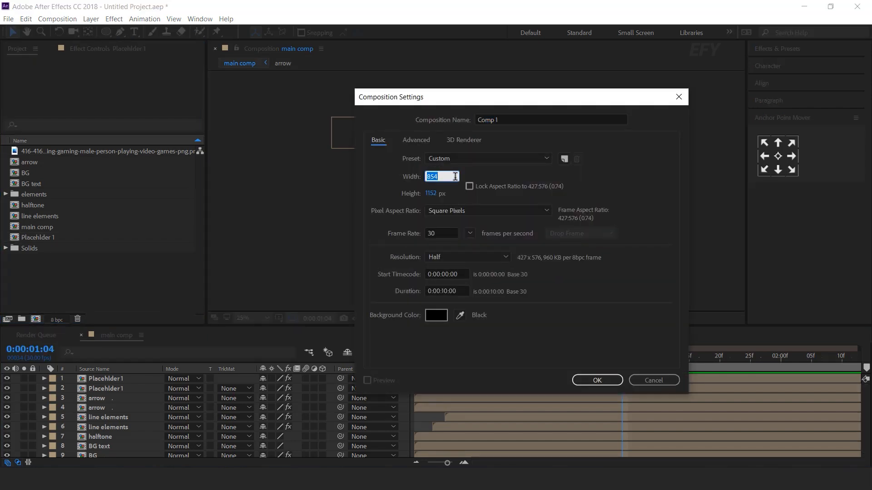
text(1920)
key(Tab)
text(1080)
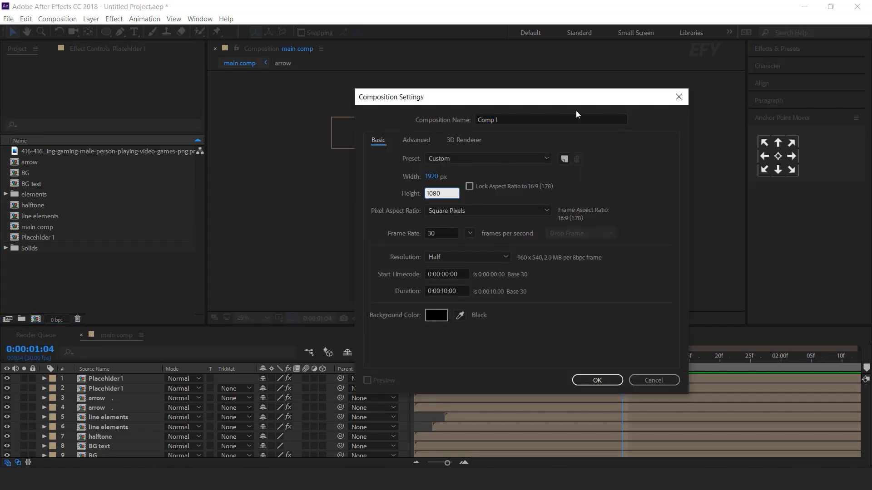
key(Tab)
text(text)
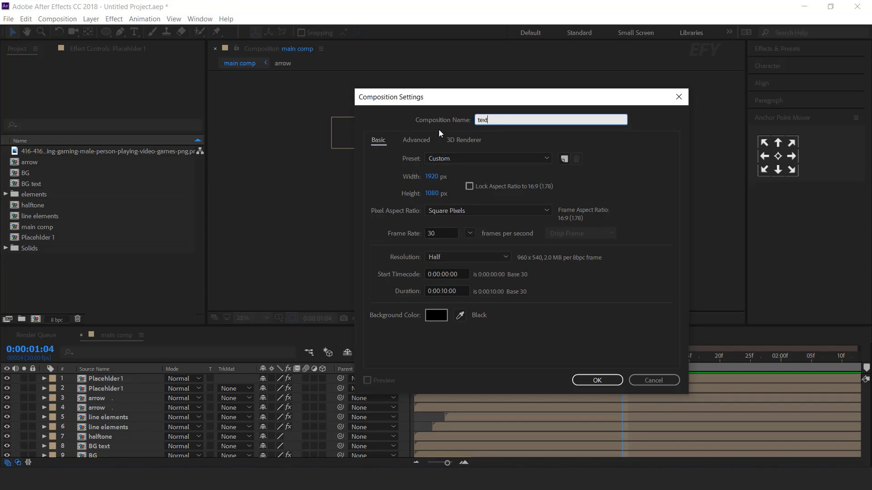
text( 1)
key(Return)
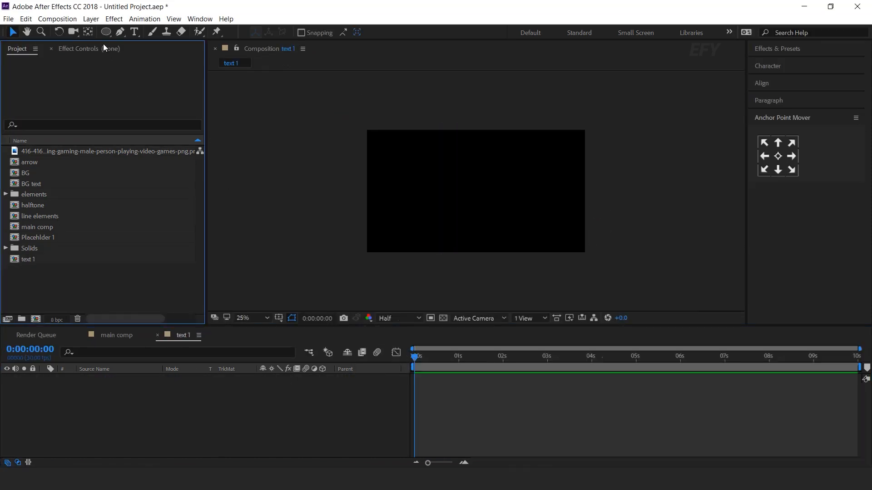
Add the text "gaming" in white all-caps Bebas Regular, right of the centre of the text 1 composition
click(132, 33)
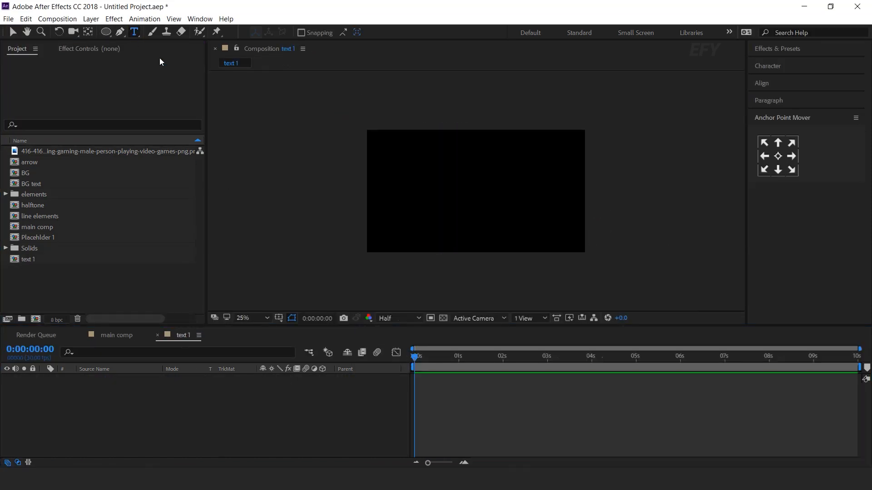
click(427, 186)
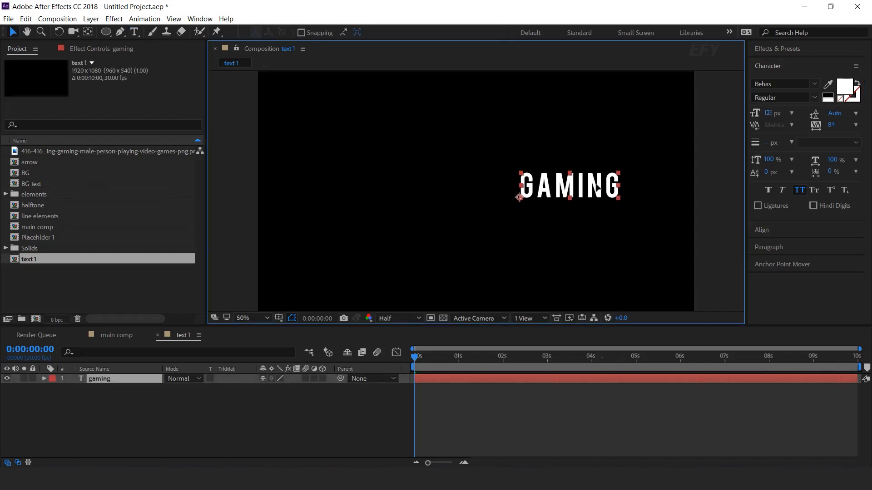
drag(592, 183, 567, 167)
key(v)
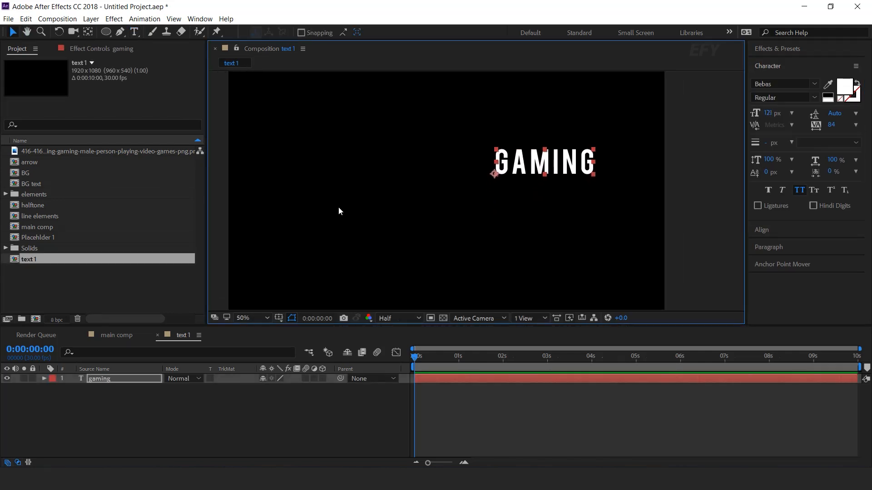
Add a text animator with Position and Opacity properties to the gaming layer
key(Return)
click(44, 378)
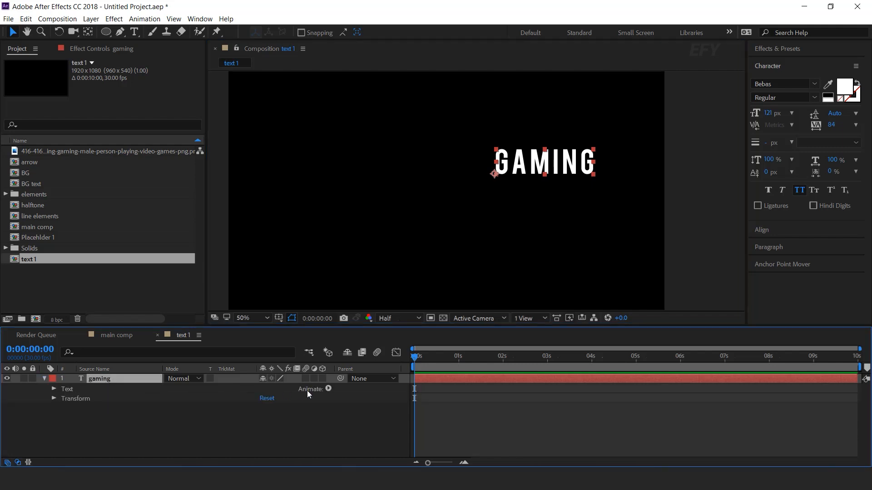
click(328, 389)
click(359, 214)
click(328, 389)
click(369, 257)
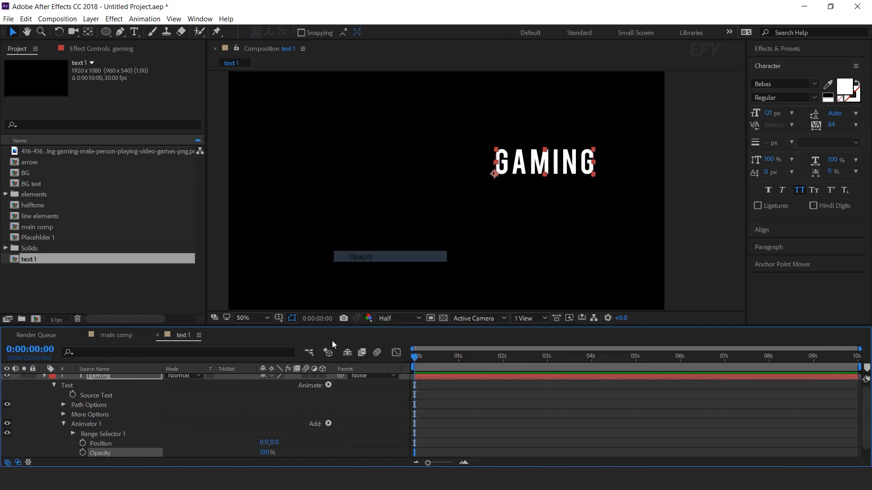
Set Animator 1's Position to 605.0,0.0 and its Opacity to 0%
drag(269, 433, 346, 432)
click(266, 442)
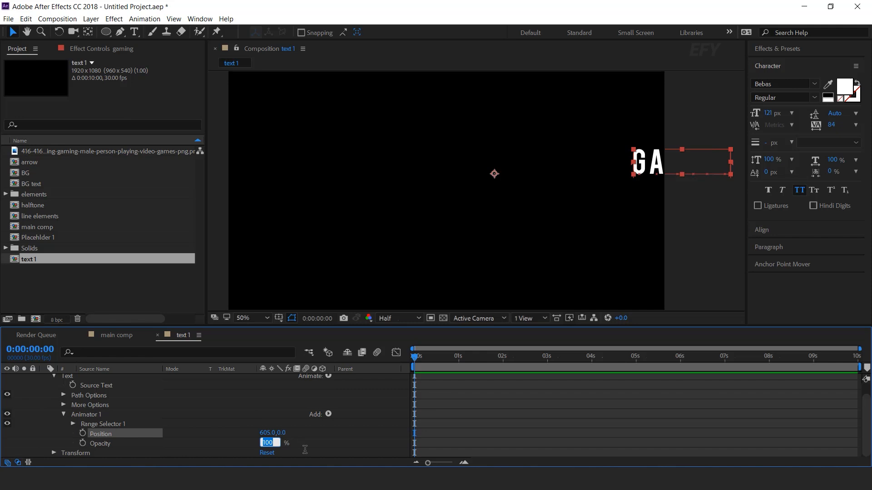
text(0)
key(Return)
click(83, 415)
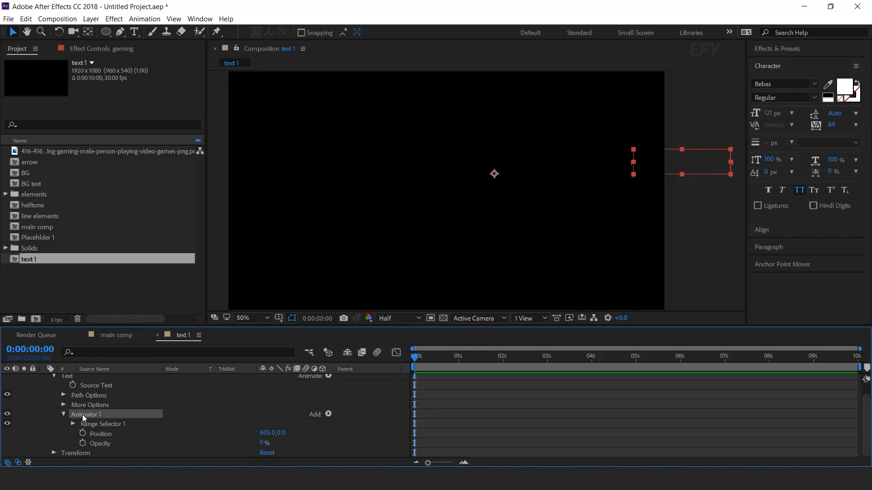
Add an Expression selector to Animator 1 of the gaming layer and base it on Words
click(328, 414)
mouse_move(351, 427)
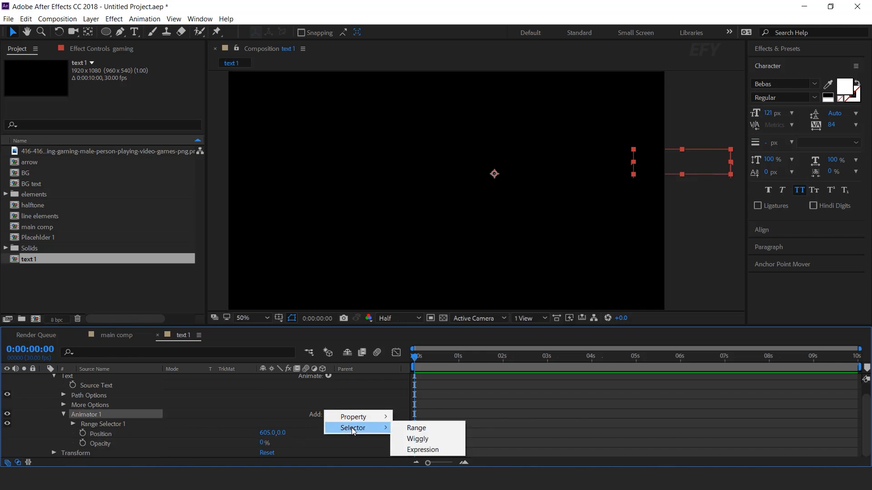
click(450, 449)
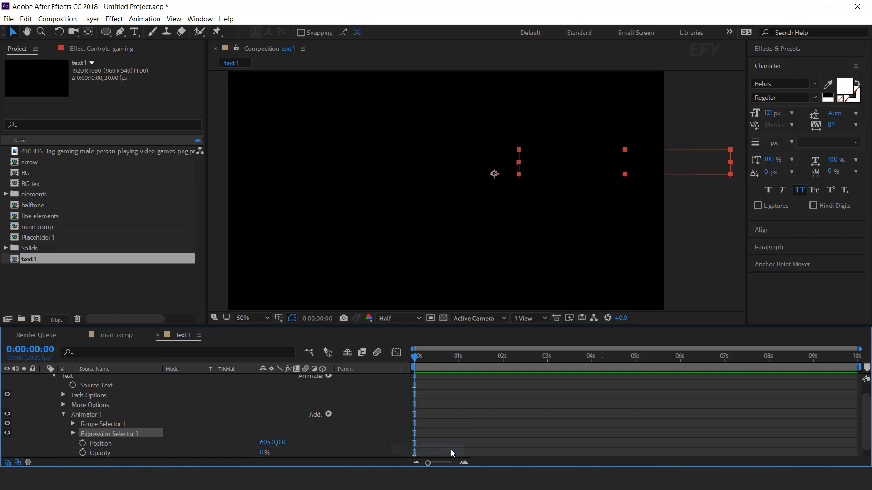
click(73, 433)
scroll(91, 431, down, 2)
click(113, 414)
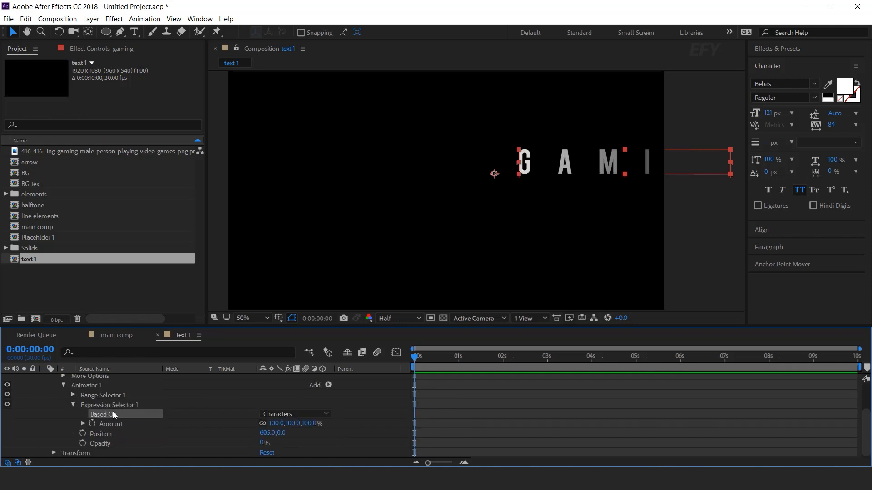
click(303, 414)
click(303, 449)
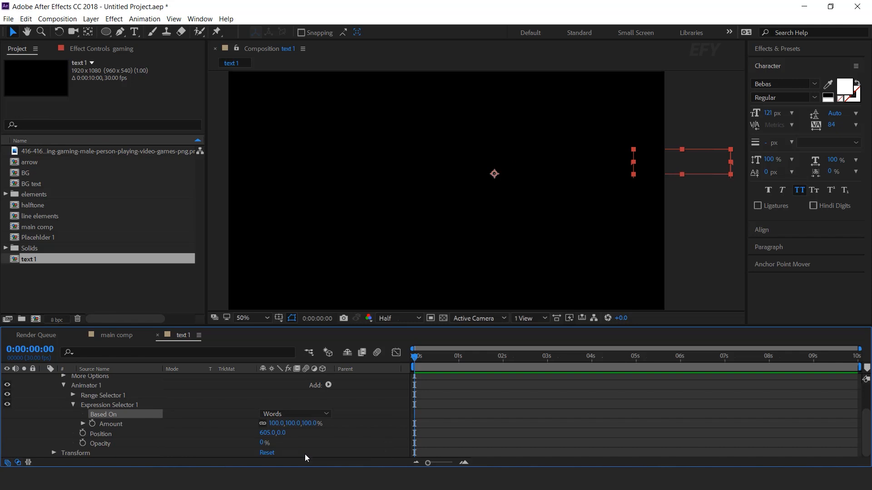
Copy the whole script from delay script.txt in Notepad into Expression Selector 1's Amount as an expression and preview the text animation
click(110, 424)
key(alt+Tab)
drag(572, 289, 353, 31)
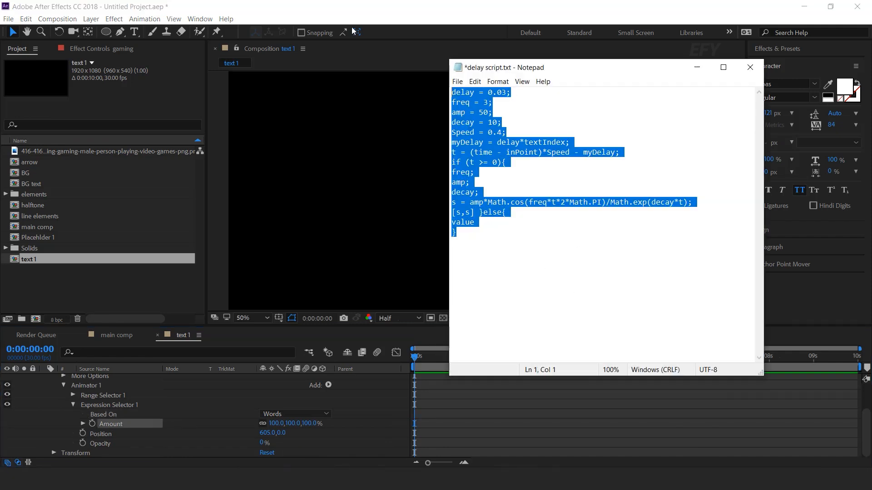
click(697, 68)
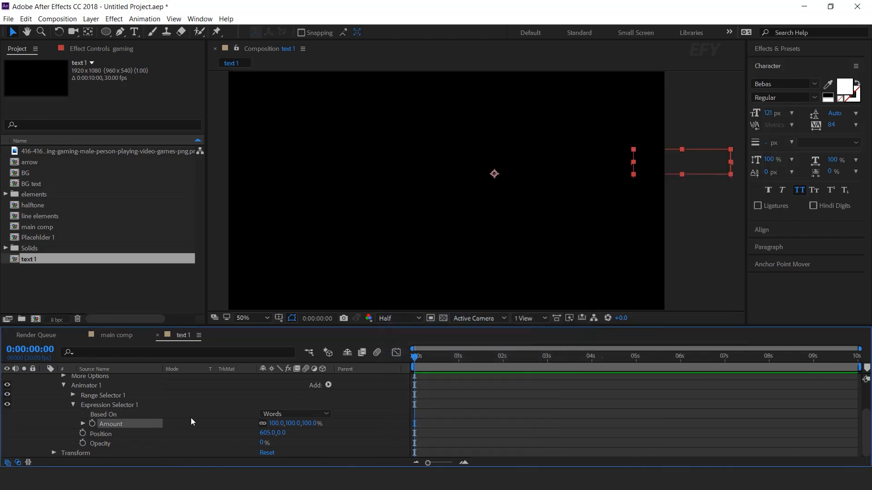
alt+click(92, 425)
key(ctrl+v)
click(484, 399)
key(space)
key(space)
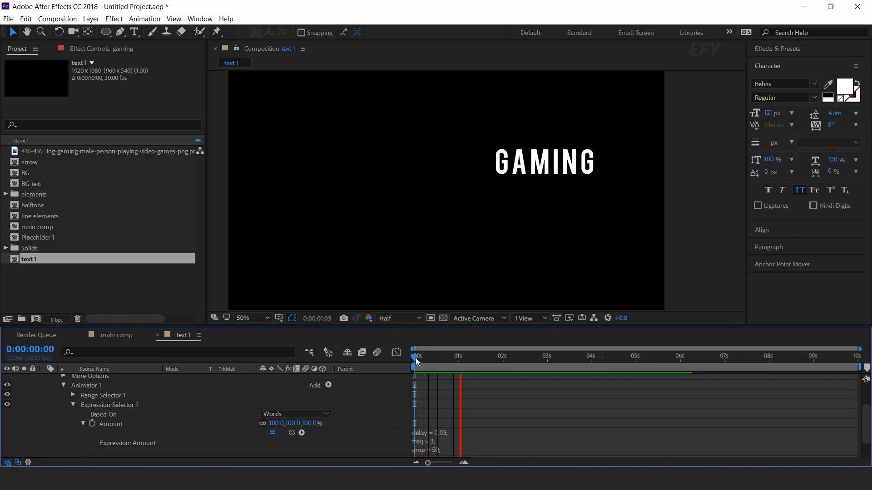
drag(415, 358, 516, 358)
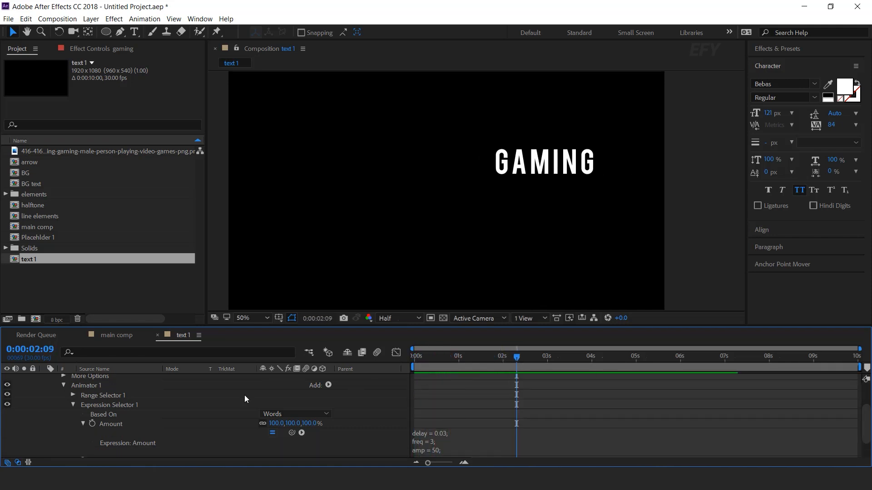
Add a second text animator with Position and Rotation properties to the gaming layer
click(68, 386)
click(92, 380)
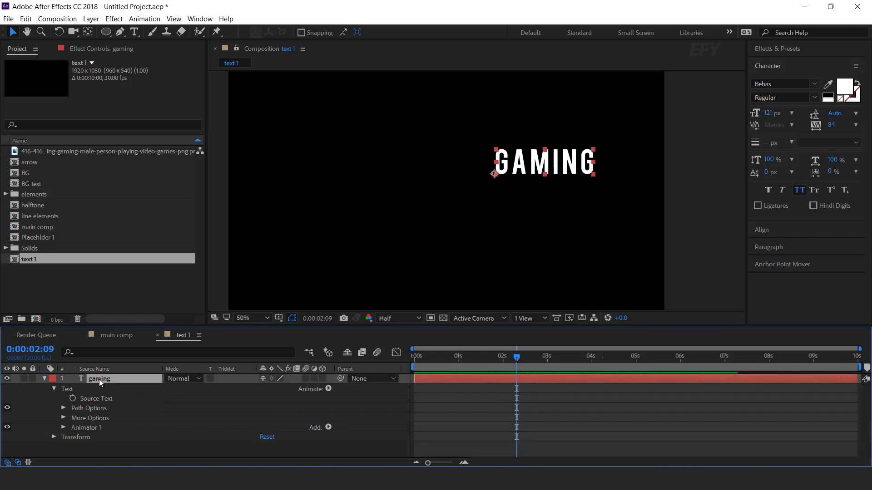
click(329, 388)
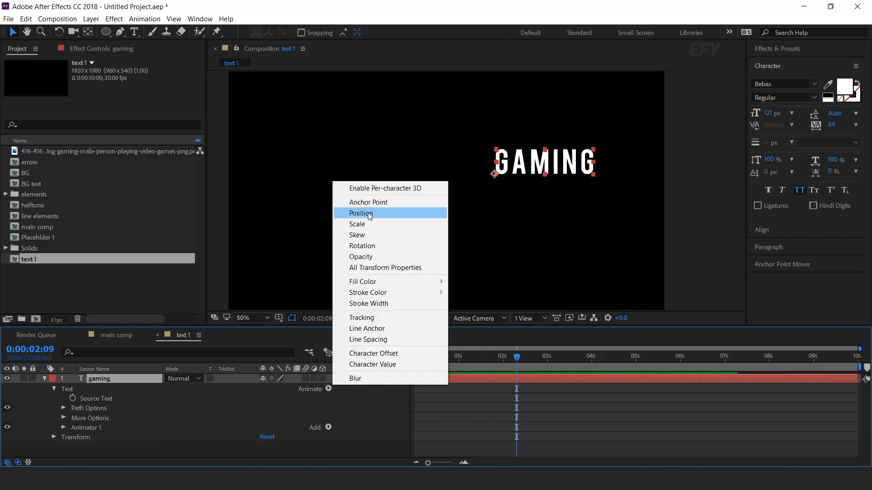
click(358, 214)
click(328, 385)
click(359, 242)
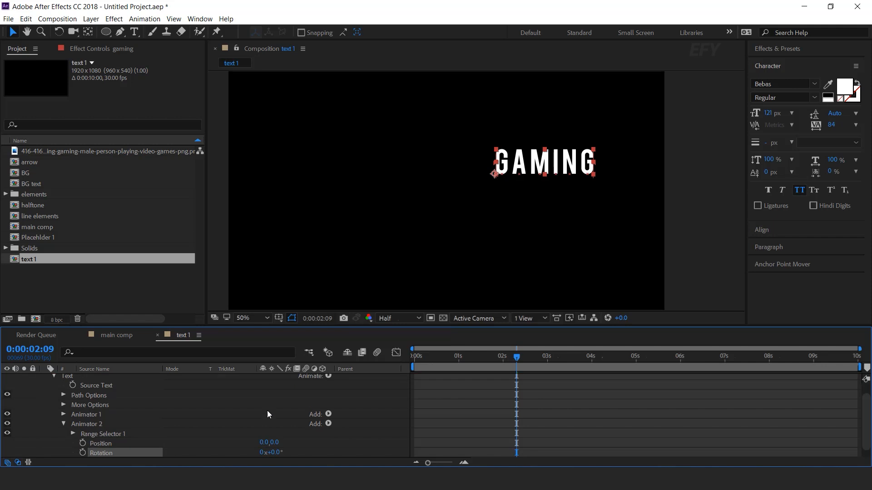
Set Animator 2's Position to 3.0,3.0 and its Rotation to 8°
click(263, 442)
text(3)
key(Tab)
text(3)
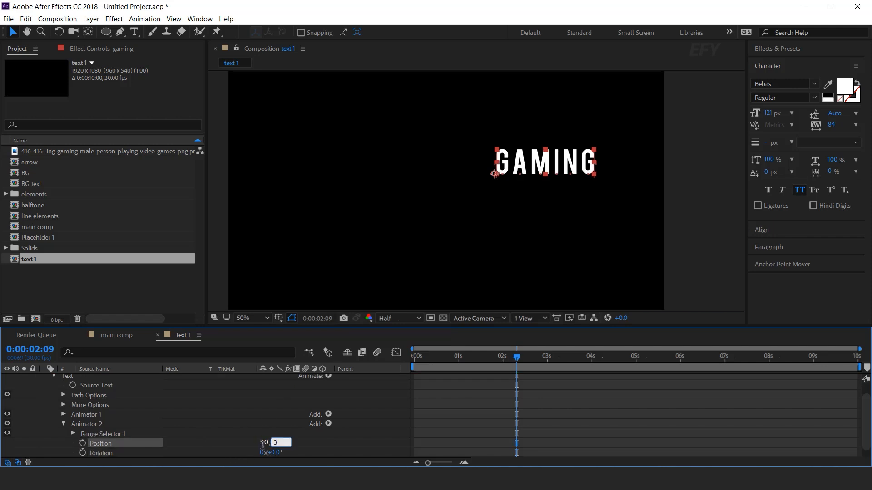
click(278, 454)
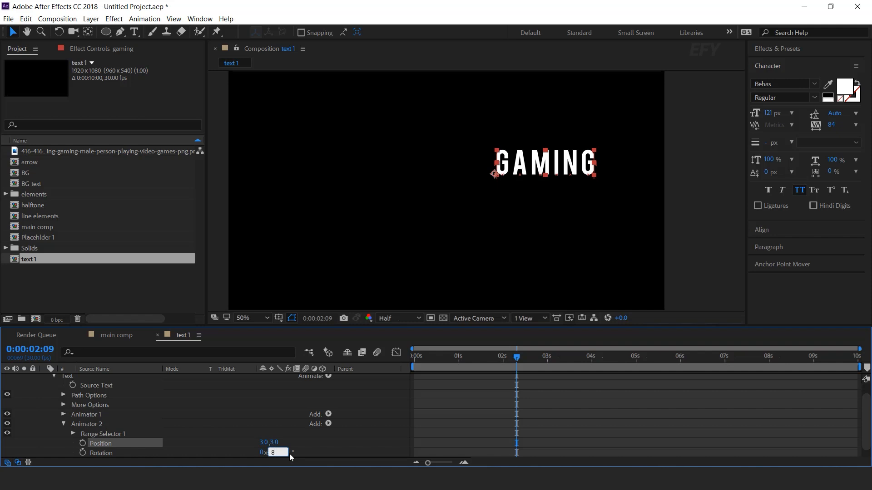
key(Return)
Add a Wiggly selector to Animator 2 and set its Wiggles/Second to 0
click(93, 423)
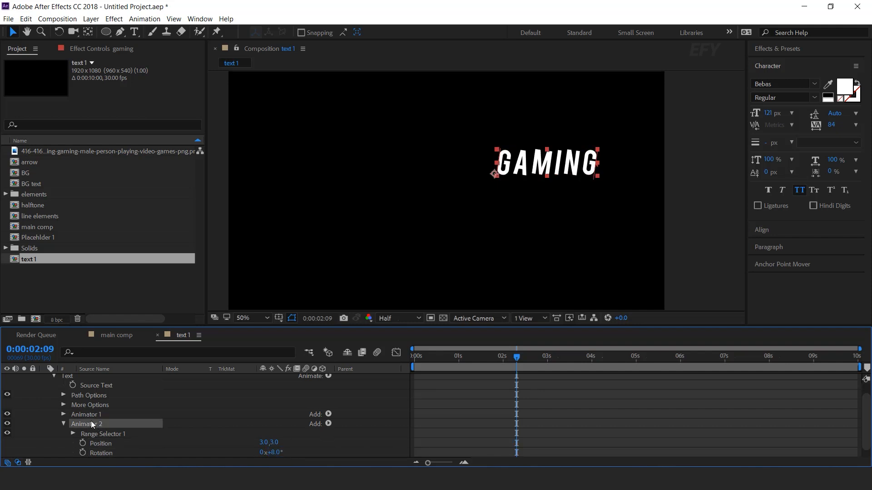
click(328, 424)
mouse_move(350, 438)
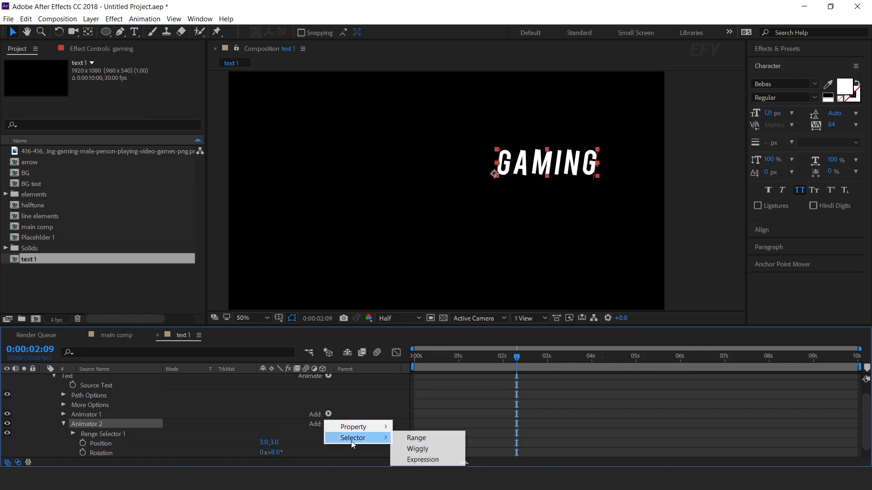
click(418, 449)
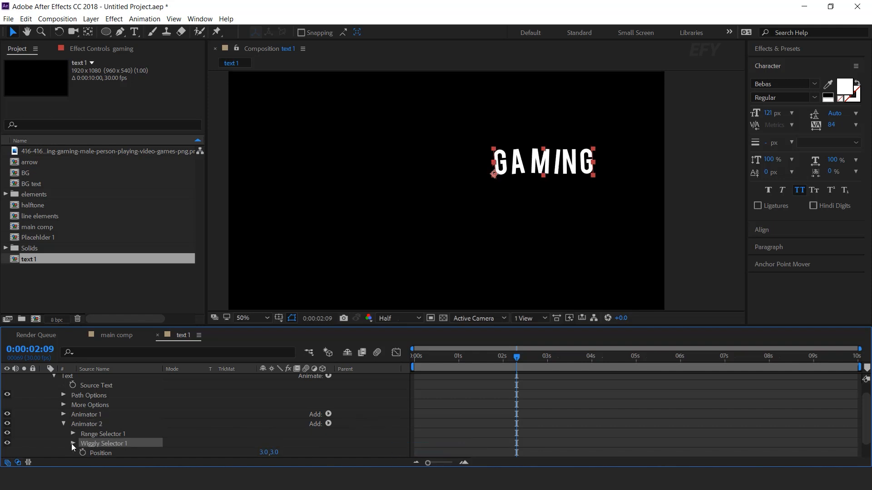
click(72, 443)
scroll(96, 436, down, 3)
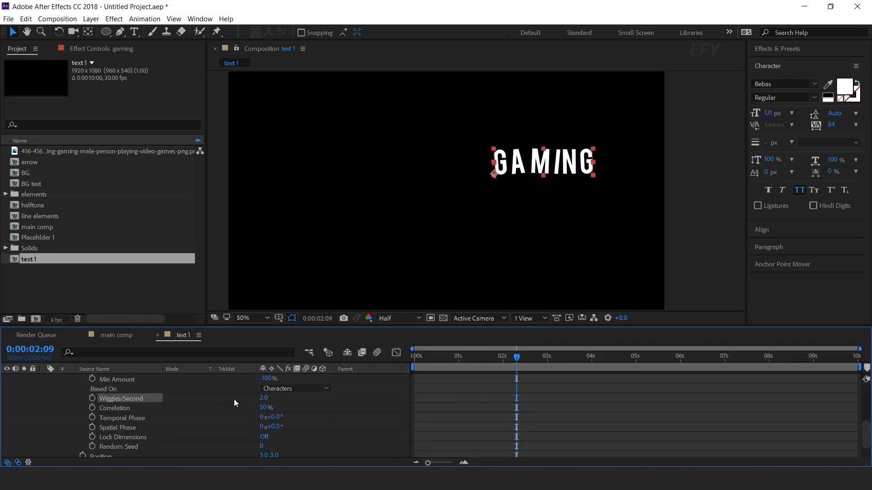
click(263, 398)
text(0)
key(Return)
Give the Wiggly selector's Random Seed the expression posterizeTime(5);wiggle(5,3) and preview the jittering letters from the start
click(108, 449)
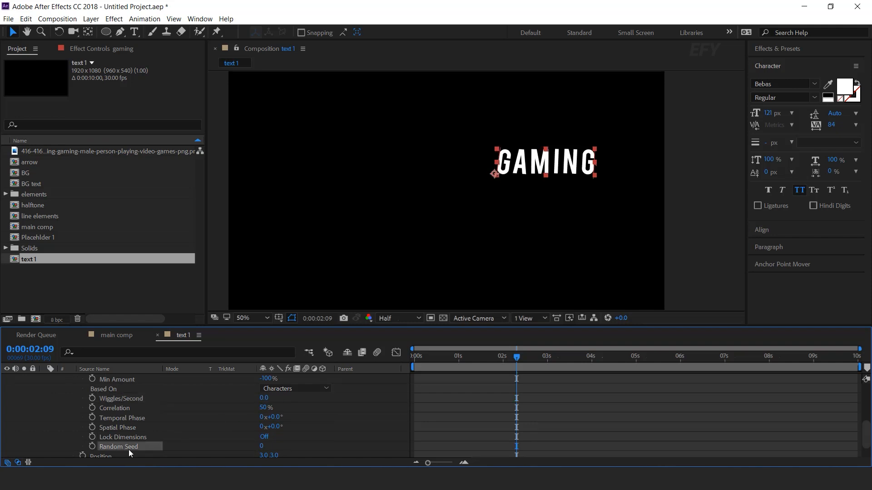
alt+click(92, 446)
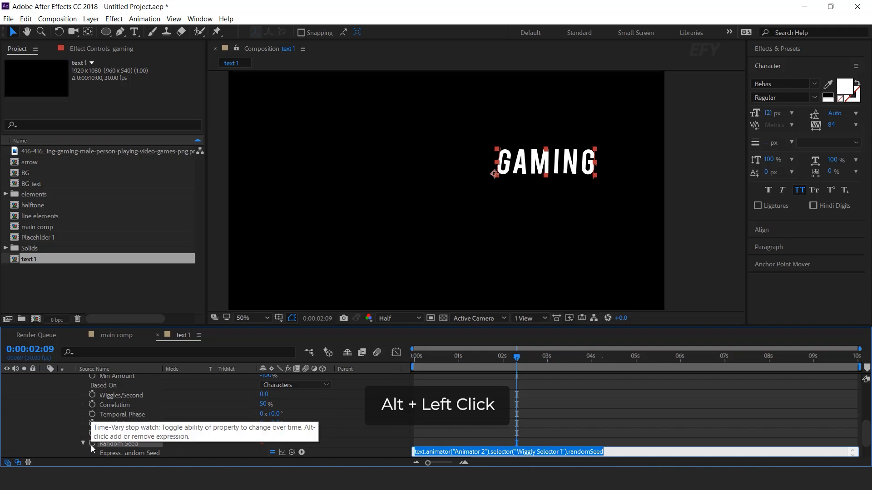
text(posterizeTime(5);wiggle(5)
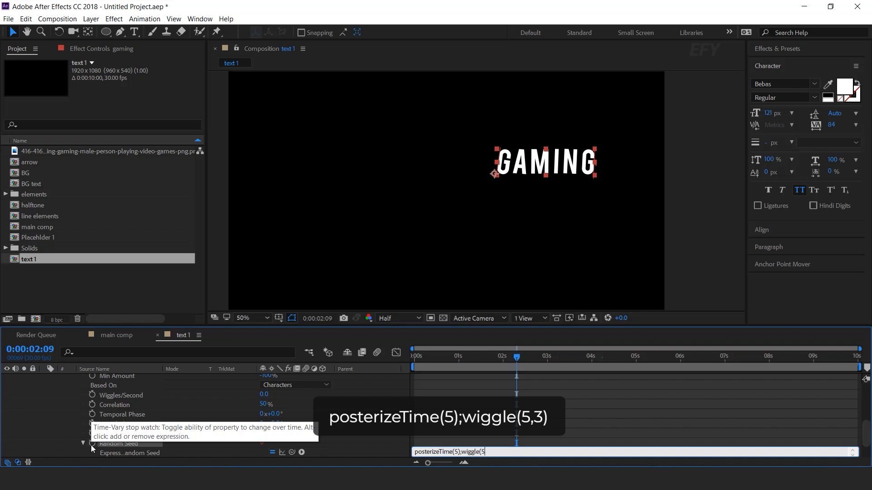
text())
click(457, 351)
key(Home)
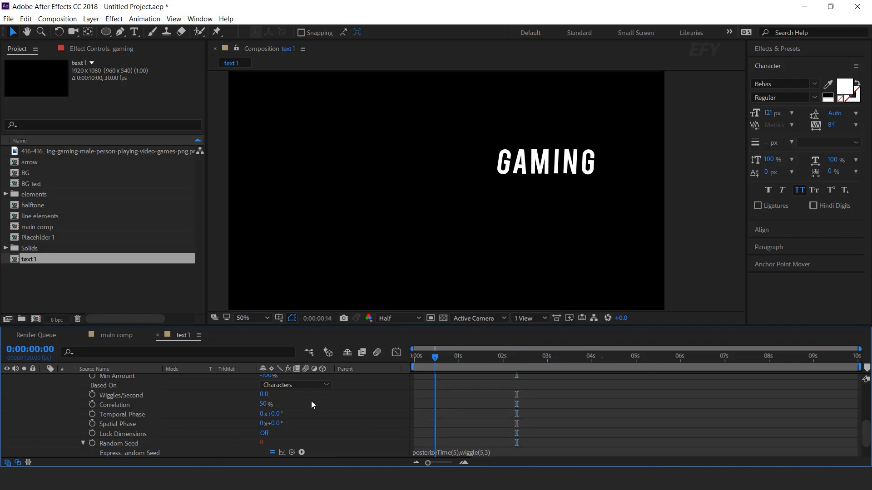
key(space)
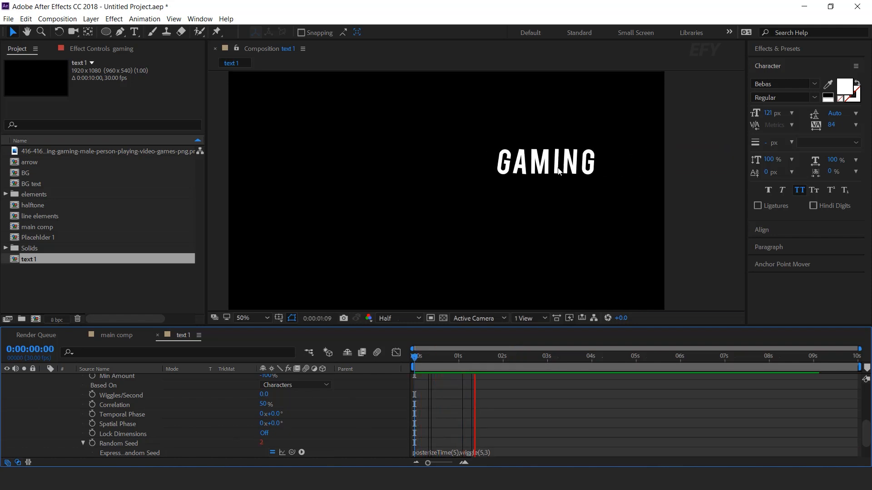
click(468, 358)
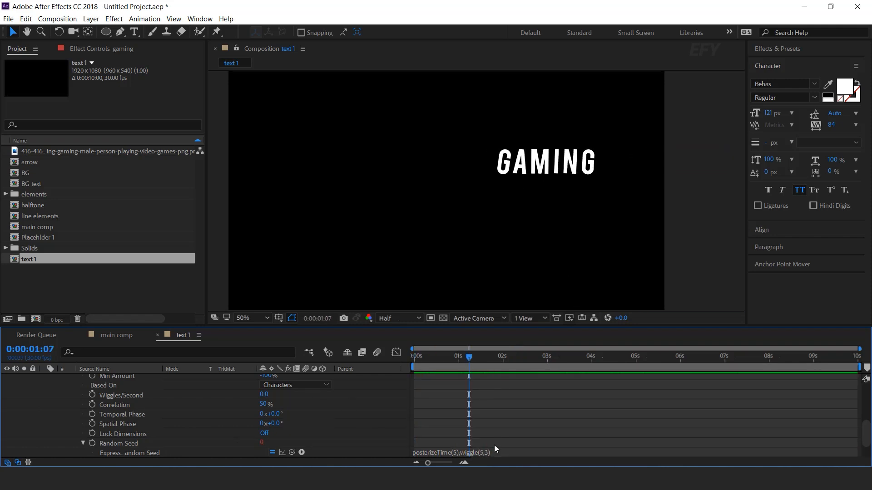
Duplicate the gaming layer and rename the copy outlint gaming 2
scroll(89, 391, up, 5)
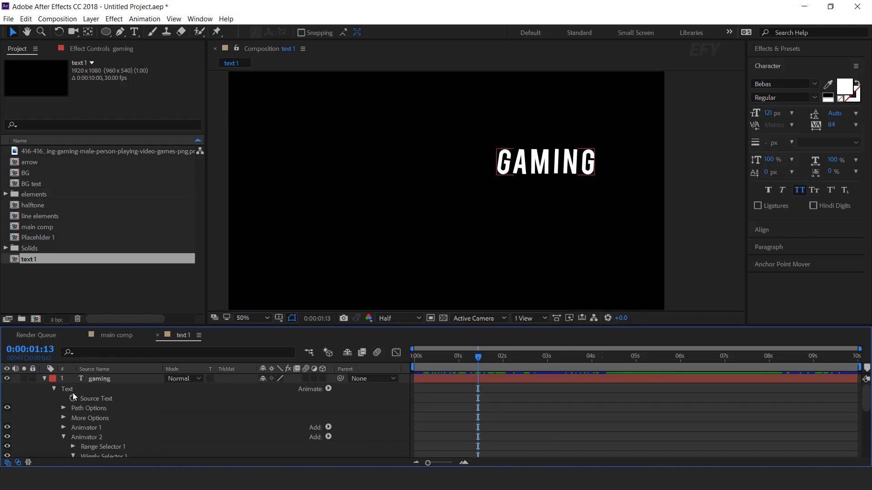
click(44, 378)
click(116, 379)
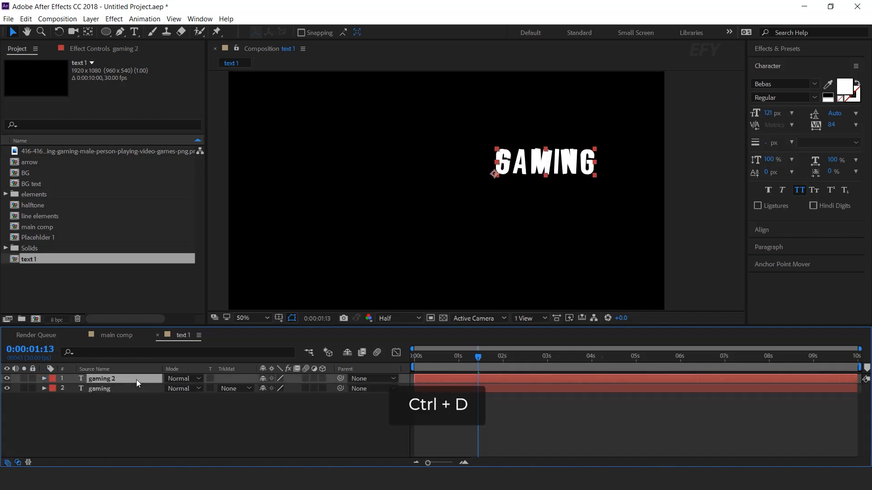
key(Return)
key(Home)
text(outlin)
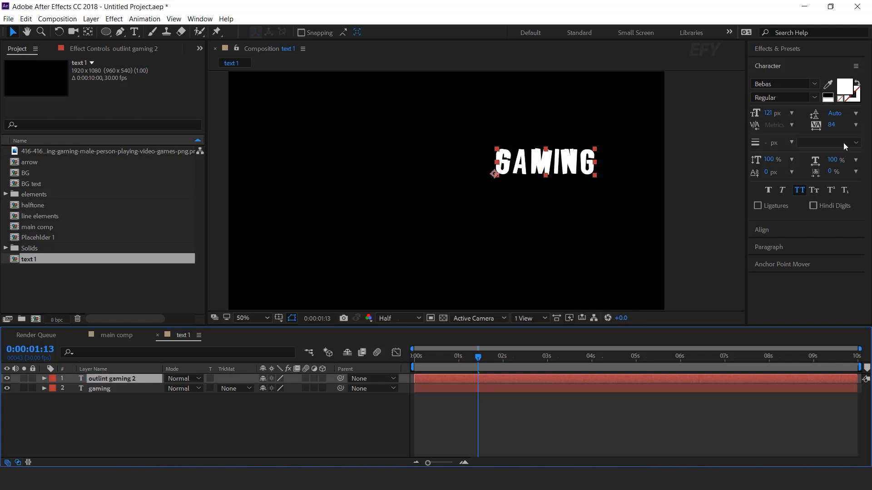
Give the outlint gaming 2 text no fill and a bright red stroke
click(841, 100)
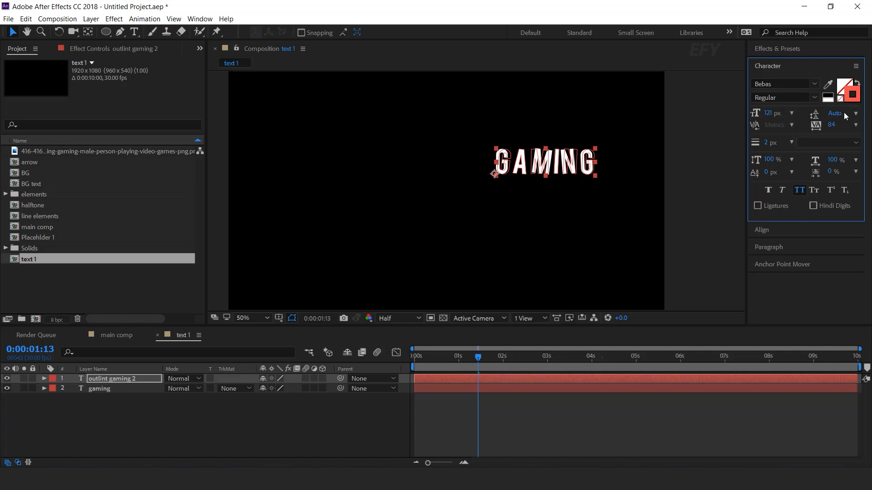
click(851, 96)
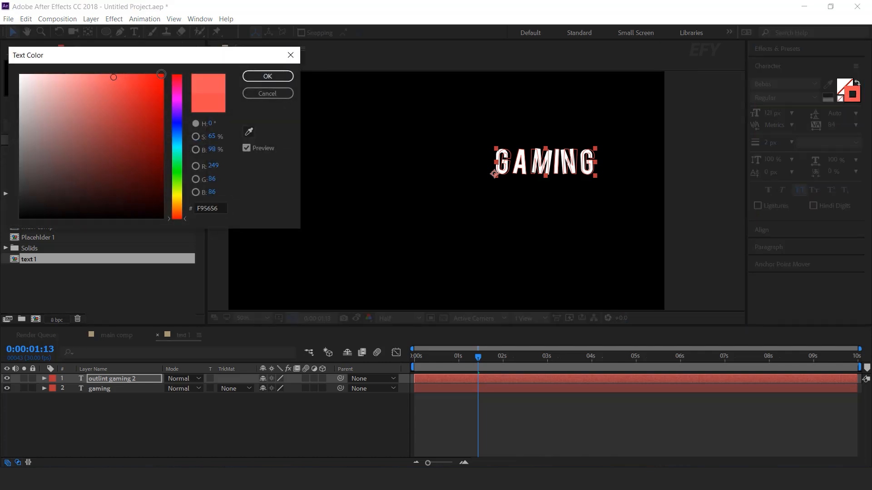
click(127, 80)
click(285, 78)
Increase the stroke width of the outlint gaming 2 text to 4 px
click(771, 146)
key(Up)
key(Return)
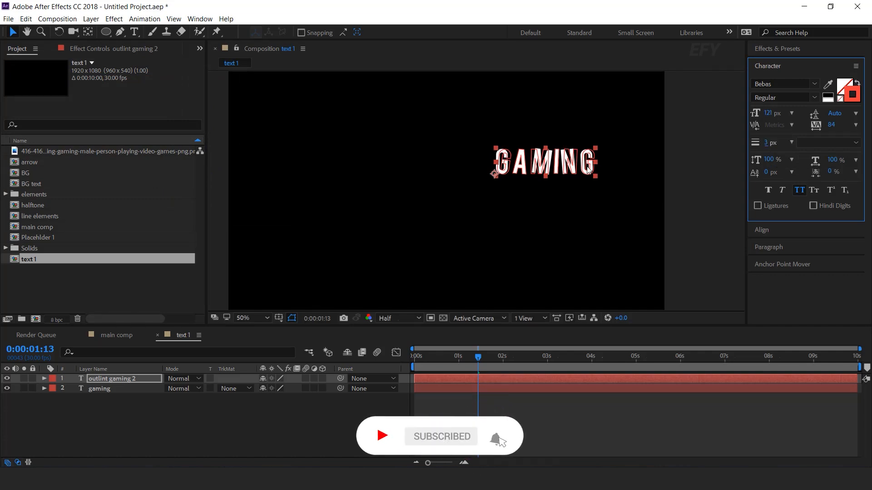
key(period)
key(period)
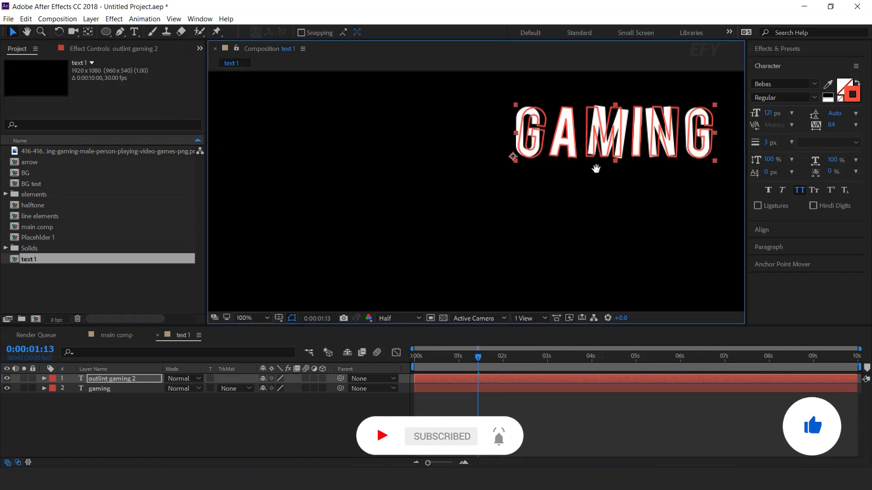
drag(596, 168, 558, 204)
click(774, 145)
key(Up)
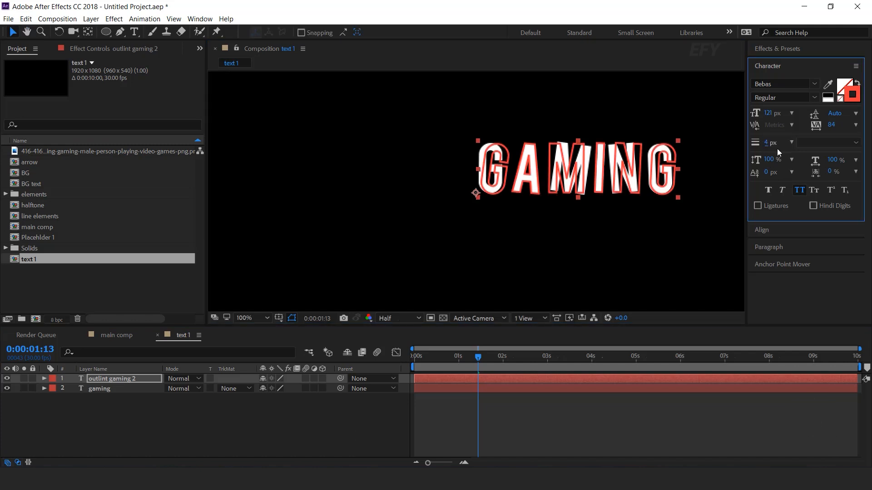
Play the text 1 composition from the start to check the jittering fill and outline together
click(450, 393)
key(Home)
key(space)
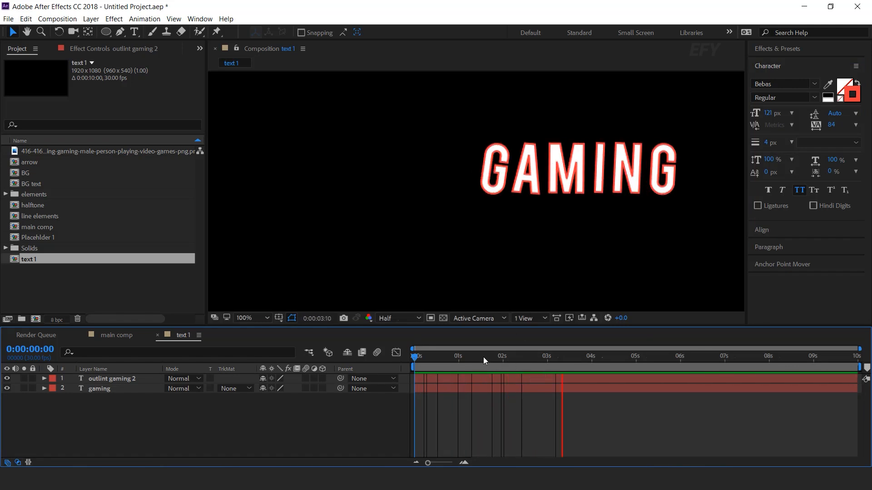
drag(473, 356, 491, 358)
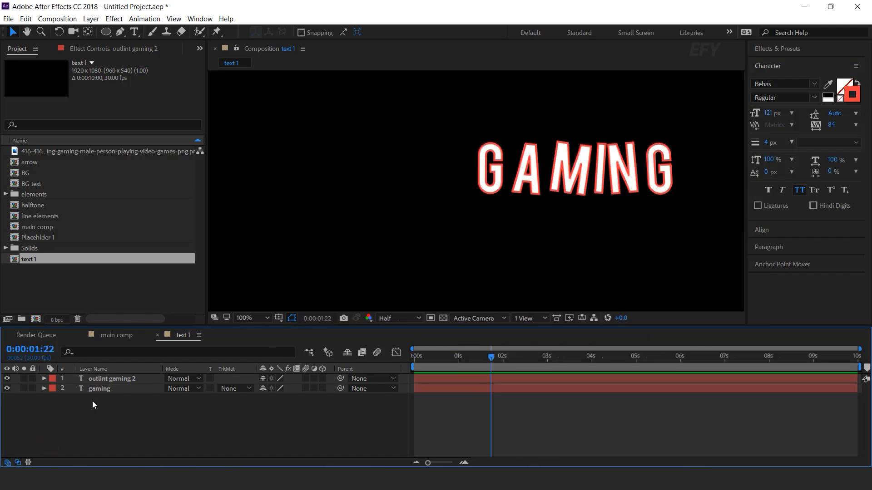
Offset the outlint gaming 2 layer from the white text by setting its position to 1168, 484
click(119, 381)
click(121, 391)
key(p)
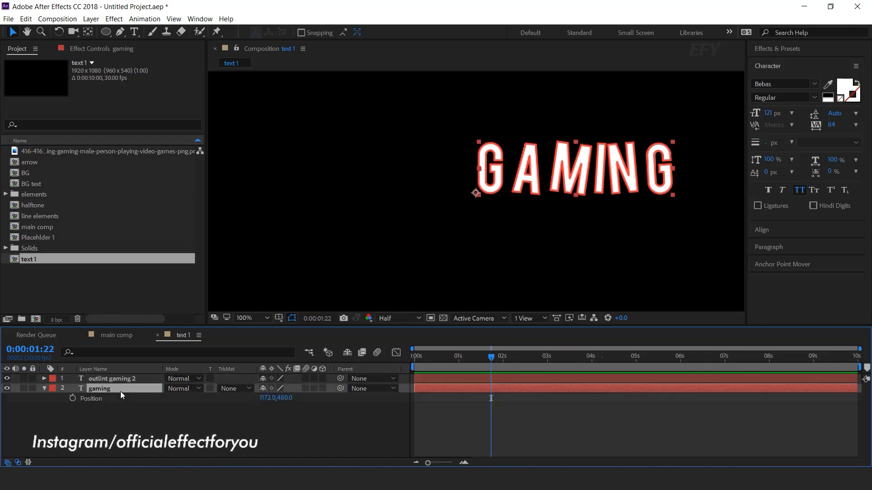
click(125, 381)
key(p)
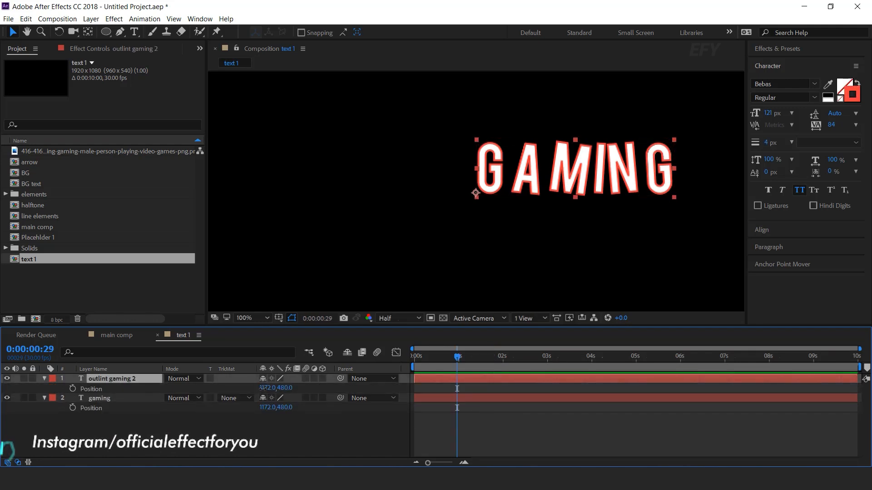
drag(264, 389, 295, 388)
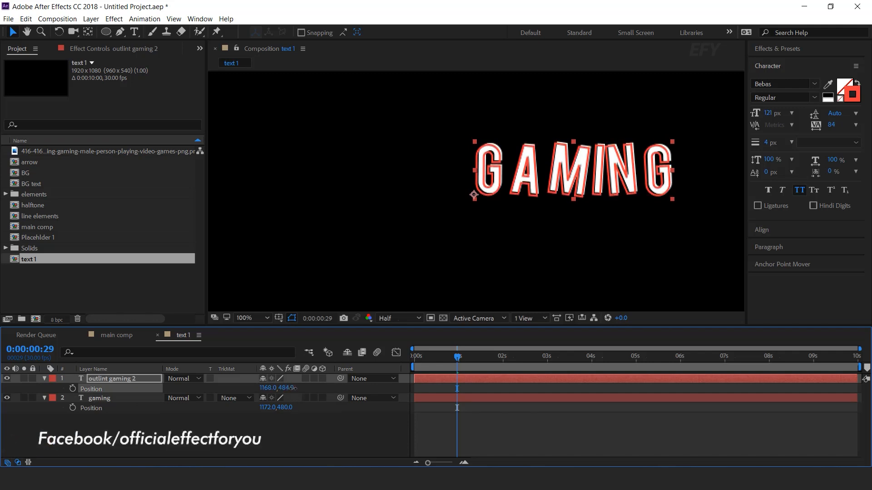
Play the text 1 composition from the start to preview the offset red outline
key(Home)
key(space)
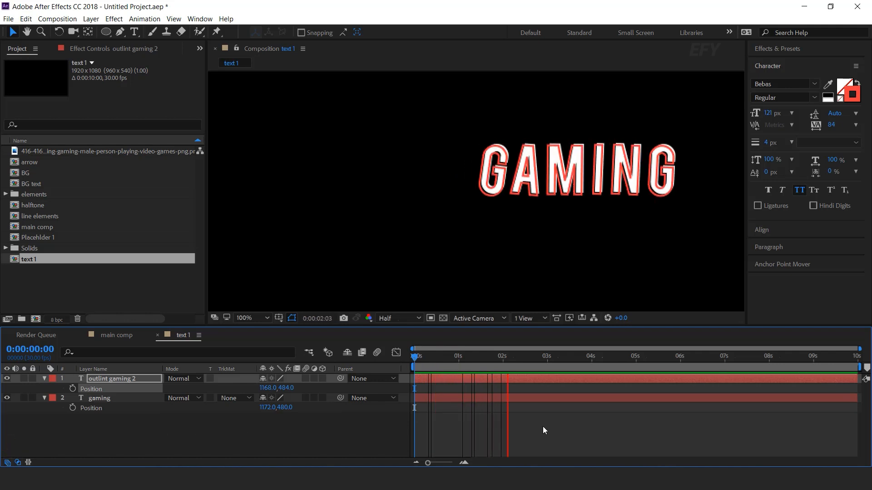
key(space)
drag(483, 359, 449, 354)
click(89, 425)
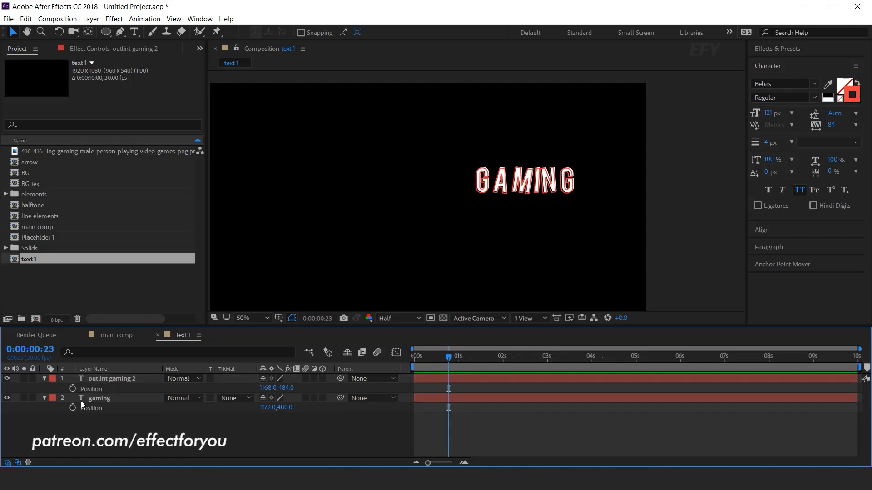
Duplicate the gaming and outlint gaming 2 layers together and move the copies directly below the GAMING title
click(43, 377)
ctrl+click(117, 389)
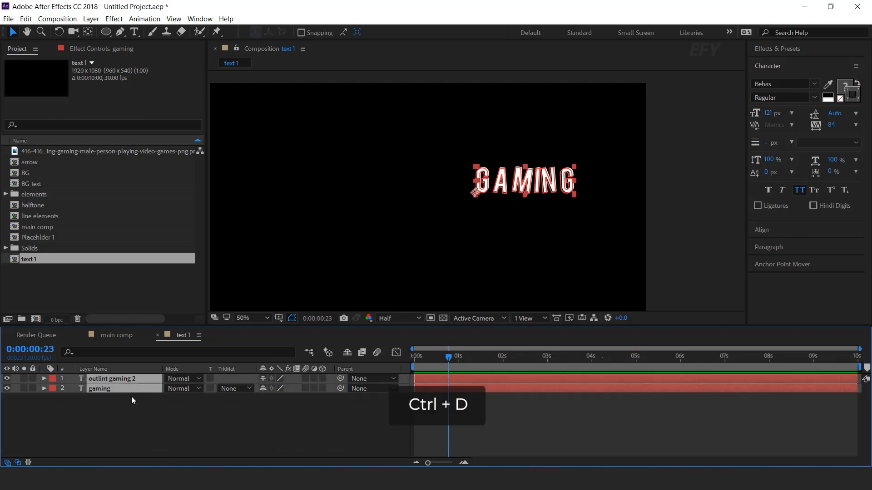
key(ctrl+d)
drag(118, 388, 119, 385)
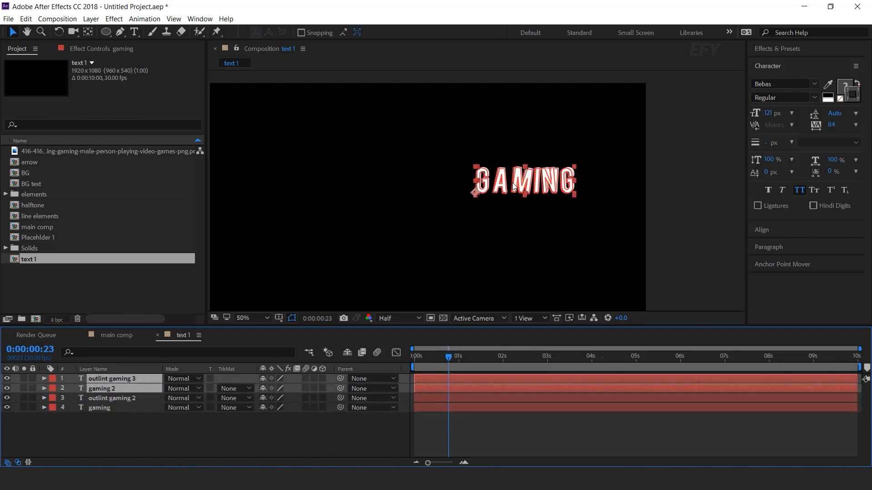
drag(475, 197, 475, 223)
click(143, 438)
Change the text of both duplicated layers, the white fill and the red outline, to Blog
click(114, 390)
double_click(113, 390)
text(Blog)
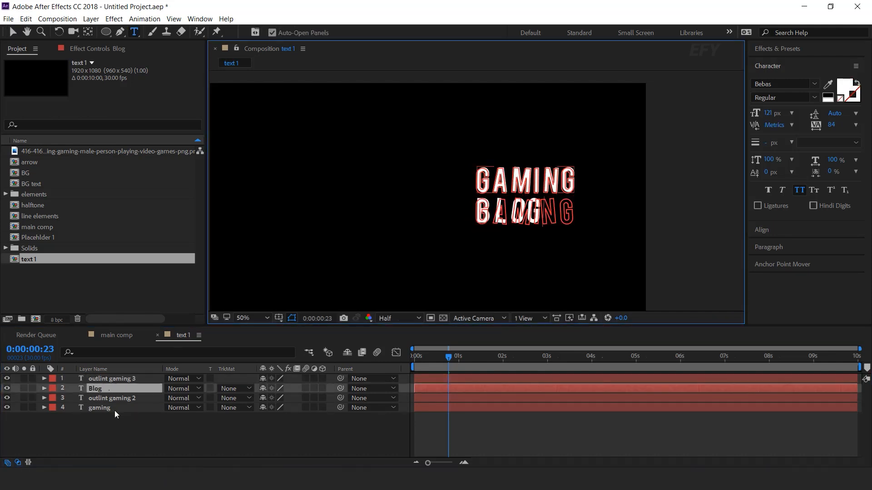
double_click(113, 380)
text(Blog)
Move the BLOG fill and outline layers together so the word is centred beneath GAMING
click(105, 389)
ctrl+click(104, 380)
drag(475, 225, 495, 226)
click(460, 423)
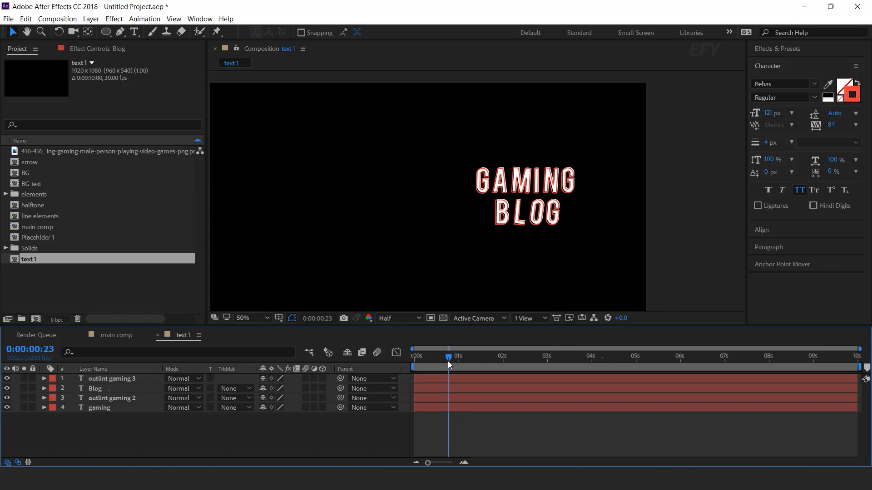
Shift the Blog and outlint gaming 3 layers in time to start at about frame 4, and preview the timing
click(468, 379)
ctrl+click(471, 389)
drag(473, 388, 489, 388)
key(Home)
key(space)
drag(428, 463, 447, 463)
drag(526, 386, 485, 386)
key(space)
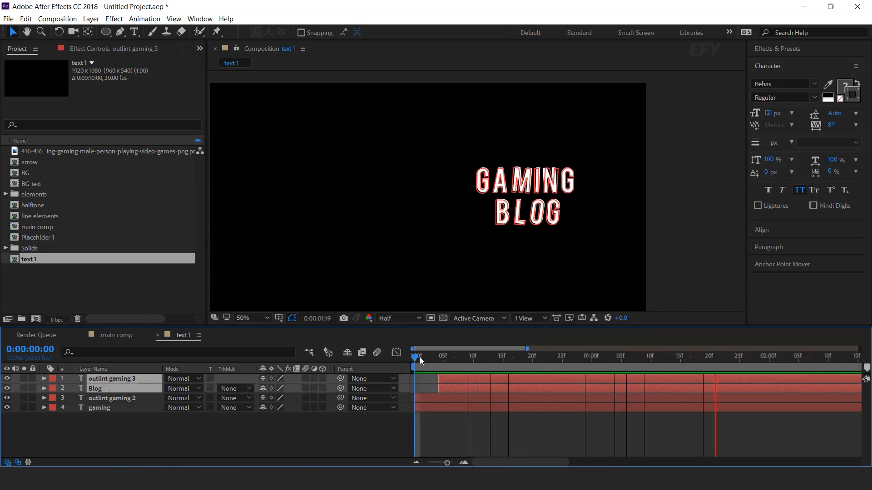
click(205, 429)
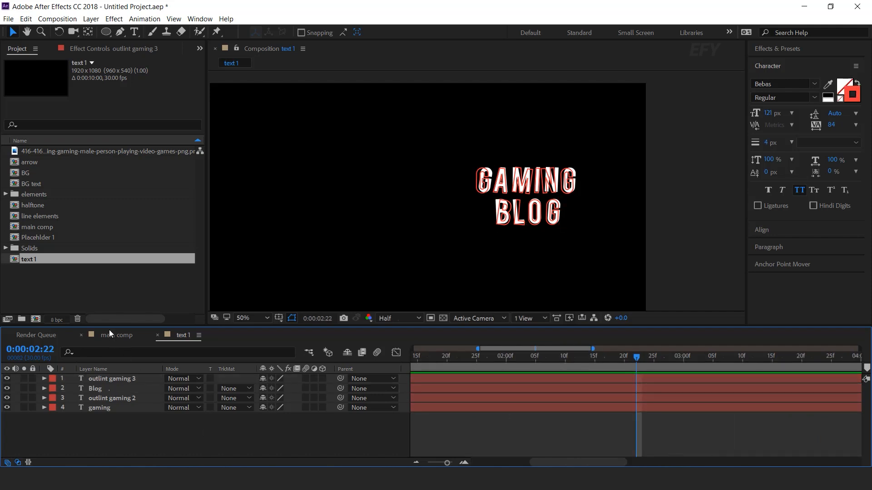
Add the text 1 composition as the top layer of main comp and play the scene
click(117, 335)
click(45, 278)
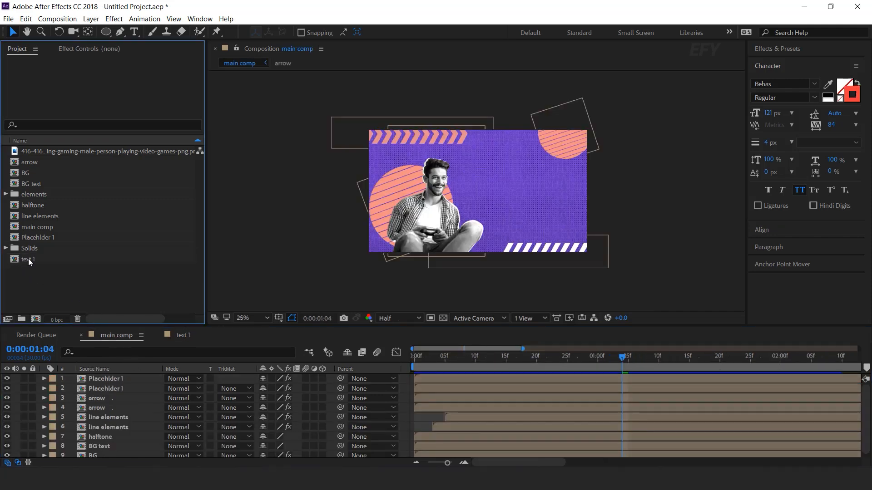
drag(15, 260, 125, 378)
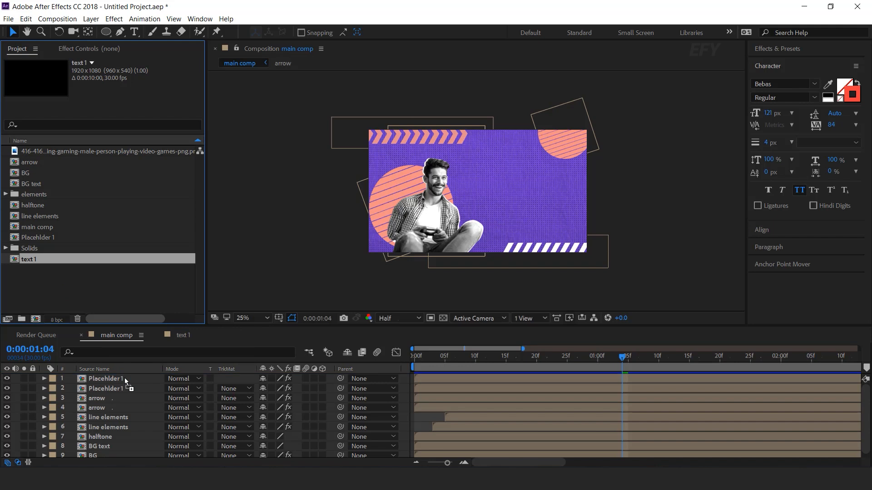
drag(437, 367, 420, 358)
key(space)
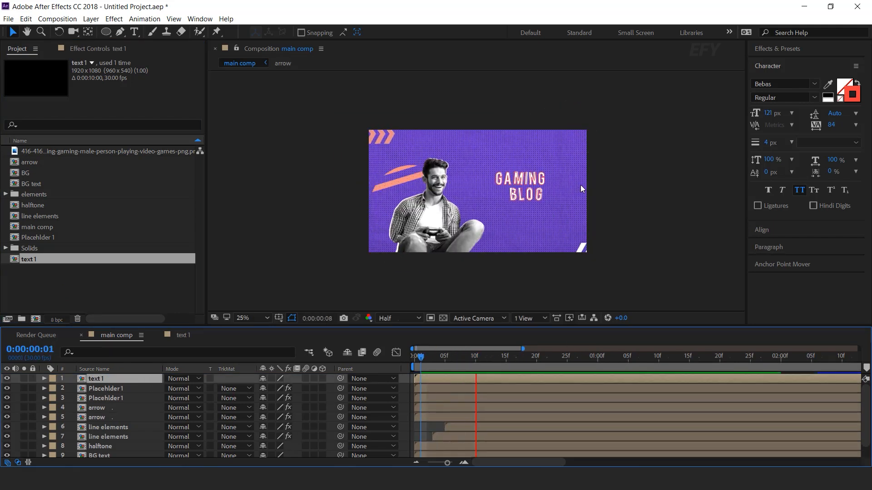
Add a text layer containing * to main comp, in Bebas Neue with an orange outline and no fill
click(511, 358)
key(period)
click(558, 263)
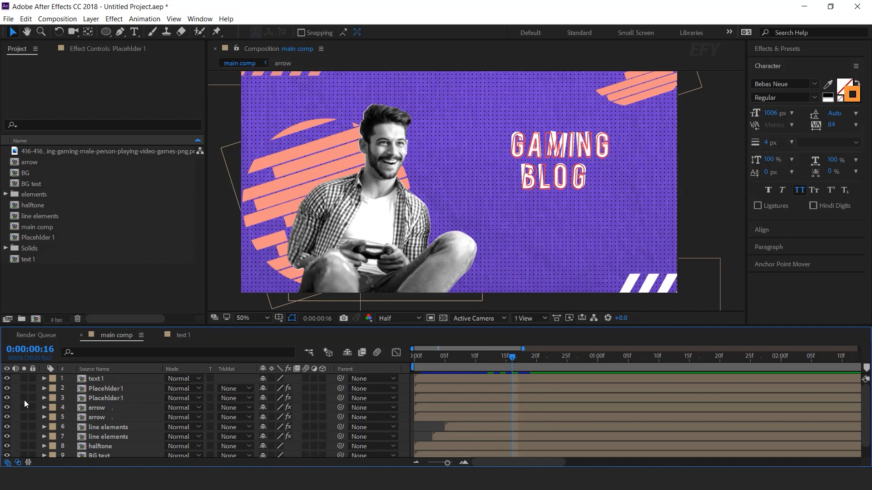
click(135, 32)
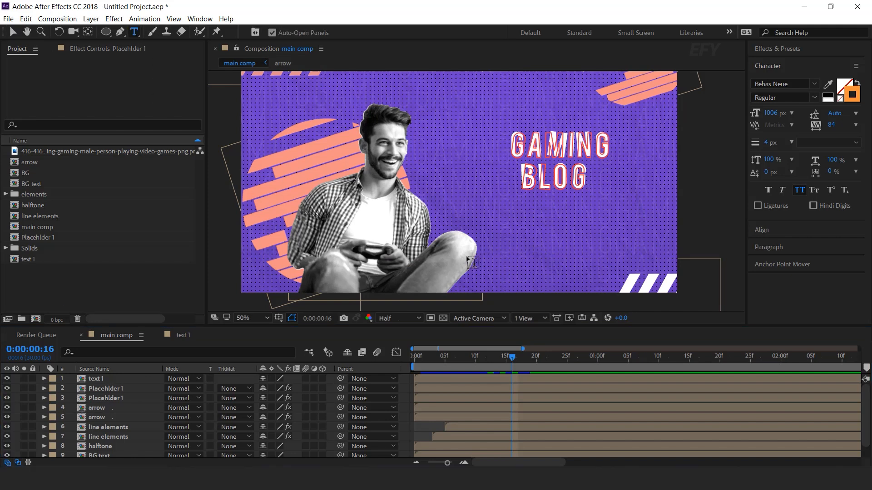
click(545, 263)
text(*)
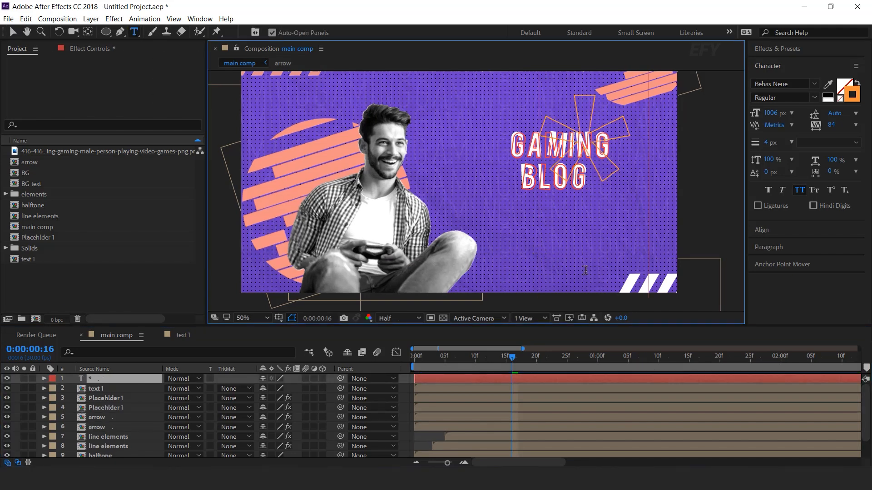
Centre the asterisk's anchor point and place the shape below the BLOG title at the frame's lower edge
click(12, 32)
drag(613, 119, 591, 246)
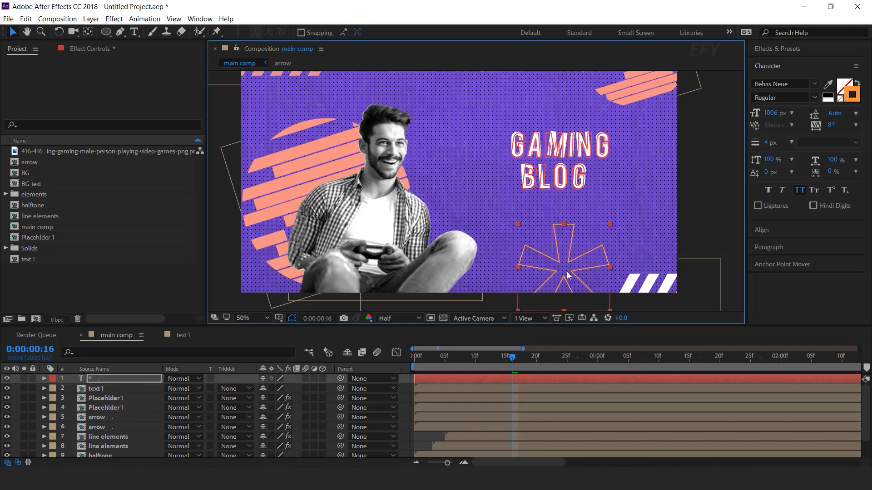
click(757, 266)
click(778, 155)
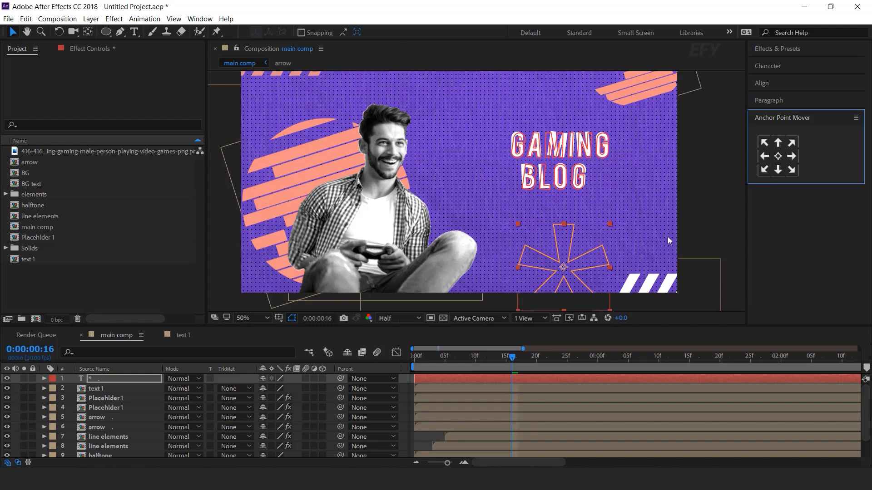
drag(548, 281, 532, 283)
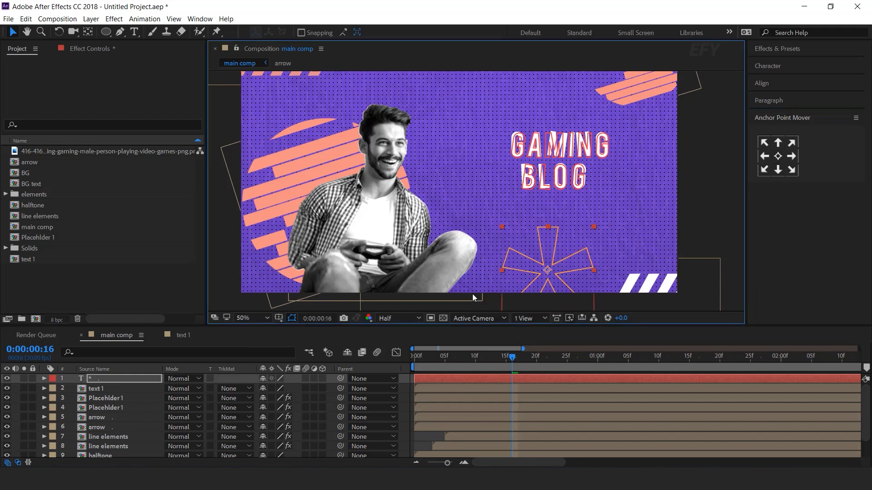
Keyframe the asterisk's scale from 0% at frame 0 to 100% at frame 5
mouse_move(455, 356)
mouse_down()
mouse_move(429, 359)
mouse_move(446, 359)
mouse_up()
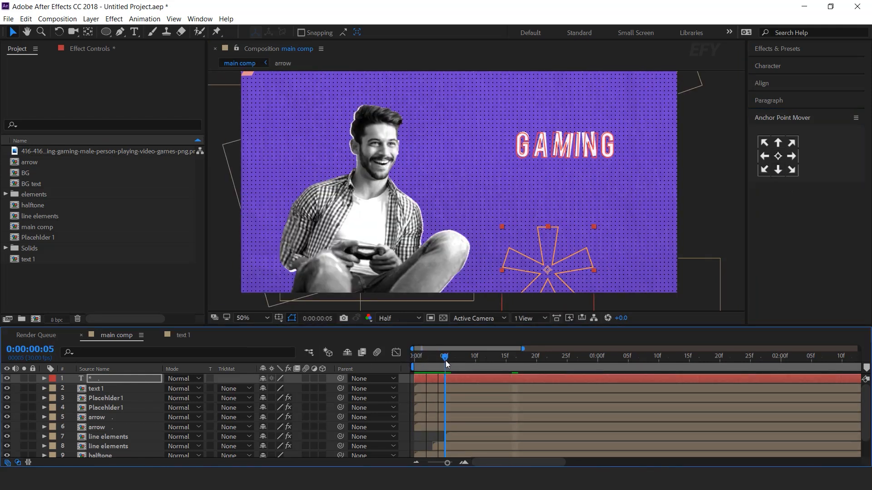
key(s)
click(72, 389)
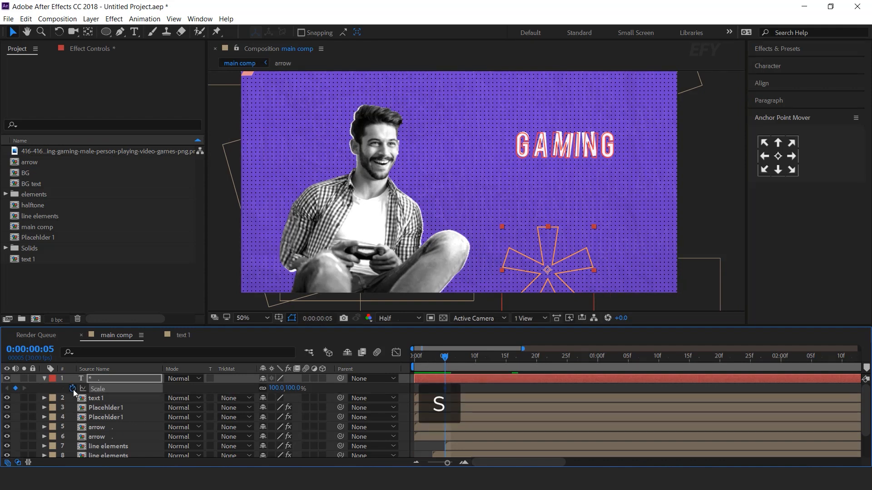
drag(450, 363, 413, 361)
text(0)
key(Return)
drag(445, 366, 512, 361)
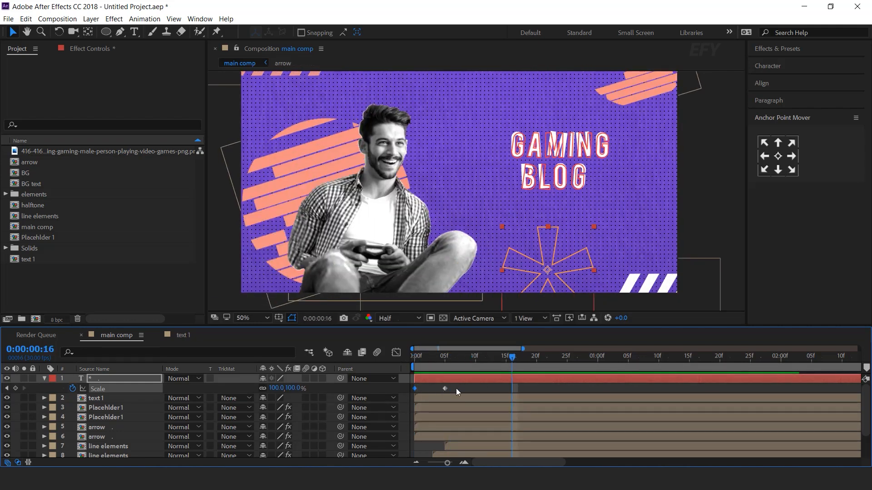
Copy the bounce expression from Bounce script.txt in Notepad, apply it to the asterisk's Scale, and play the result
key(alt+Tab)
key(ctrl+a)
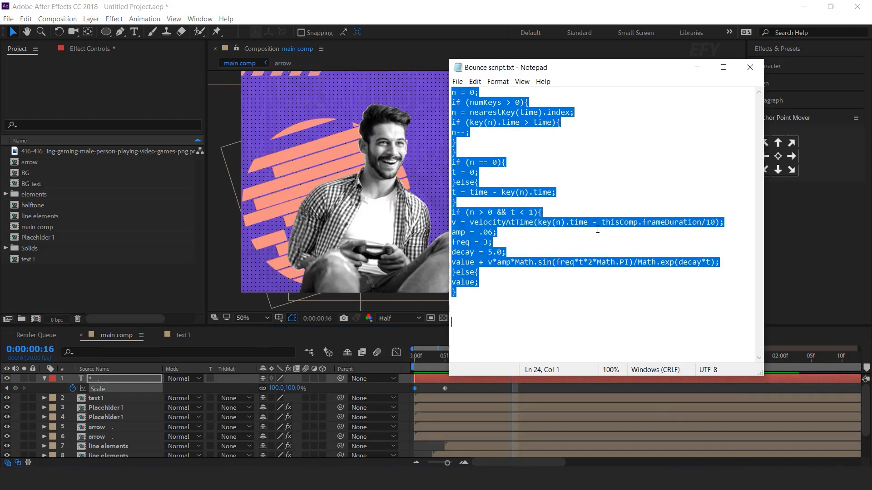
click(702, 72)
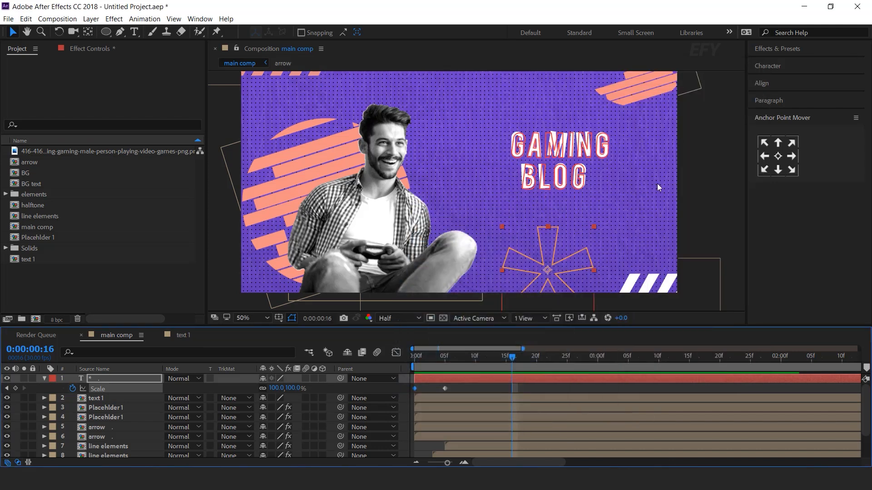
alt+click(72, 390)
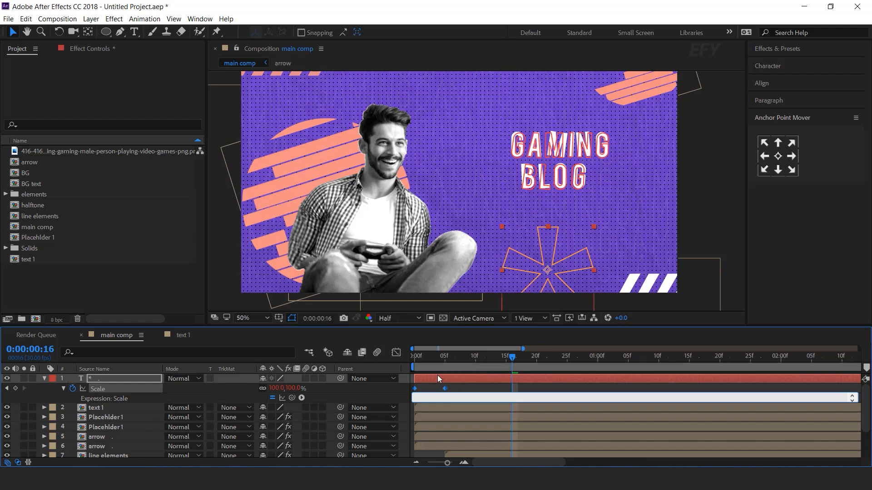
click(439, 379)
drag(440, 358, 371, 379)
key(space)
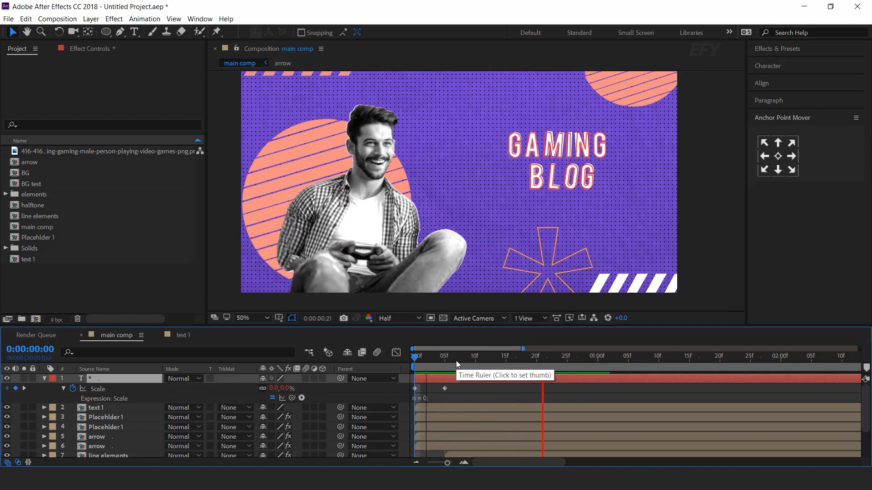
Shorten the asterisk's scale-up to 3 frames and shift its layer to start at frame 3
click(438, 361)
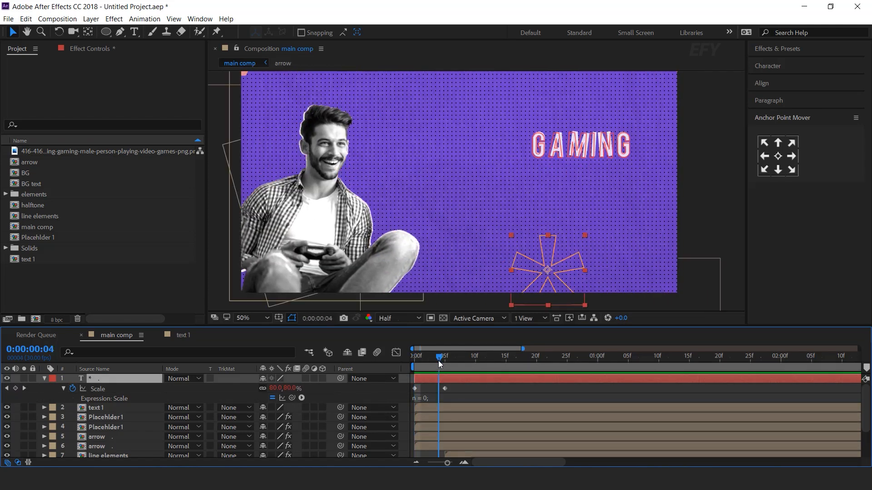
drag(445, 388, 432, 389)
key(Home)
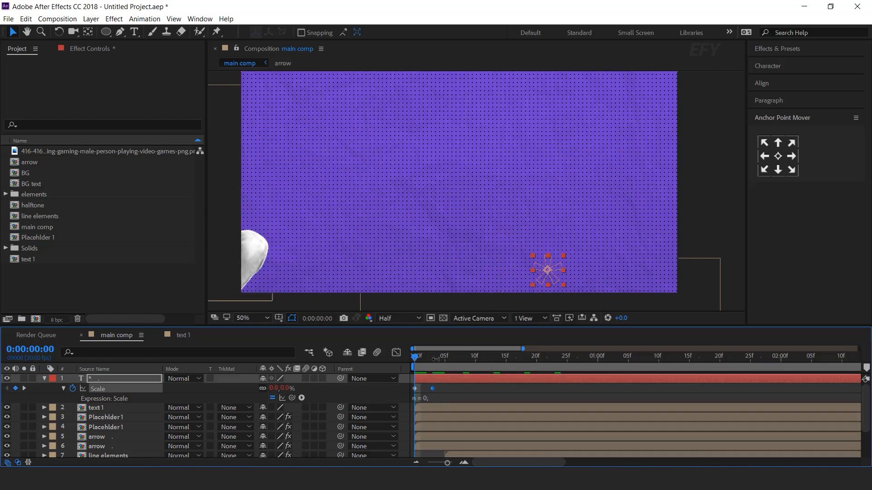
key(space)
click(415, 358)
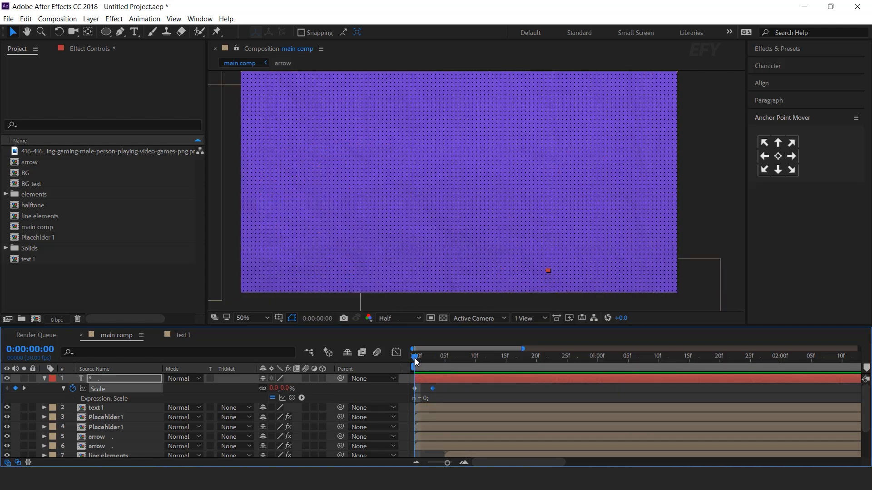
drag(434, 381, 488, 359)
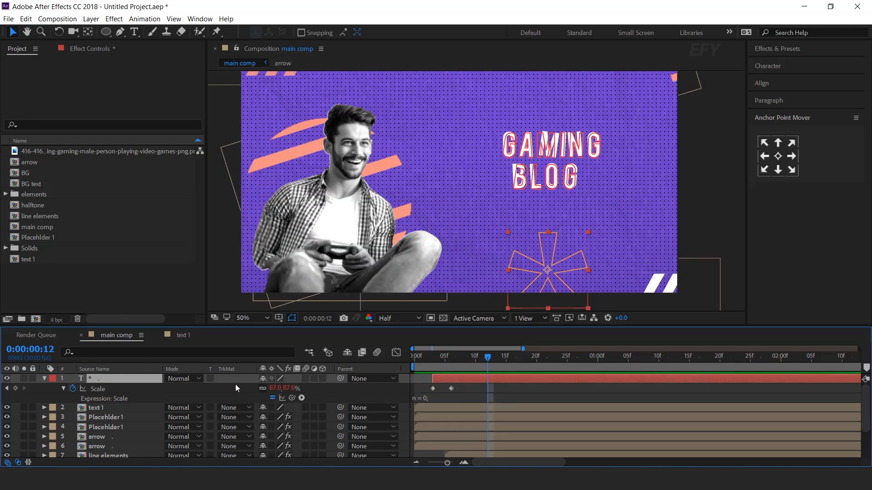
Add the expression time*50 to the asterisk's Rotation so it spins continuously
key(r)
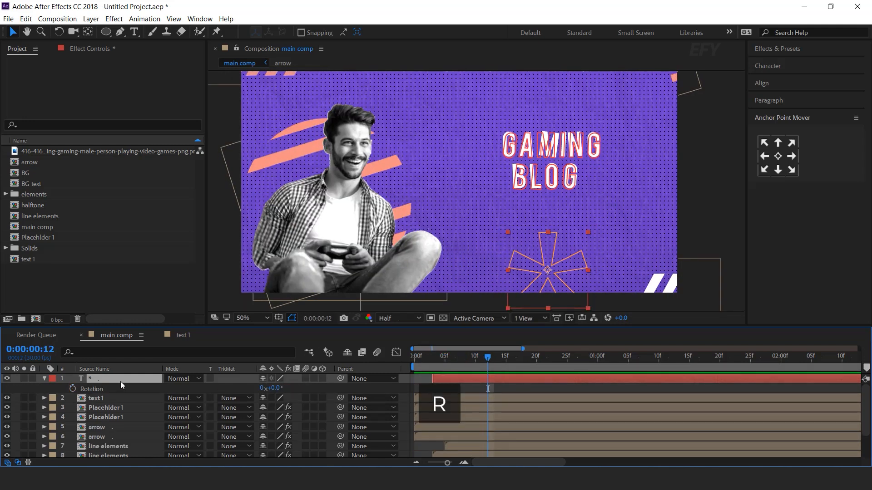
alt+click(73, 388)
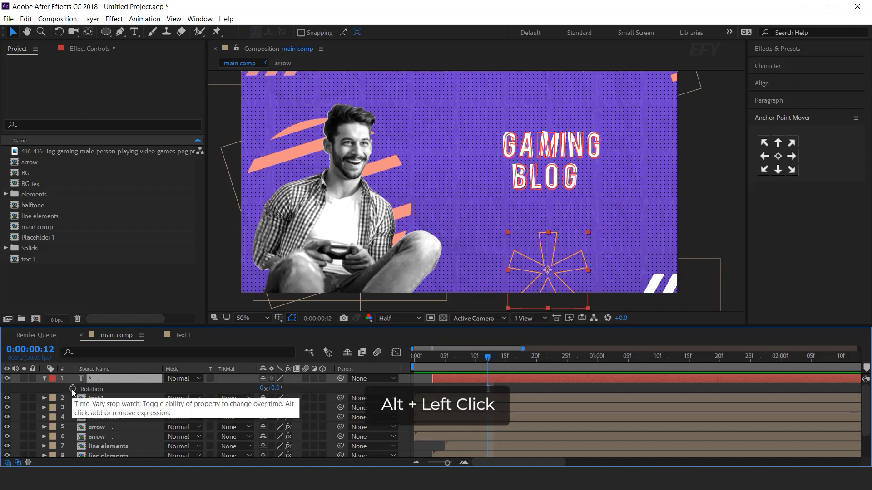
text(time*)
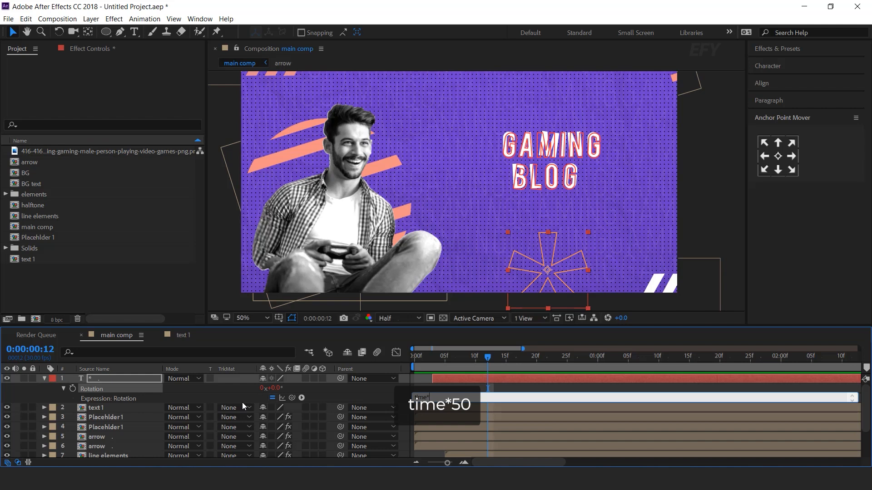
text(50)
click(242, 402)
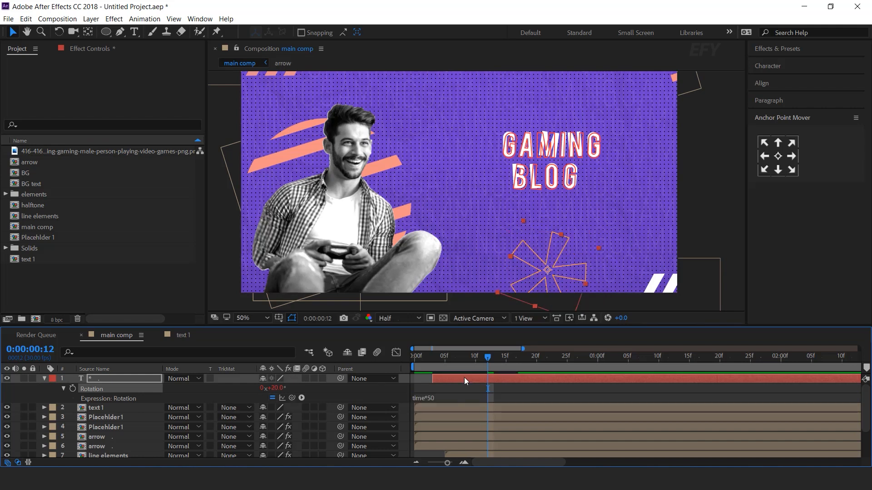
Play the spinning asterisk, collapse its properties, and shift the text 1 layer to start at frame 3
key(space)
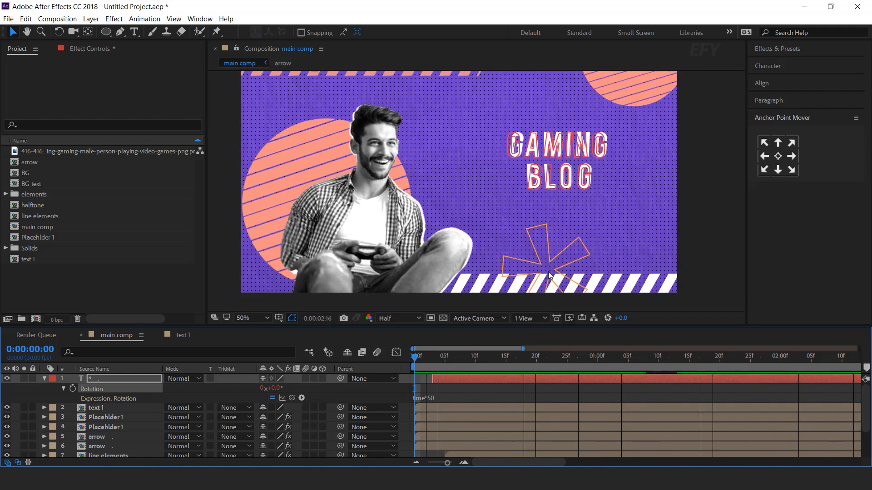
click(44, 379)
drag(423, 360, 439, 360)
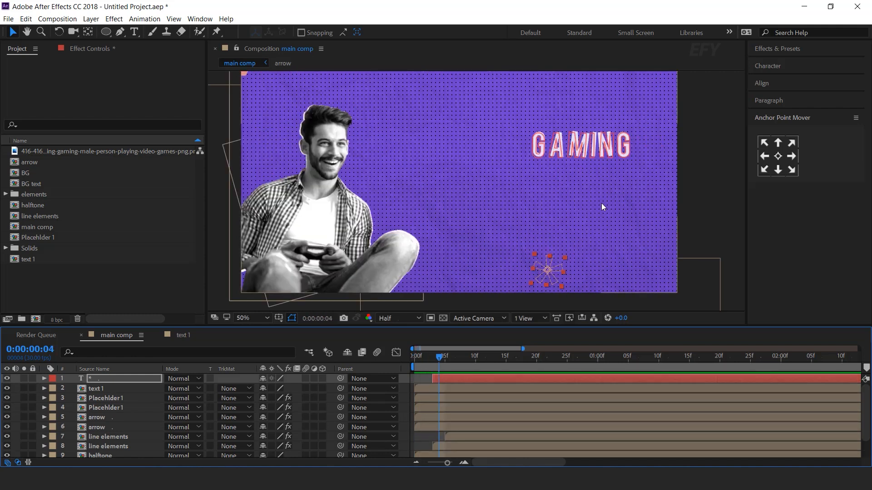
scroll(601, 207, down, 1)
click(272, 391)
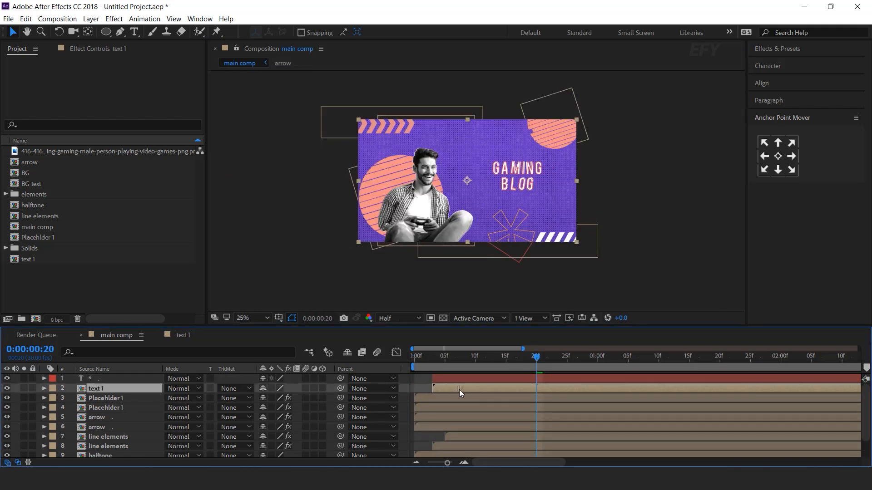
Shift both Placehlder 1 layers to start at frame 3 and scrub through the result
scroll(437, 360, up, 2)
drag(487, 465, 486, 465)
mouse_move(429, 358)
mouse_down()
mouse_move(456, 359)
mouse_move(425, 359)
mouse_move(439, 359)
mouse_up()
click(445, 399)
shift+click(445, 409)
drag(494, 405, 531, 405)
drag(433, 358, 523, 361)
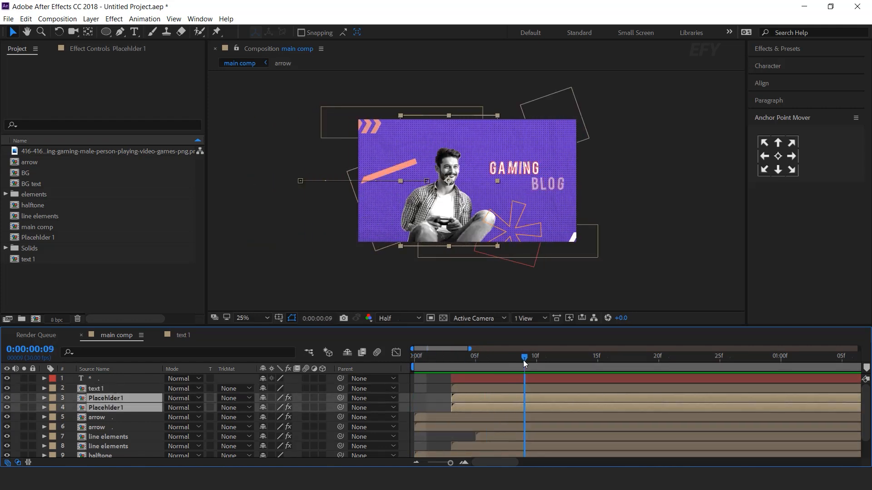
Shift both line elements layers two frames earlier, to start at frames 3 and 1, and play the result
click(462, 446)
shift+click(481, 437)
drag(481, 449, 457, 449)
click(416, 358)
key(space)
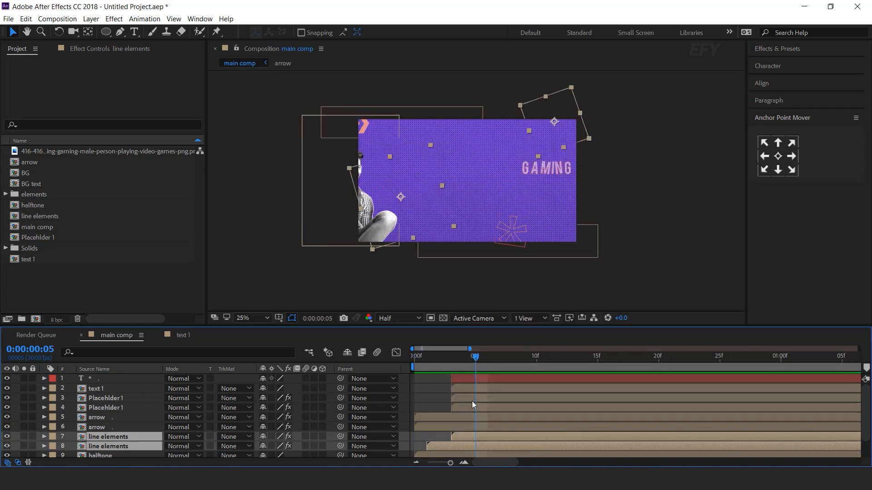
Delay both Placehlder 1 layers to start at frame 11 and play the composition from the beginning
click(473, 398)
shift+click(495, 407)
drag(495, 407, 532, 408)
drag(449, 362, 488, 362)
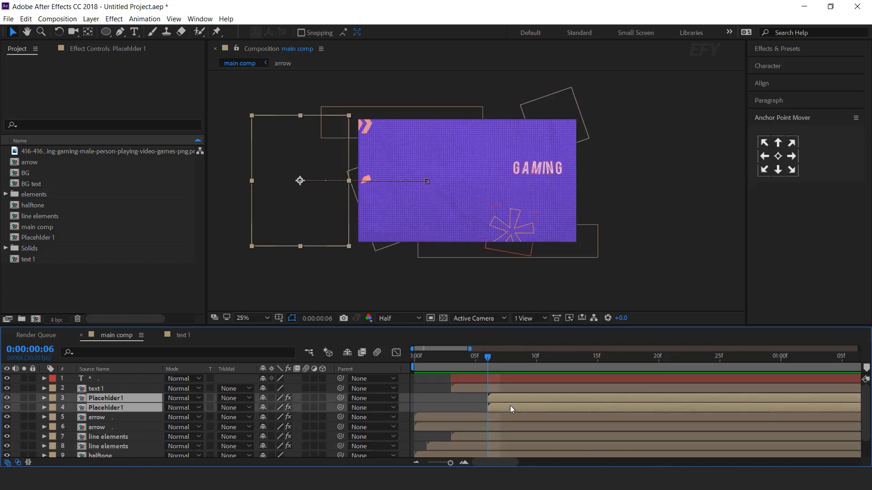
drag(510, 405, 572, 405)
click(415, 360)
key(space)
scroll(480, 426, down, 3)
click(415, 362)
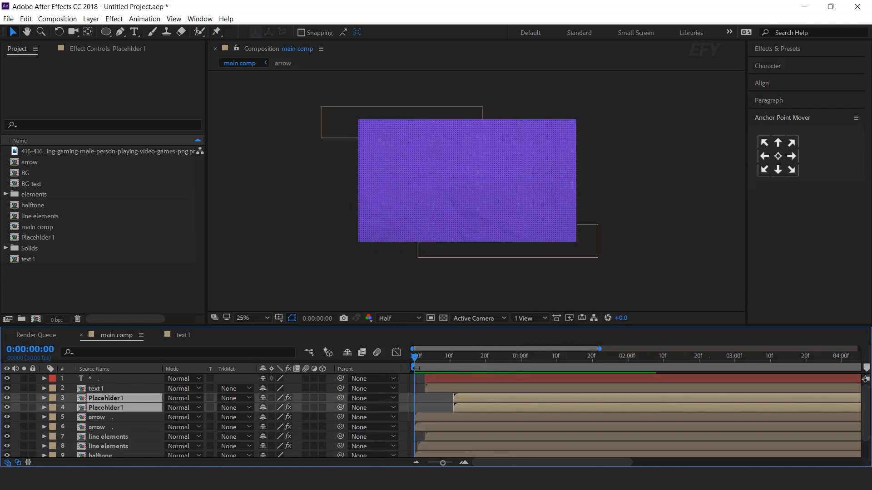
Shift the text 1 layer to start at frame 9 and play the adjusted timing from the beginning
click(438, 361)
drag(464, 387, 485, 387)
key(space)
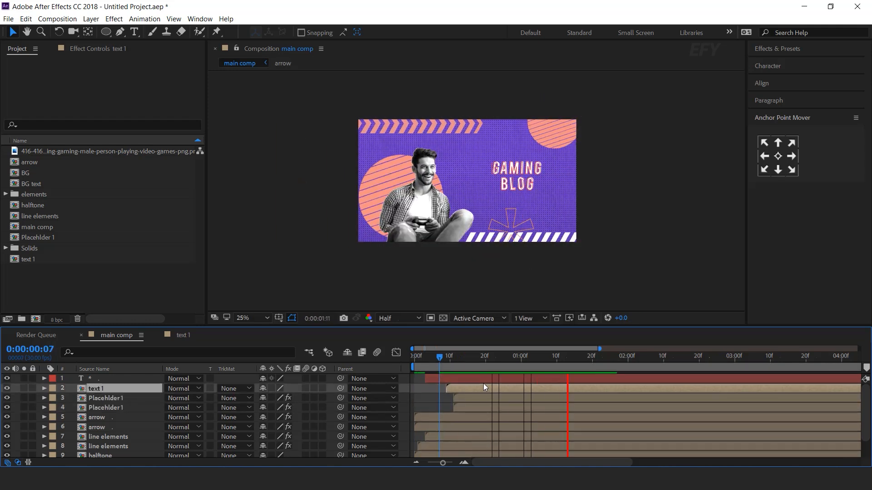
click(473, 378)
drag(444, 362, 413, 361)
key(space)
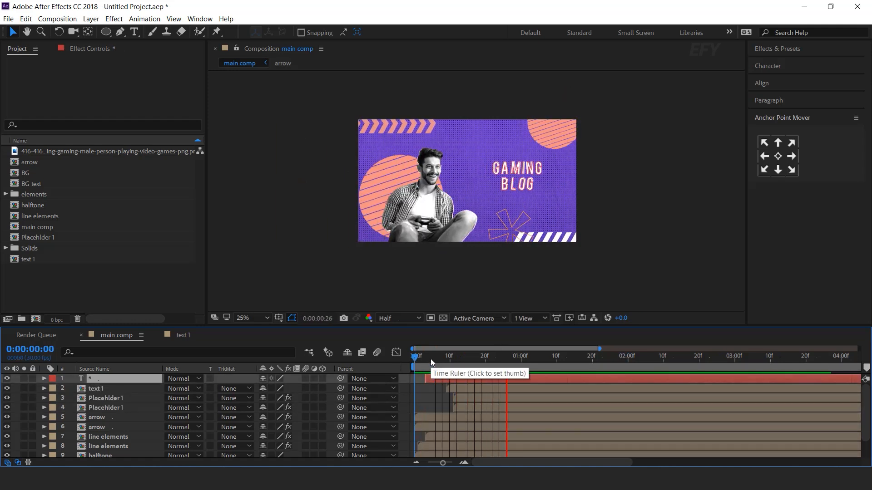
click(678, 225)
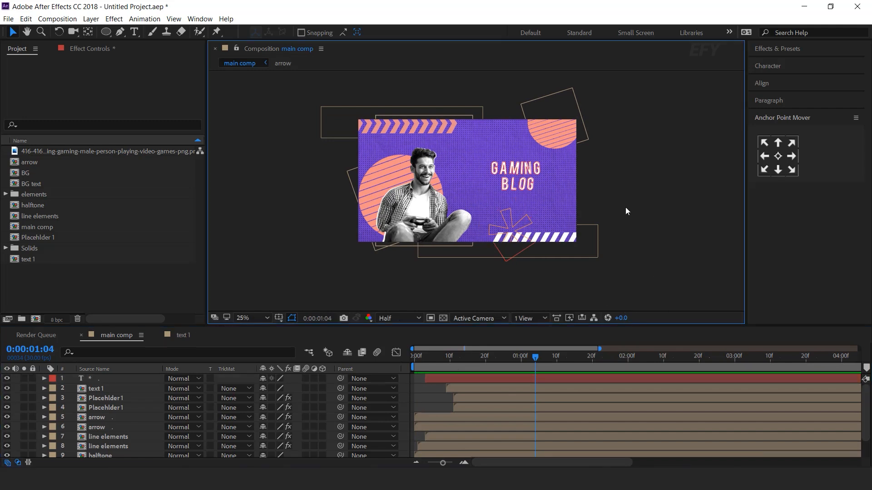
Add gaming-console.png from the elements folder as the uppermost layer of main comp
key(period)
click(102, 283)
click(2, 195)
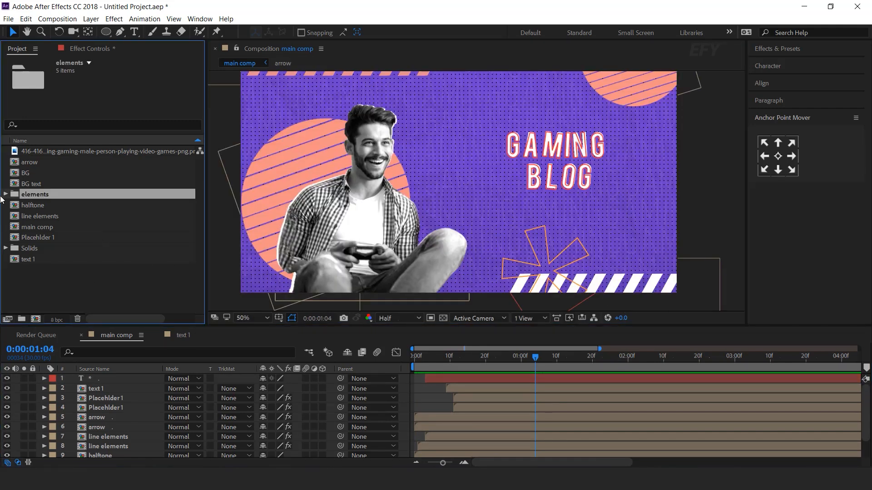
click(6, 195)
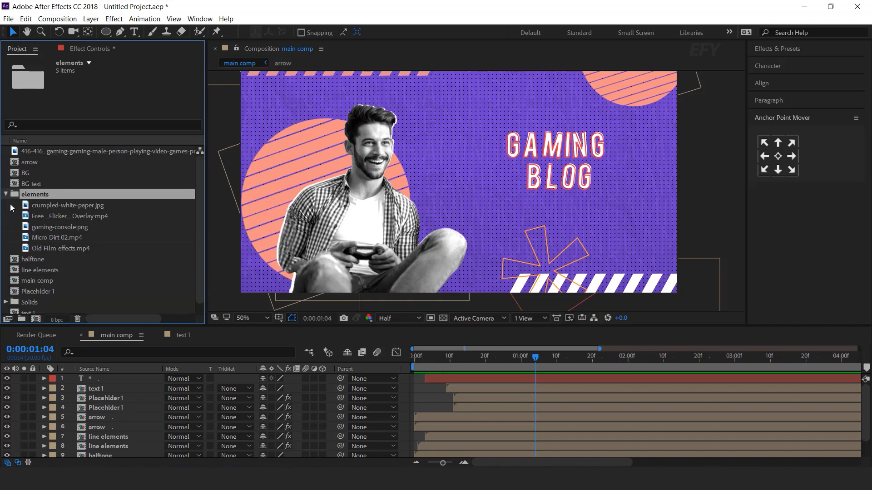
click(78, 205)
click(45, 228)
drag(115, 365, 118, 379)
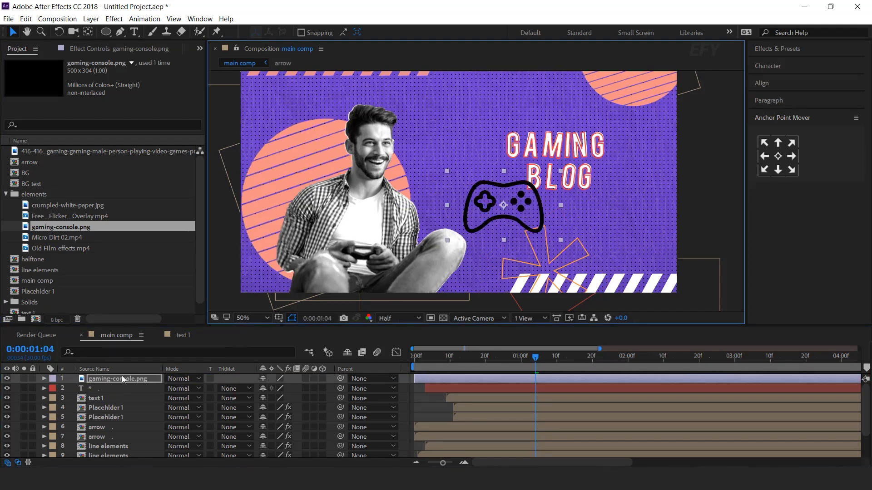
Apply the Fill effect to the gaming-console layer with its color set to white FFFFFF
key(ctrl+space)
text(fil)
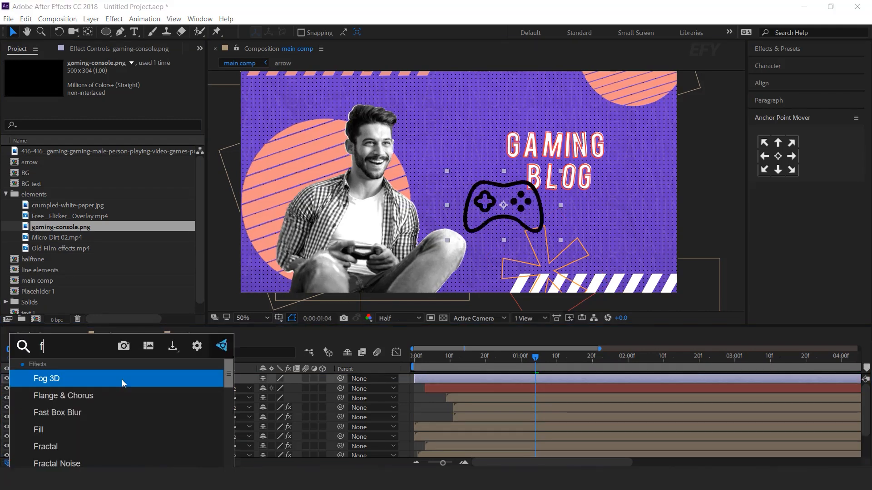
key(Return)
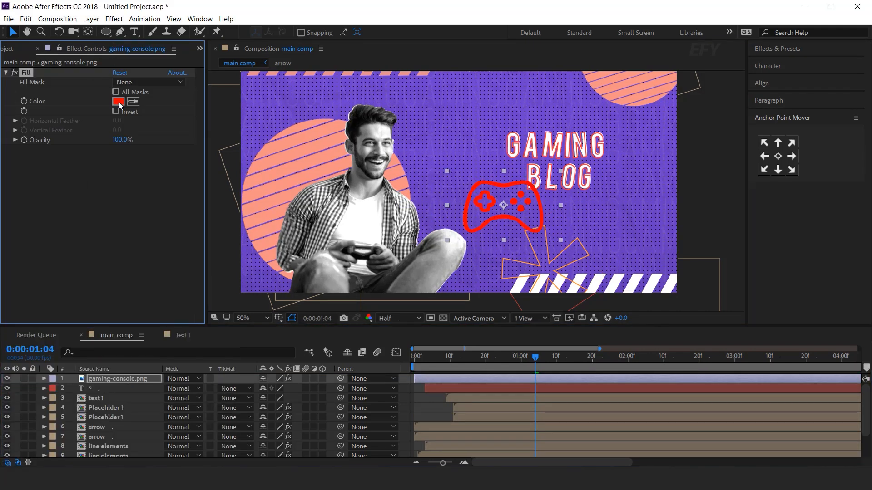
click(118, 101)
drag(47, 89, 20, 74)
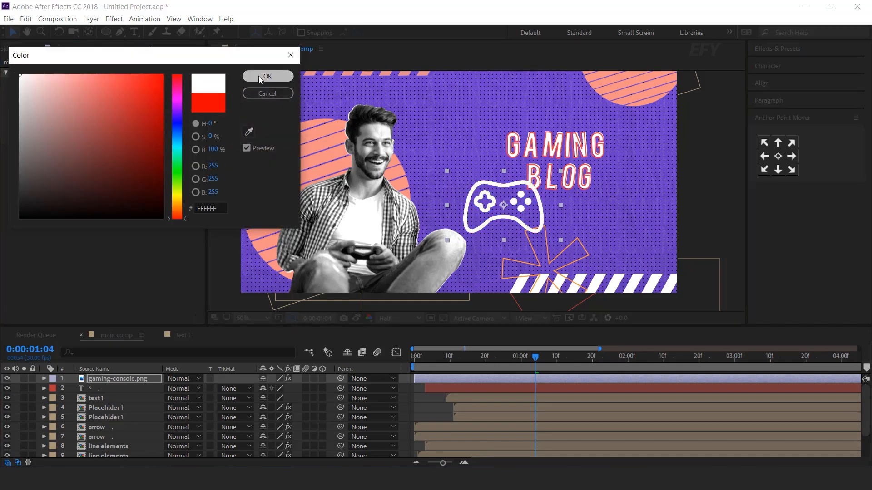
click(258, 75)
Shrink the gaming-console layer to 26% and keyframe its scale from 0% at frame 0 to 26% at frame 5
key(s)
drag(282, 388, 253, 388)
drag(434, 357, 550, 357)
click(448, 360)
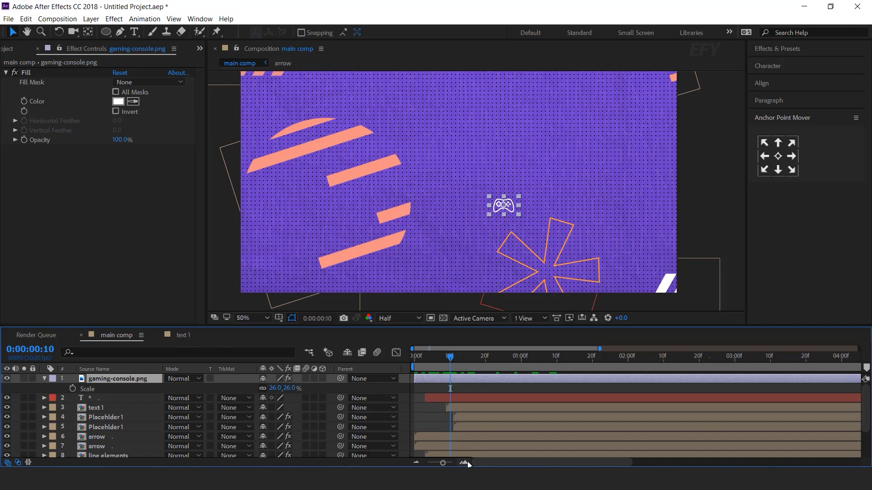
click(464, 463)
click(451, 362)
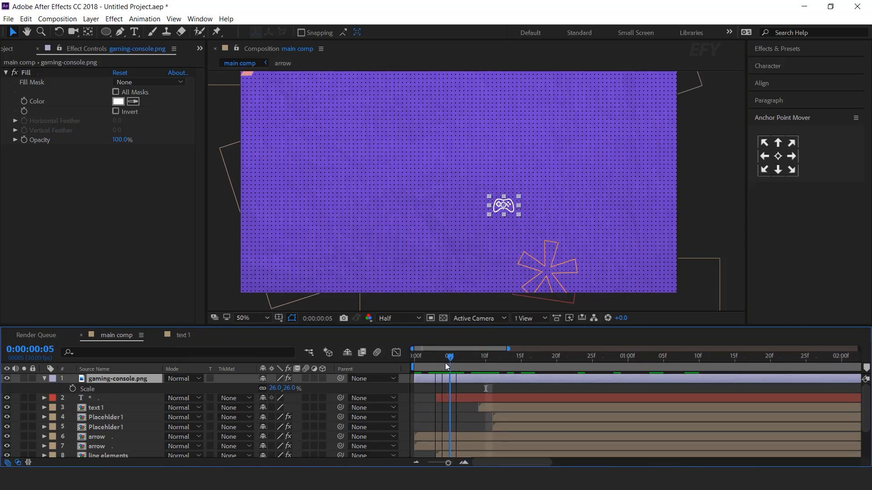
key(Home)
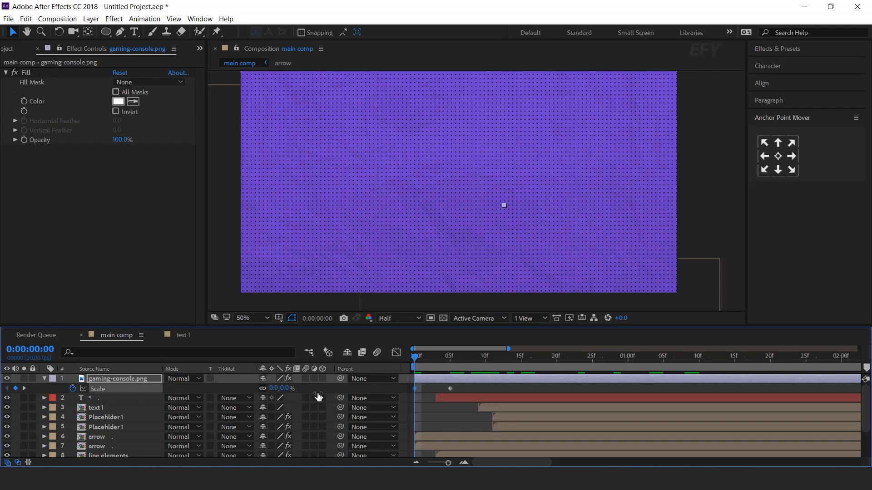
Apply the bounce expression from Bounce script.txt in Notepad to the gaming-console layer's Scale and play the result
key(alt+Tab)
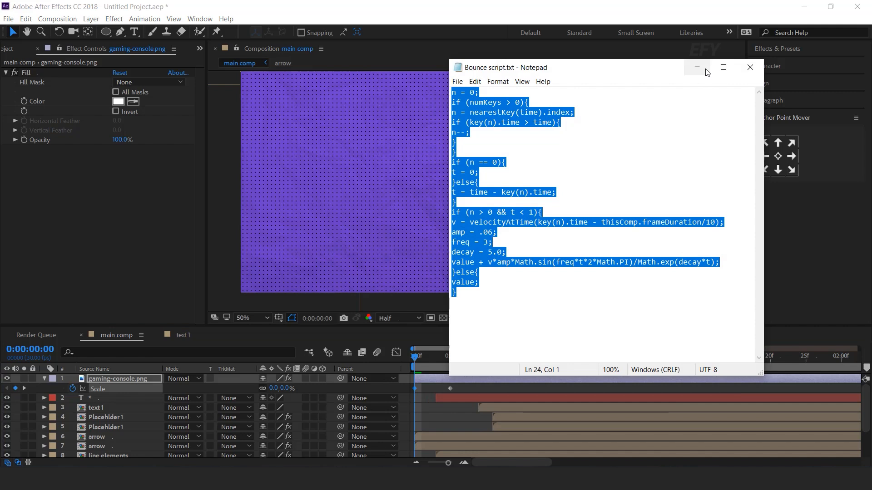
click(706, 70)
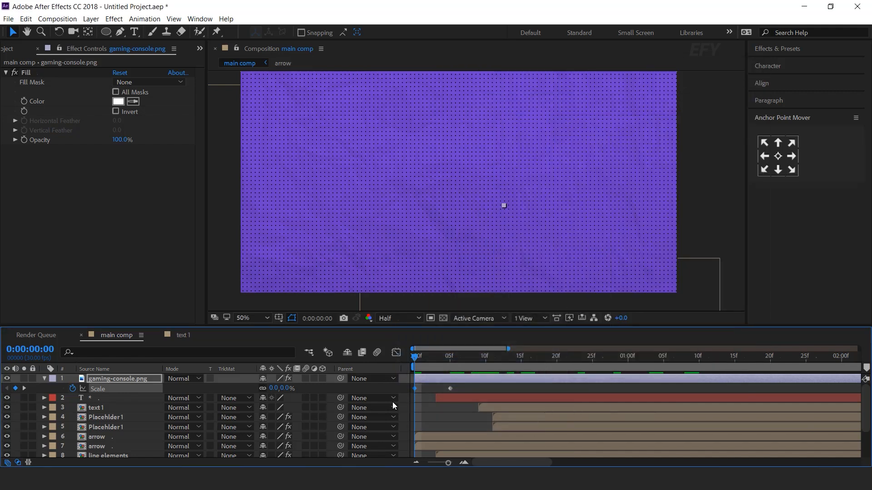
alt+click(73, 389)
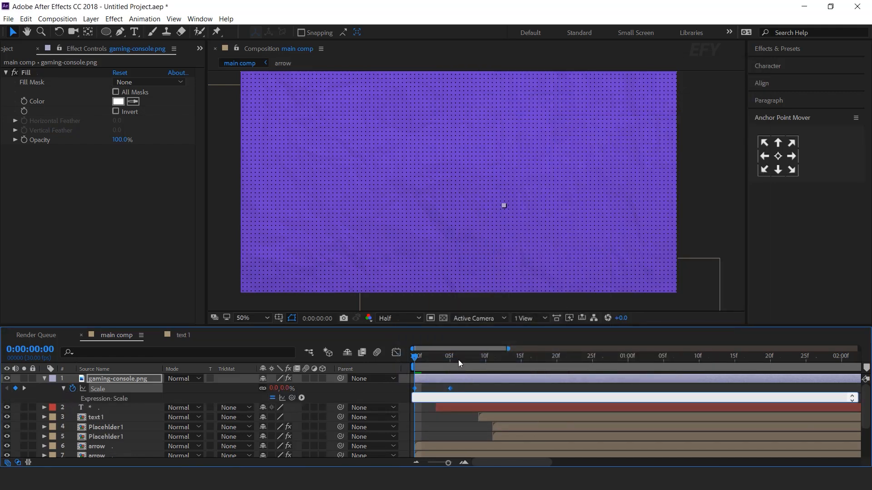
key(ctrl+v)
click(419, 373)
key(space)
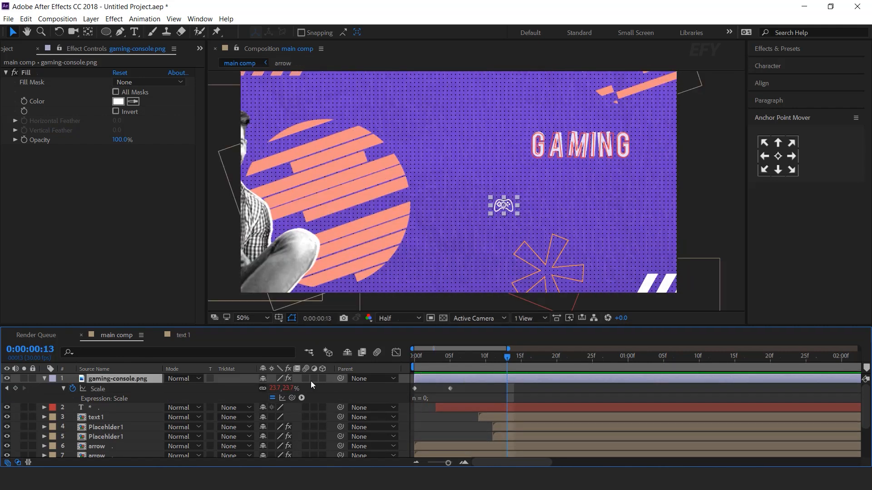
Add the expression posterizeTime(5);wiggle(5,3) to the gaming-console layer's Position, copying its text for reuse, and play the jitter
key(p)
alt+click(74, 389)
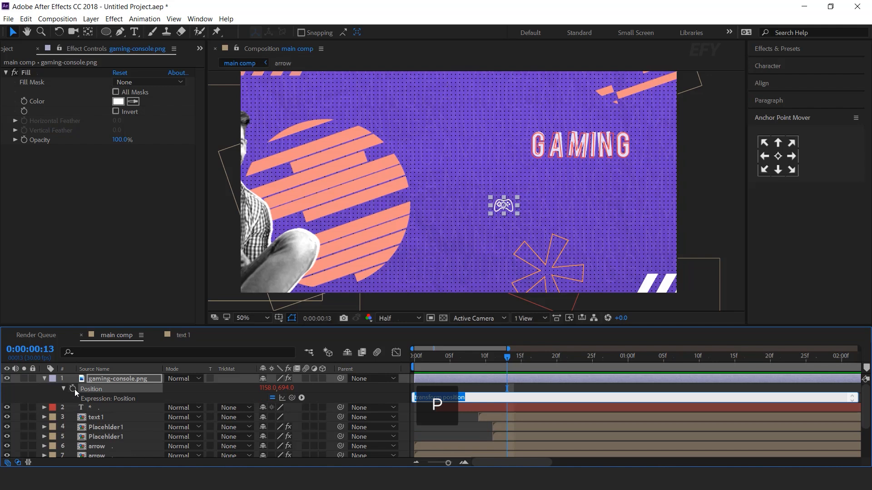
text(posterizeTime(5);wiggle)
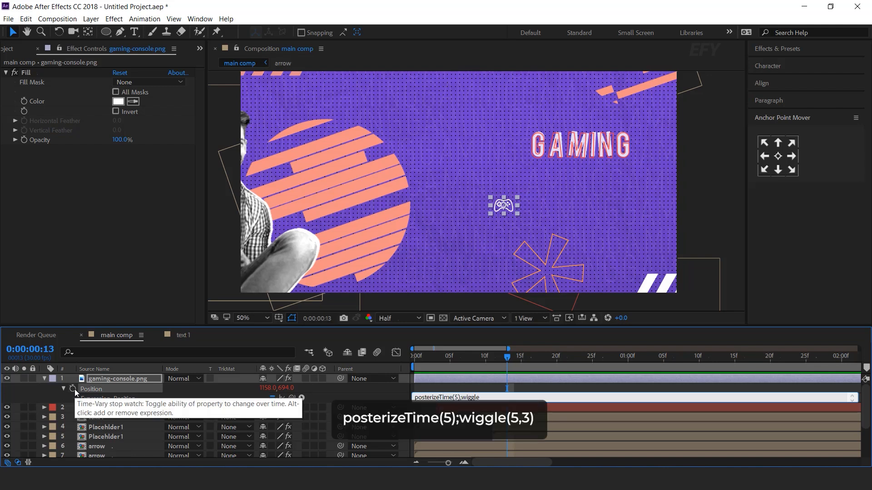
text(3))
drag(499, 398, 415, 398)
key(ctrl+c)
key(KP_Enter)
key(Home)
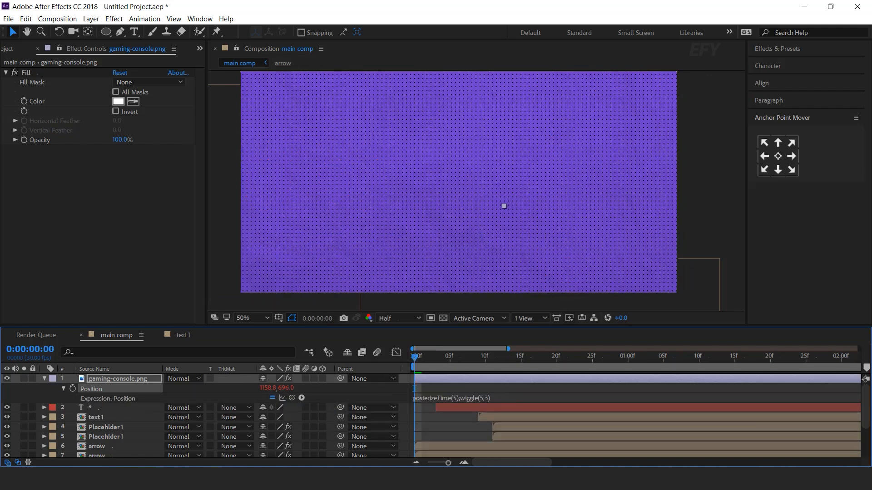
key(space)
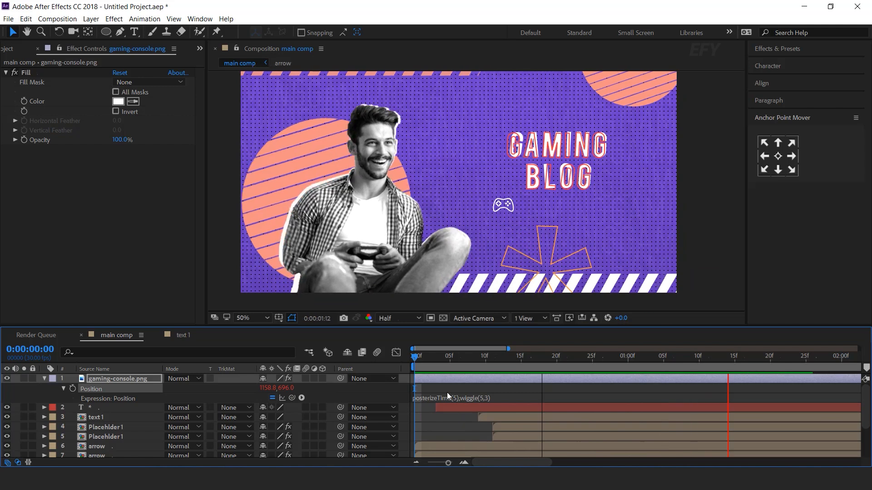
key(space)
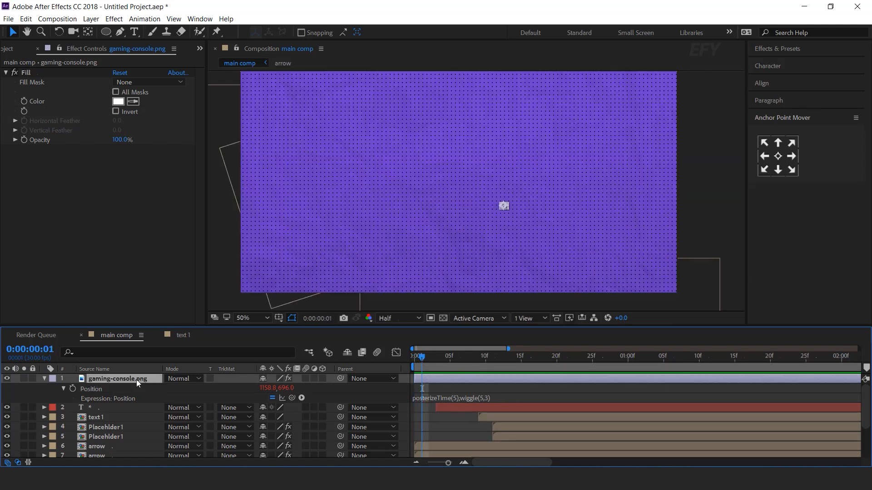
Add the copied posterizeTime(5);wiggle(5,3) expression to the gaming-console layer's Rotation and play the result
key(r)
alt+click(73, 389)
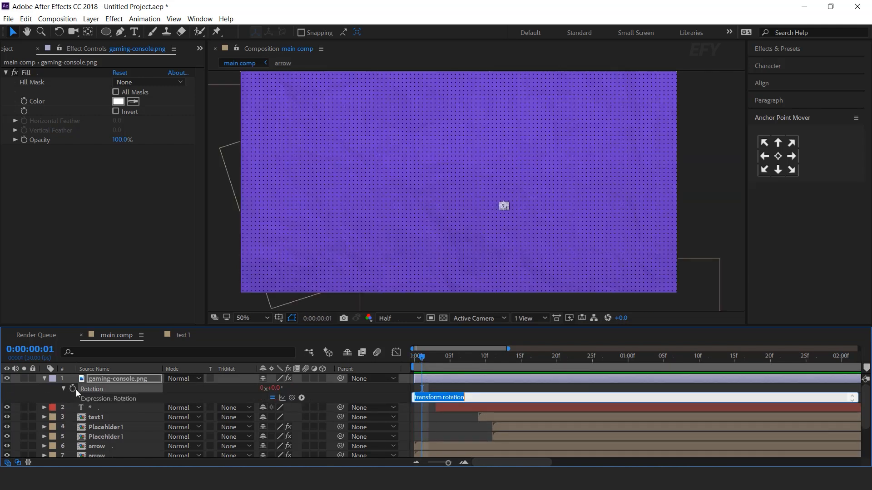
click(427, 368)
key(space)
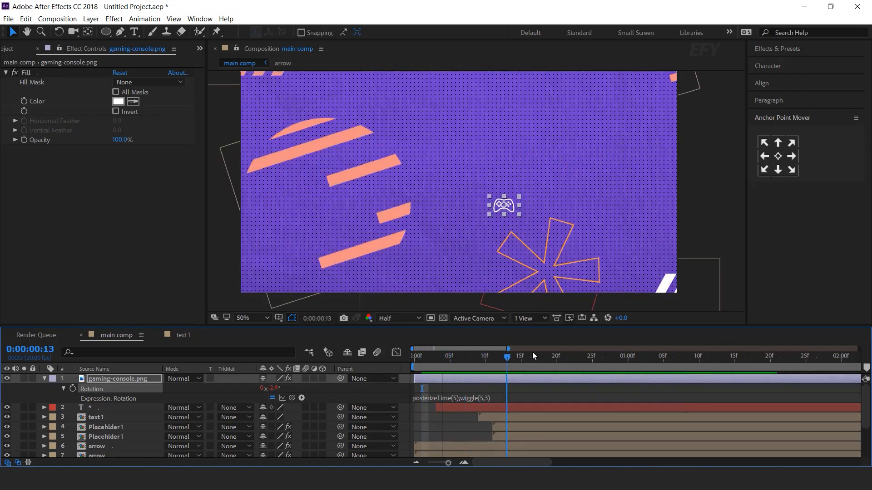
Set the gaming-console layer's rotation to 30°, play the animation from the beginning, and collapse the layer's properties
click(141, 380)
click(139, 380)
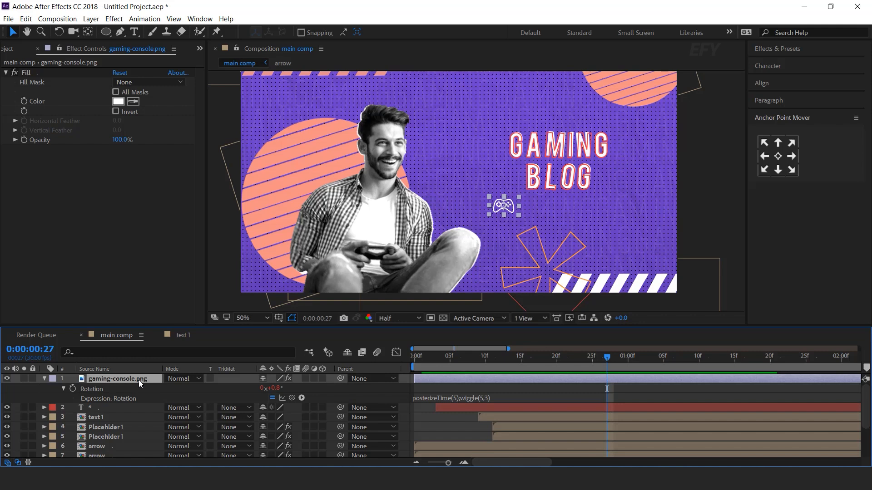
drag(273, 388, 288, 386)
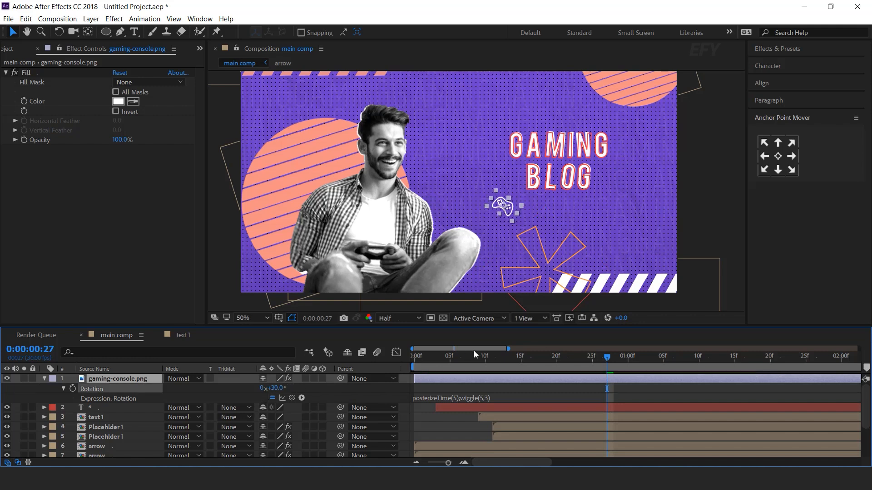
key(Home)
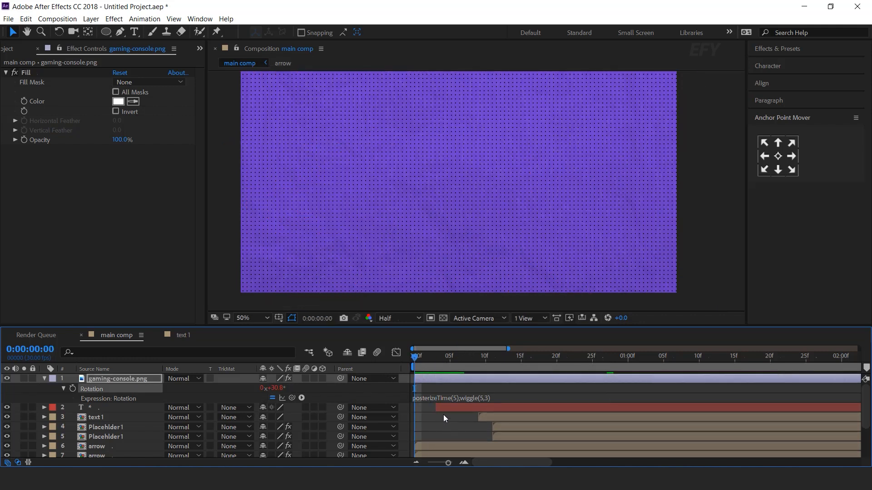
key(space)
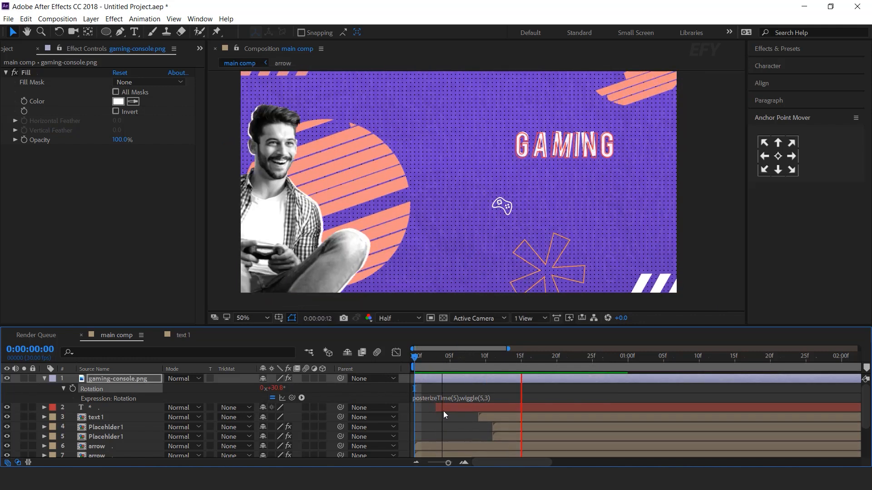
click(45, 379)
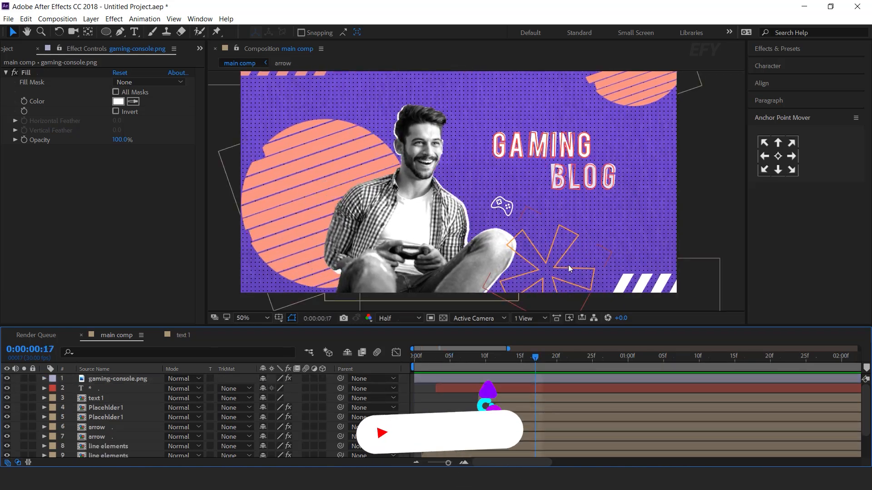
Add a # text layer, reduce its font size to 361 px, and place it just above the GAMING title
click(134, 32)
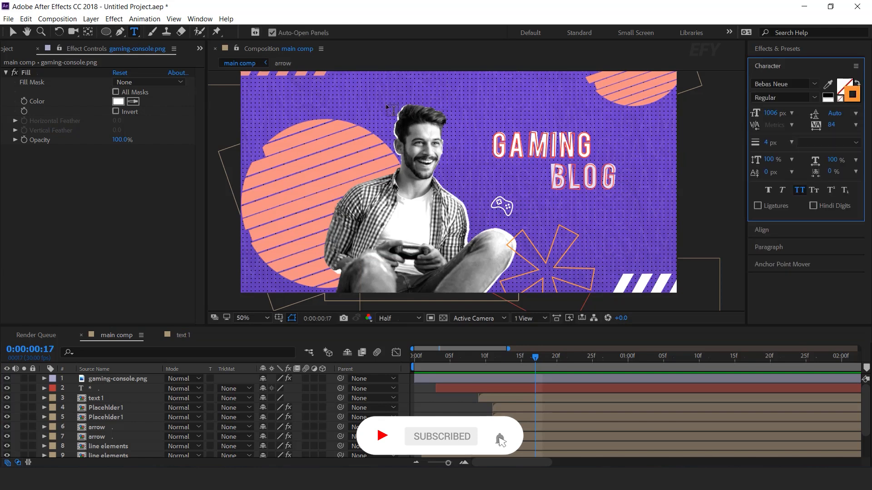
click(486, 113)
text(#)
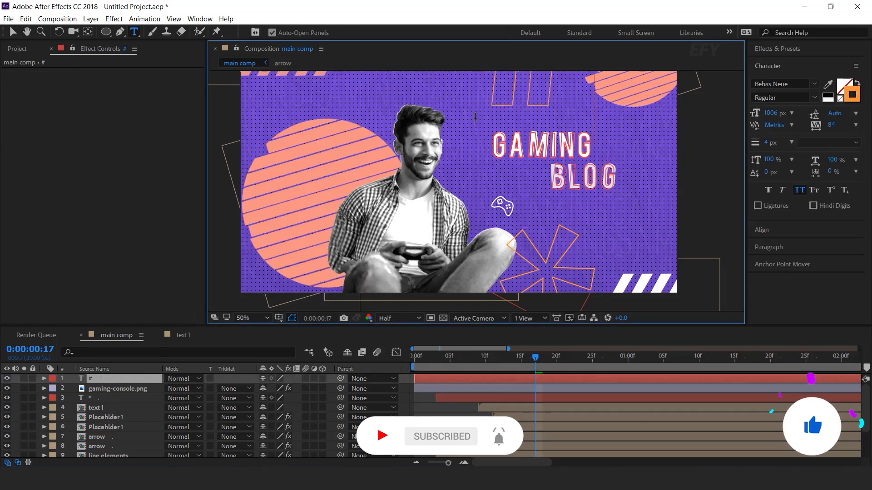
click(12, 32)
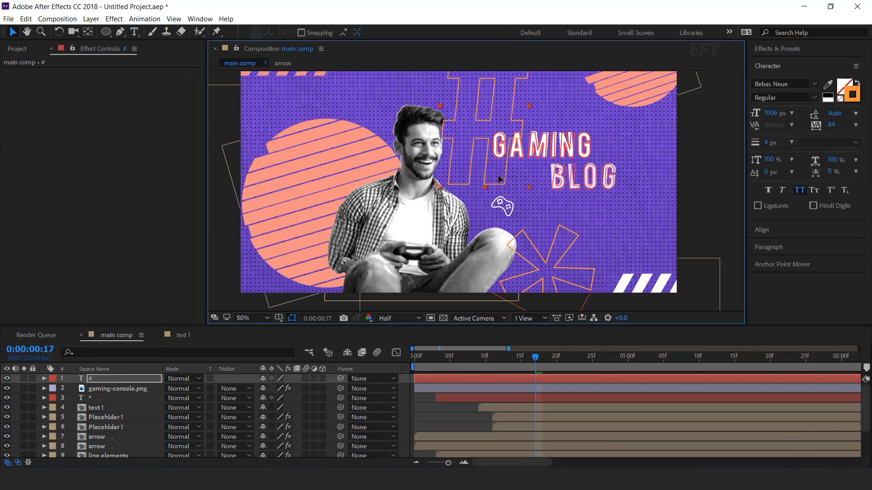
drag(774, 119, 738, 119)
drag(456, 169, 524, 107)
Add the copied posterizeTime(5);wiggle(5,3) expression to the # layer's Position and Rotation
key(p)
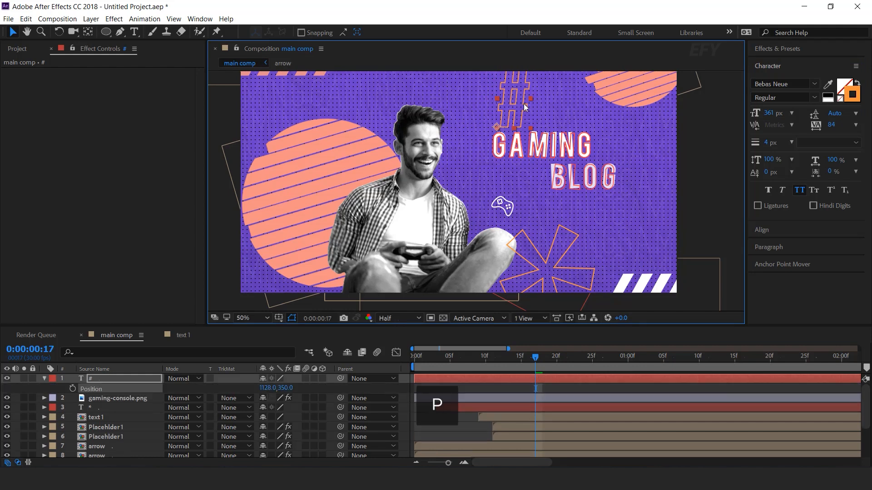
alt+click(73, 389)
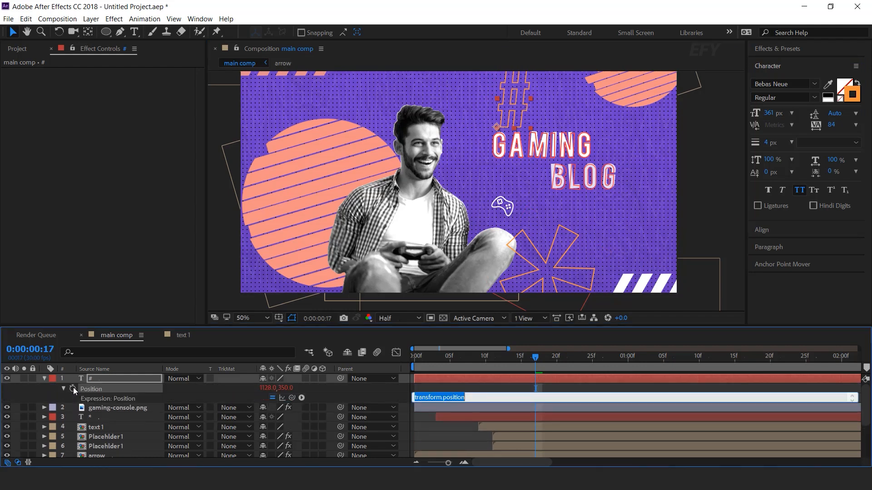
key(ctrl+v)
click(464, 378)
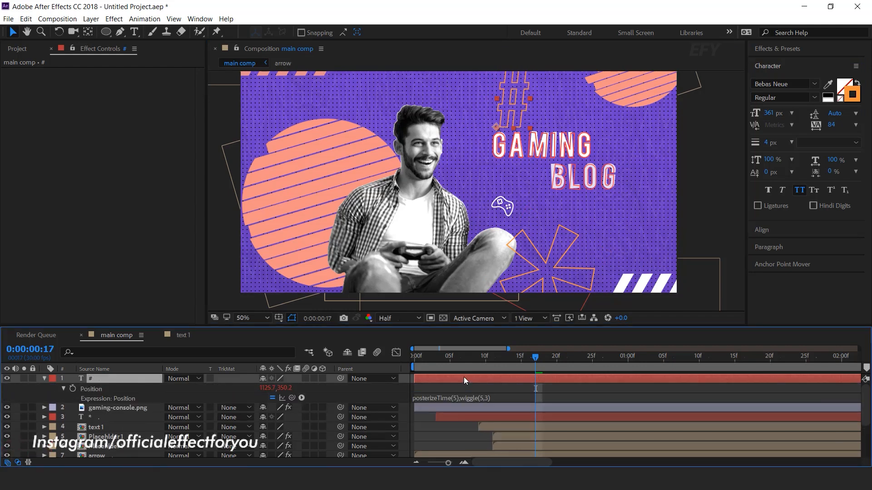
key(r)
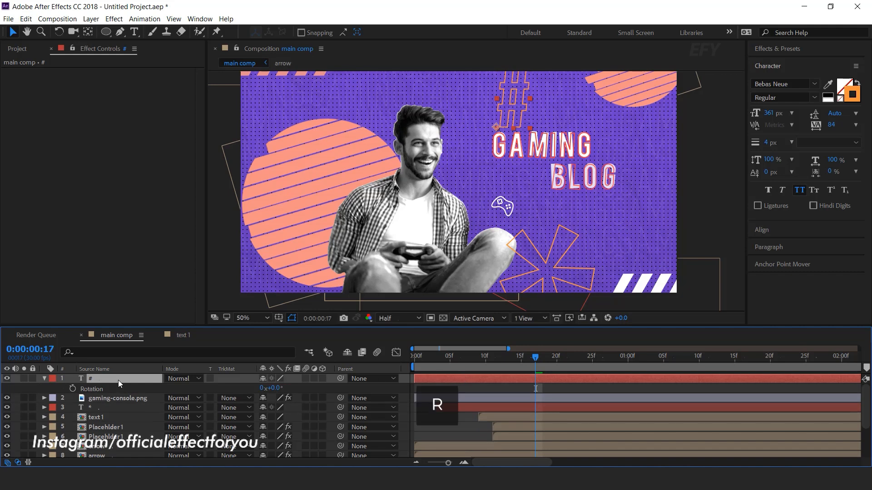
alt+click(72, 388)
key(ctrl+v)
click(481, 380)
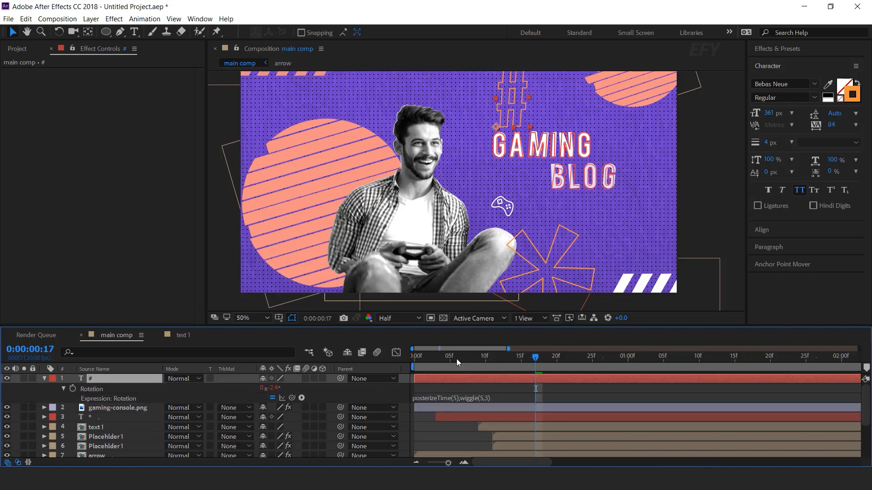
Play the # layer's jitter from the beginning and collapse its properties
click(421, 358)
key(space)
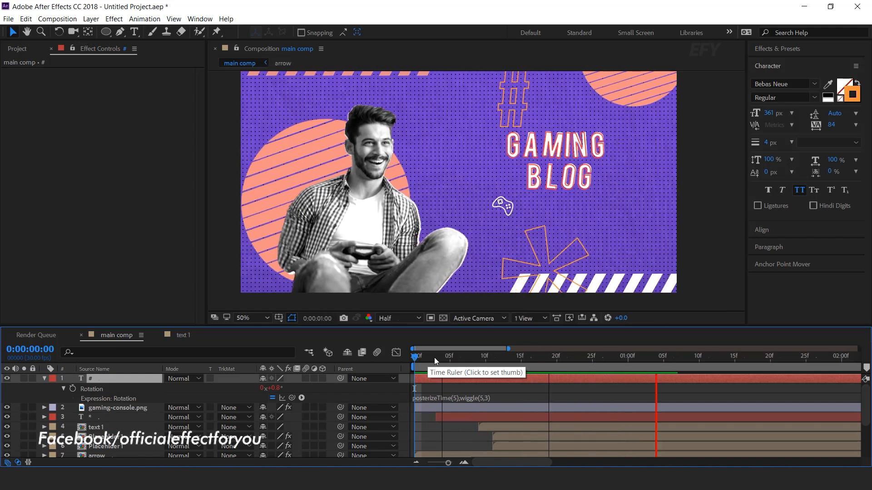
key(space)
key(space)
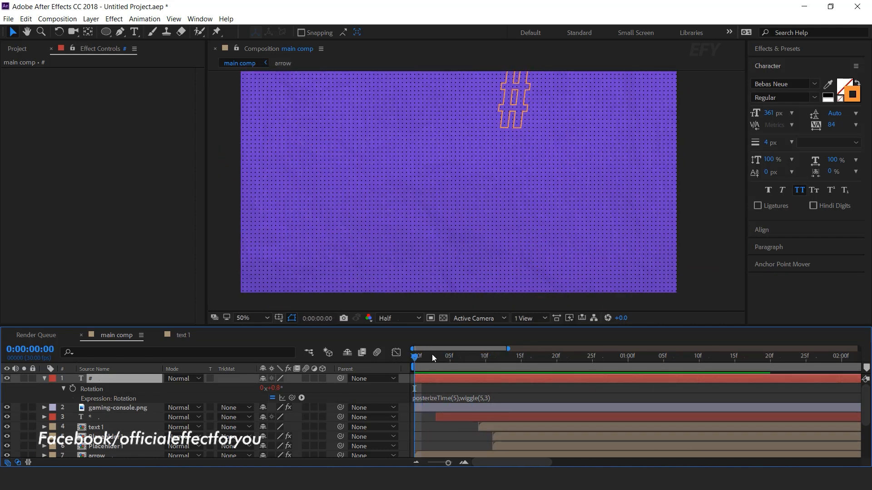
click(484, 358)
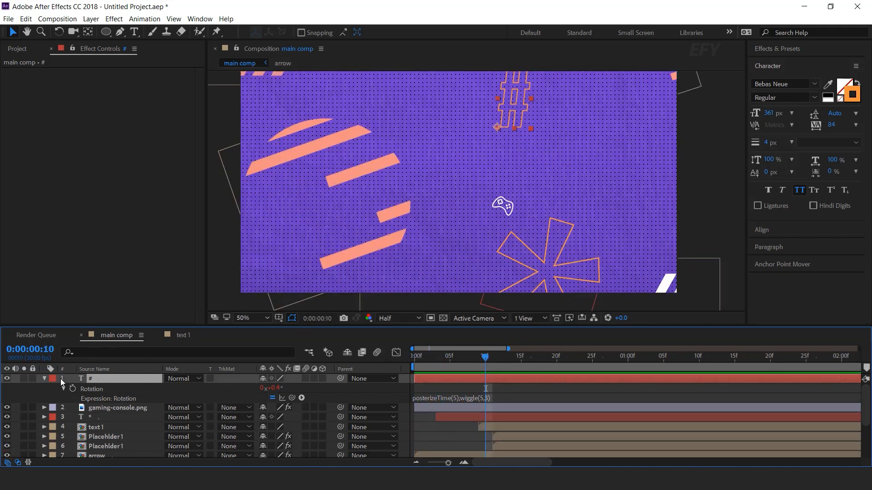
click(44, 378)
key(space)
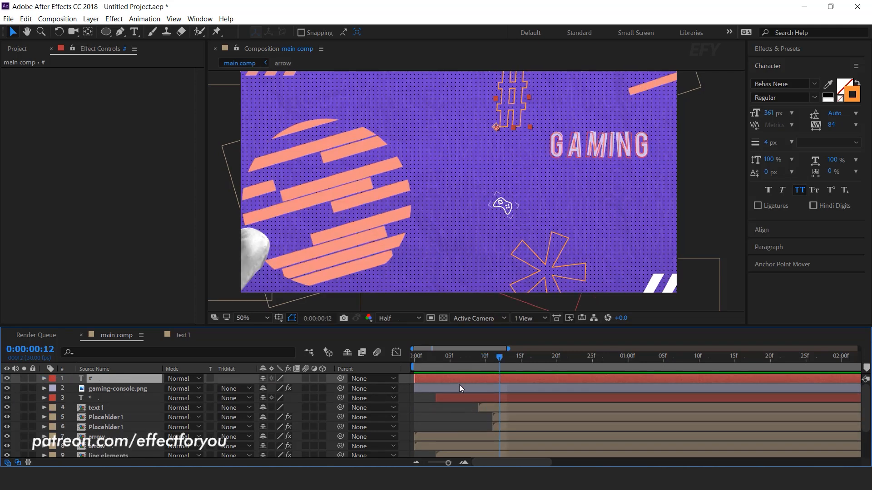
Keyframe the # layer's Scale from 0% at frame 0 to 100% at frame 5
key(s)
click(410, 359)
drag(410, 360, 450, 361)
key(alt+shift+s)
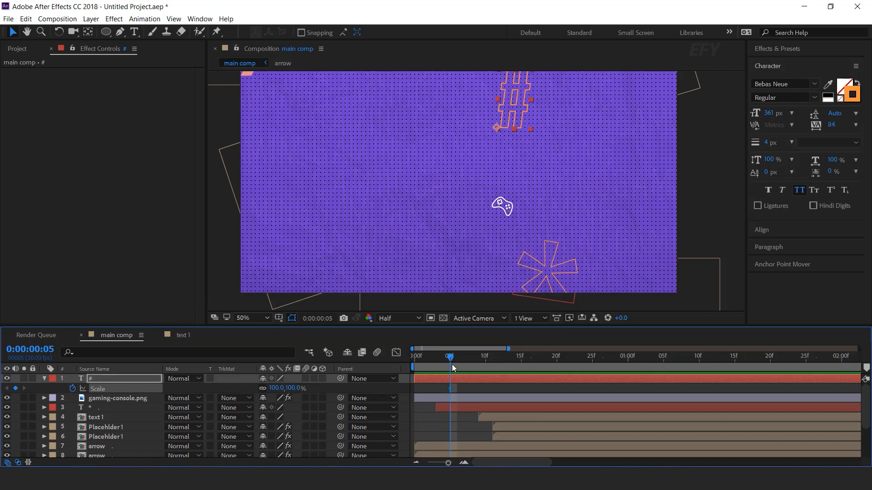
key(Home)
text(0)
key(Return)
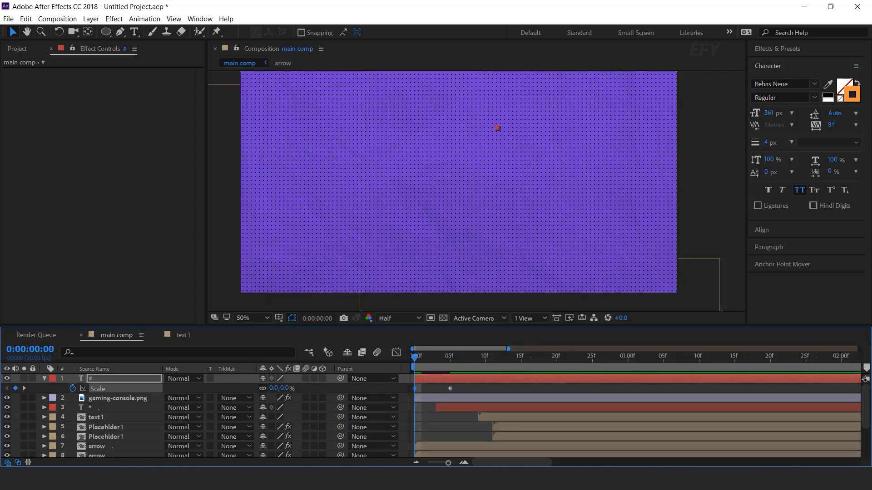
Apply the bounce expression from Bounce script.txt to the # layer's Scale, play the result, and collapse the layer
key(alt+Tab)
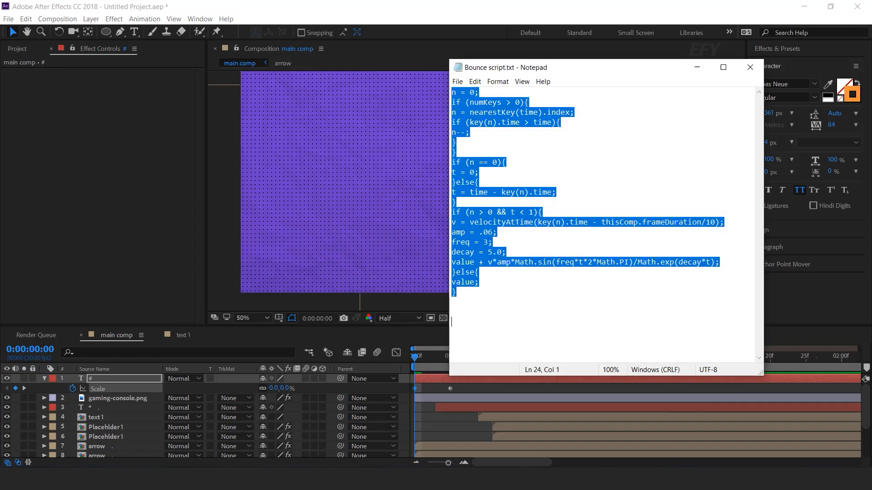
click(697, 67)
alt+click(72, 388)
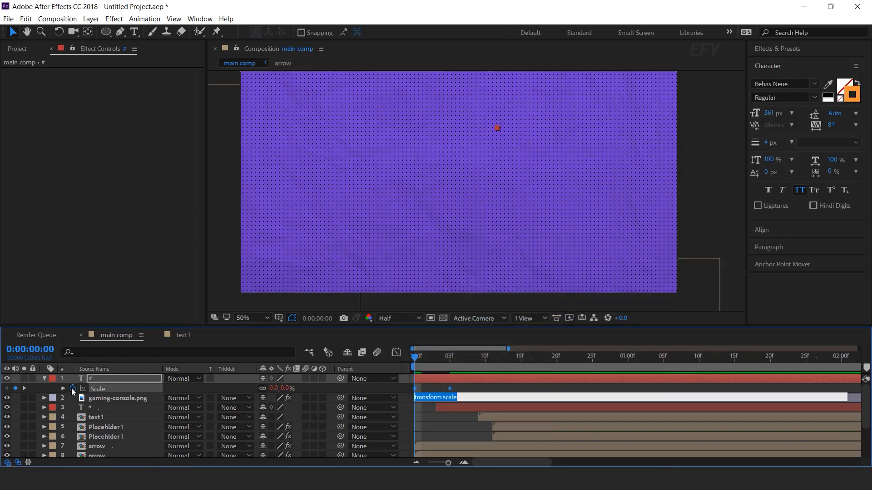
key(ctrl+v)
click(475, 379)
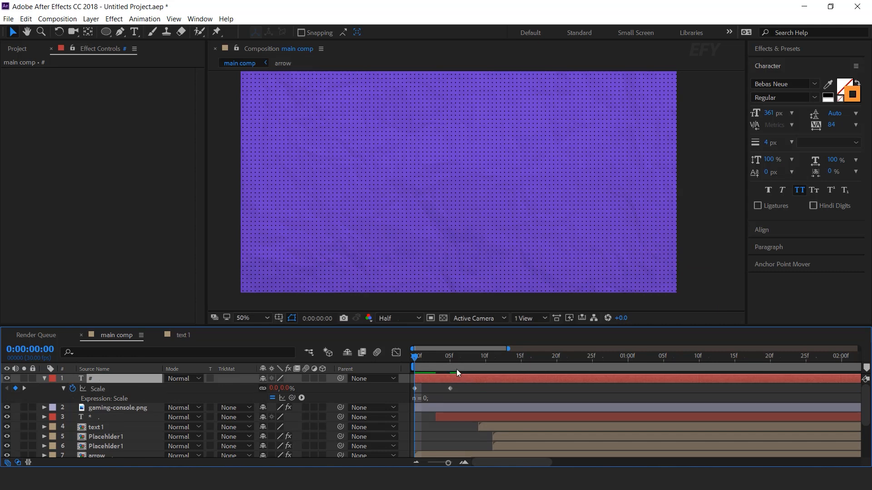
key(space)
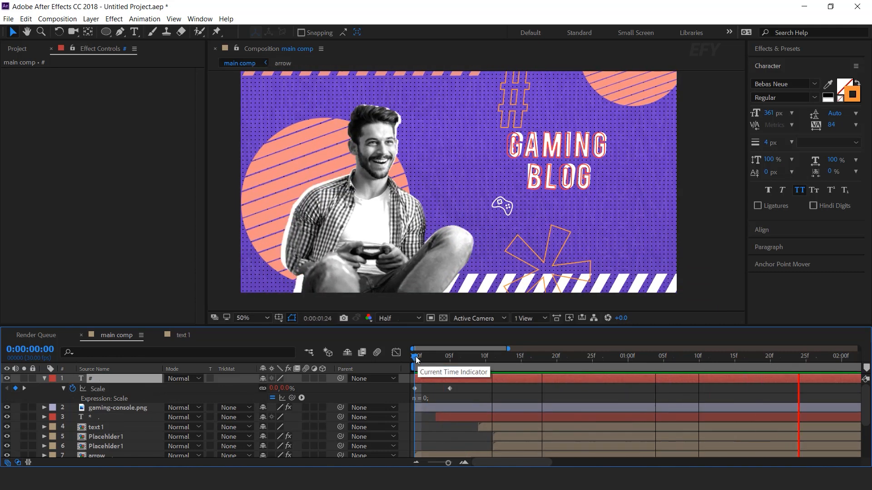
click(490, 357)
click(45, 378)
click(485, 357)
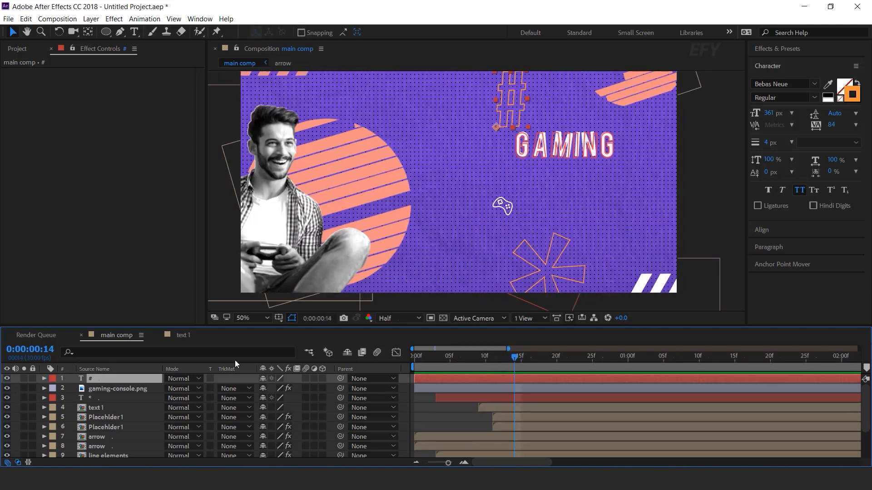
Duplicate the # layer beside the original and resize the original to 276 px and the copy to 267 px
key(ctrl+d)
drag(511, 96, 533, 135)
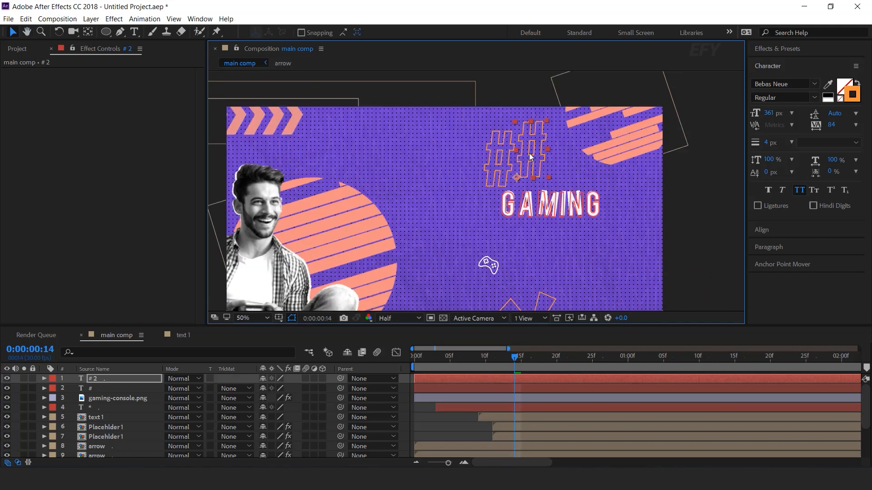
drag(769, 113, 724, 117)
drag(498, 160, 499, 168)
click(375, 375)
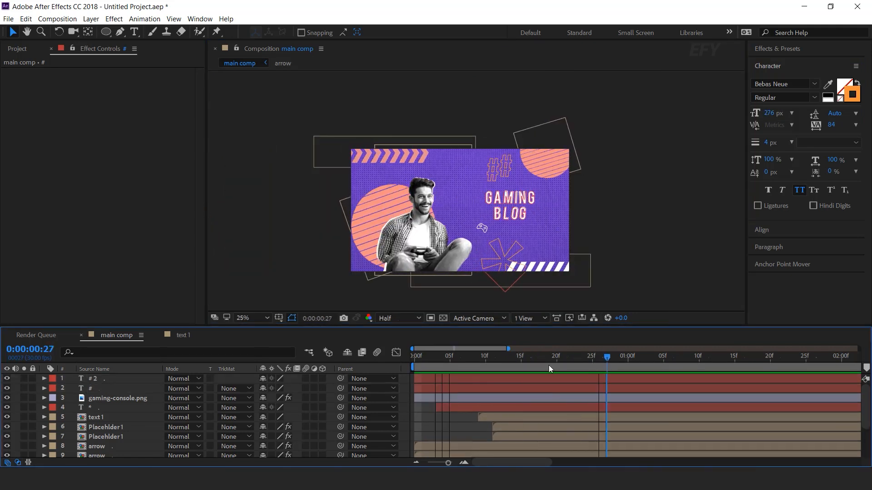
Shift the original # layer to start at frame 3 and its copy at frame 4, and play the result
click(445, 391)
shift+click(446, 379)
drag(447, 386, 467, 386)
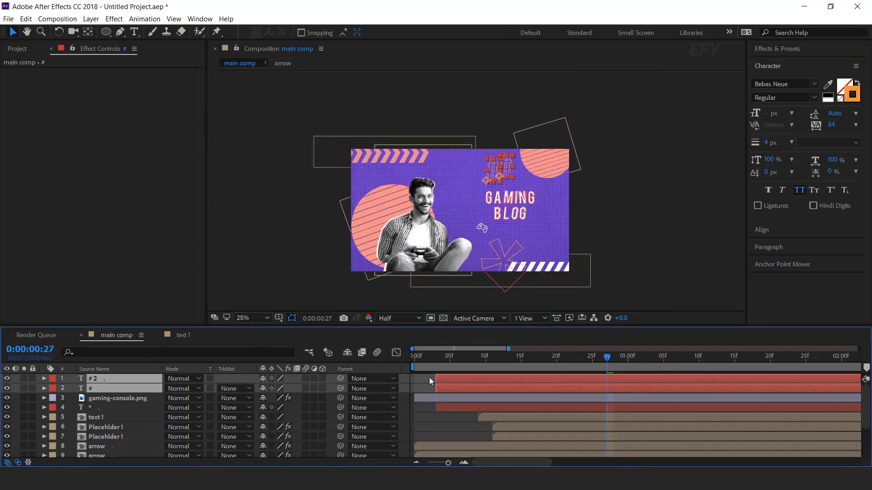
click(429, 377)
click(458, 377)
key(space)
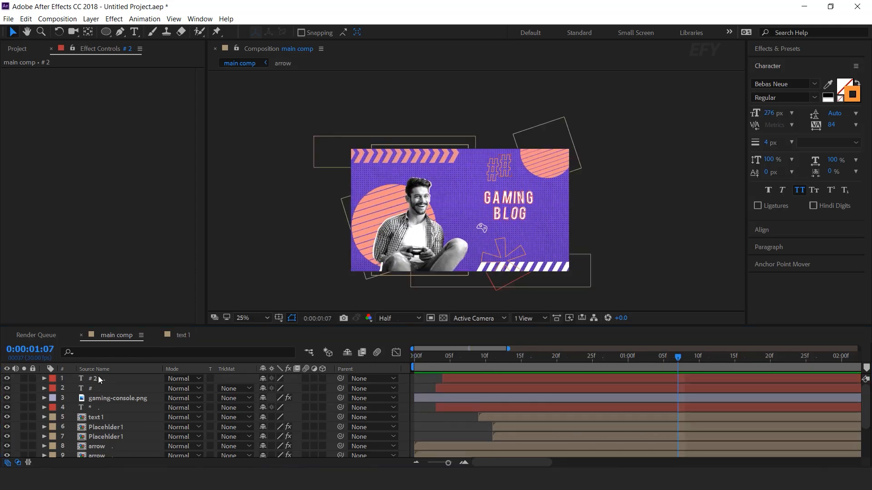
Duplicate the # 2 layer beside the title, change its text to a double quotation mark, and centre its anchor point
key(ctrl+d)
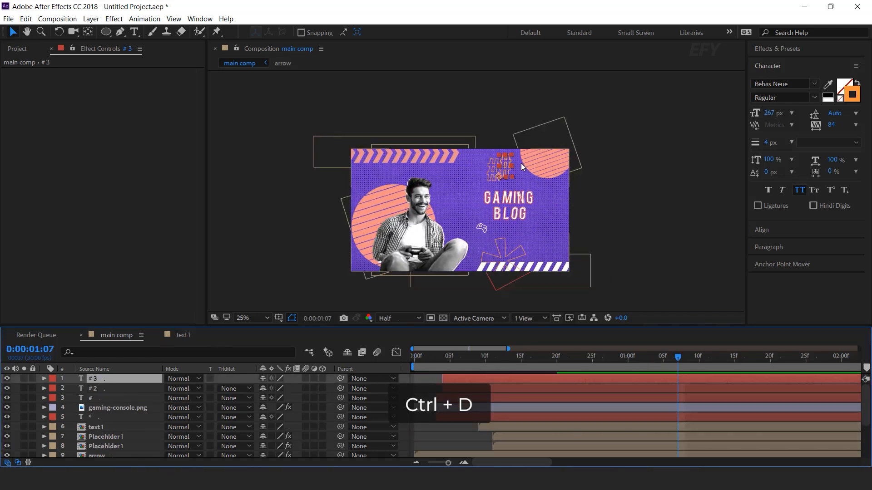
drag(500, 178, 540, 200)
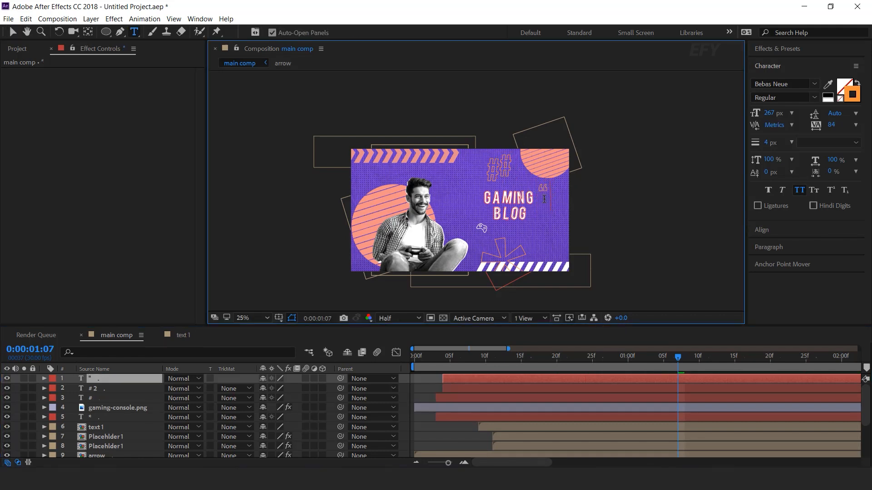
scroll(545, 200, up, 4)
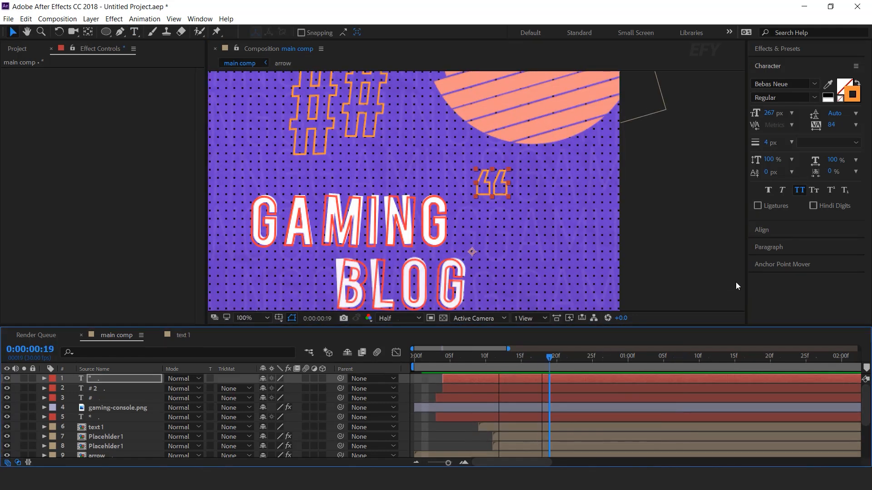
click(785, 263)
click(780, 156)
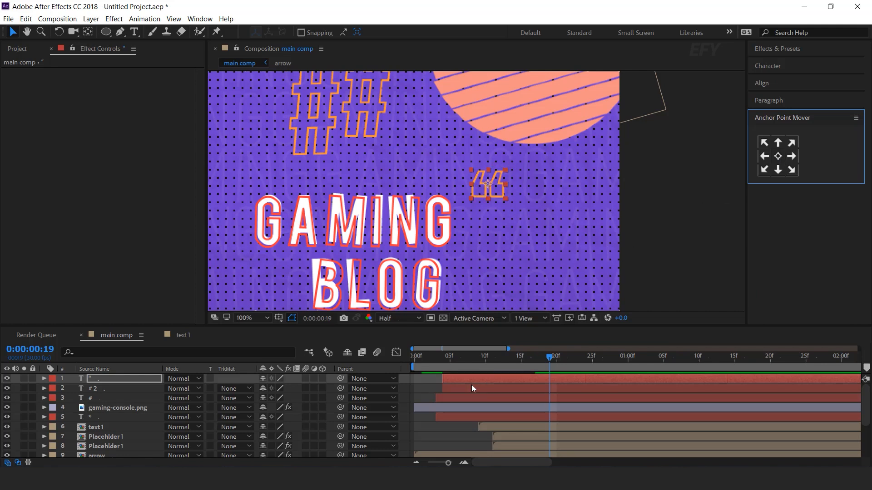
Rotate the quotation mark to 182°, position it at the end of the GAMING word, and collapse its properties
scroll(518, 187, down, 2)
key(r)
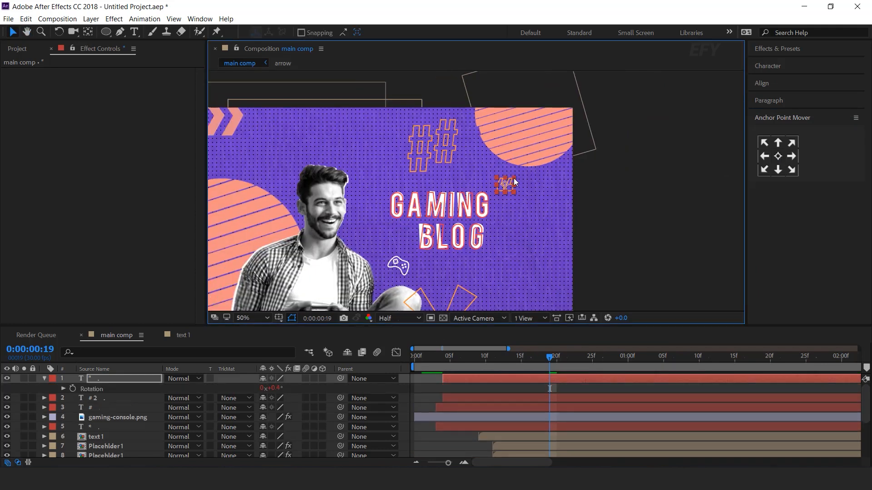
drag(276, 388, 295, 389)
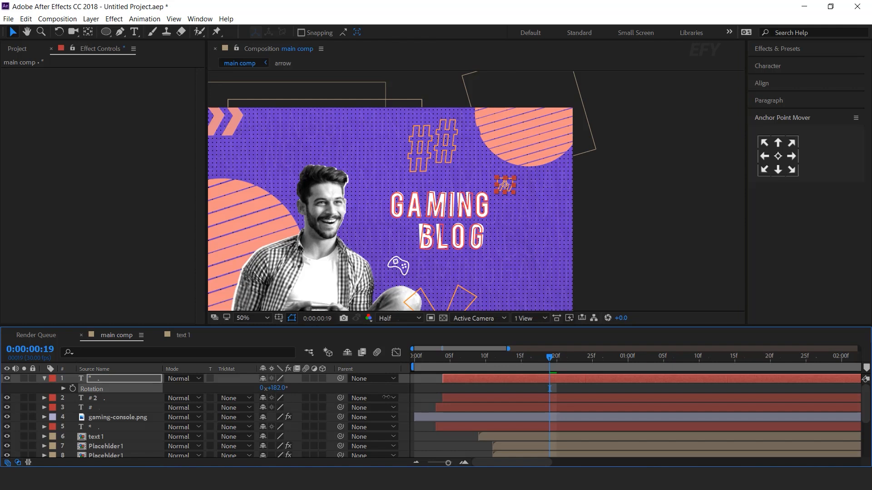
click(503, 185)
key(space)
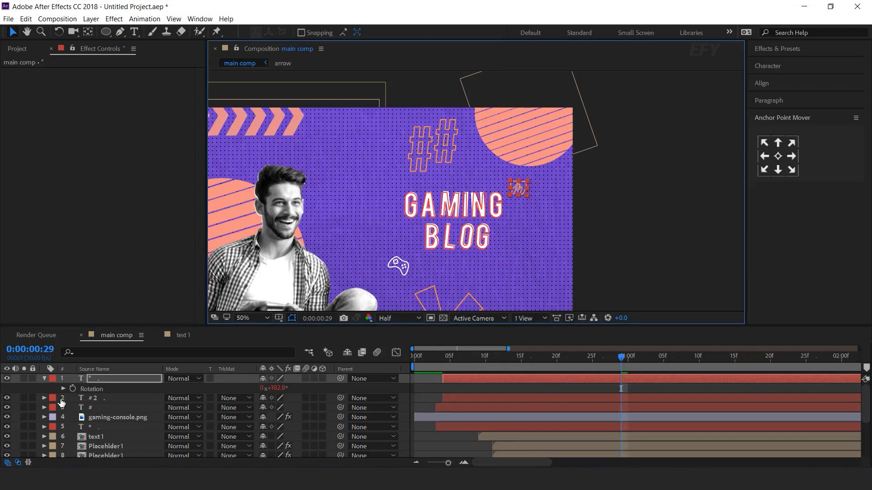
click(44, 379)
Play the whole main comp animation from the beginning to review the added symbols
scroll(657, 199, down, 2)
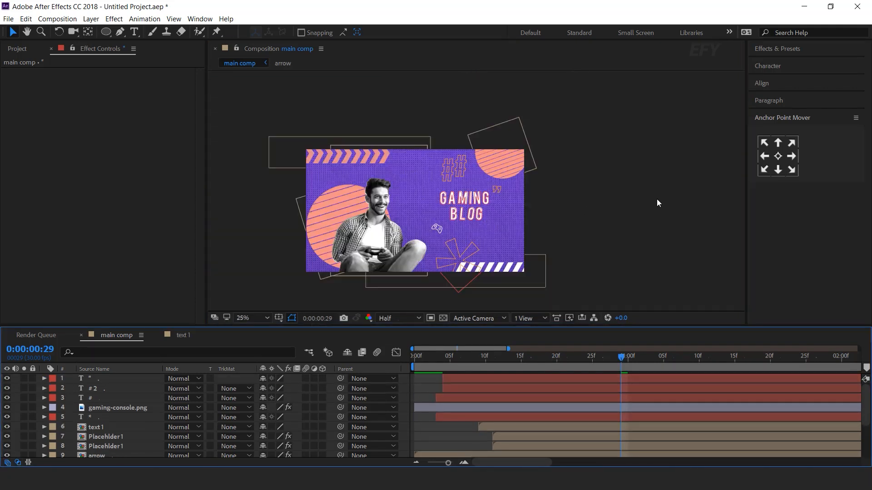
key(Home)
key(space)
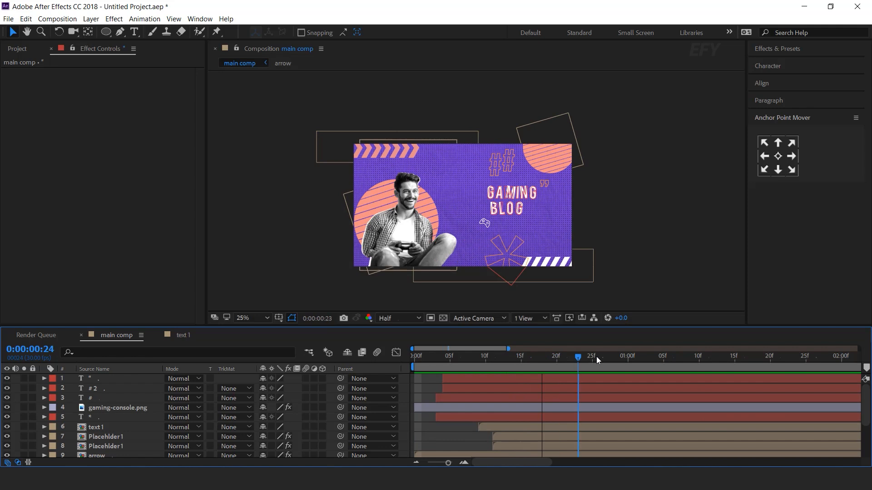
click(525, 213)
Add the PLUS.mp4 footage as the uppermost layer of main comp and set its blending mode to Screen
click(17, 49)
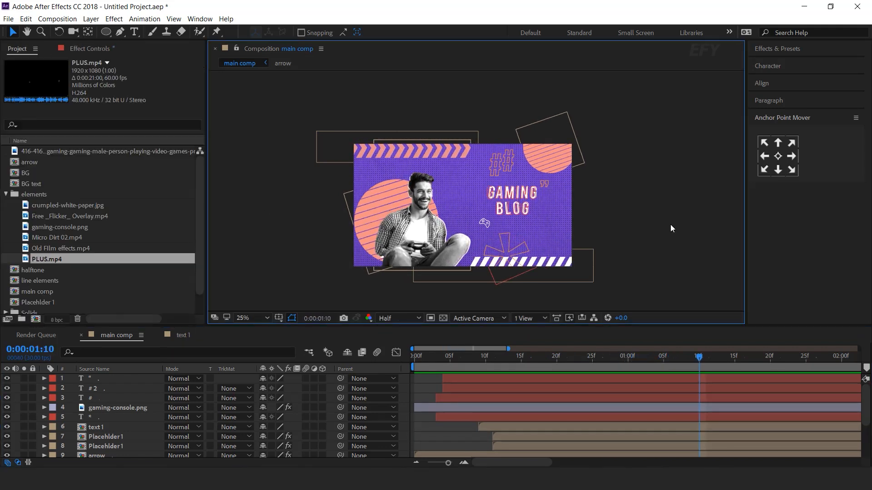
click(59, 249)
click(61, 260)
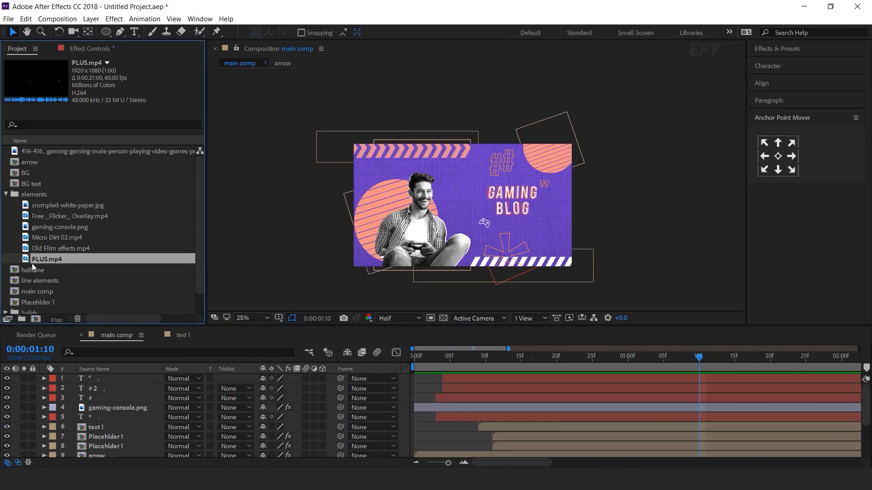
drag(26, 262, 146, 378)
click(191, 378)
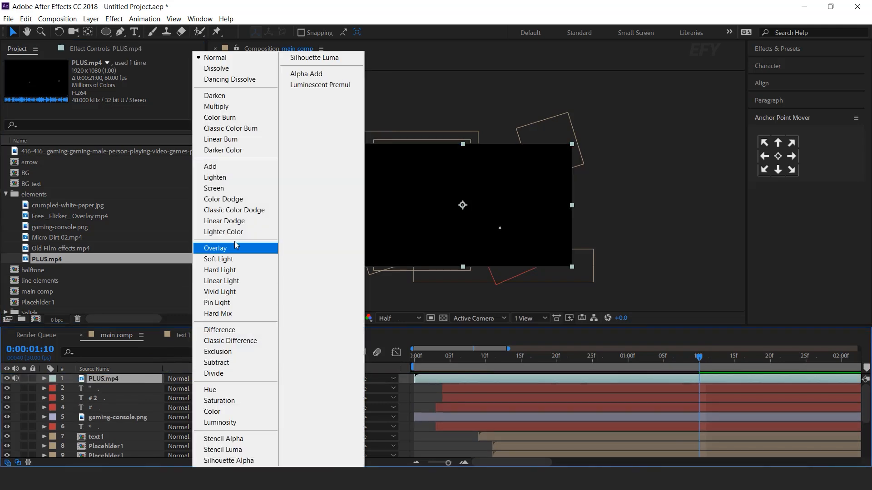
click(215, 188)
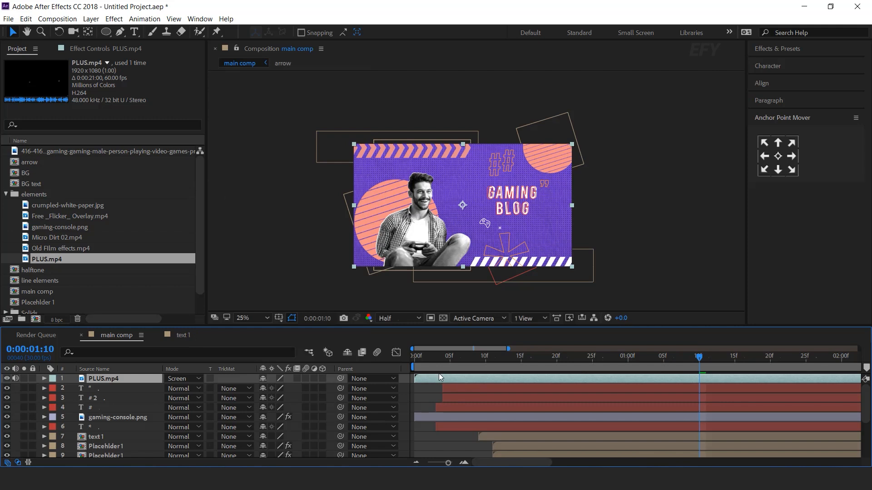
Place the Micro Dirt 02.mp4 footage above the PLUS.mp4 layer and blend it with Screen mode
click(55, 238)
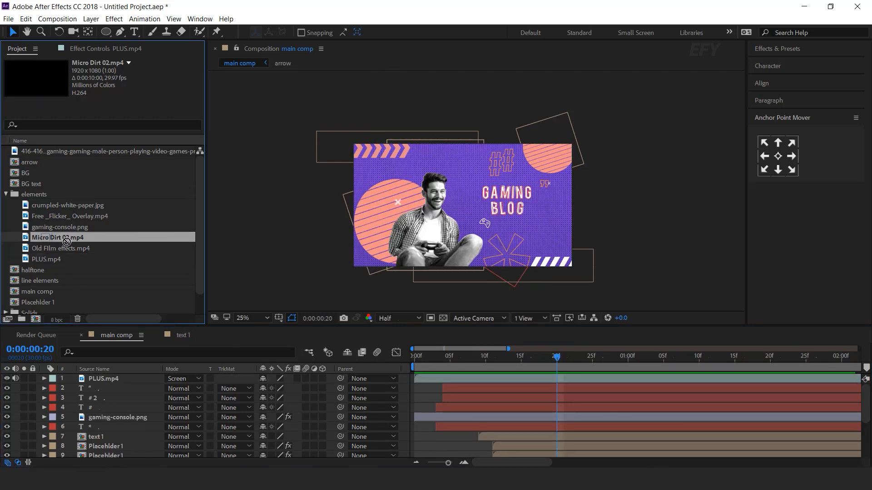
drag(134, 371, 136, 377)
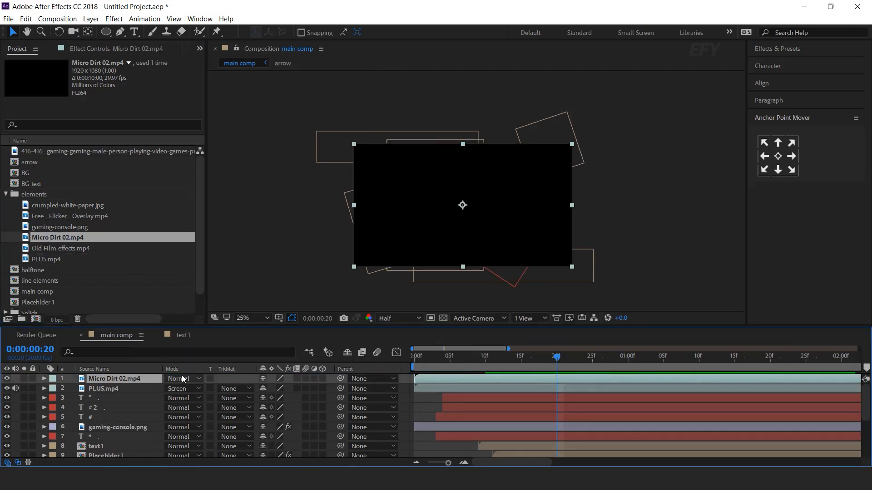
click(190, 379)
click(236, 188)
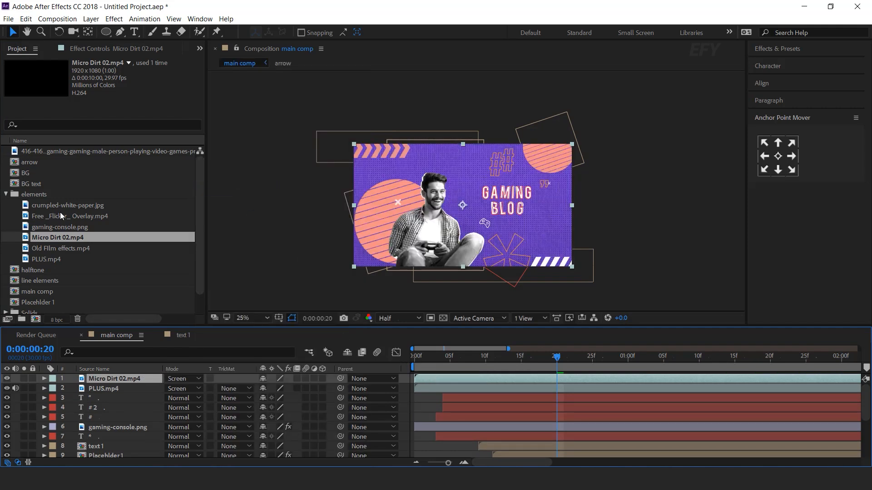
Add the Free _Flicker_ Overlay.mp4 footage above all layers in Color Dodge mode and set its opacity to 30%
drag(75, 216, 138, 378)
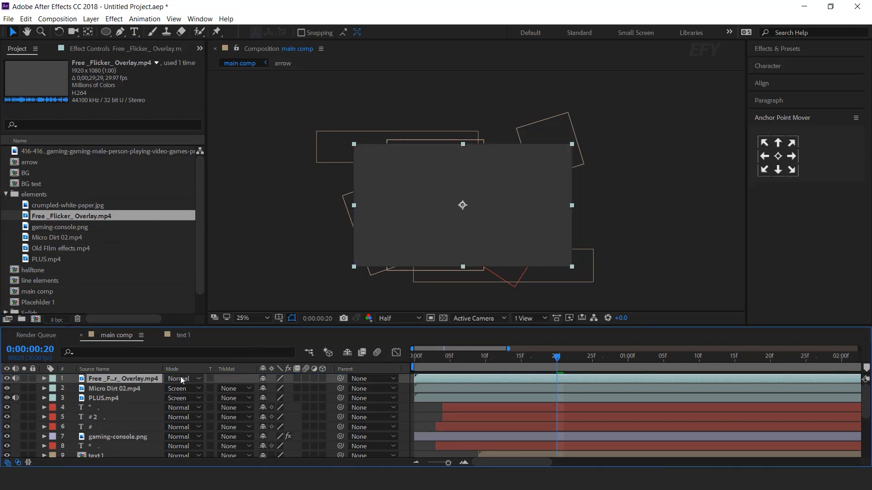
click(180, 378)
click(229, 199)
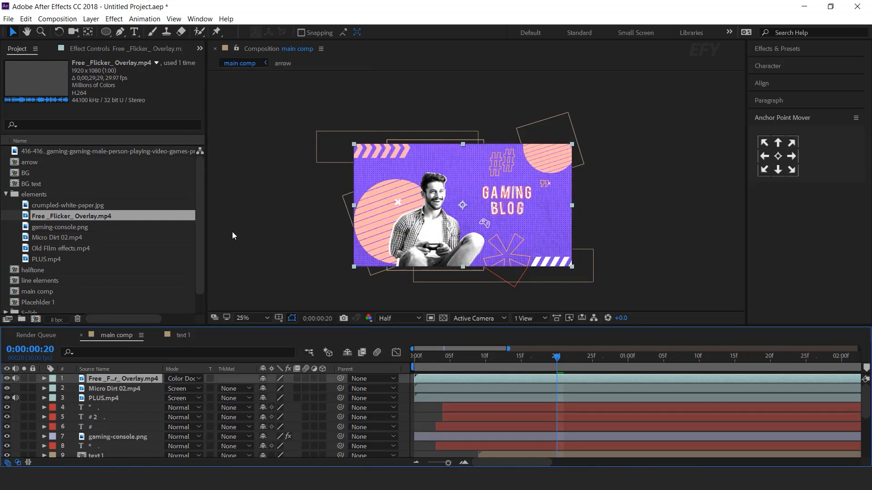
key(t)
drag(264, 390, 247, 389)
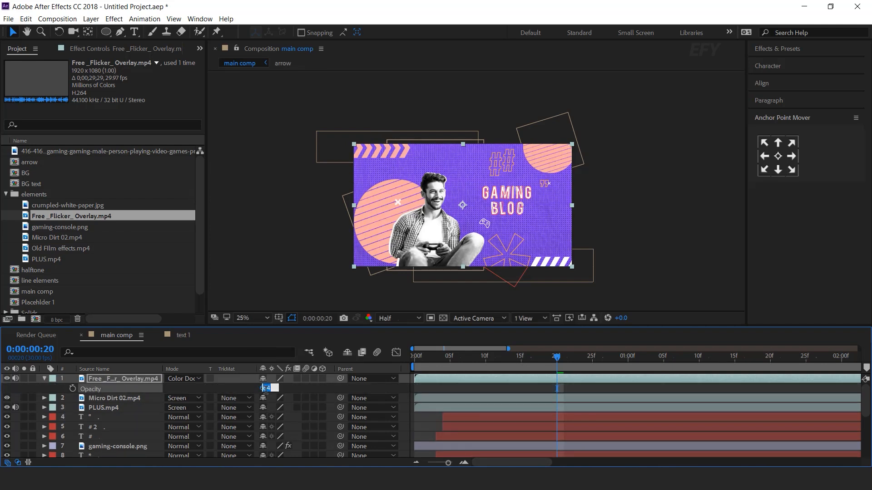
key(Return)
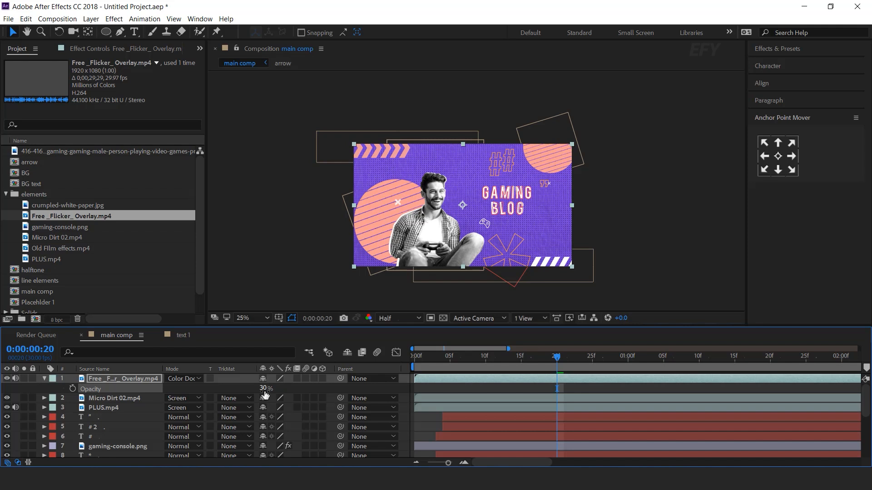
click(44, 379)
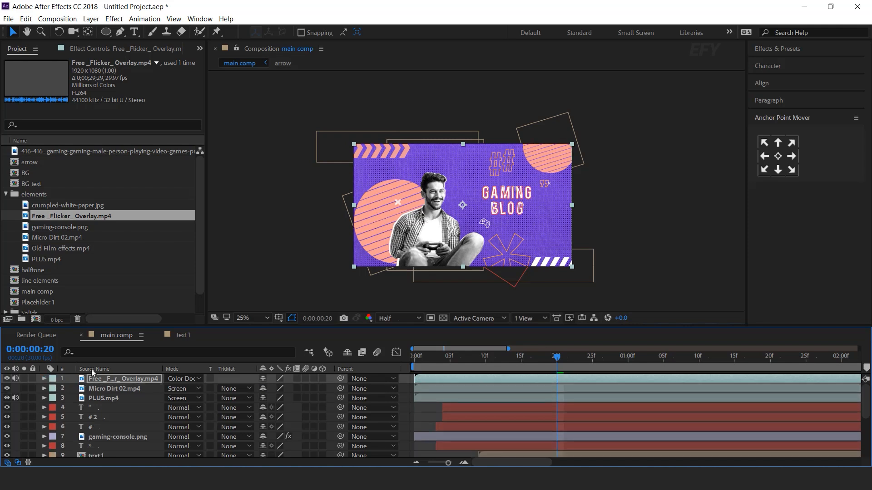
Place the Old Film effects.mp4 footage above the flicker overlay and set its blending mode to Screen
click(53, 249)
drag(53, 250, 138, 380)
click(190, 380)
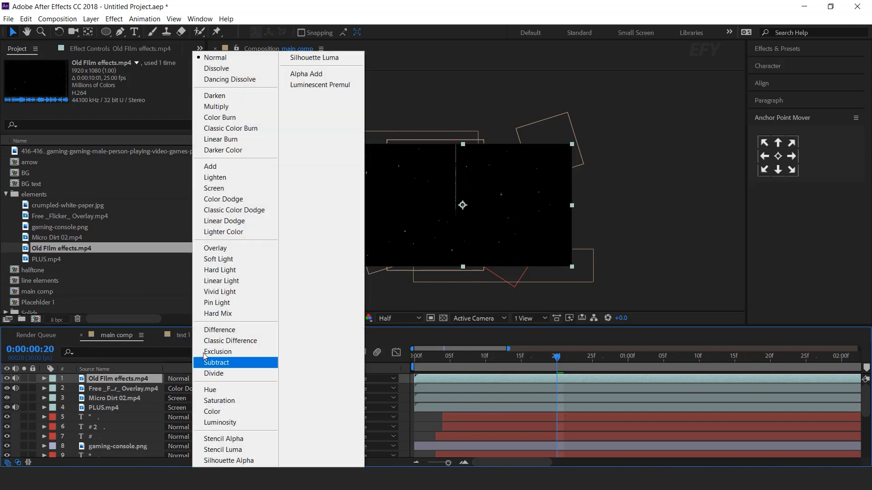
click(236, 189)
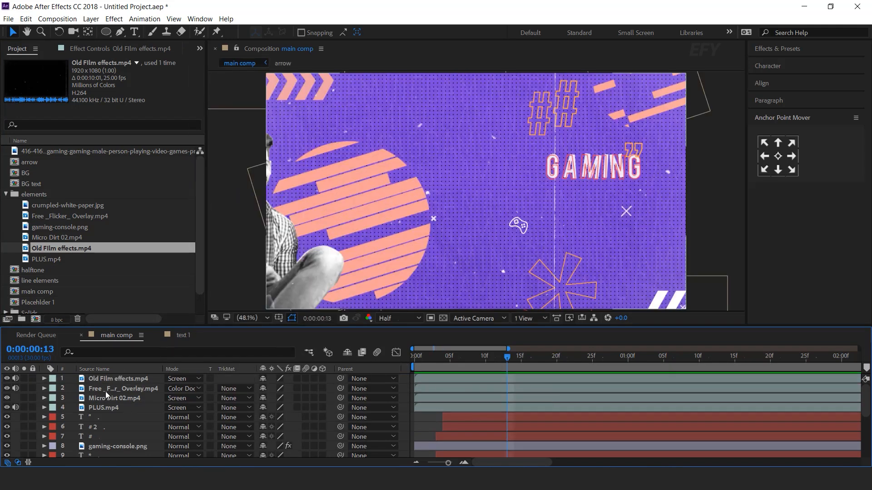
Apply a Curves effect to the Old Film effects.mp4 layer, pull its midtones down, and play the comp from the start
click(115, 380)
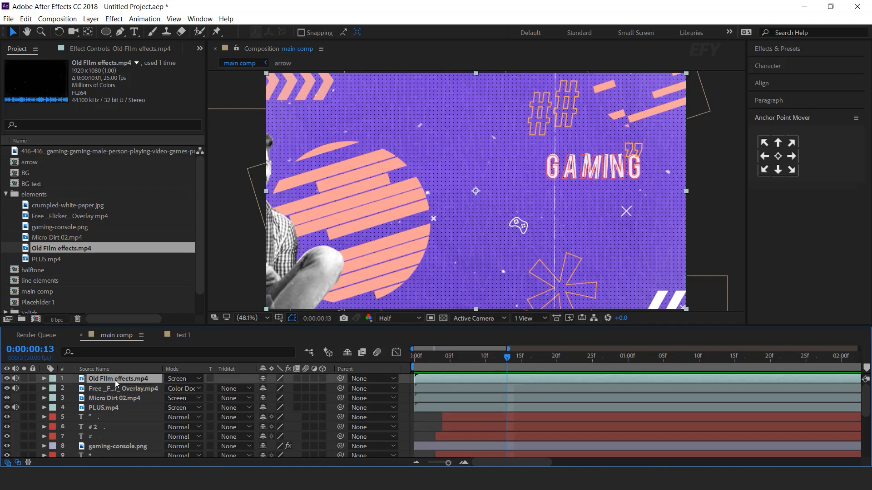
key(ctrl+space)
text(cu)
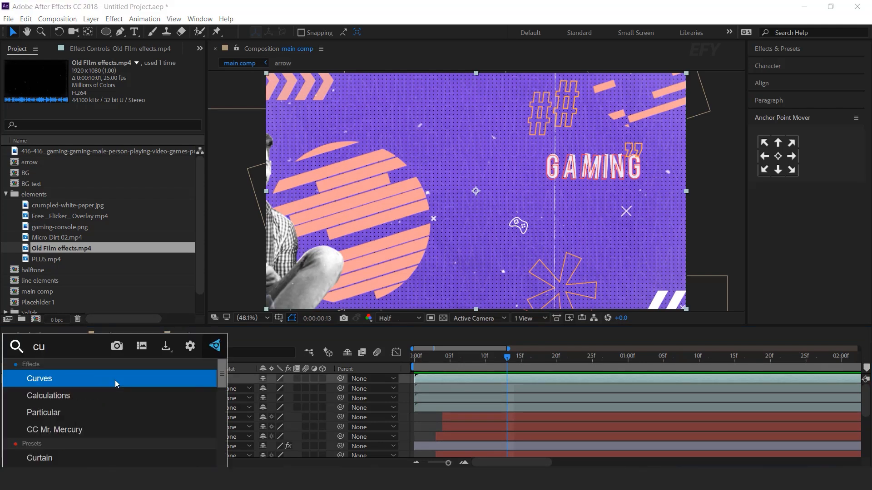
key(Return)
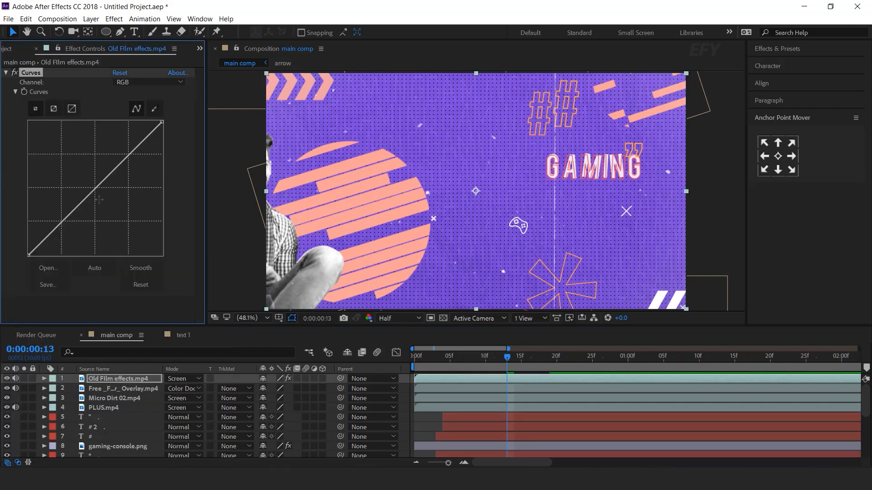
drag(91, 192, 113, 210)
drag(504, 355, 414, 364)
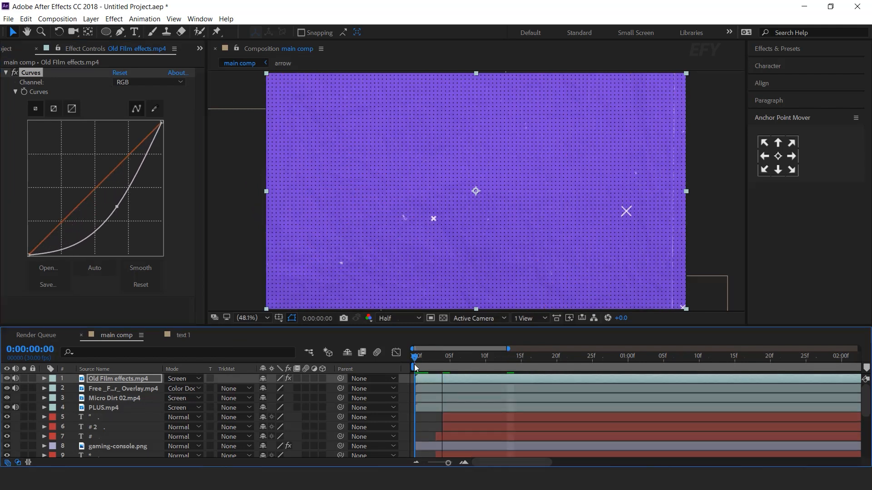
key(space)
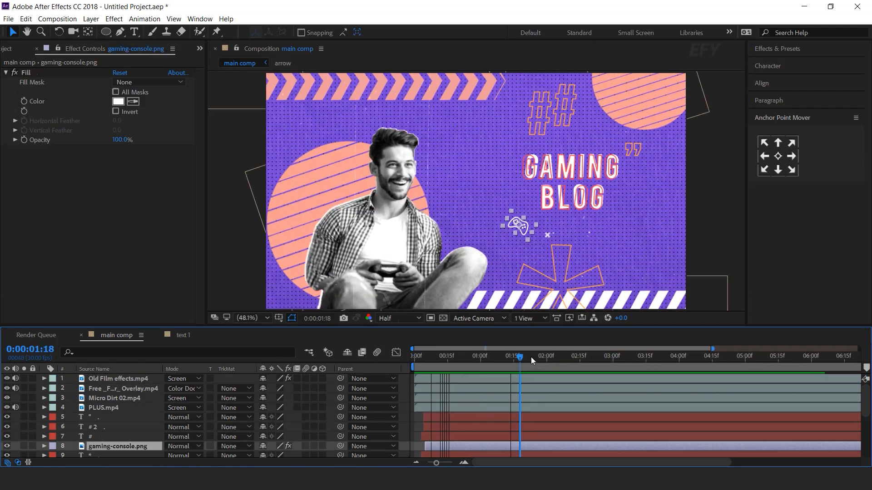
Create an adjustment layer above all layers and apply a Sharpen effect with an amount of 10
right_click(404, 379)
mouse_move(518, 271)
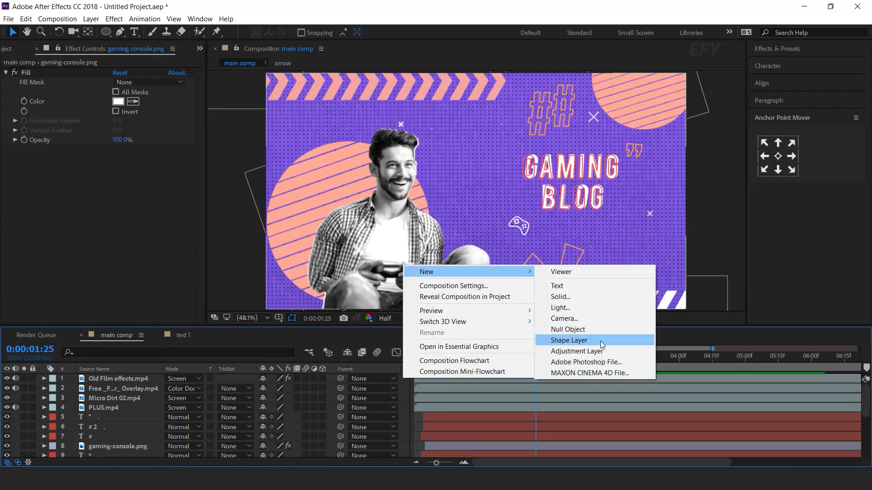
click(583, 351)
key(ctrl+space)
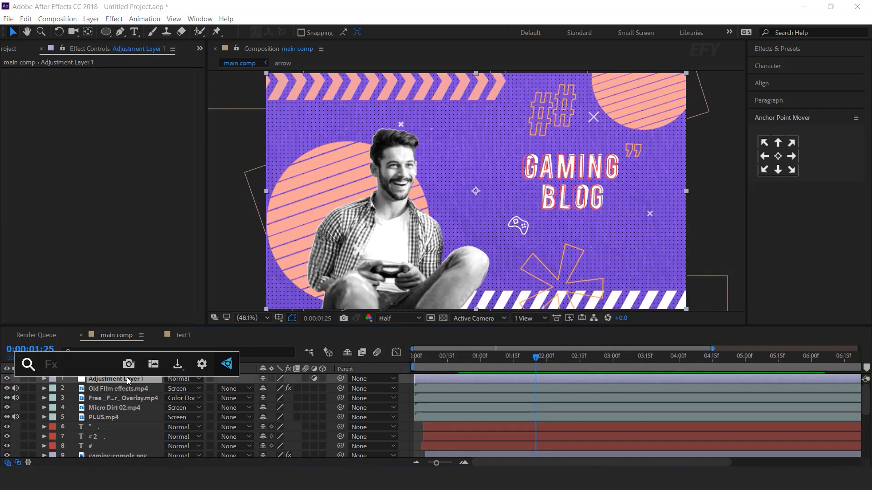
text(sha)
key(Return)
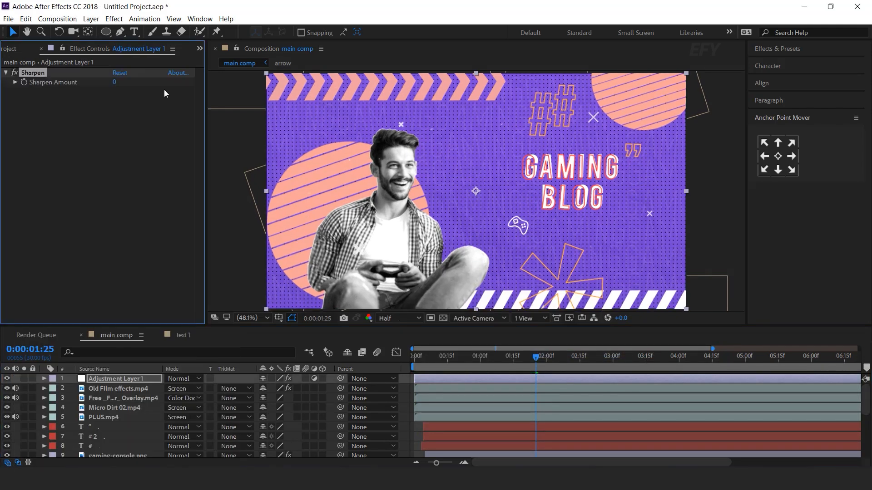
drag(116, 82, 120, 81)
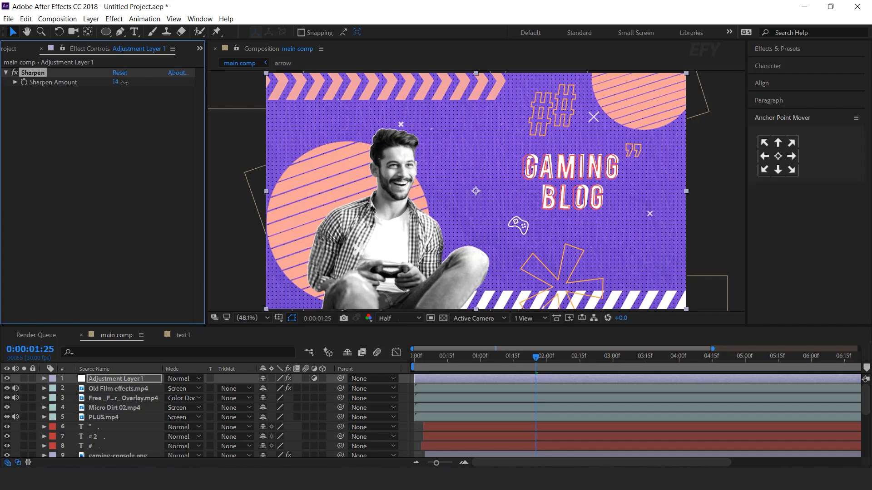
click(117, 83)
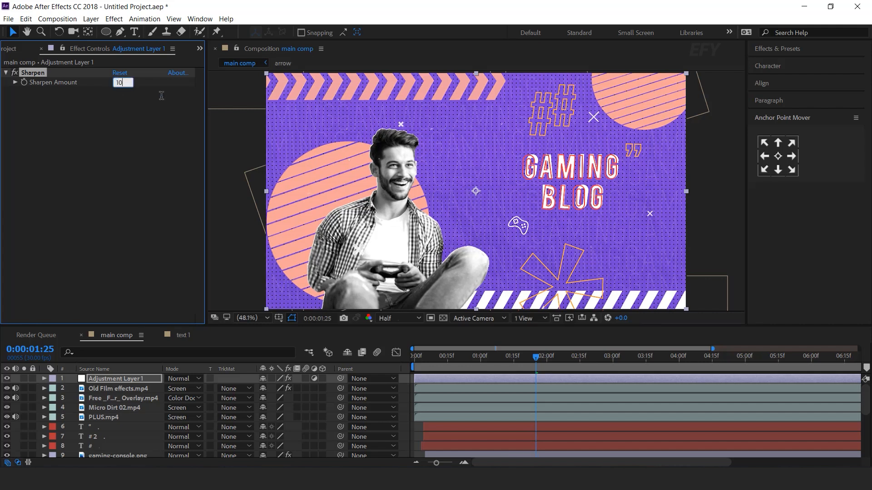
Apply a Curves effect to the adjustment layer and shape a slight S-curve with darker shadows and brighter highlights
click(120, 377)
key(ctrl+space)
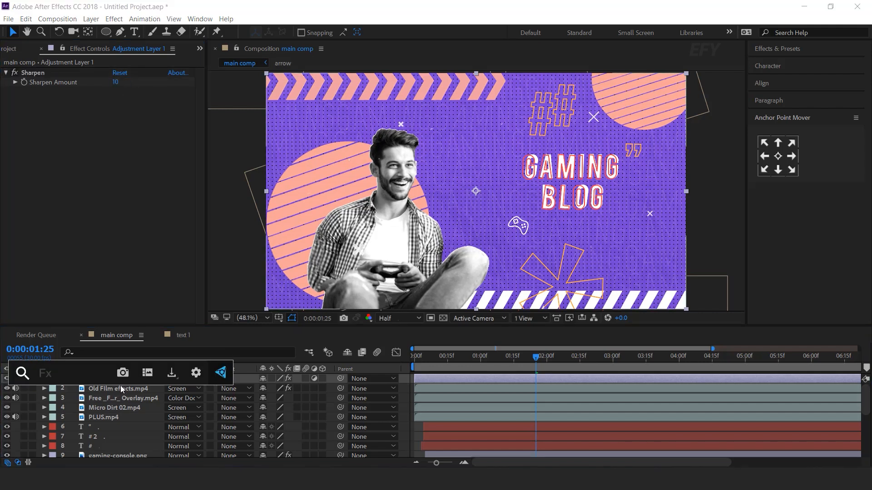
text(cur)
key(Return)
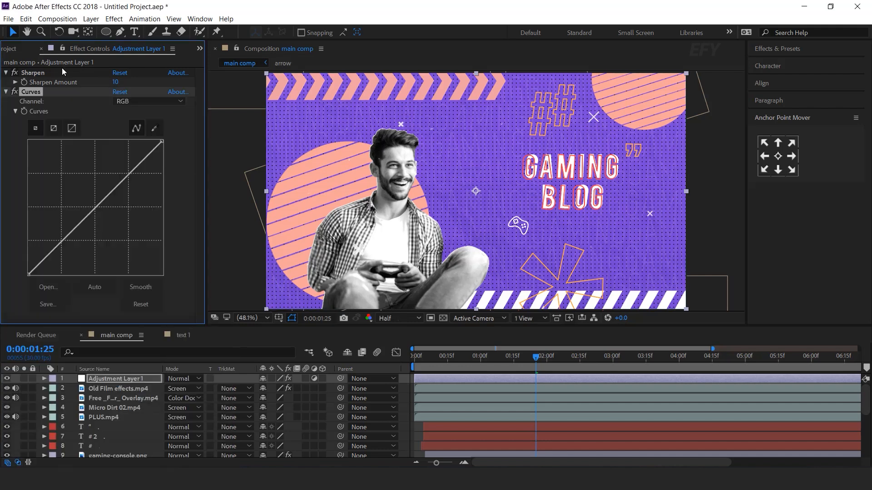
click(67, 241)
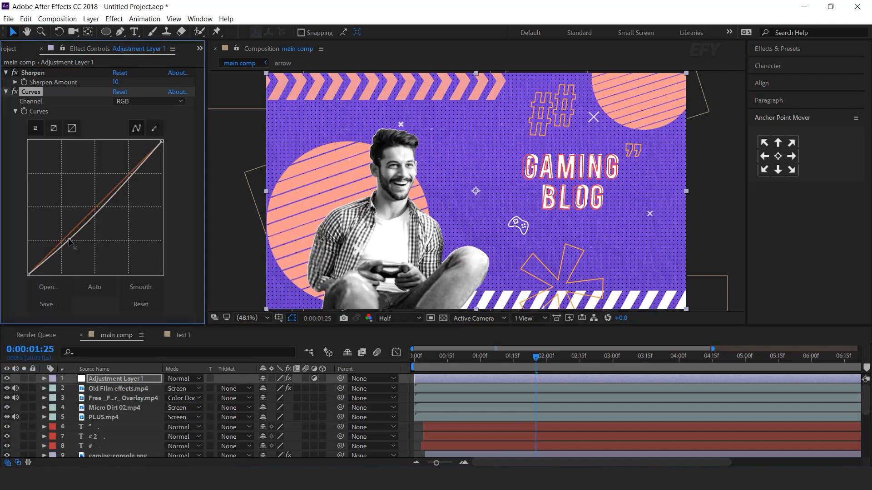
click(133, 169)
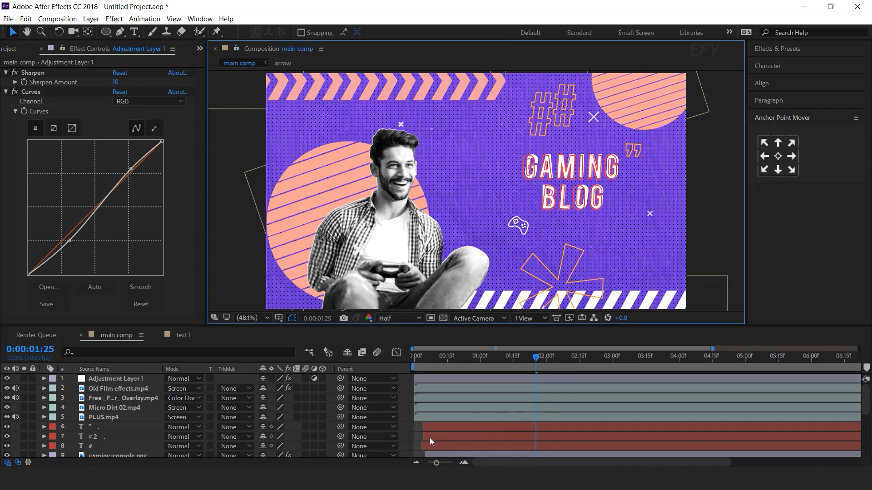
Show the full ten-second timeline and scrub ahead to about 4:18 to review the finished look
scroll(429, 438, down, 1)
click(414, 464)
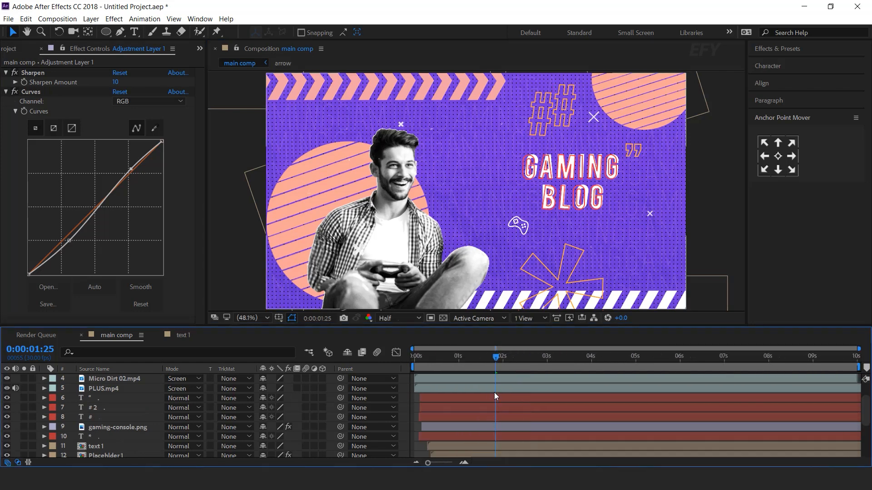
drag(486, 360, 633, 359)
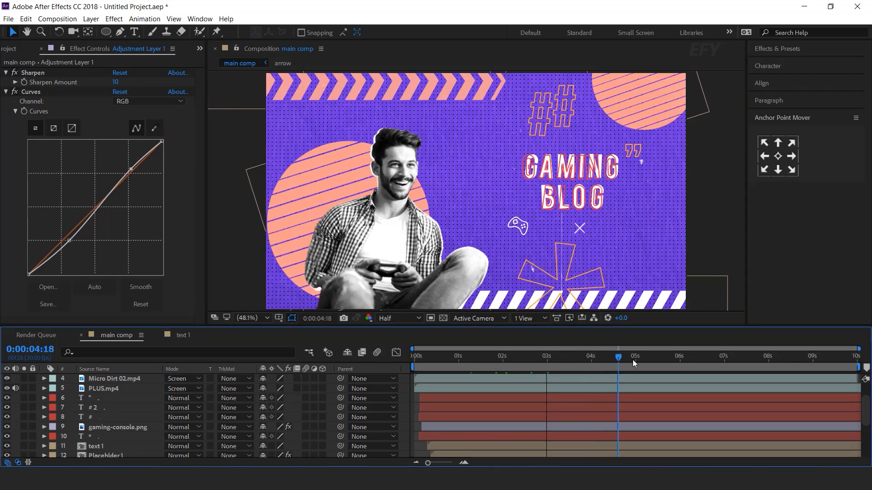